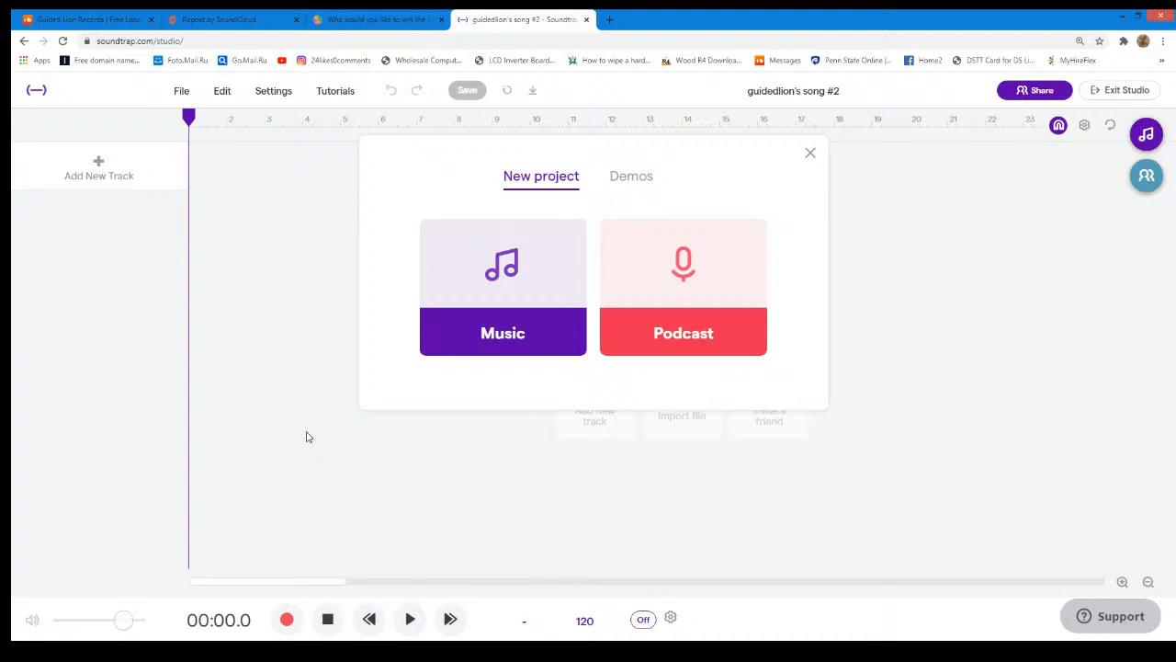
# - Start a new music project and browse the Originals loops in the loop library
pyautogui.click(497, 264)
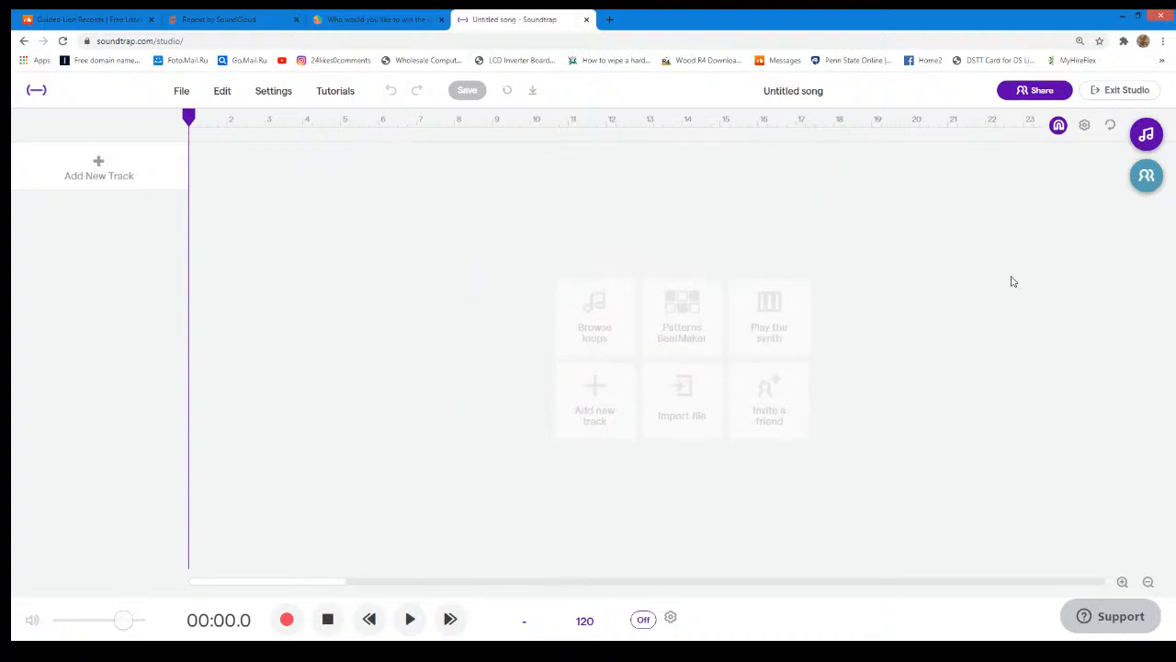
pyautogui.click(1148, 136)
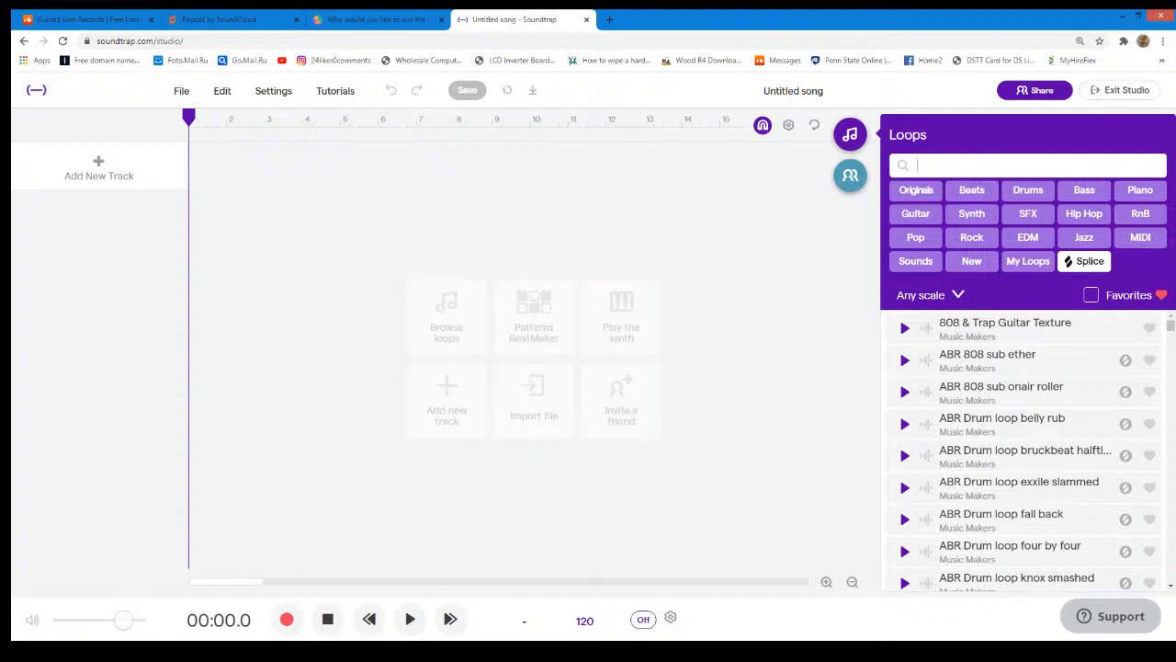
pyautogui.click(916, 190)
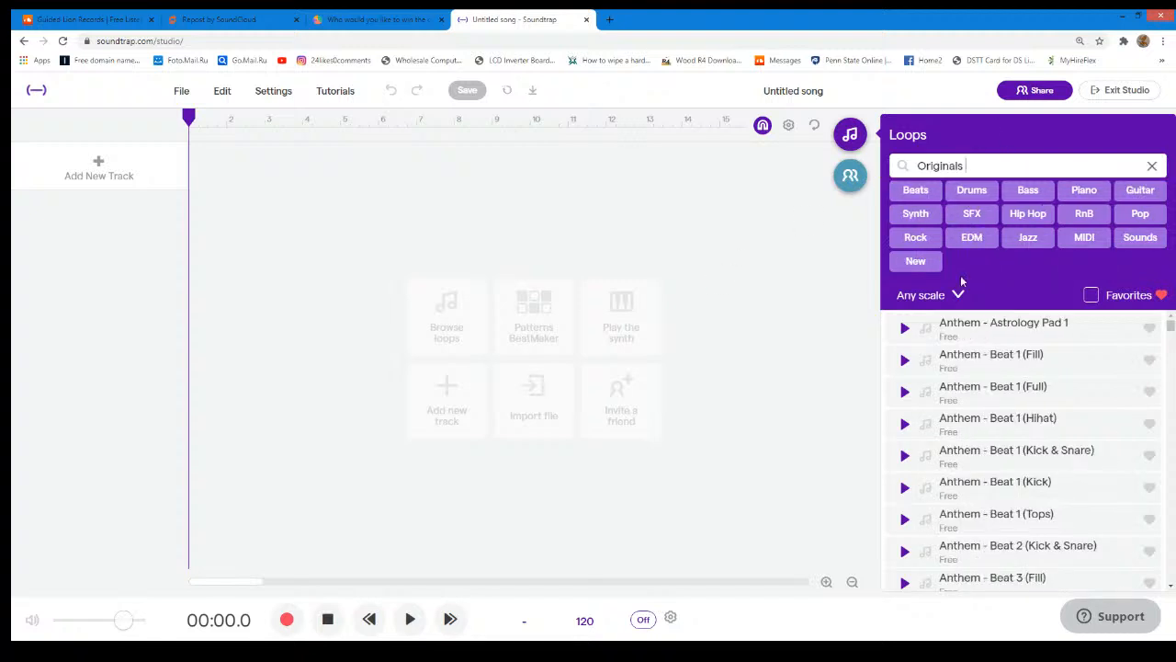
pyautogui.scroll(-10, 1029, 343)
pyautogui.scroll(-10, 1018, 362)
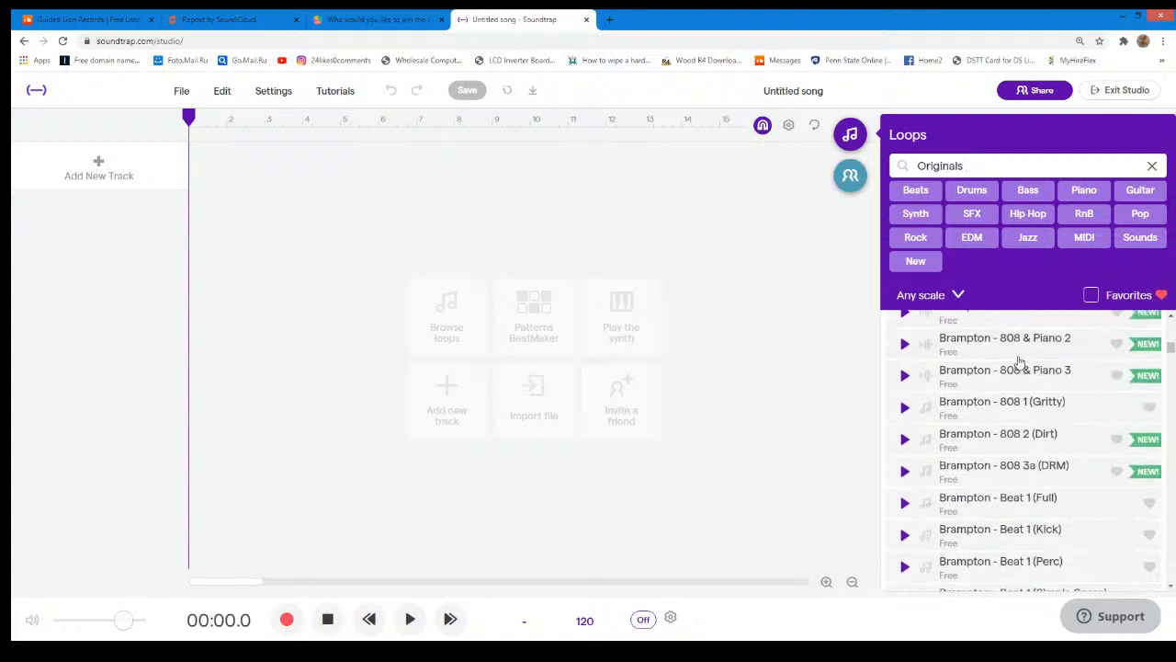
pyautogui.scroll(4, 1018, 362)
pyautogui.scroll(-2, 1018, 362)
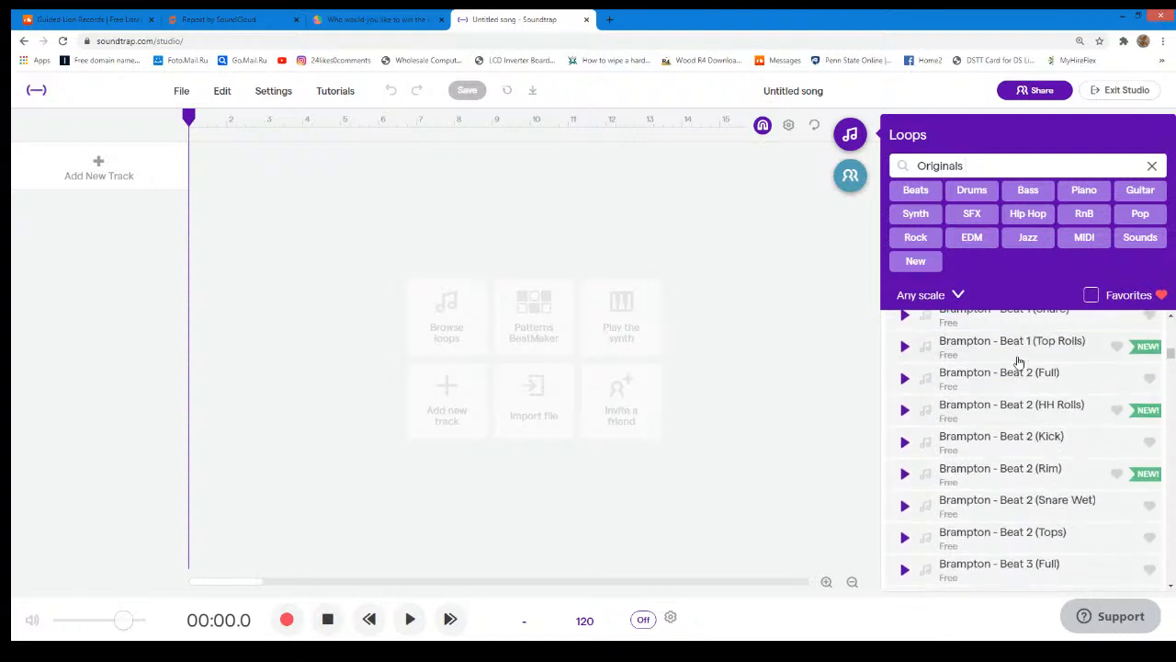
# - Narrow the Originals loops to New ones and preview the Two - Two Synth Loop 1 loop
pyautogui.click(916, 261)
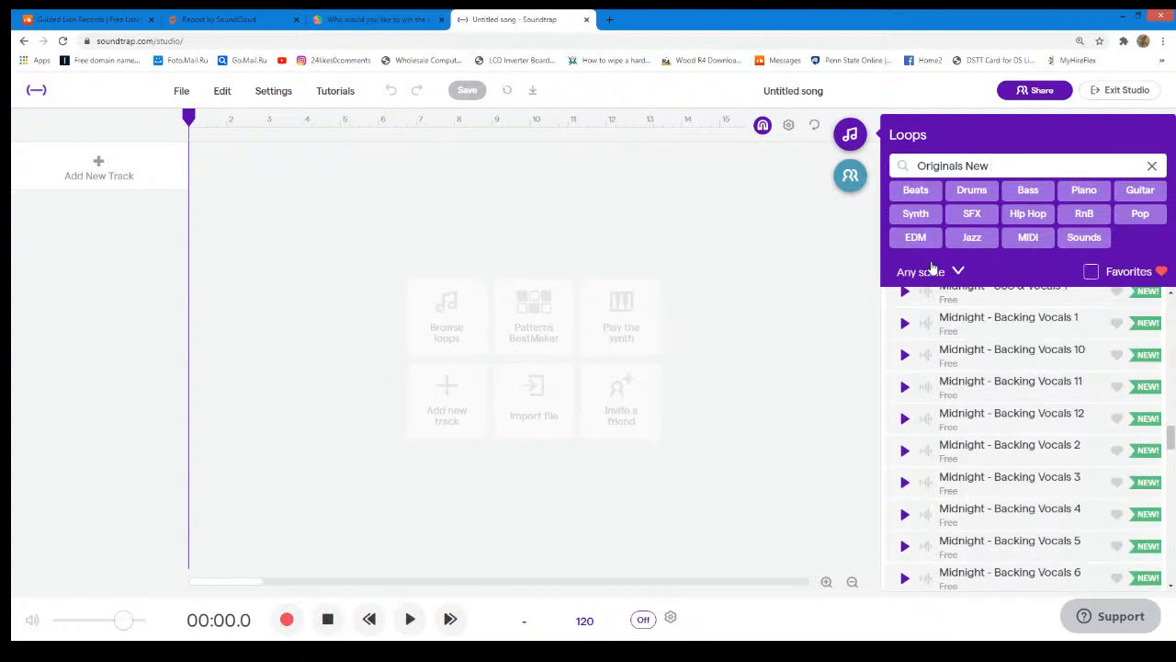
pyautogui.scroll(-7, 937, 337)
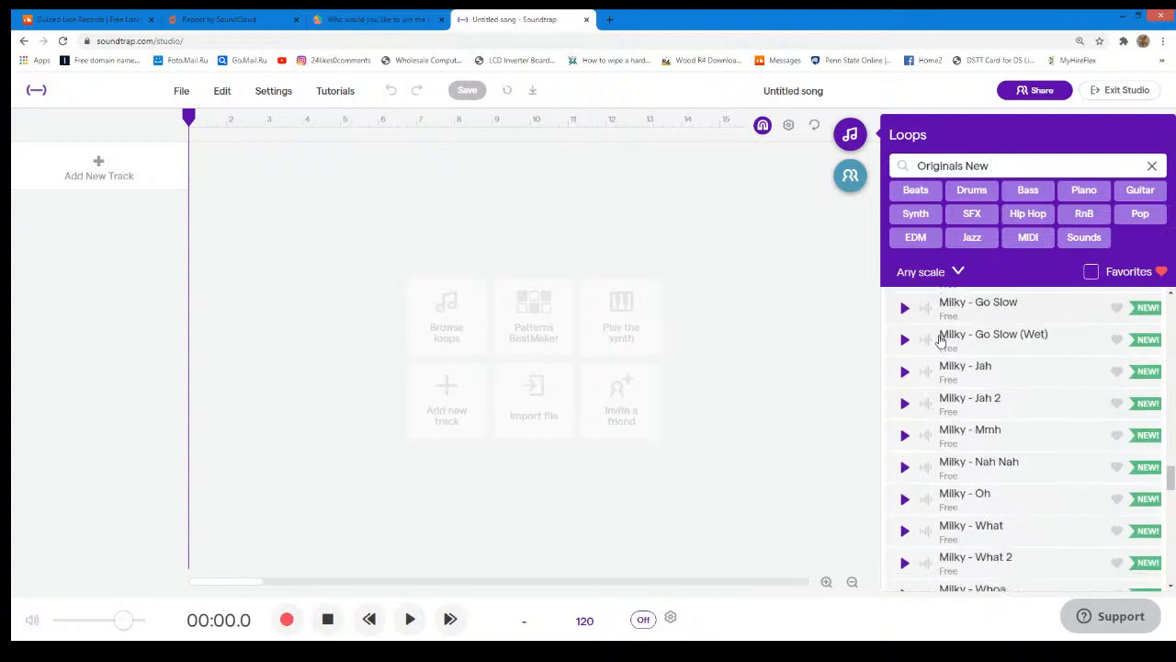
pyautogui.scroll(-10, 941, 332)
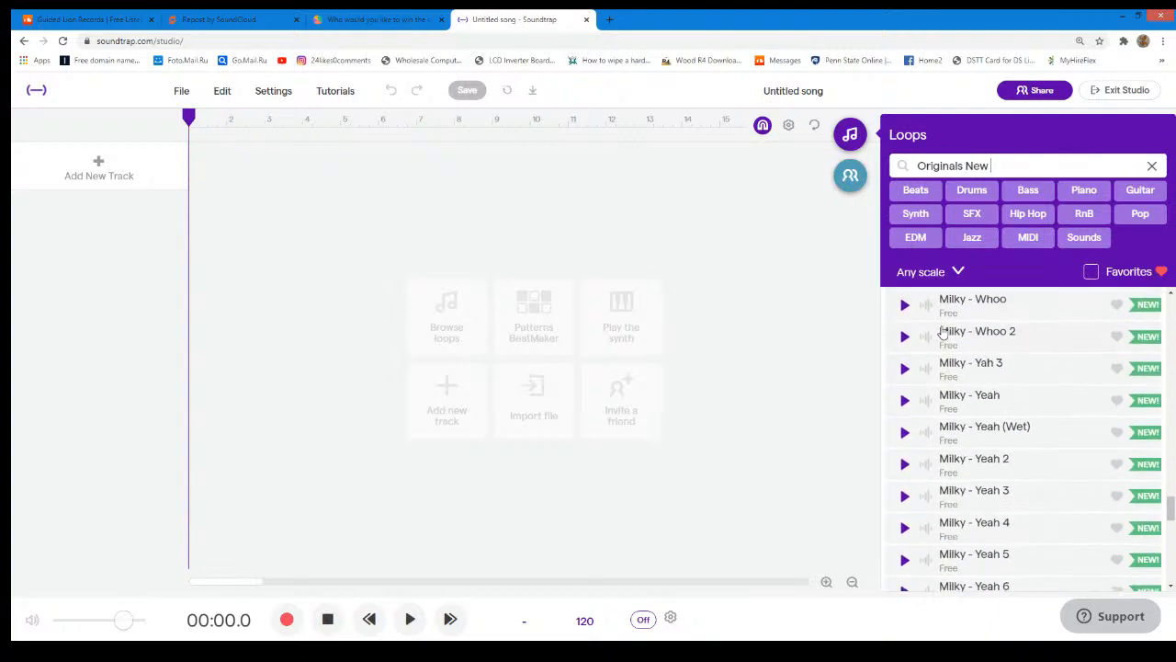
pyautogui.scroll(-4, 942, 333)
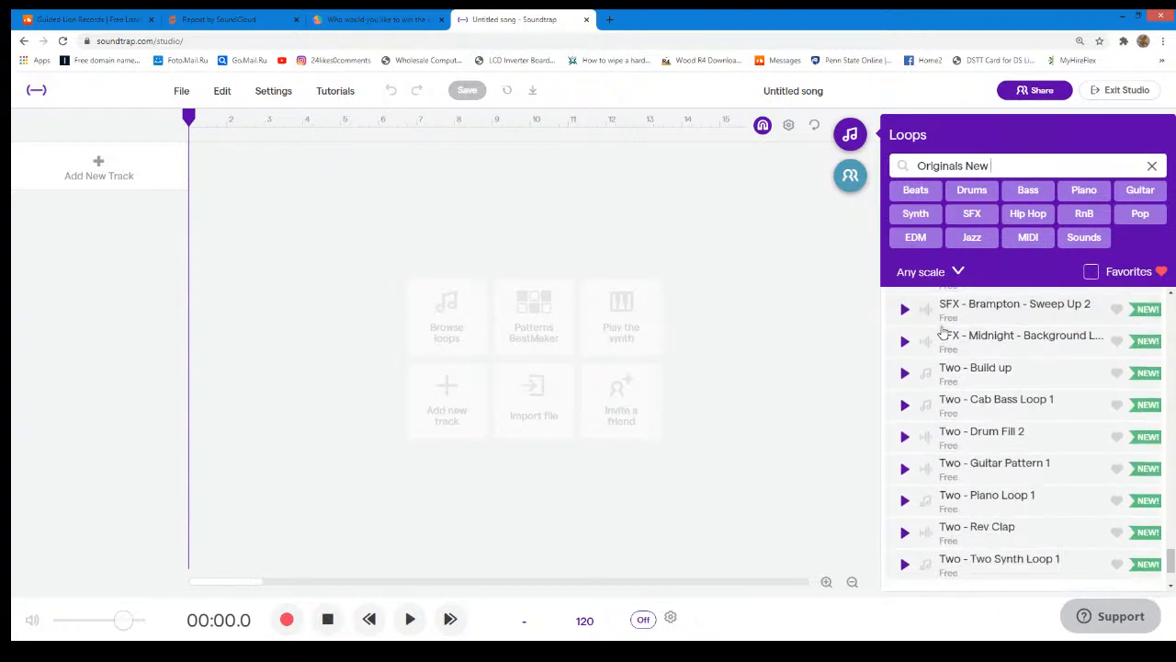
pyautogui.click(904, 460)
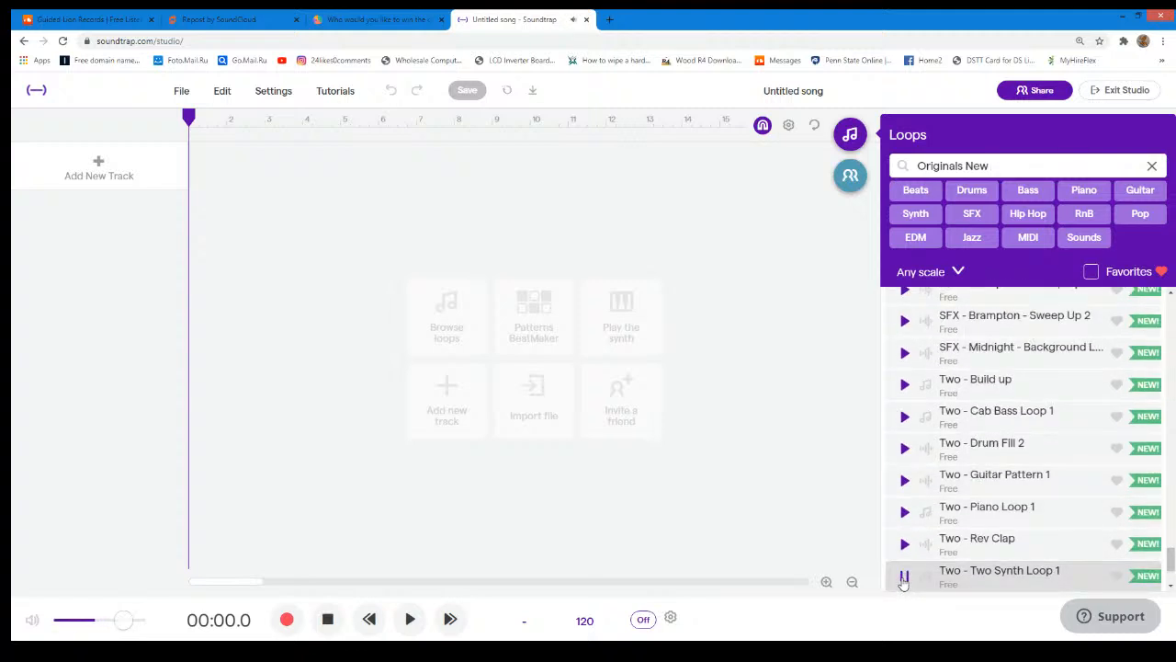
pyautogui.click(904, 576)
# - Replace the loop filters with EDM and look through the bass and beat loops
pyautogui.click(1151, 166)
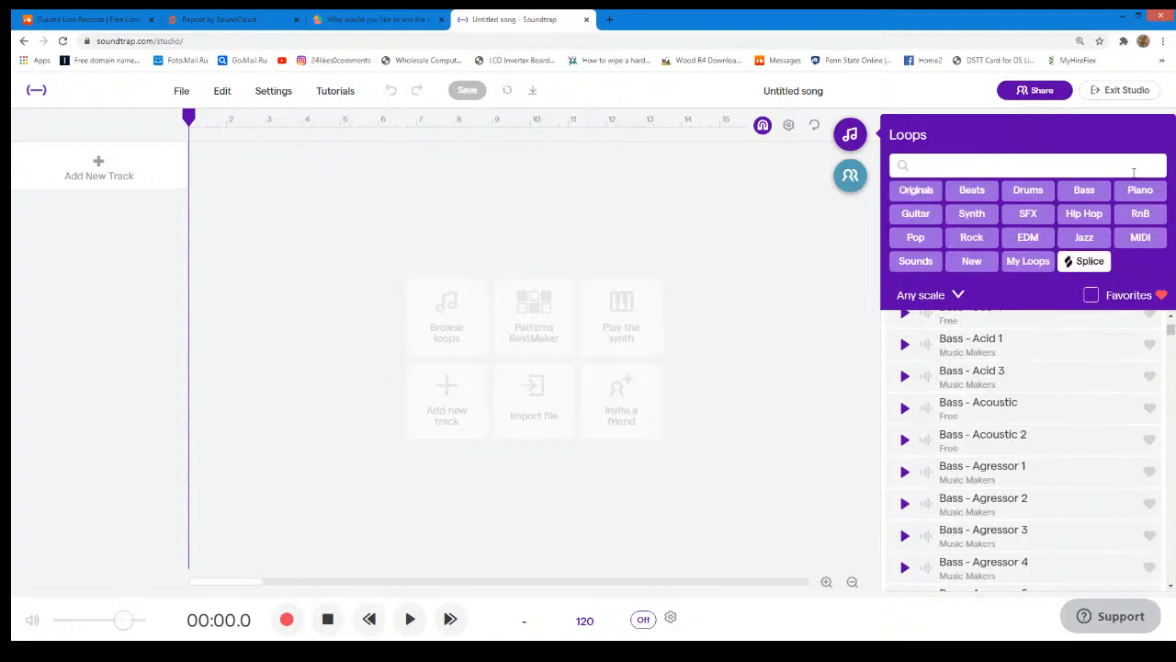
pyautogui.click(1022, 237)
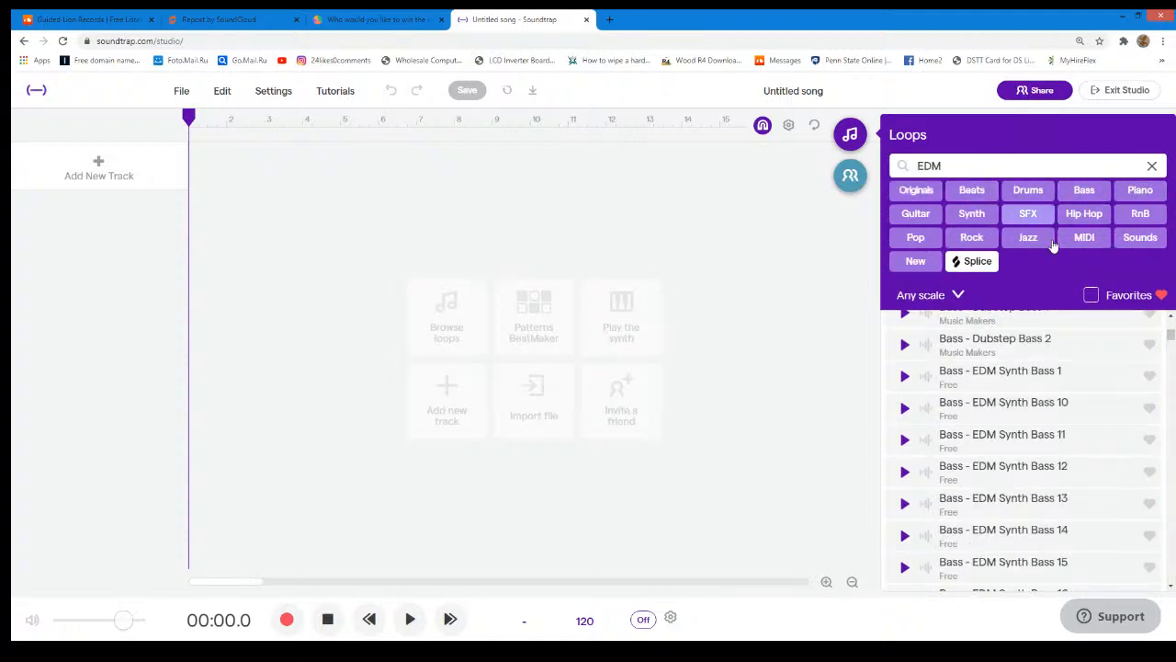
pyautogui.scroll(-5, 1003, 377)
pyautogui.scroll(-15, 1004, 377)
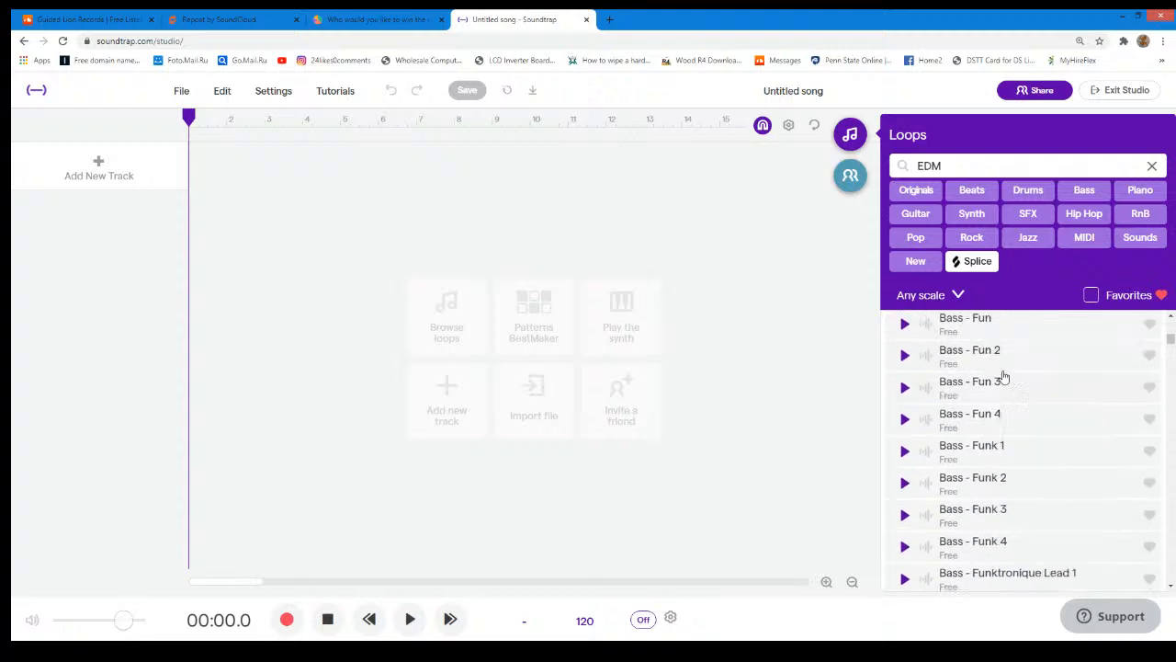
pyautogui.scroll(-15, 993, 358)
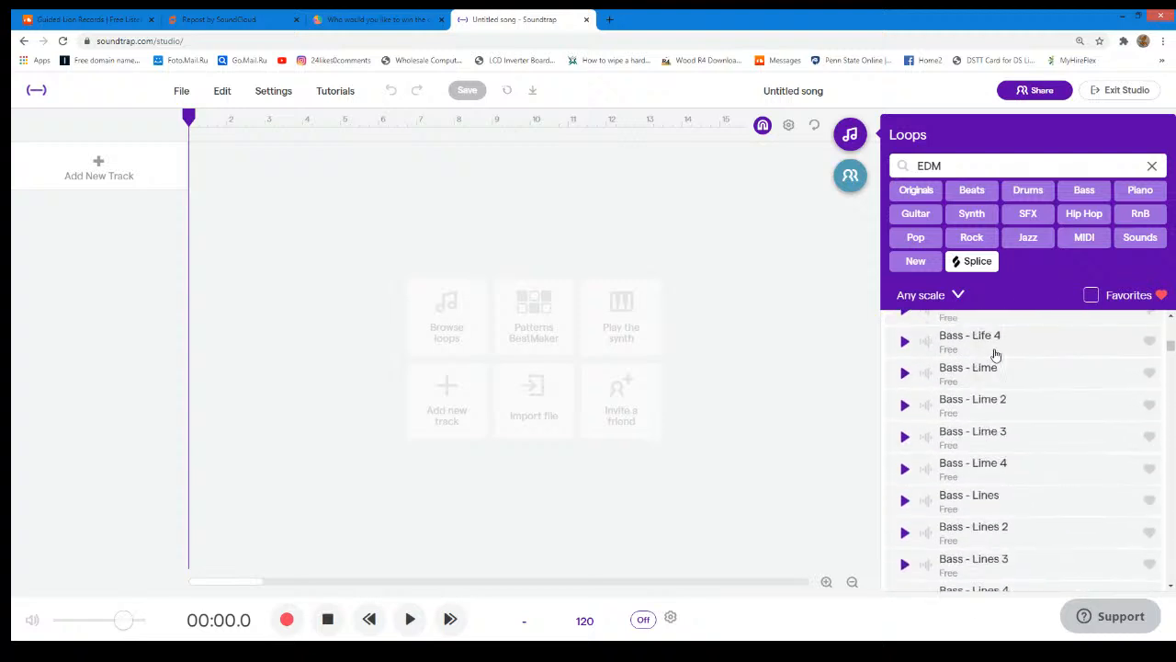
pyautogui.scroll(-15, 1006, 354)
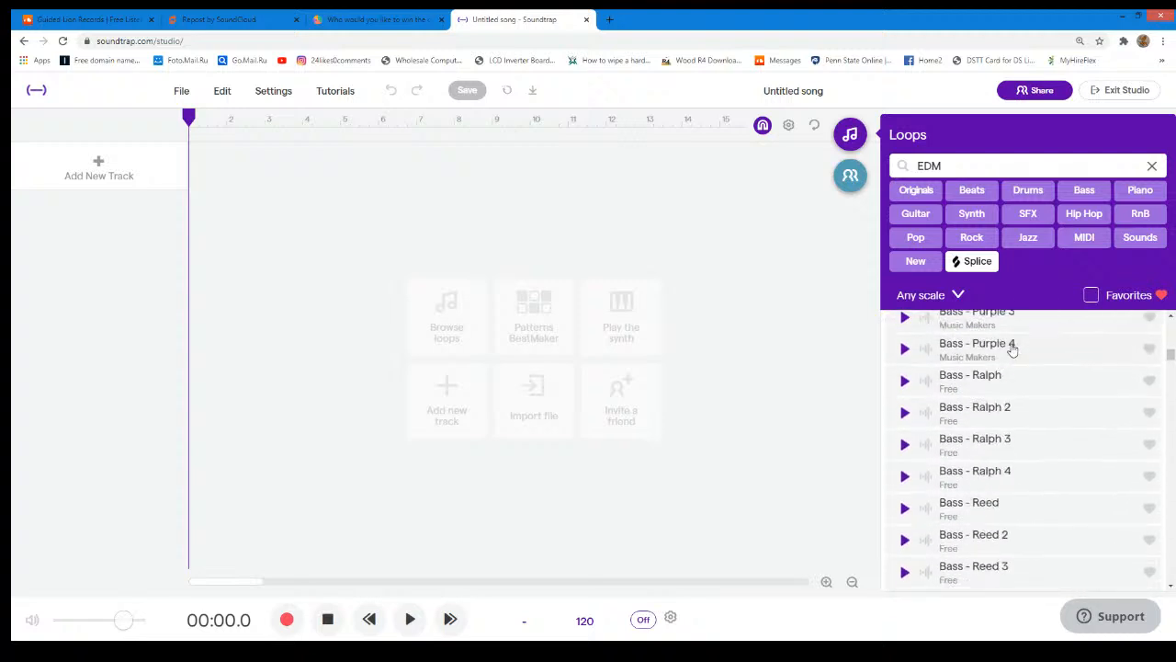
pyautogui.scroll(-15, 1019, 352)
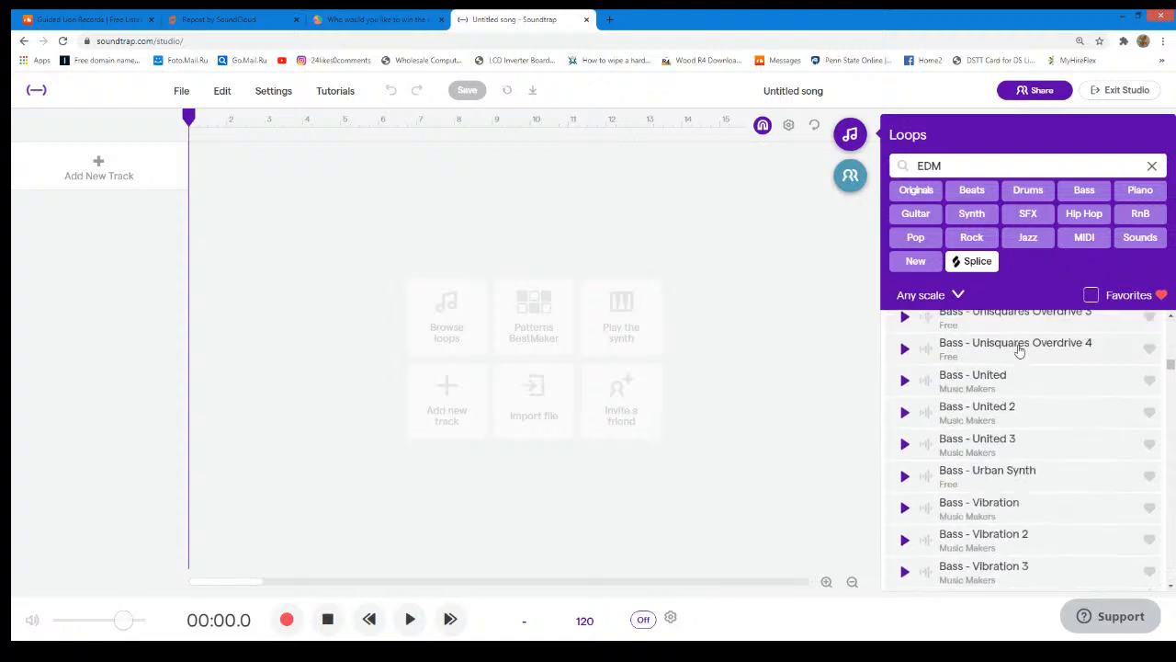
pyautogui.scroll(-15, 1019, 349)
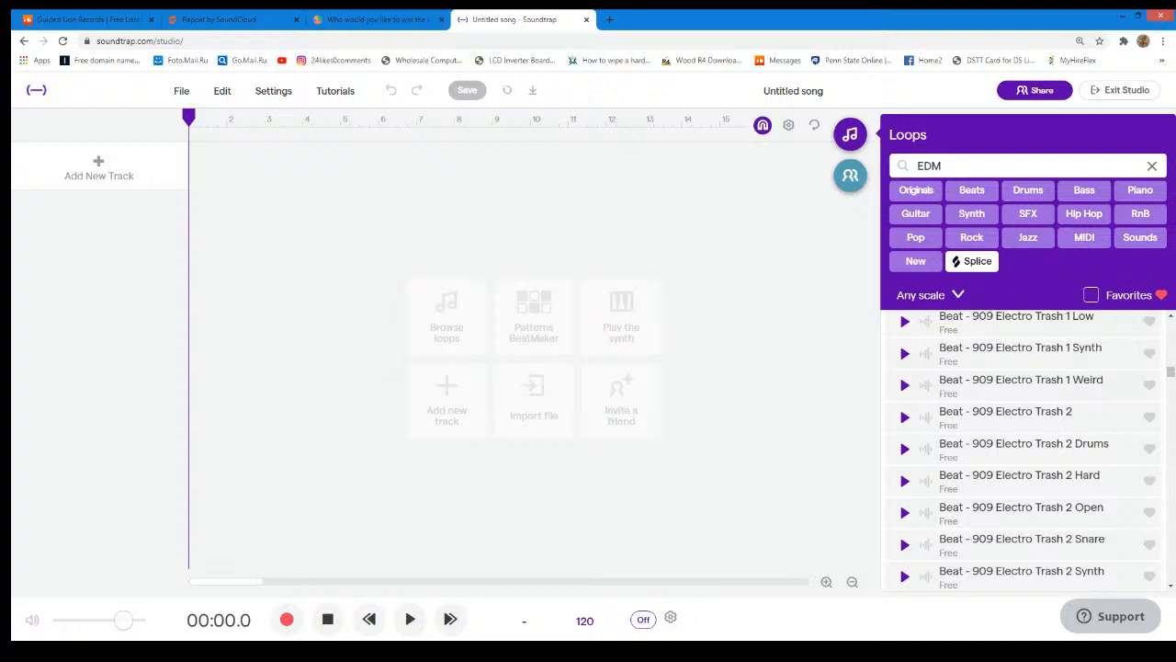
pyautogui.scroll(-3, 1026, 423)
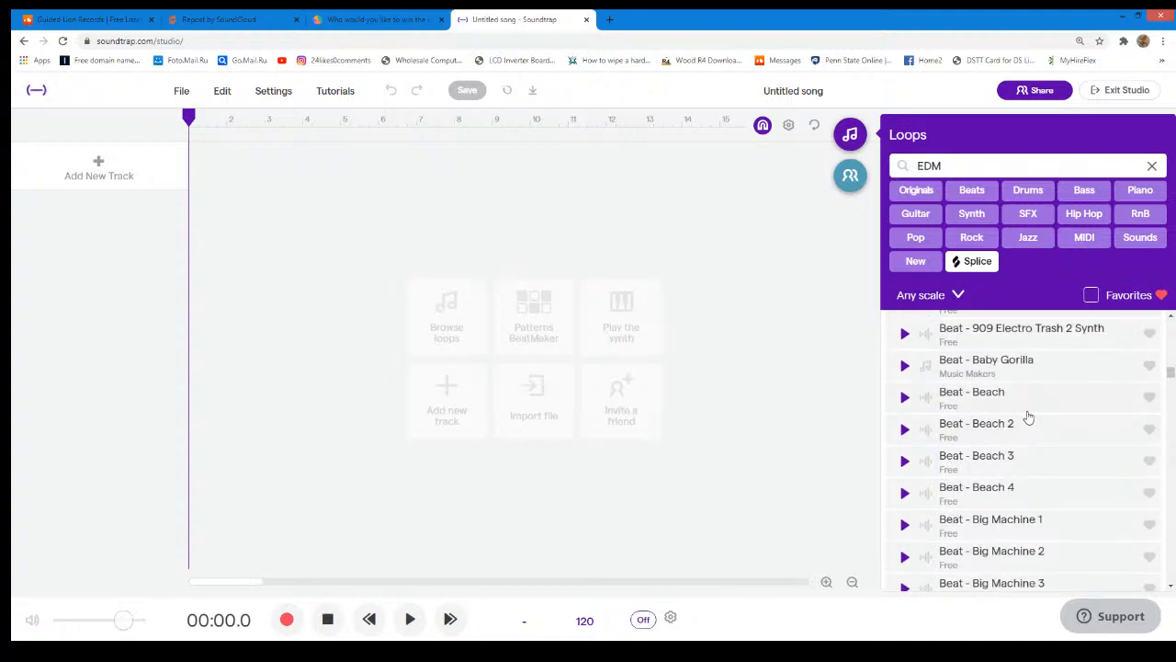
pyautogui.scroll(-4, 1028, 418)
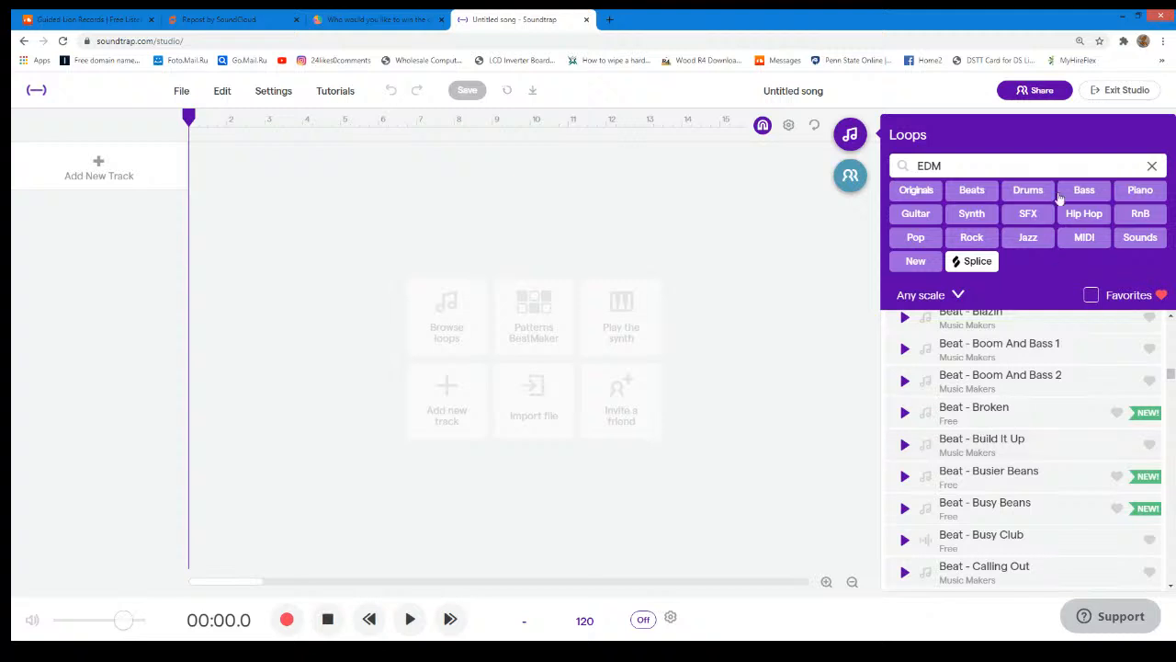
# - Switch to the StrawPoll page and review the custom beat poll's rules, answer choices and sharing options
pyautogui.click(336, 18)
pyautogui.scroll(8, 597, 241)
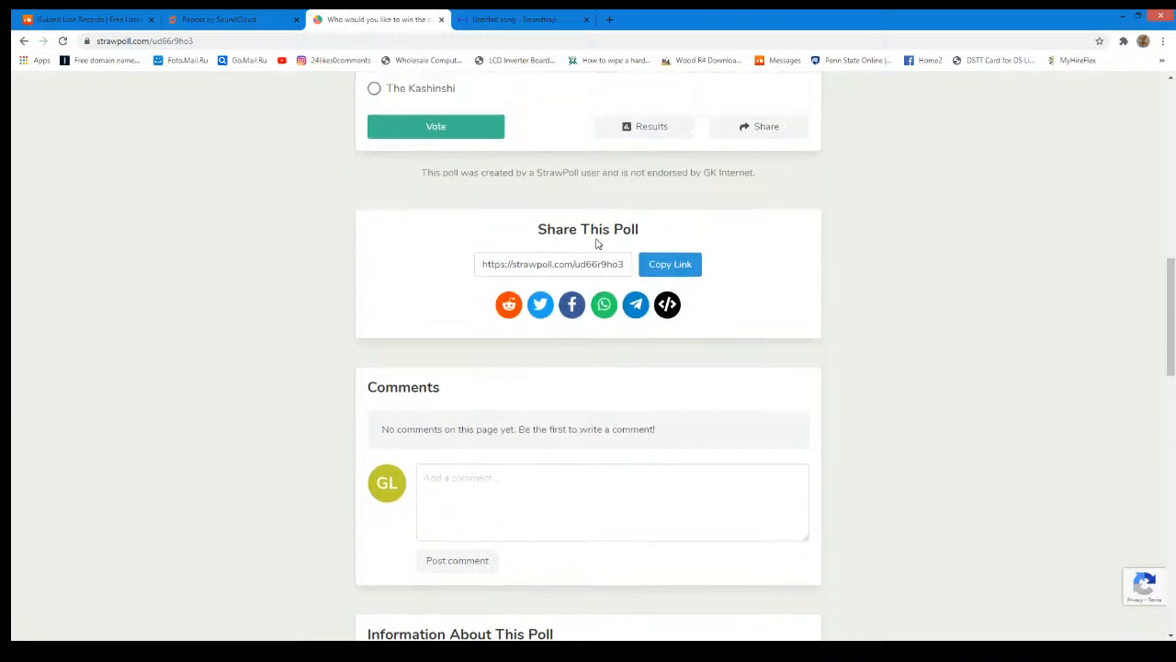
pyautogui.scroll(-3, 597, 241)
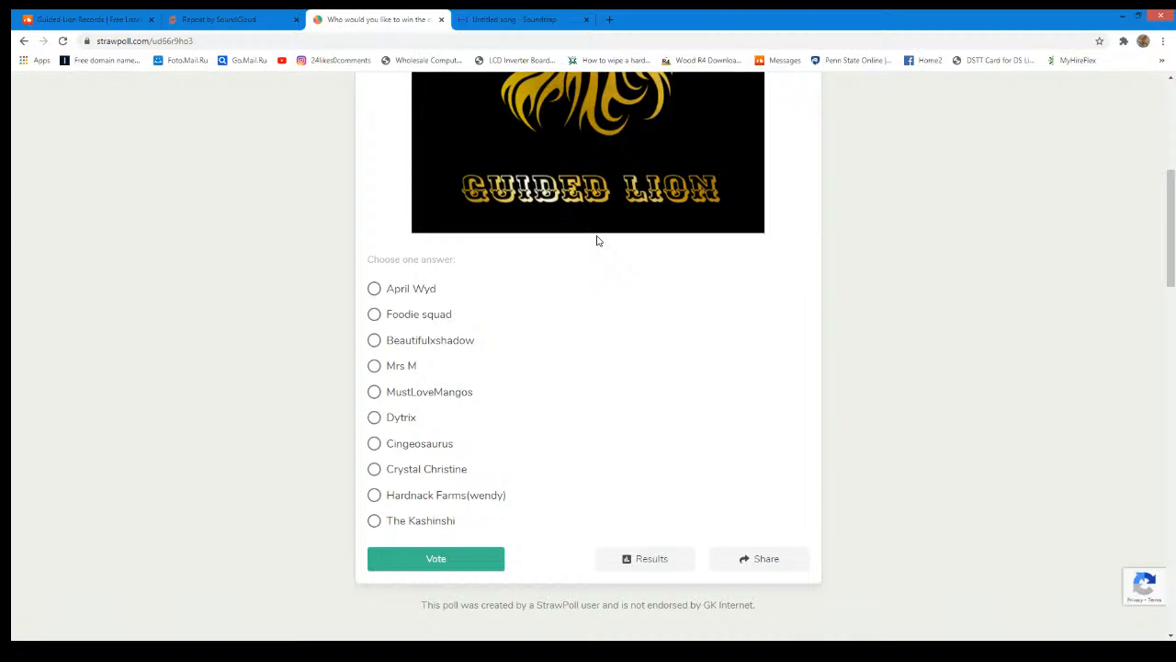
pyautogui.scroll(5, 732, 250)
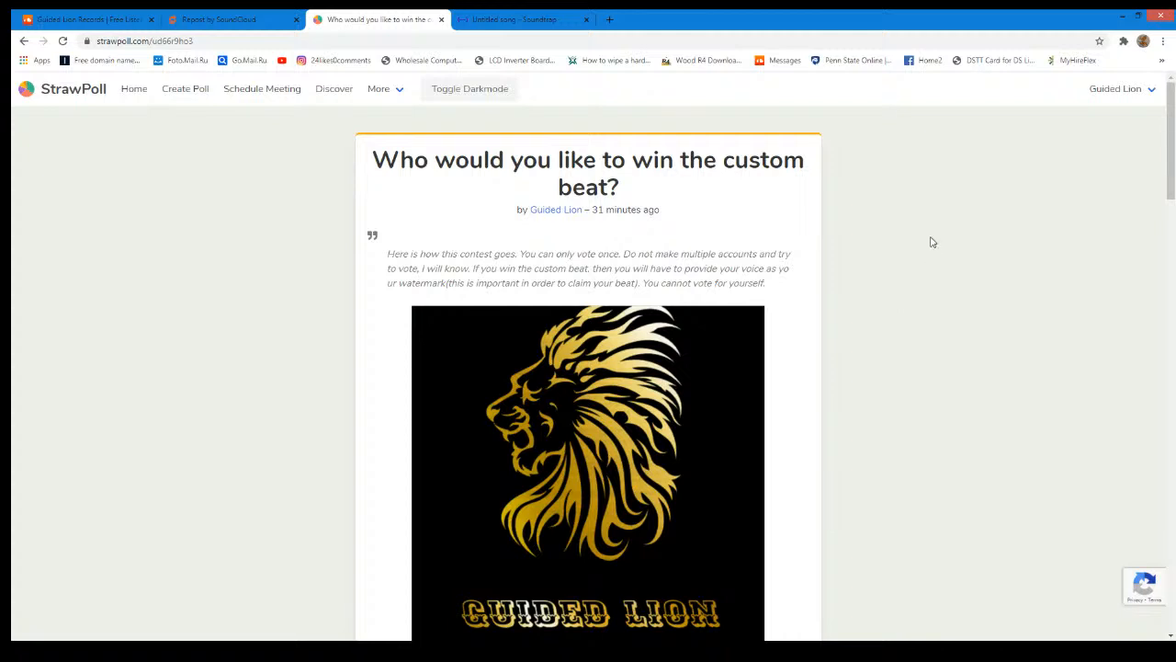
pyautogui.scroll(-5, 720, 303)
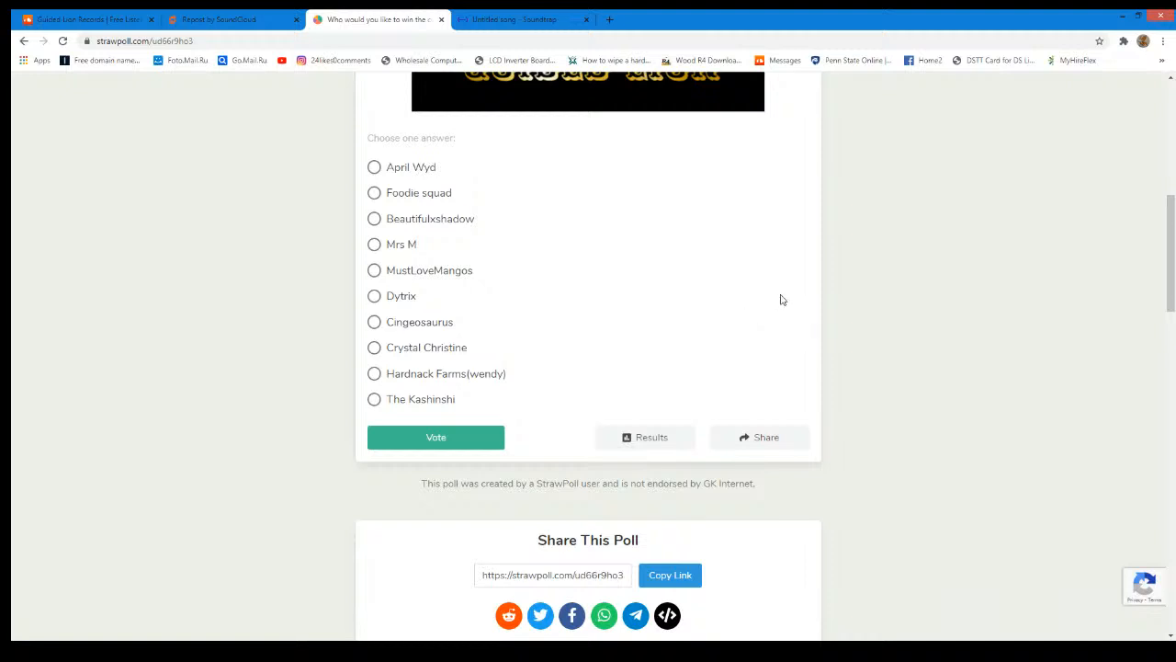
pyautogui.scroll(-3, 637, 321)
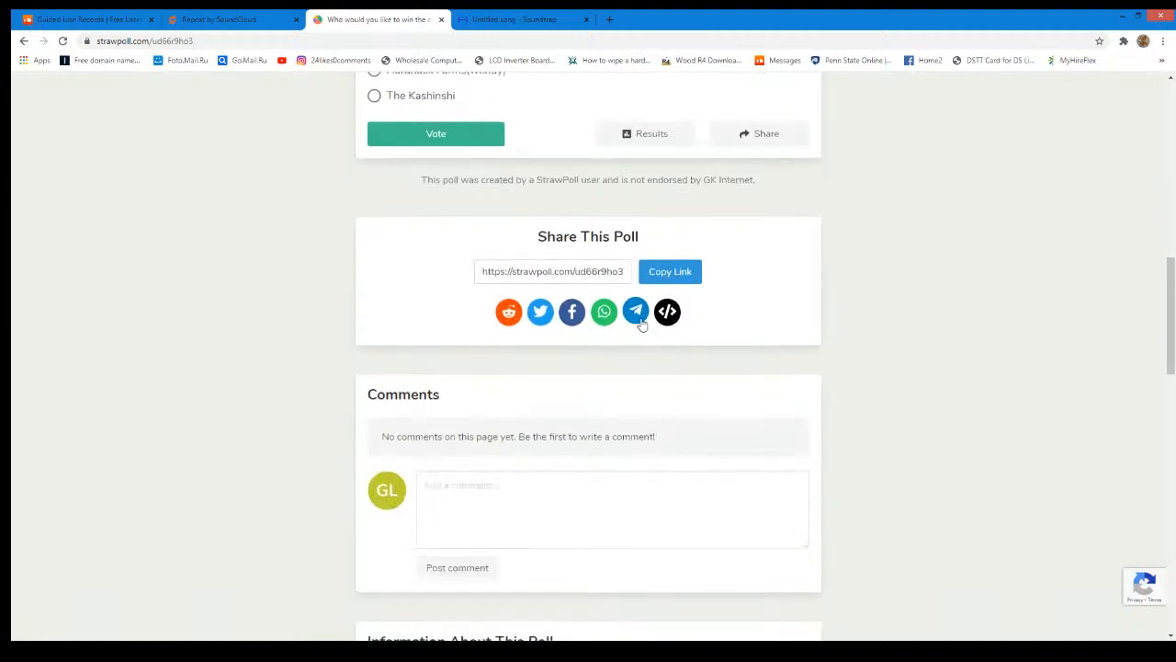
pyautogui.scroll(1, 680, 305)
pyautogui.scroll(2, 678, 305)
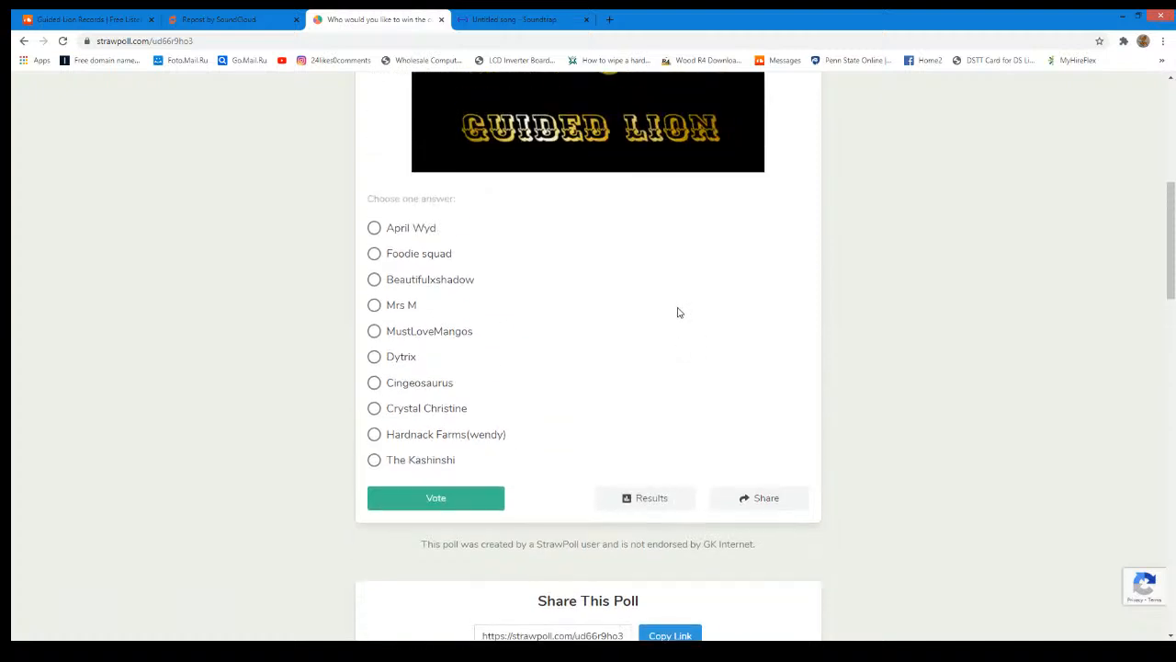
pyautogui.scroll(-1, 677, 309)
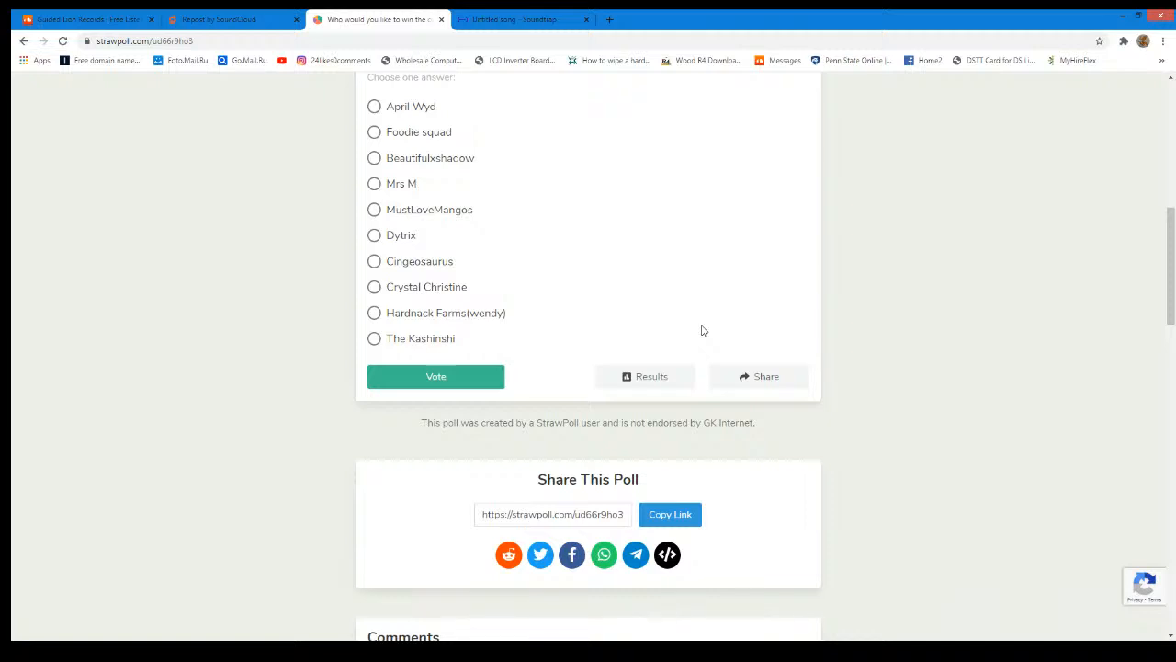
pyautogui.scroll(1, 705, 336)
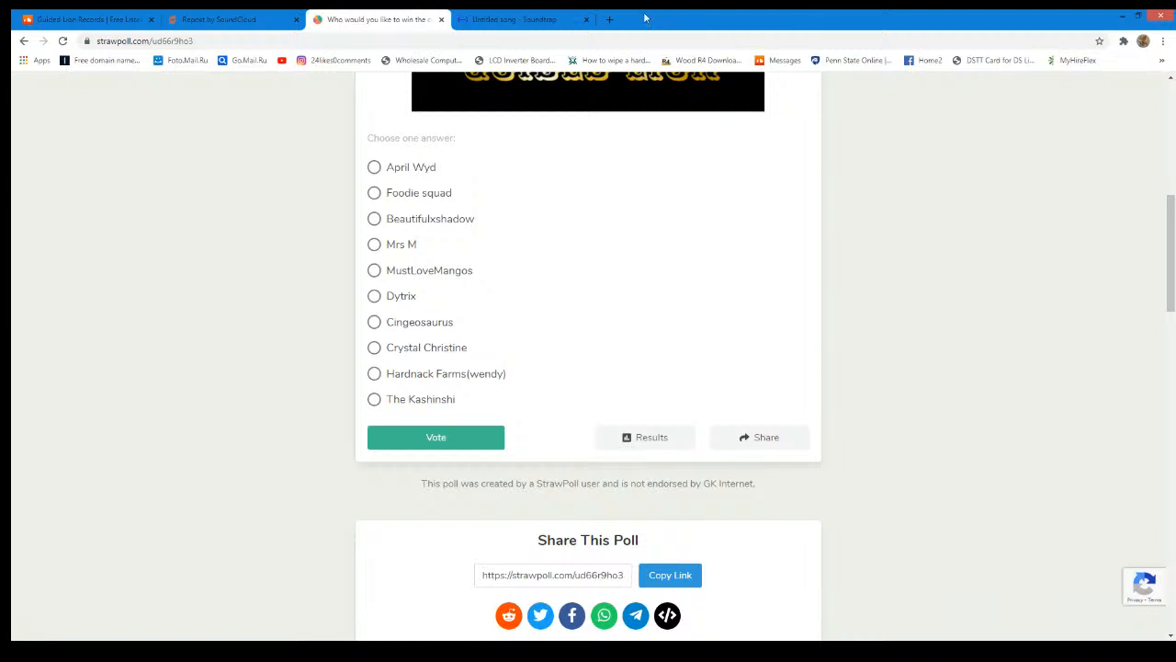
# - Return to the Soundtrap song and replace the EDM loop filter with Hip Hop to browse those loops
pyautogui.click(549, 18)
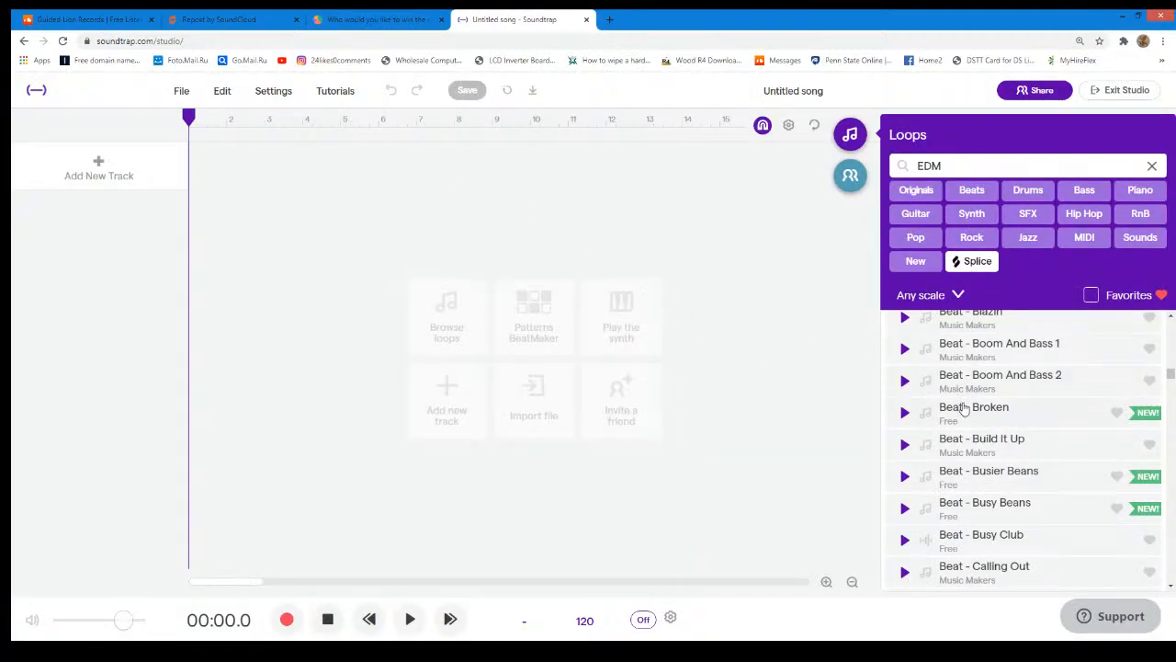
pyautogui.scroll(-2, 953, 422)
pyautogui.scroll(-5, 950, 421)
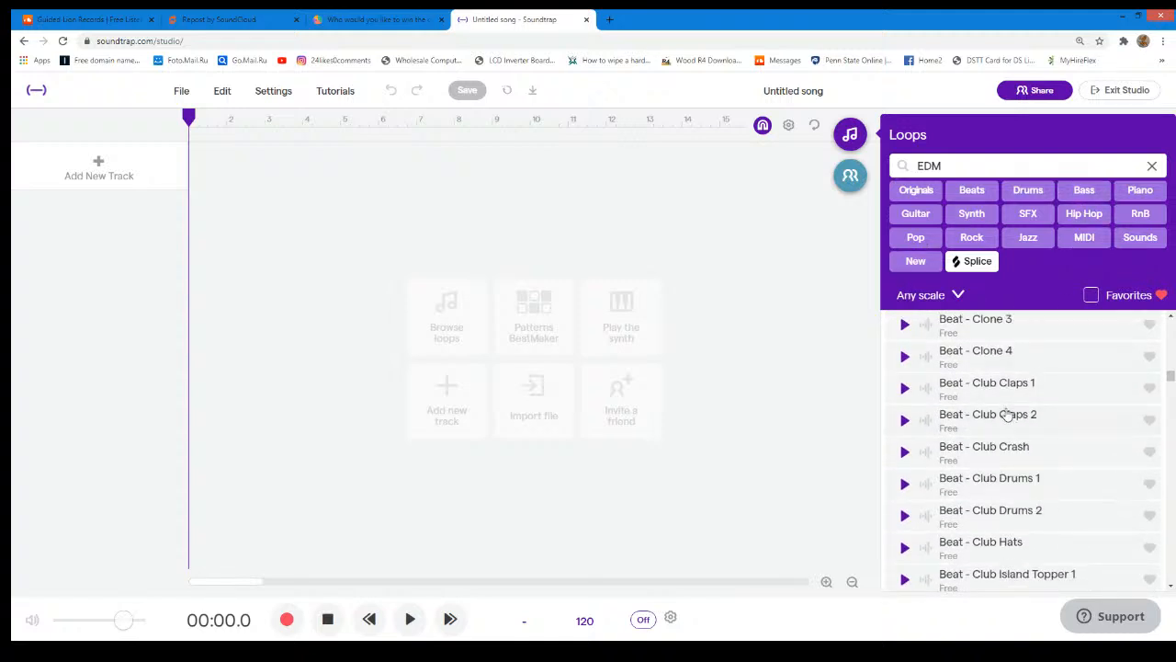
pyautogui.click(1152, 167)
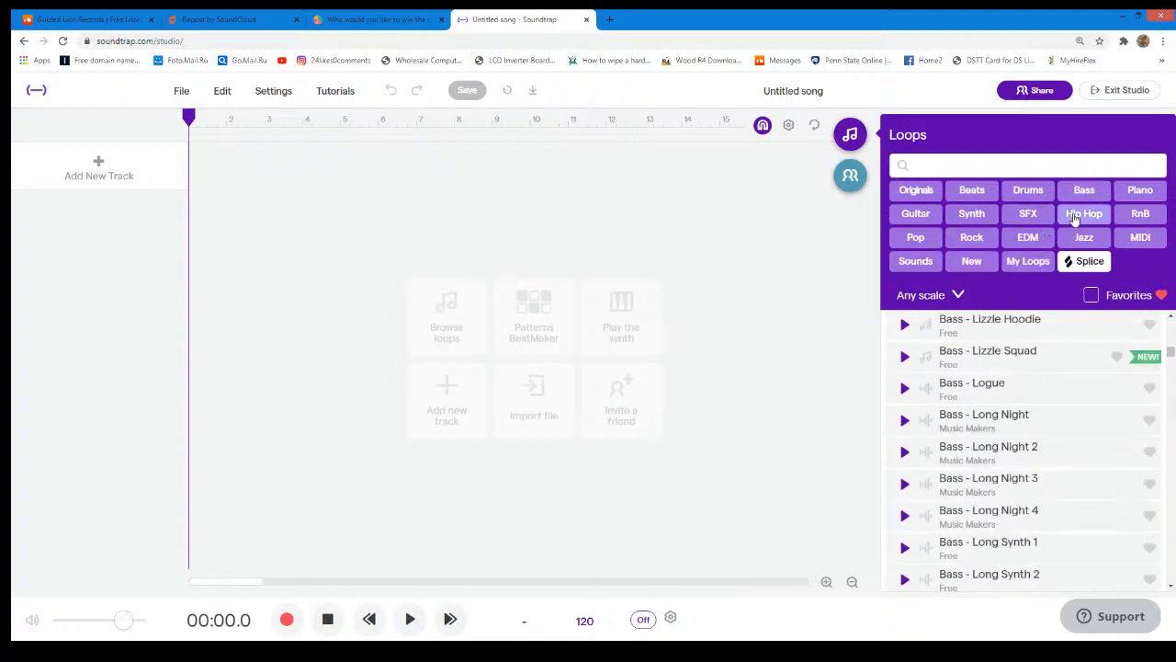
pyautogui.click(1083, 214)
pyautogui.scroll(-3, 945, 387)
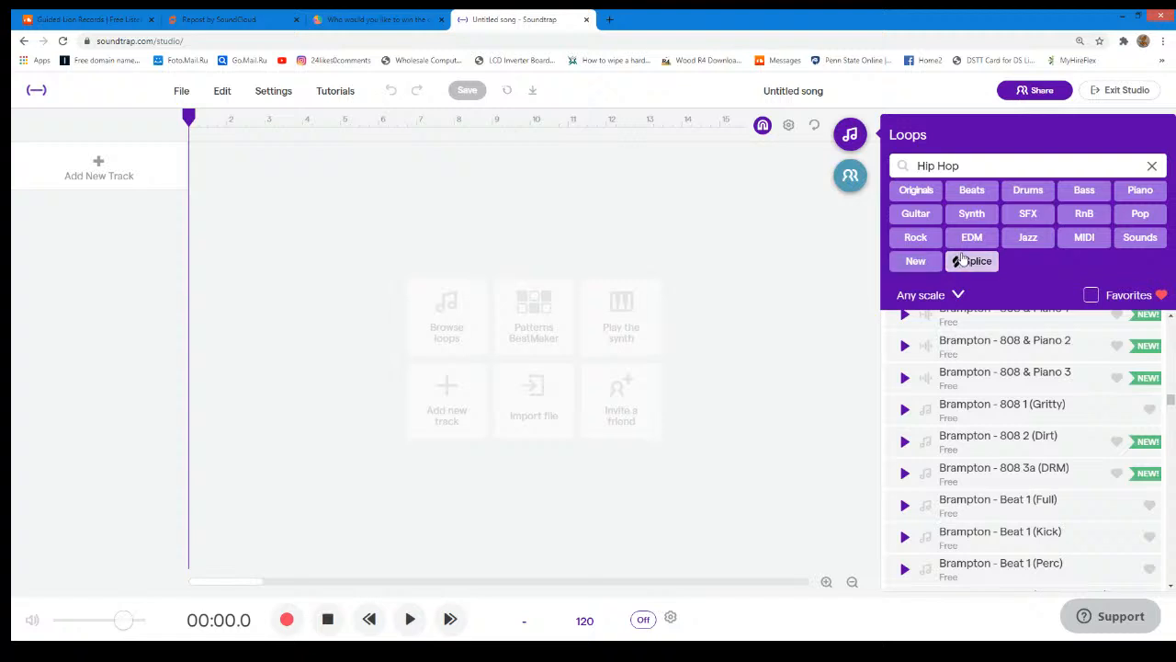
# - Filter the loops by Splice instead and preview the "YNG melodic loop rolling savan..." loop
pyautogui.click(1152, 166)
pyautogui.click(1084, 261)
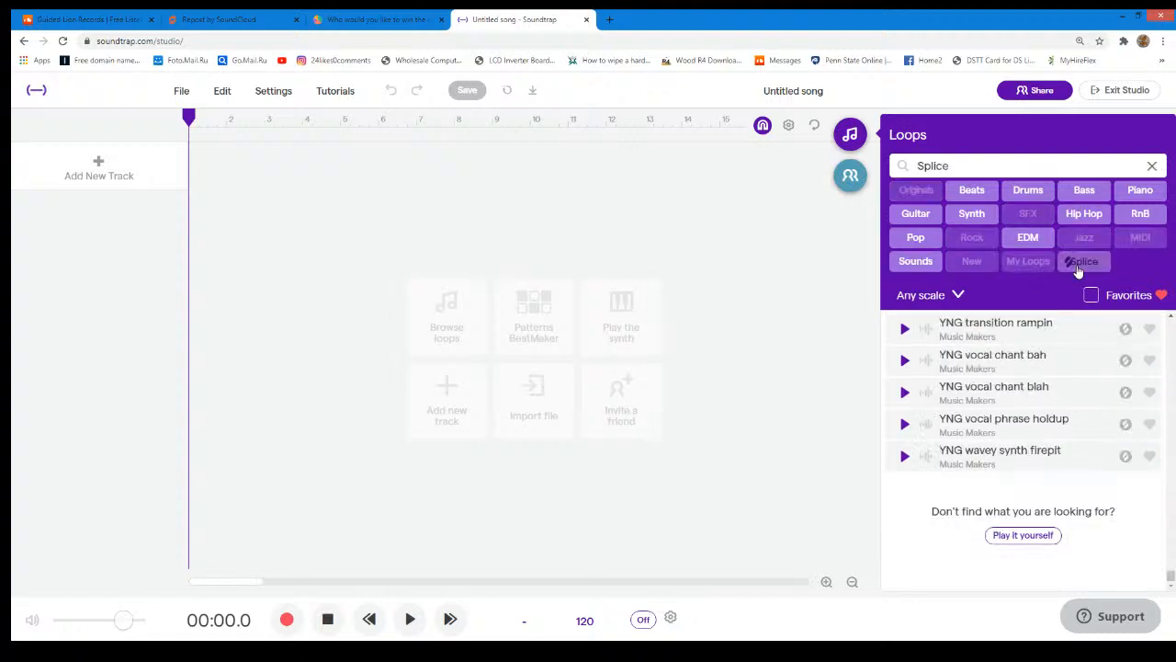
pyautogui.scroll(3, 952, 445)
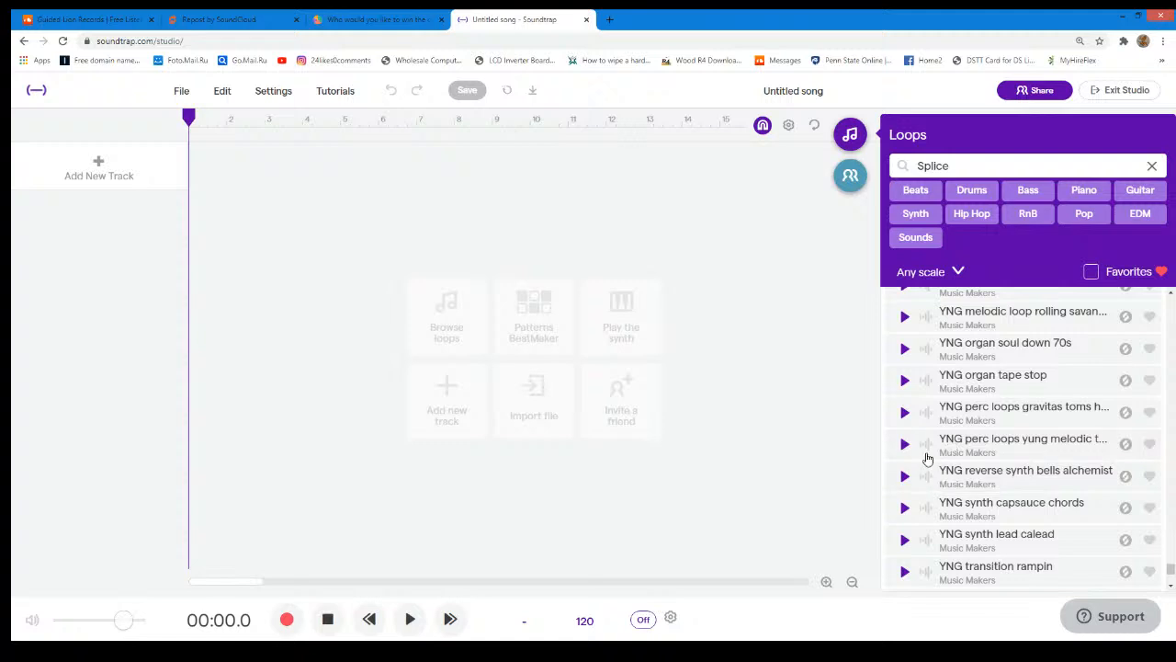
pyautogui.scroll(3, 907, 425)
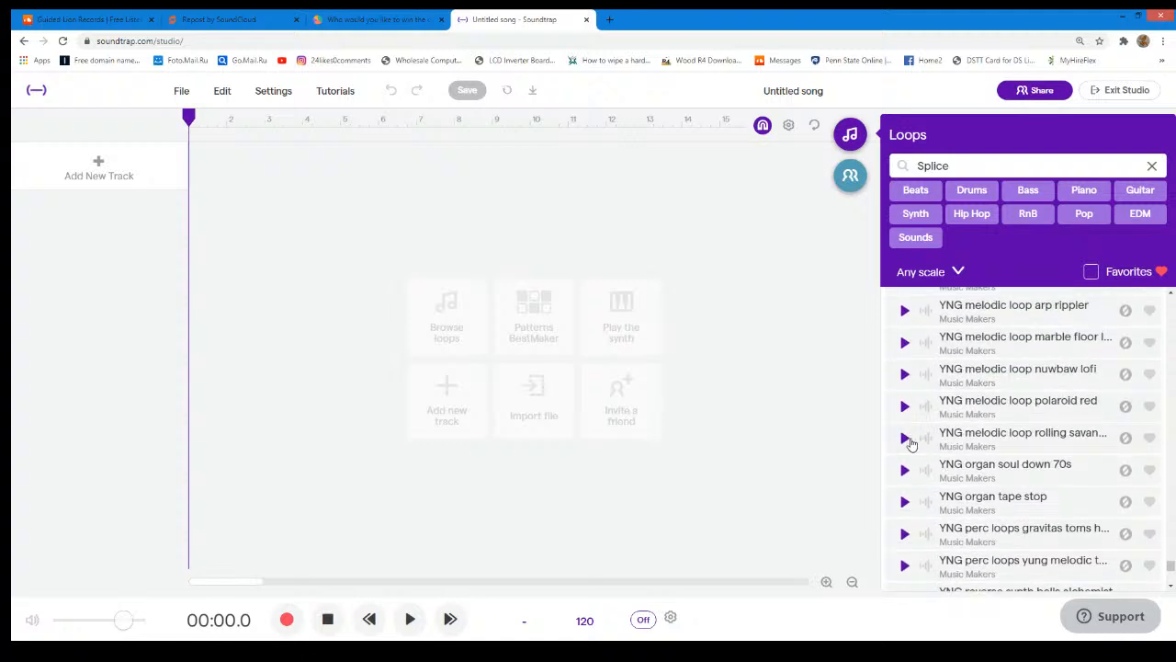
pyautogui.click(908, 440)
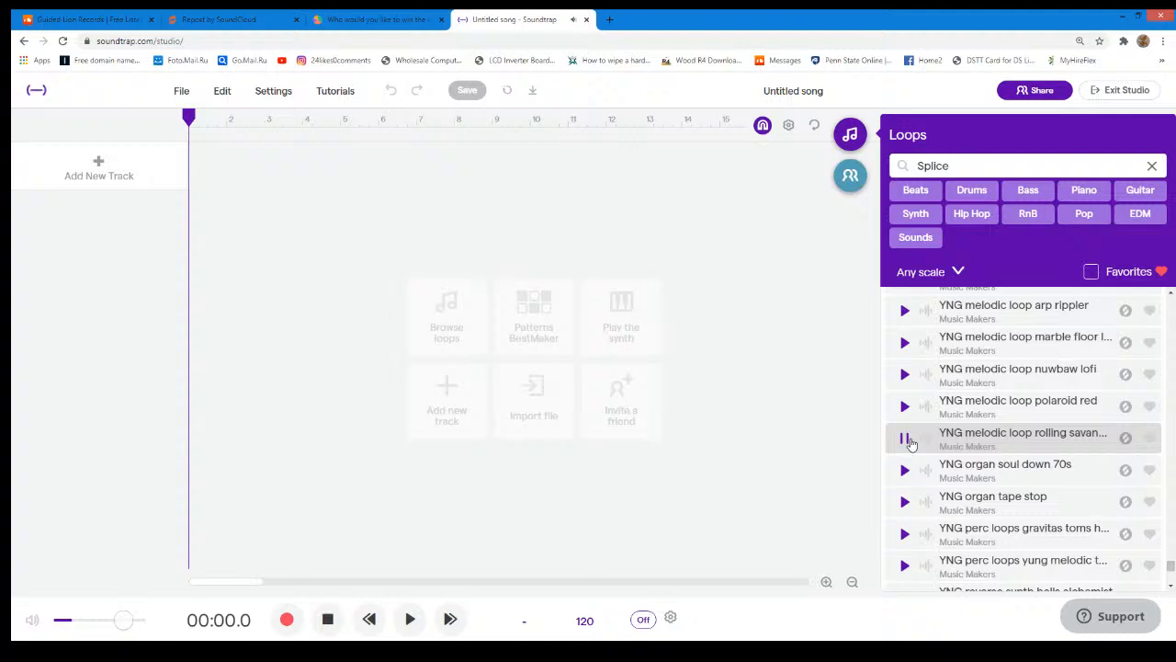
# - Stop the loop preview, replace the Splice loop filter with Beats and New, and browse the filtered loops
pyautogui.click(908, 440)
pyautogui.scroll(5, 931, 437)
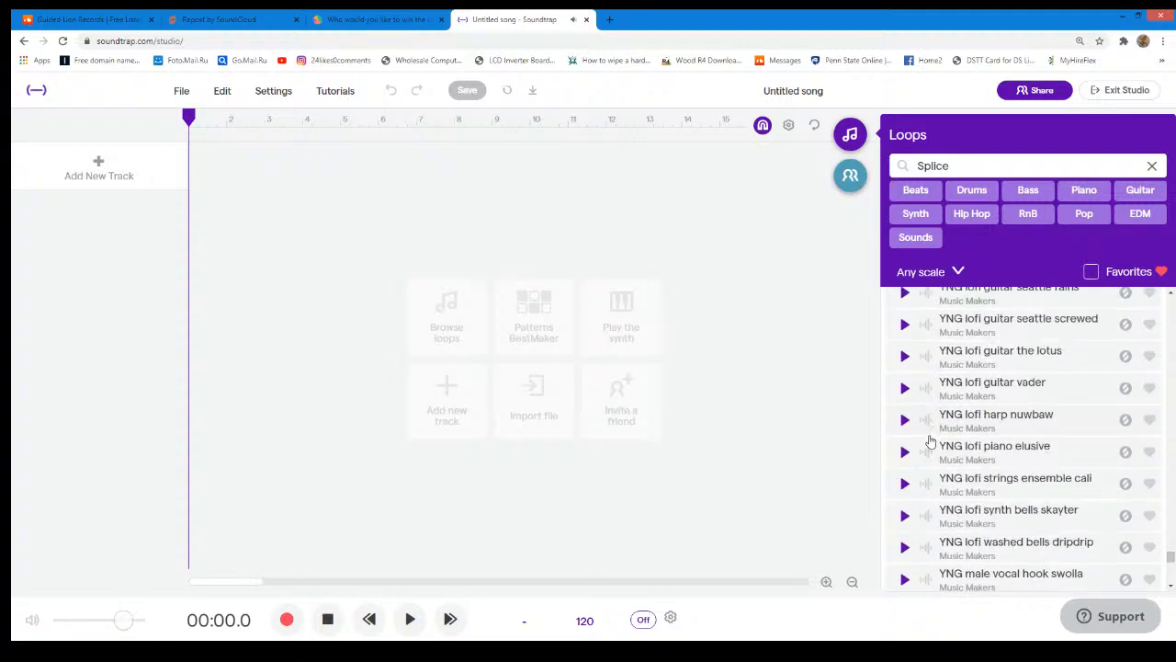
pyautogui.click(1153, 166)
pyautogui.click(971, 190)
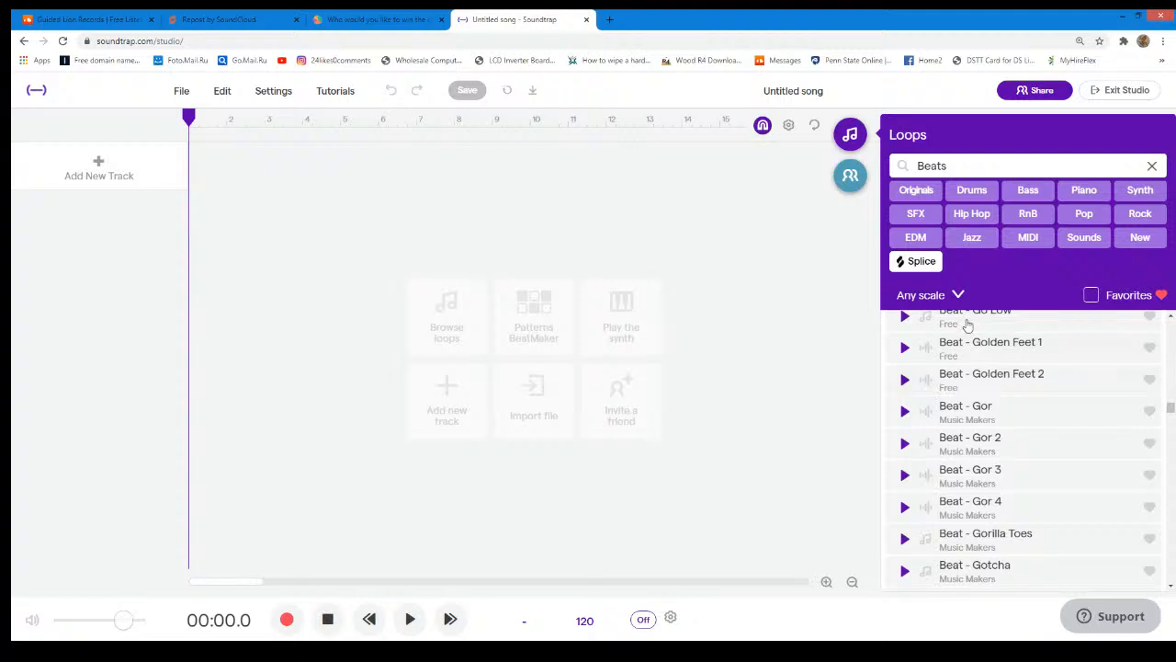
pyautogui.click(1139, 238)
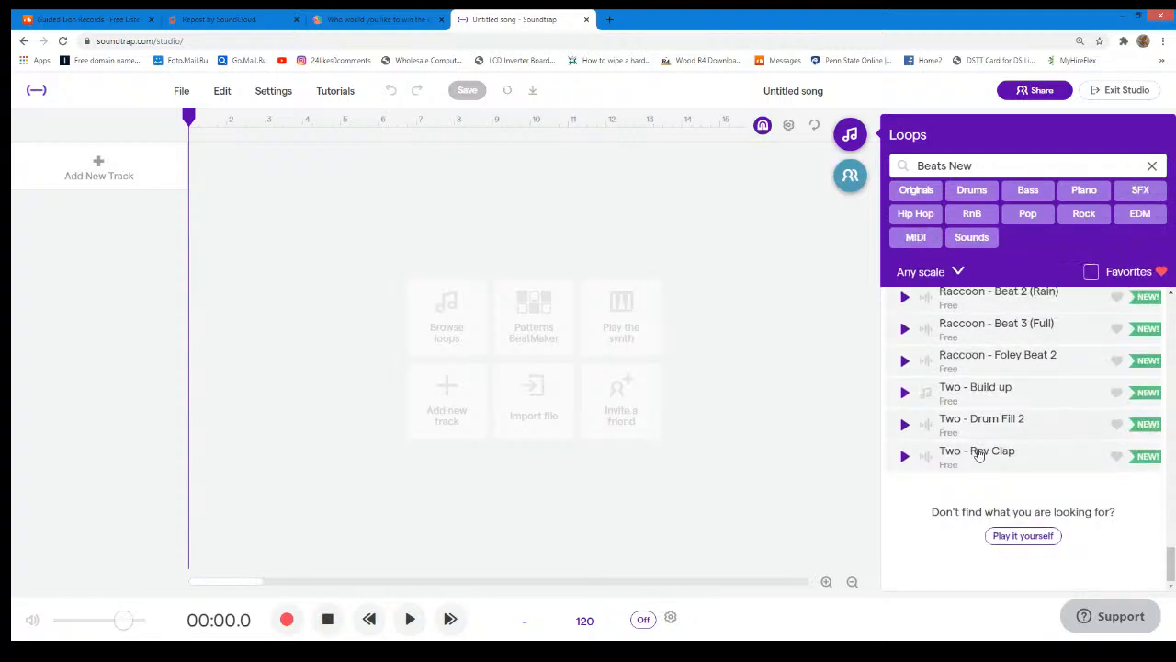
pyautogui.scroll(5, 990, 432)
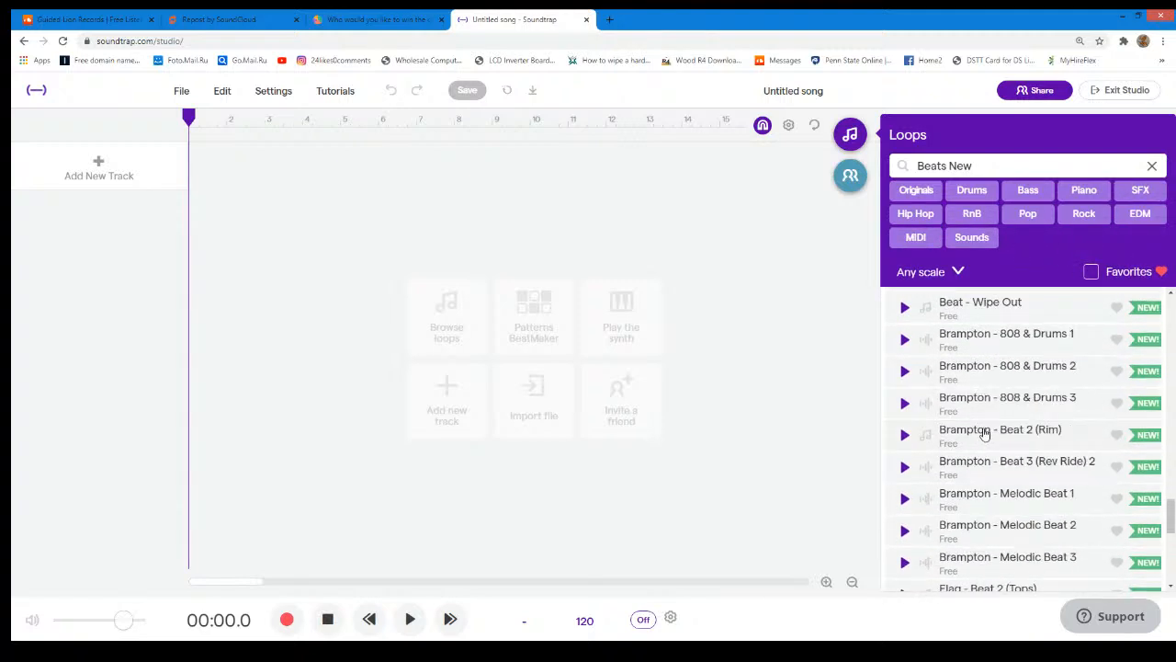
pyautogui.scroll(2, 984, 433)
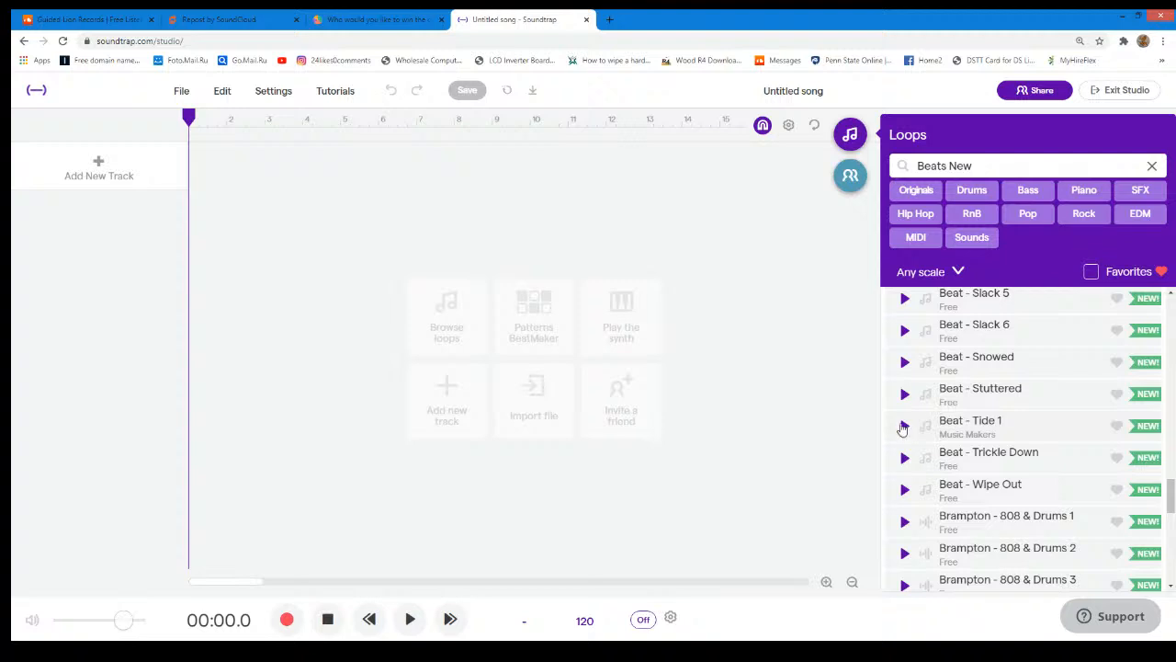
# - Preview the Beat - Tide 1, Beat - Stuttered, Beat - Snowed and Beat - Slack 6 loops in turn
pyautogui.click(903, 427)
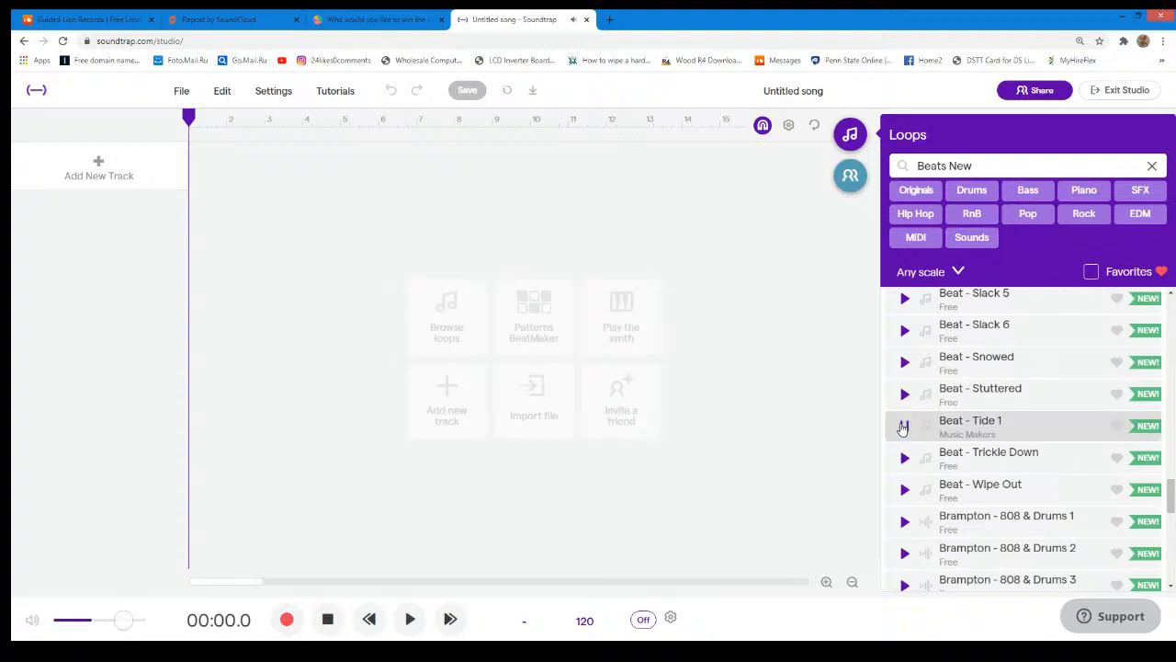
pyautogui.click(905, 394)
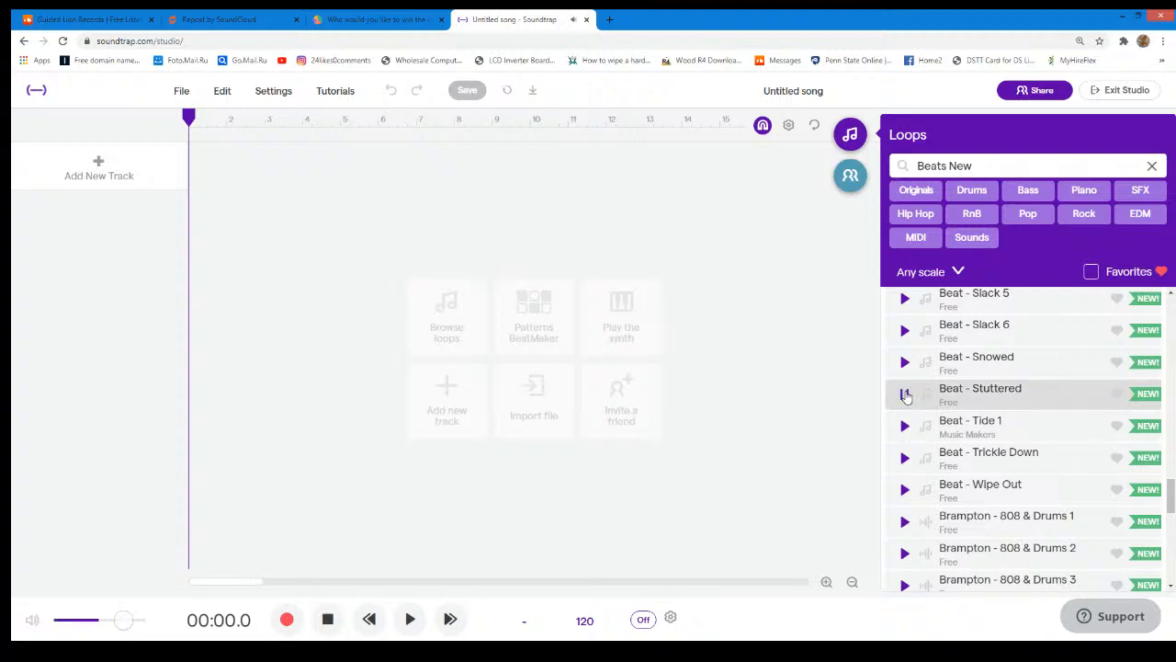
pyautogui.click(906, 396)
pyautogui.click(908, 359)
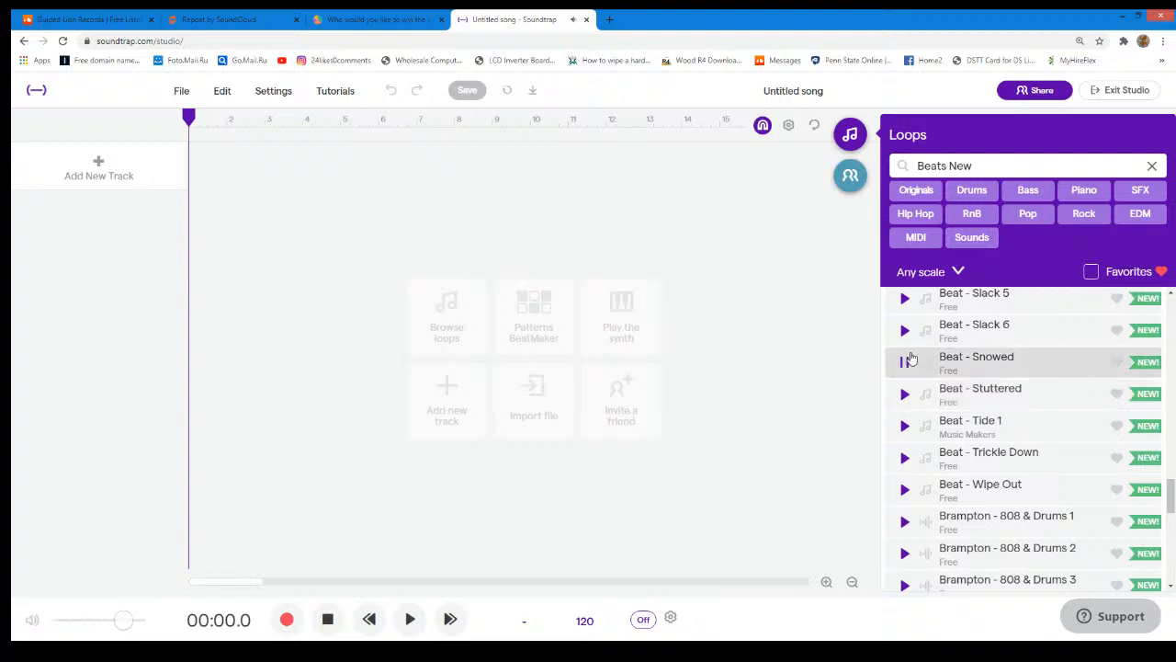
pyautogui.click(905, 331)
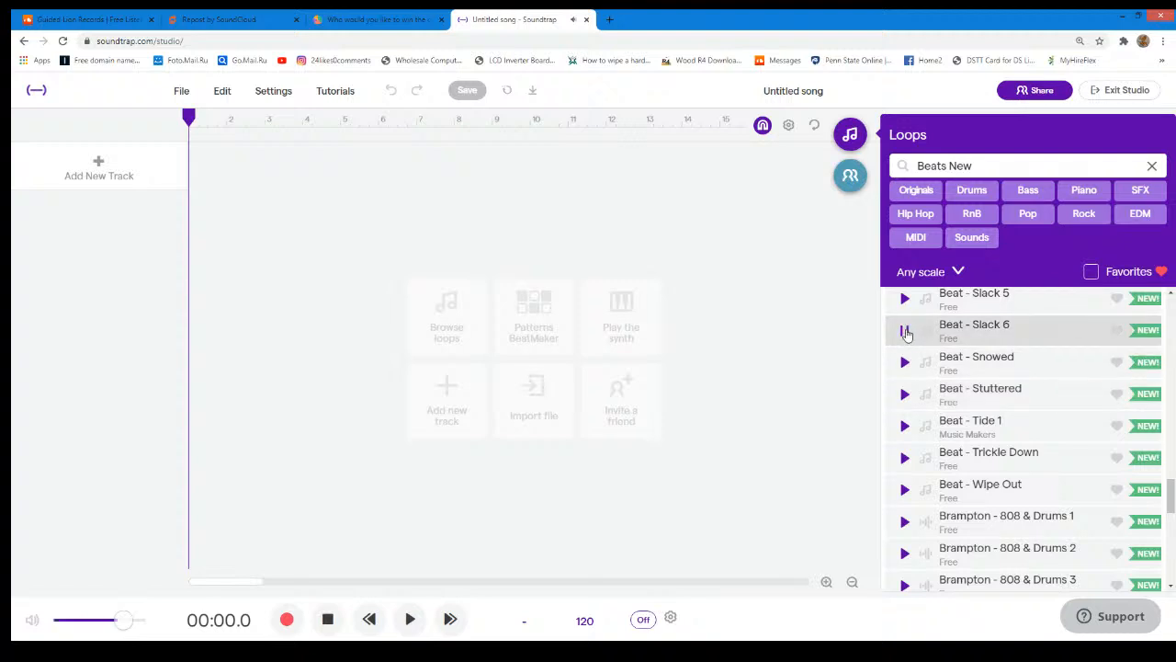
pyautogui.click(906, 333)
# - Preview the Beat - Slack 1 and Slack 2 loops, and add Beat - Slack 2 as a new track starting at bar 1
pyautogui.scroll(2, 907, 360)
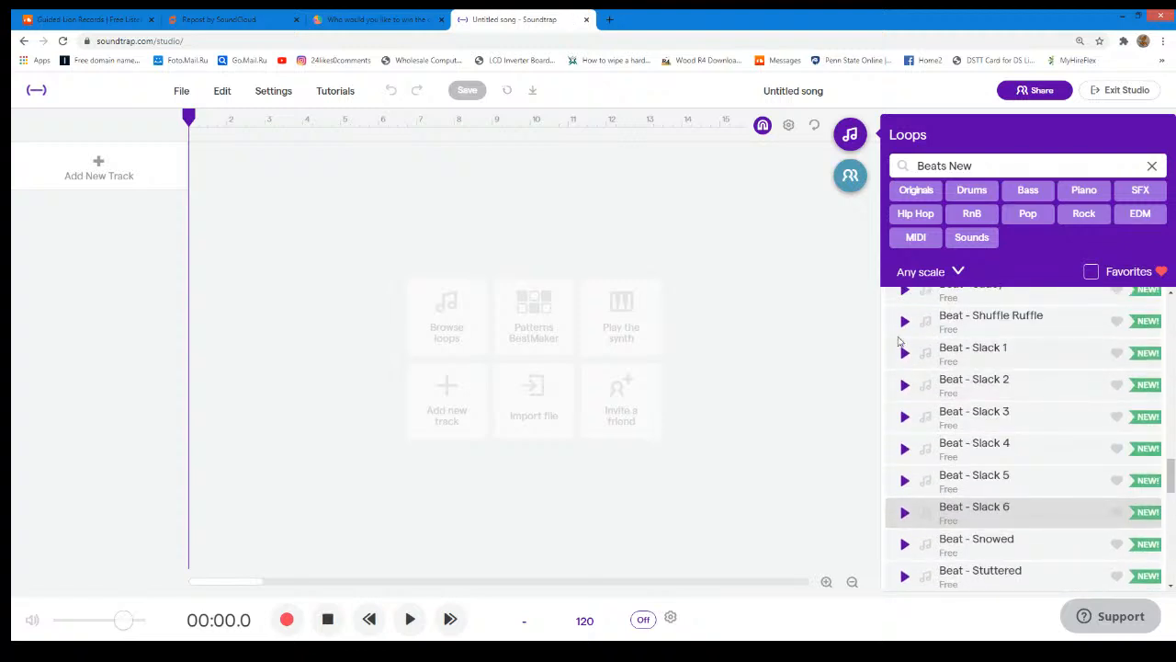
pyautogui.click(900, 352)
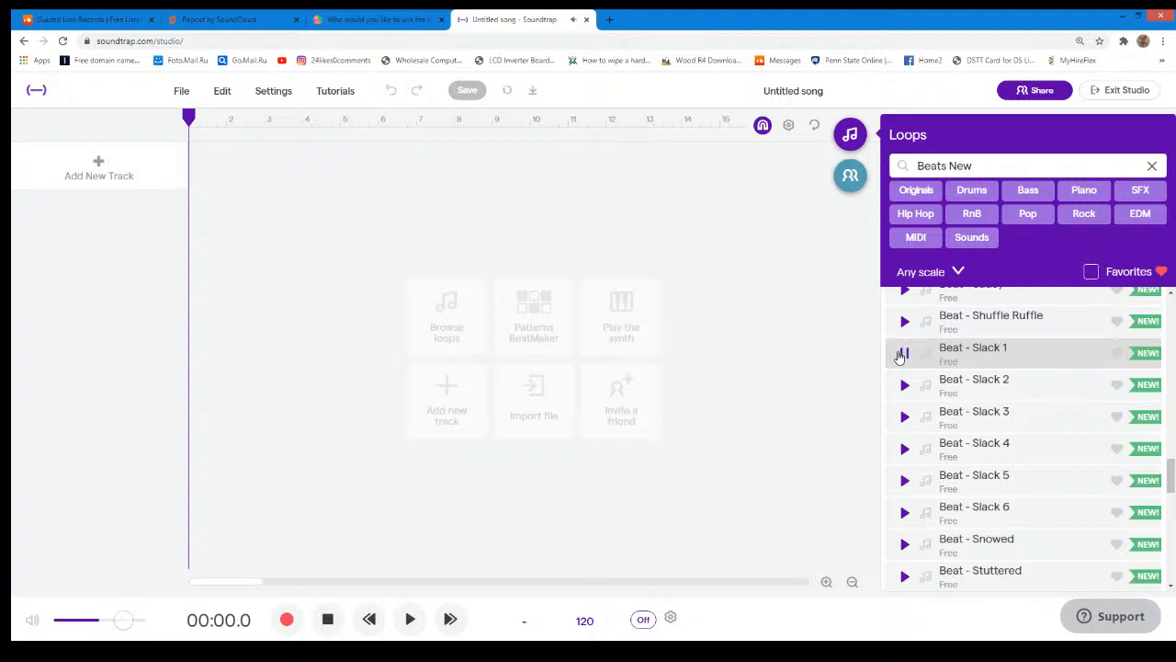
pyautogui.click(904, 385)
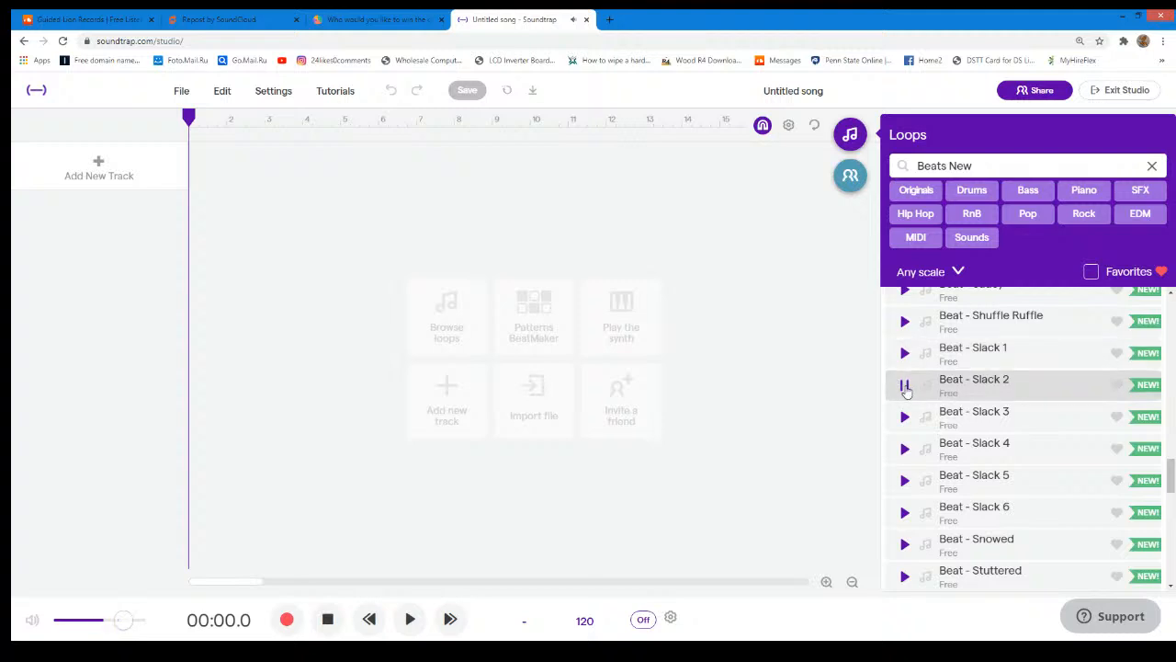
pyautogui.click(906, 387)
pyautogui.moveTo(954, 384); pyautogui.dragTo(192, 288)
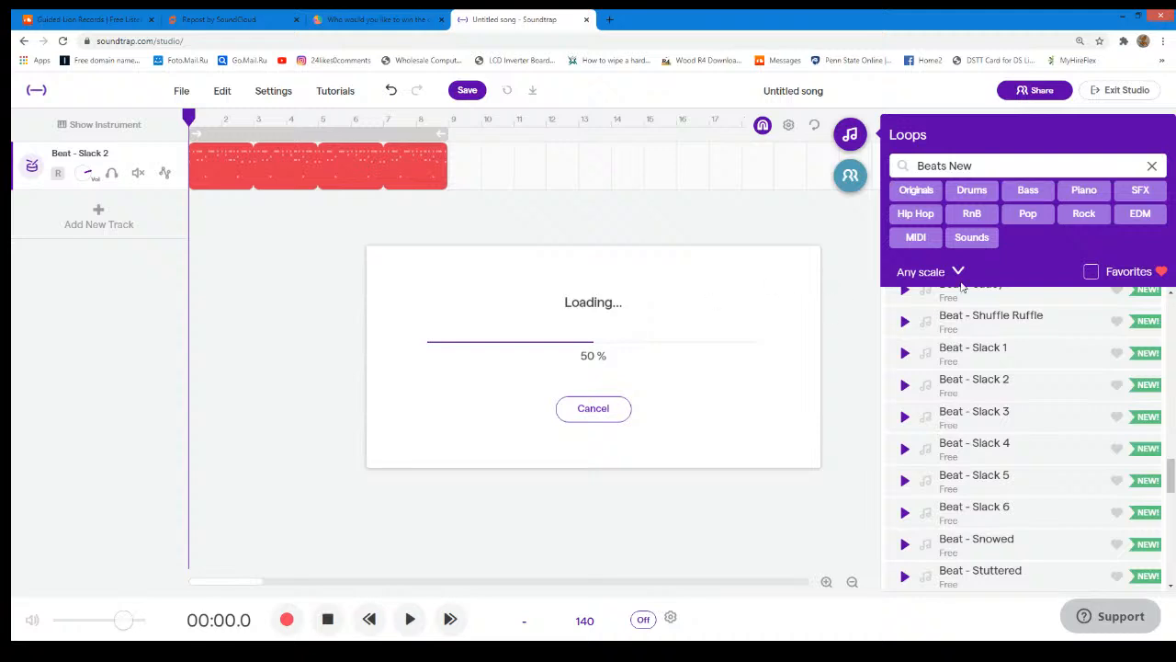
# - Play the opening of the song with the new beat, and change the loop filter from Beats New to Splice
pyautogui.press('space')
pyautogui.click(1152, 165)
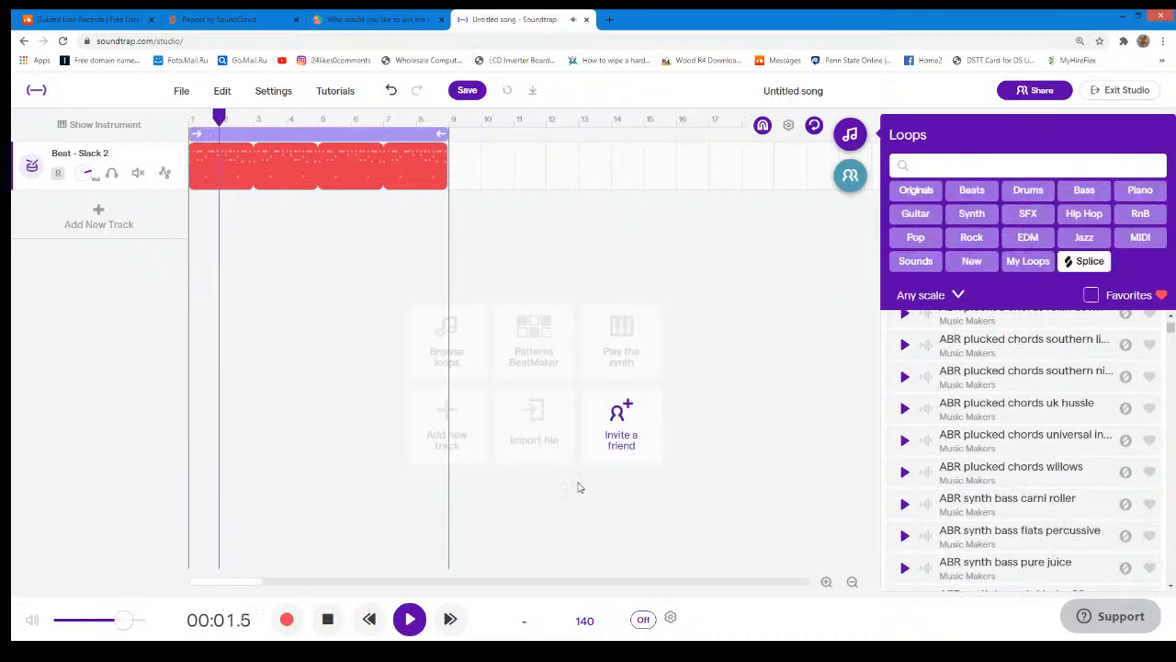
pyautogui.click(410, 619)
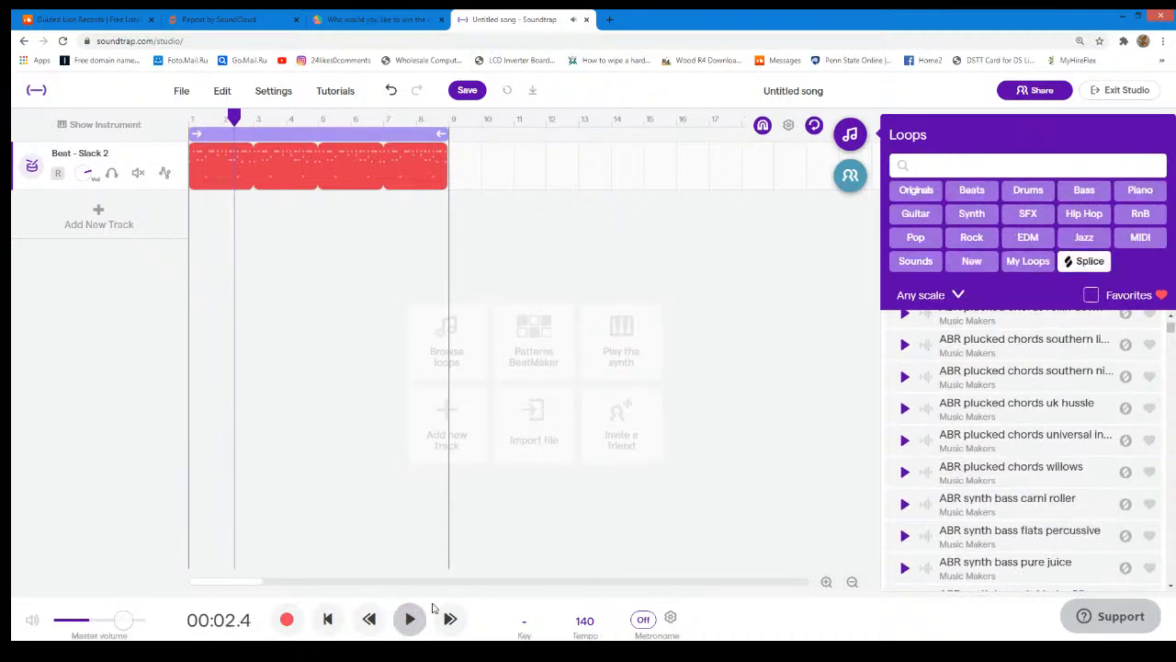
pyautogui.click(1084, 261)
# - Look through the Splice loops for a melody, examining the YNG melodic, YFB melody and YFB songstarter loops
pyautogui.scroll(-15, 1037, 342)
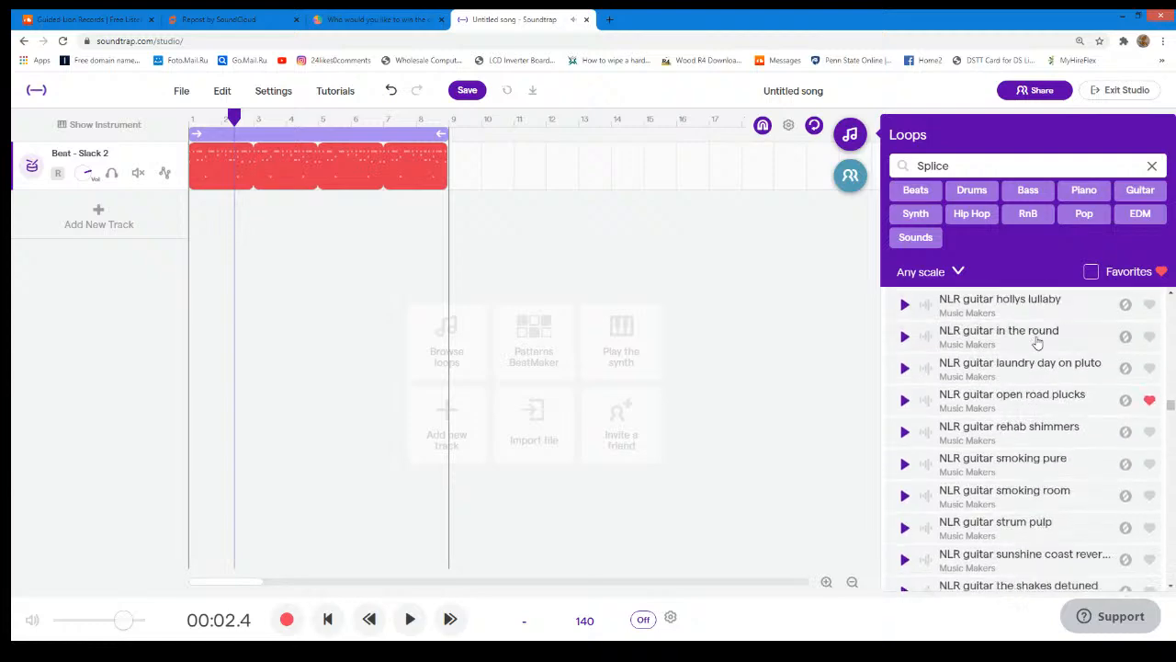
pyautogui.scroll(-15, 1036, 338)
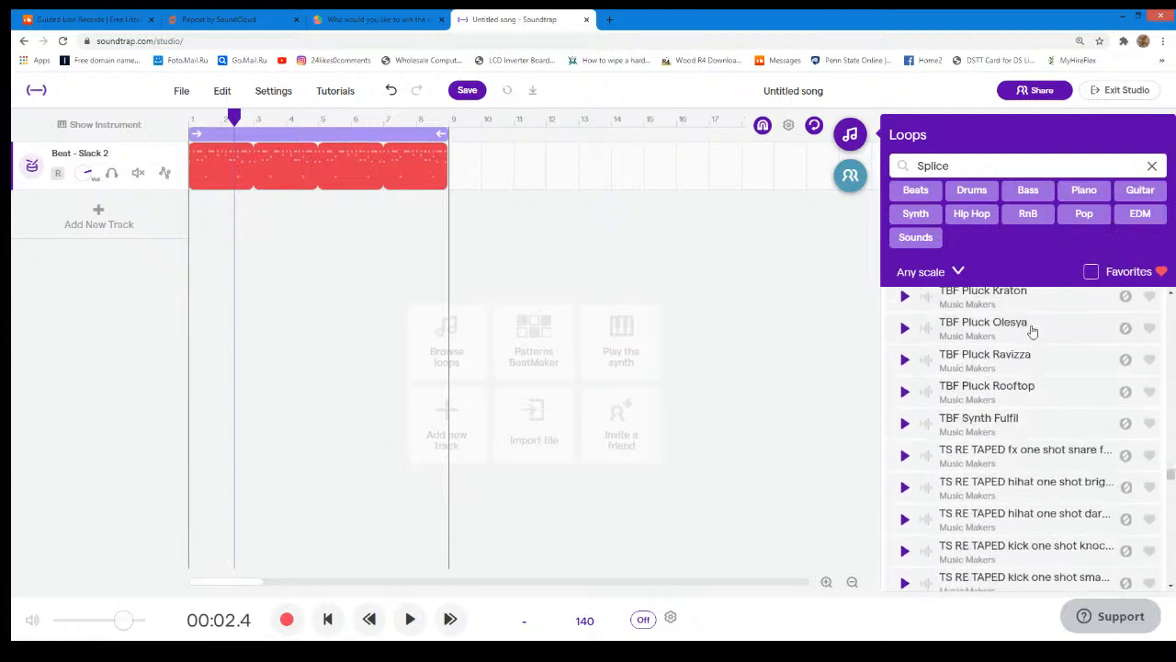
pyautogui.scroll(-15, 1029, 333)
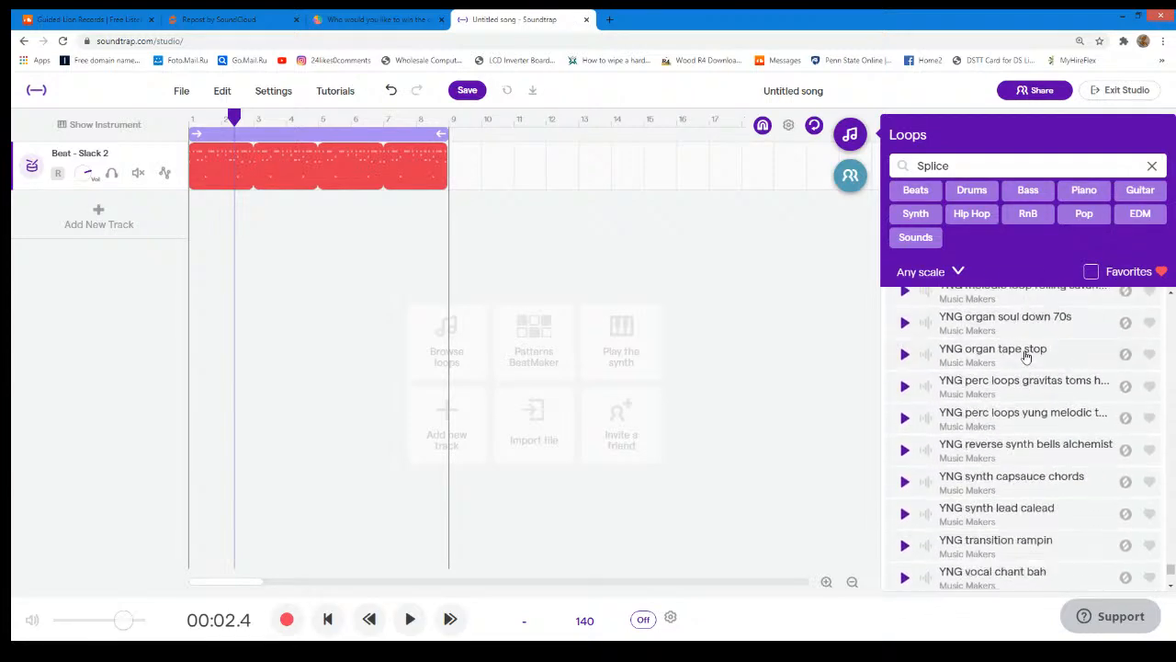
pyautogui.scroll(5, 1020, 413)
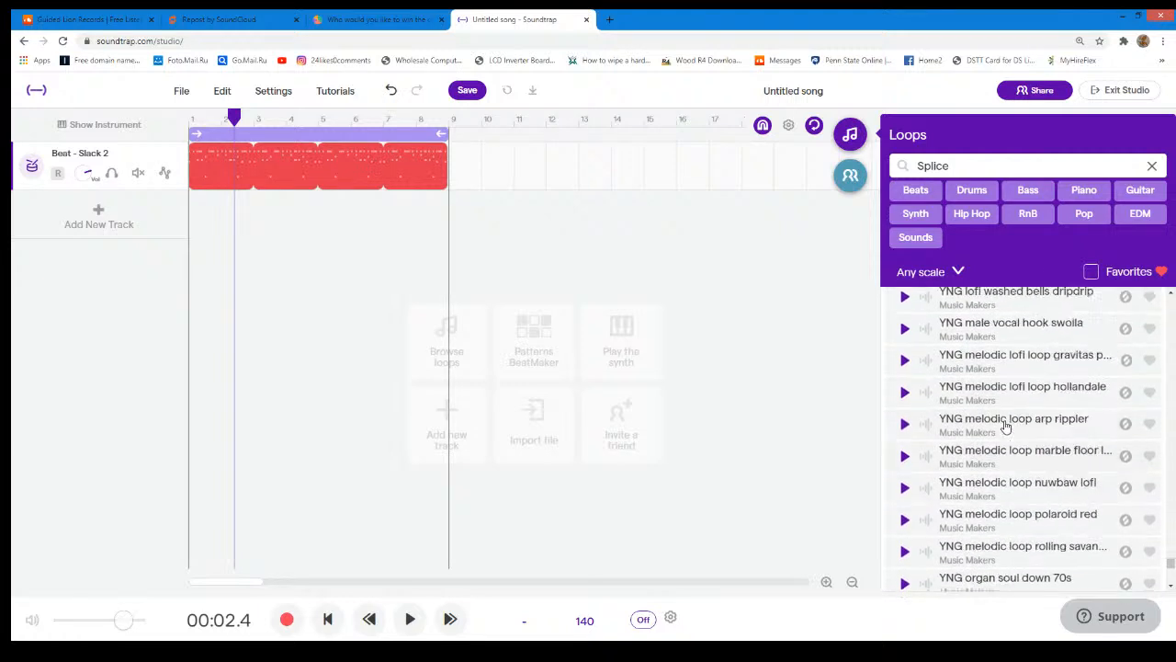
pyautogui.scroll(1, 1005, 426)
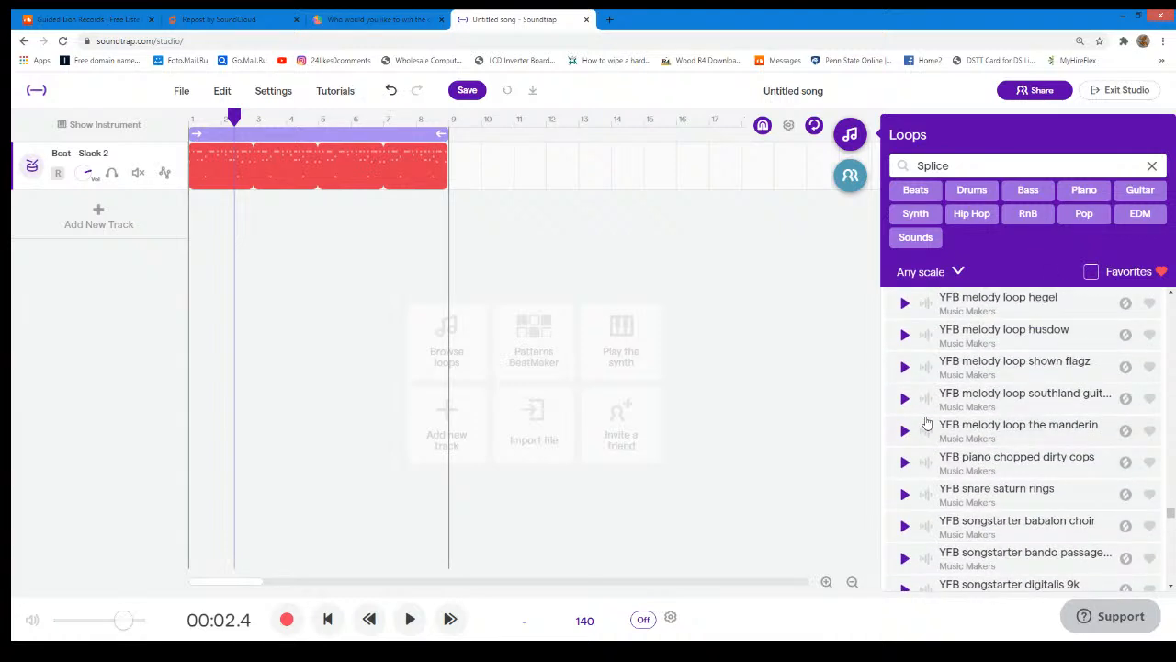
pyautogui.scroll(1, 927, 421)
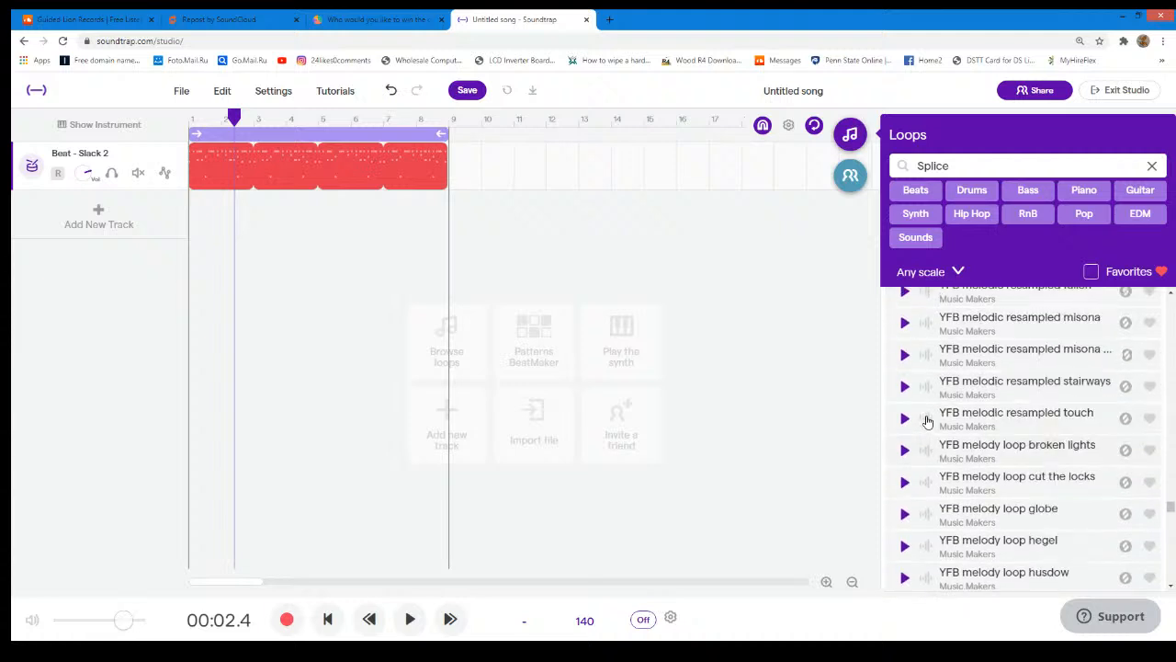
pyautogui.scroll(-3, 927, 421)
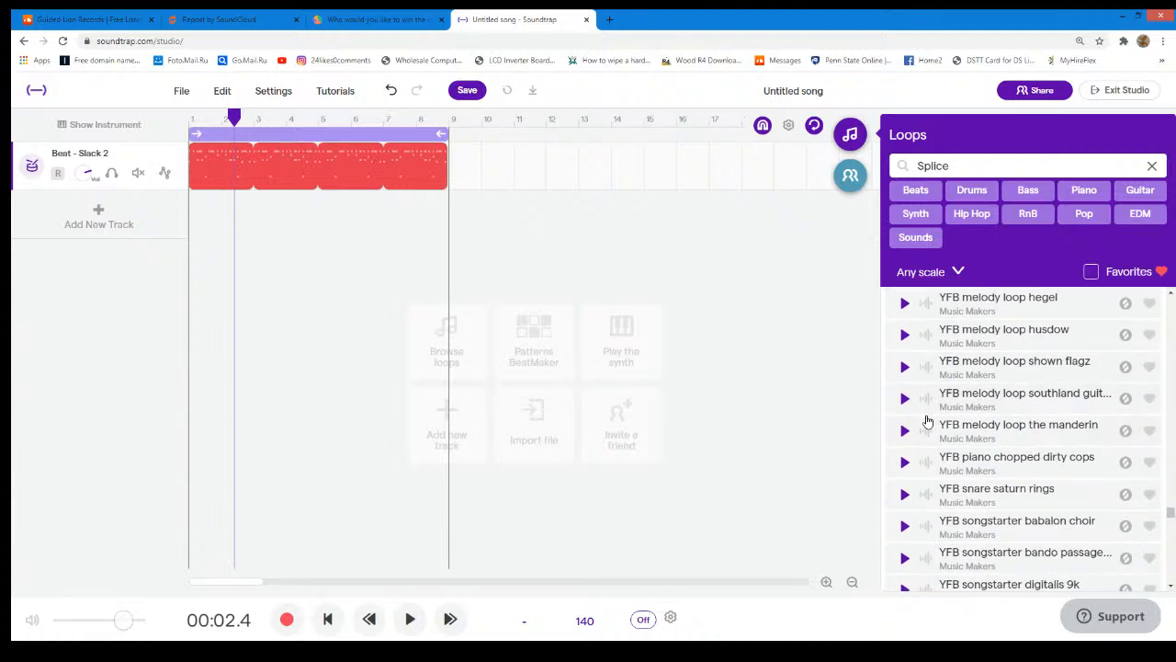
pyautogui.scroll(-1, 927, 422)
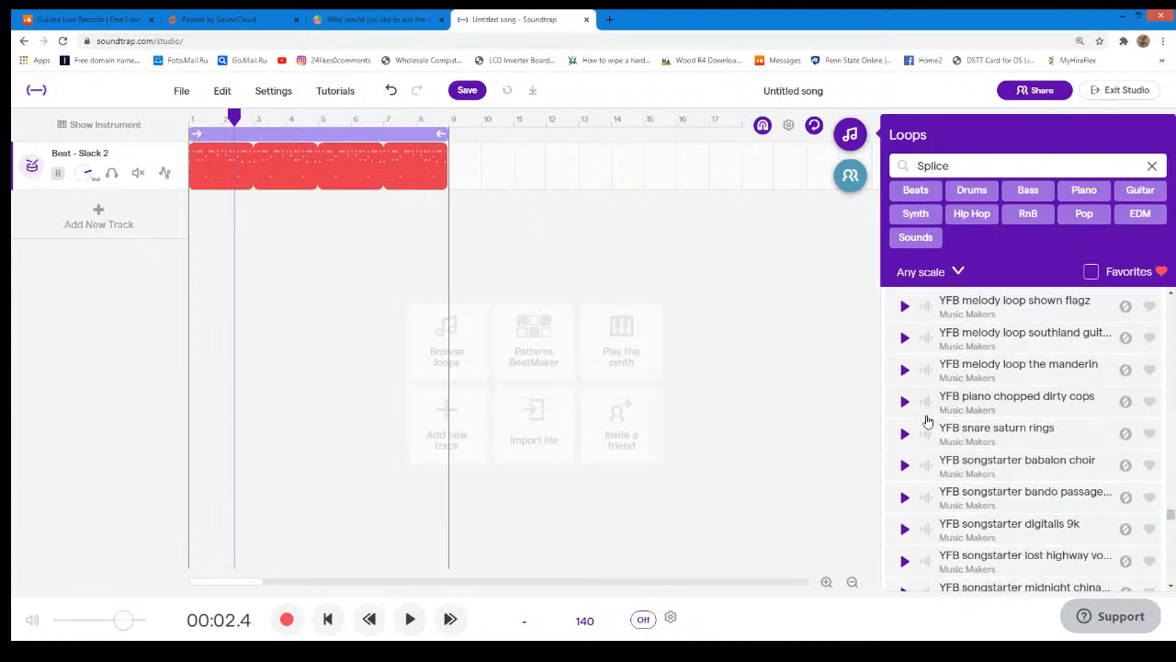
pyautogui.scroll(-1, 927, 422)
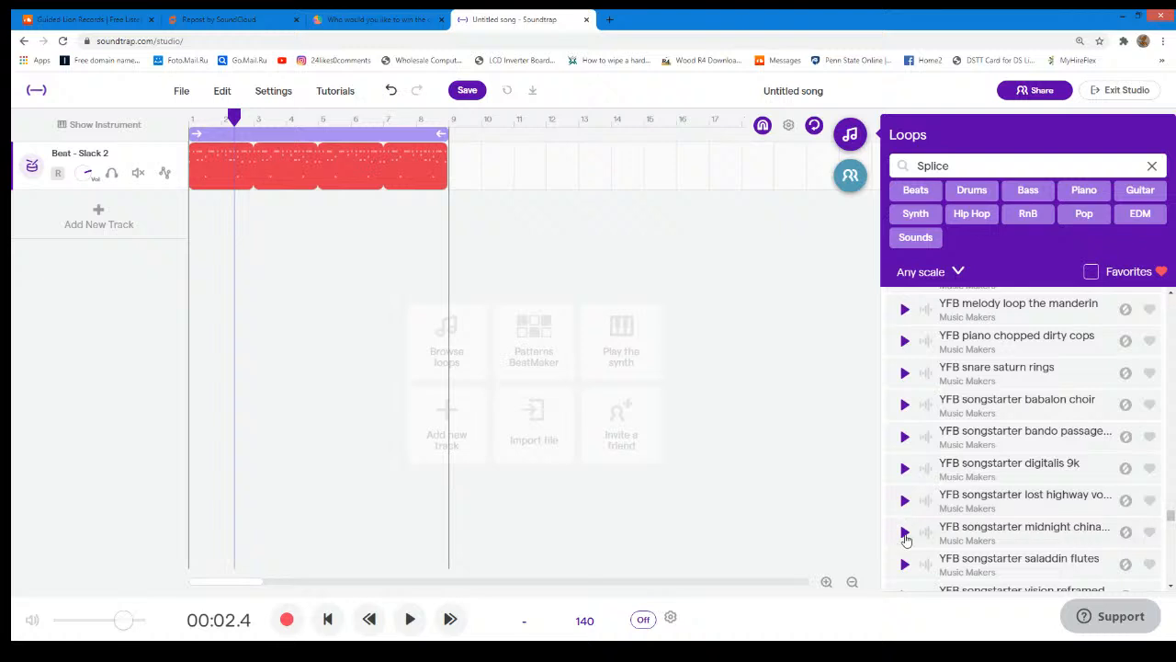
# - Preview the "YFB songstarter midnight china..." and "YFB songstarter vision reframed" loops
pyautogui.click(904, 533)
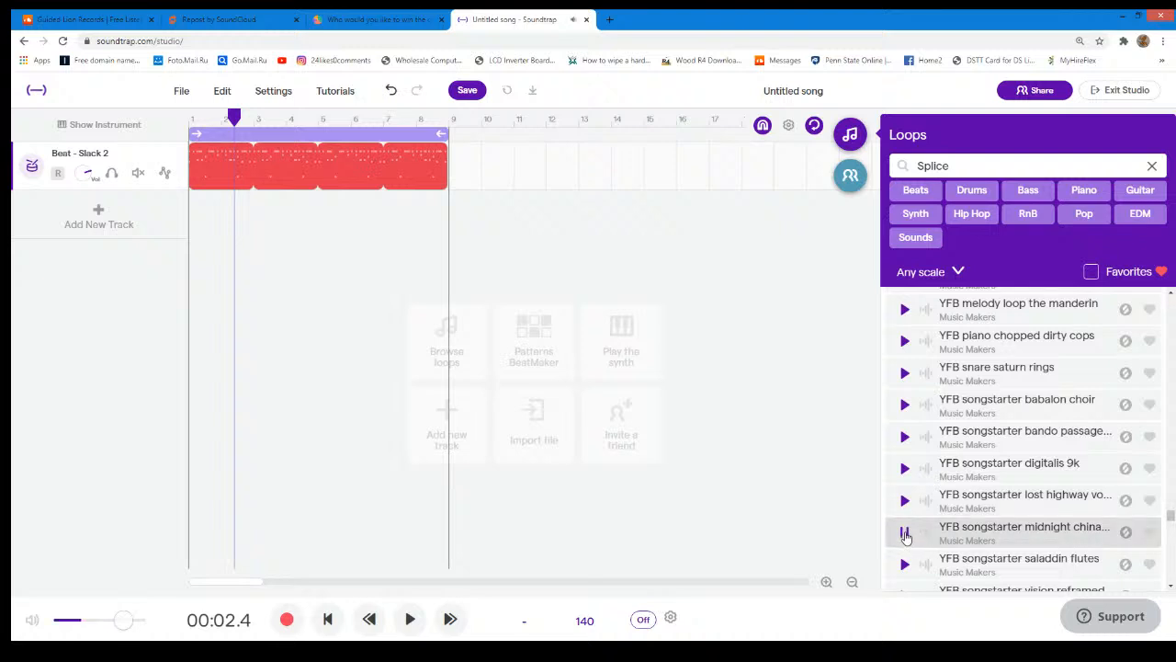
pyautogui.scroll(-3, 907, 528)
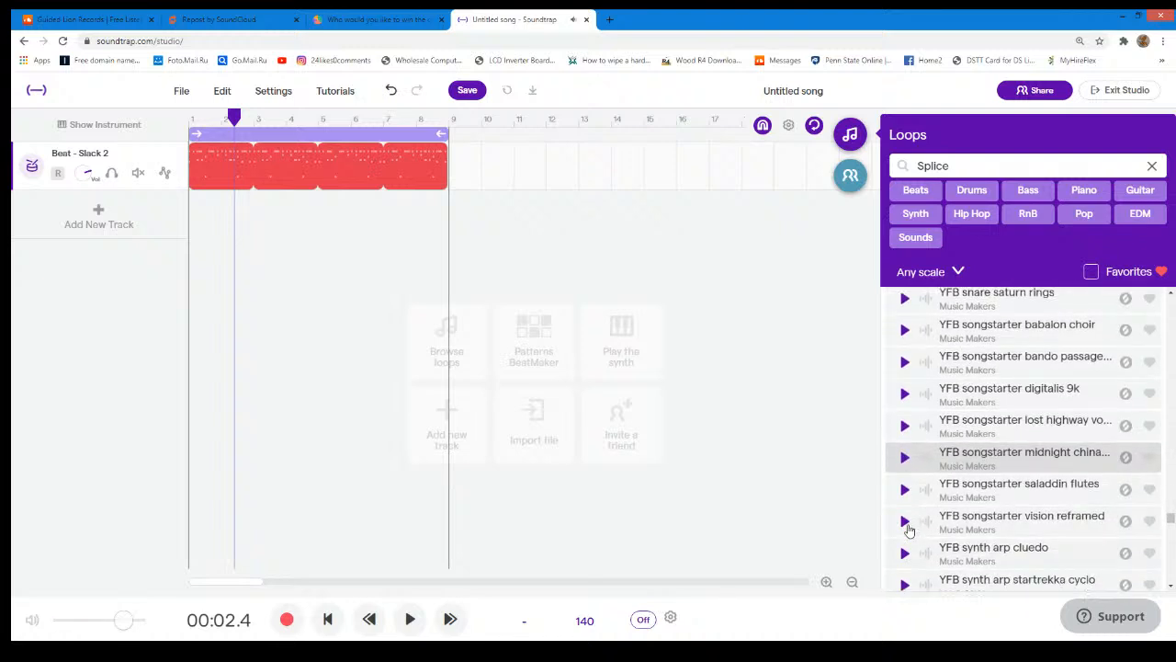
pyautogui.click(912, 484)
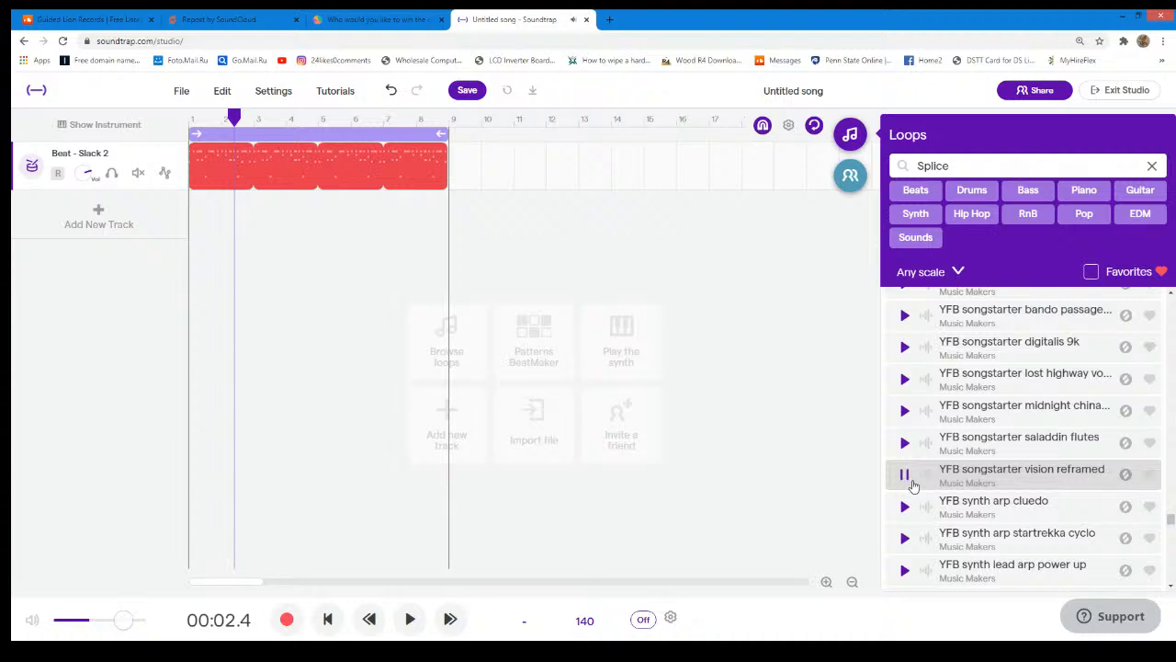
pyautogui.click(912, 485)
# - Browse further to the YNG loops and preview "YNG synth capsauce chords" and "YNG reverse synth bells alchemist"
pyautogui.scroll(-3, 928, 476)
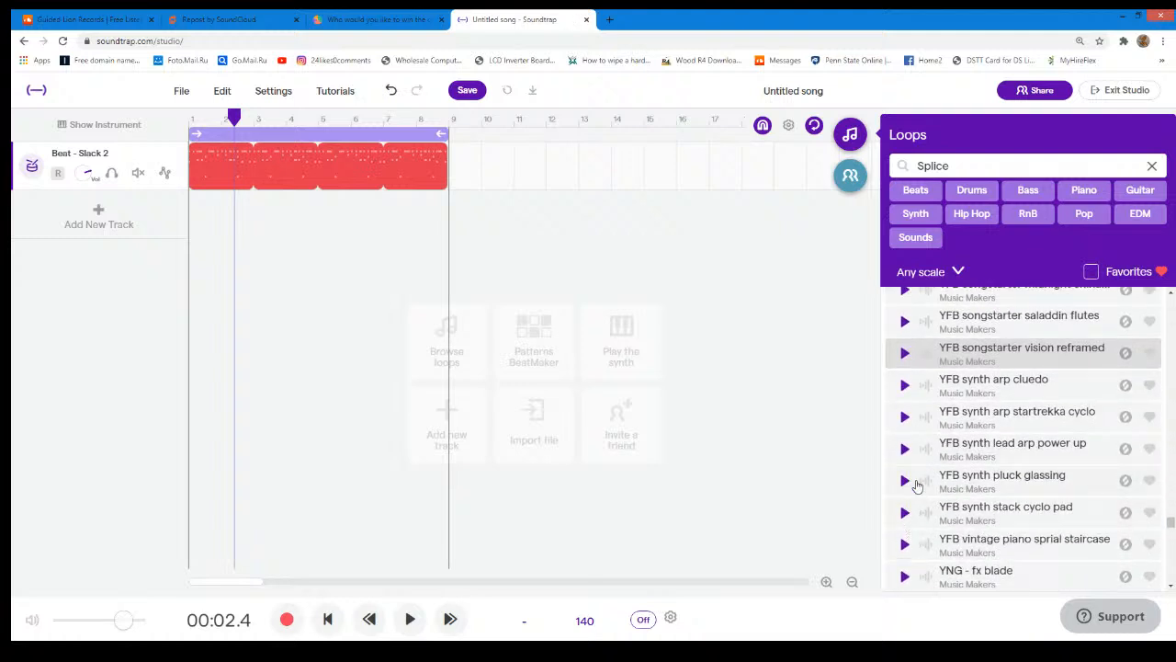
pyautogui.scroll(-3, 916, 485)
pyautogui.scroll(-10, 916, 486)
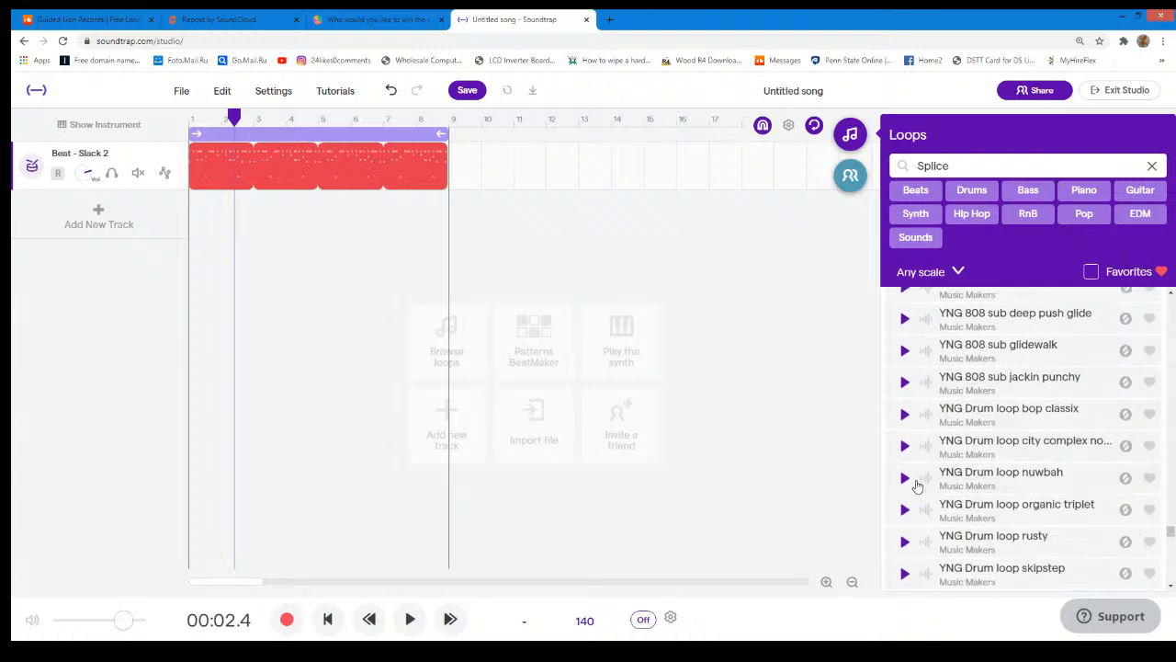
pyautogui.scroll(-10, 916, 481)
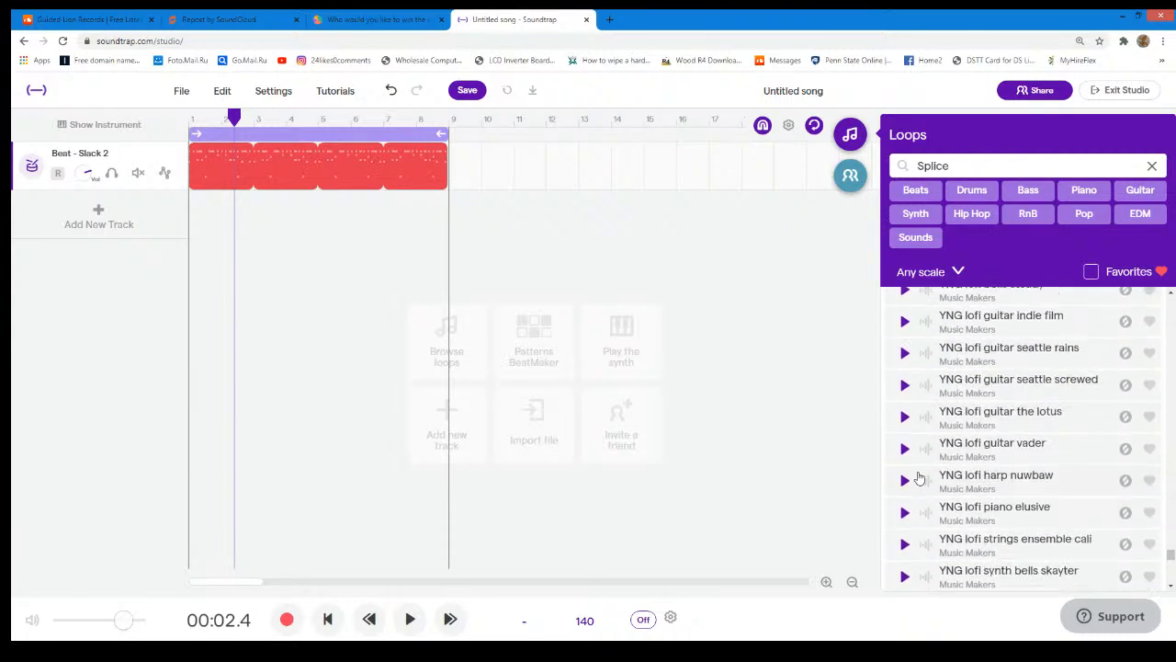
pyautogui.scroll(-7, 919, 478)
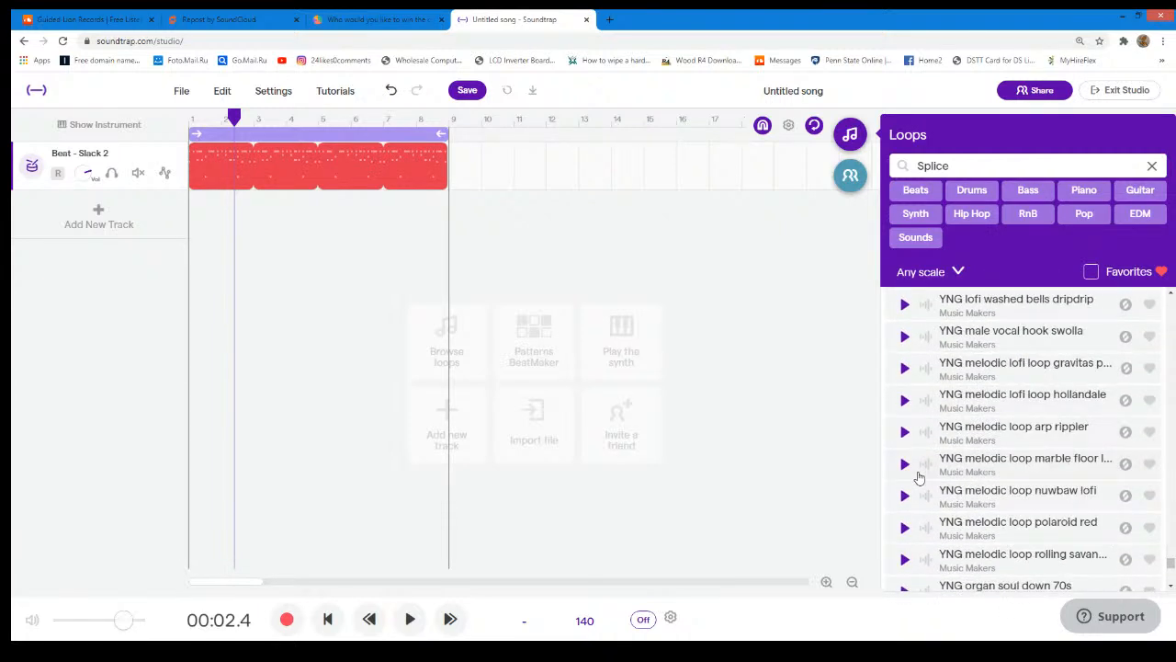
pyautogui.scroll(-7, 919, 474)
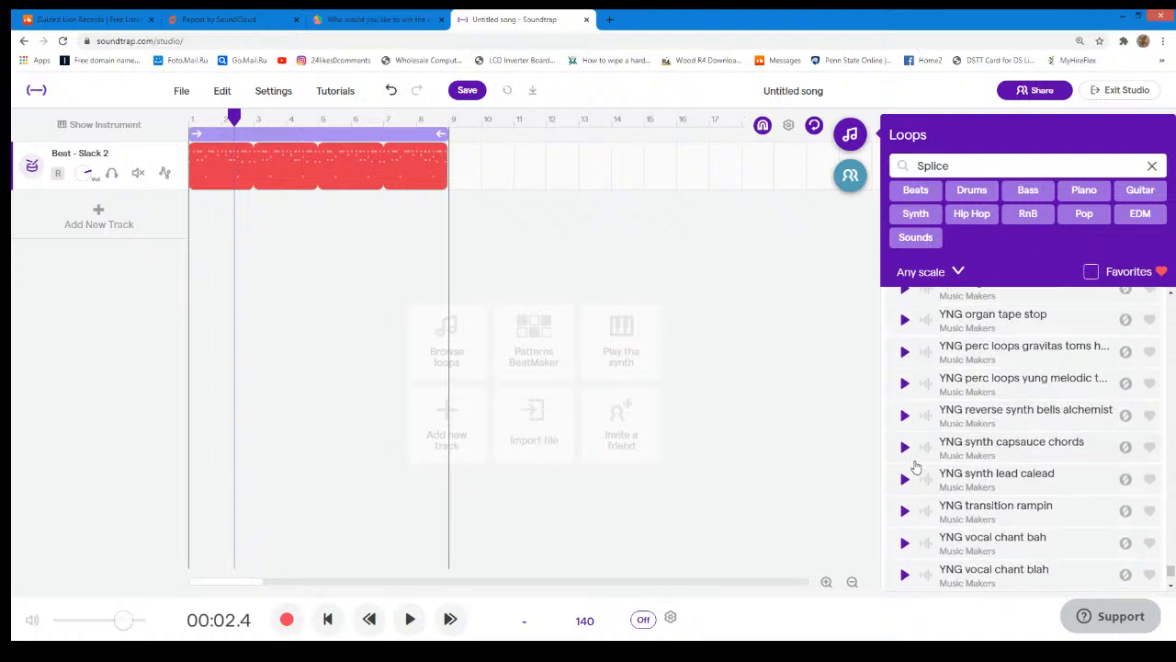
pyautogui.click(905, 448)
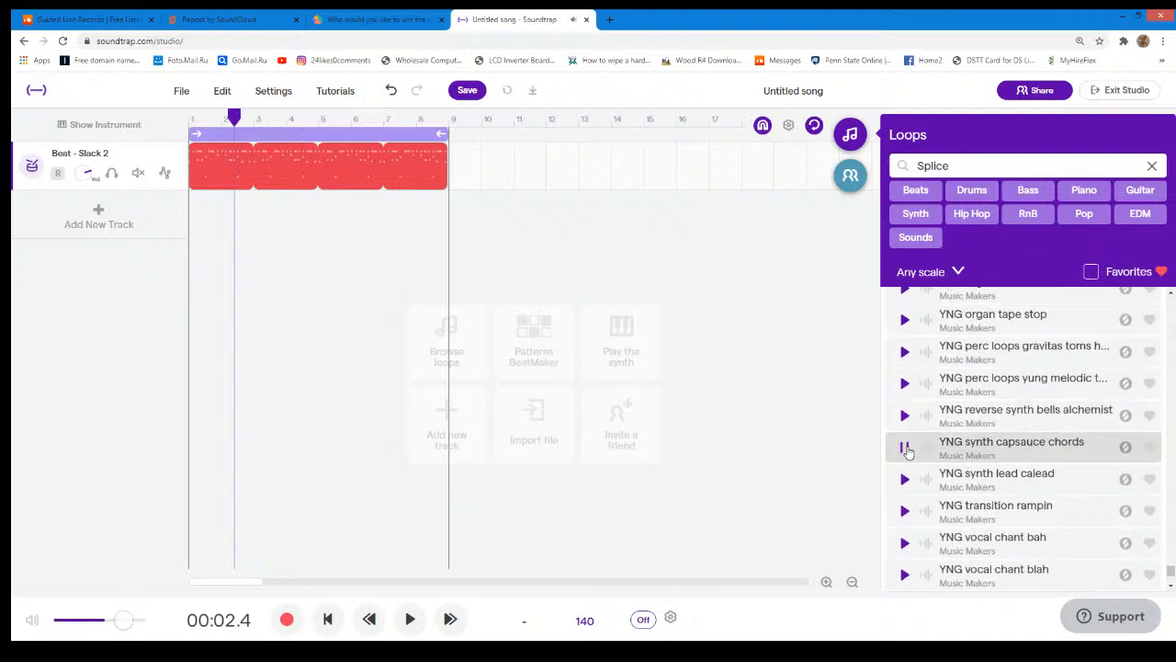
pyautogui.click(903, 416)
pyautogui.click(903, 415)
pyautogui.scroll(3, 907, 478)
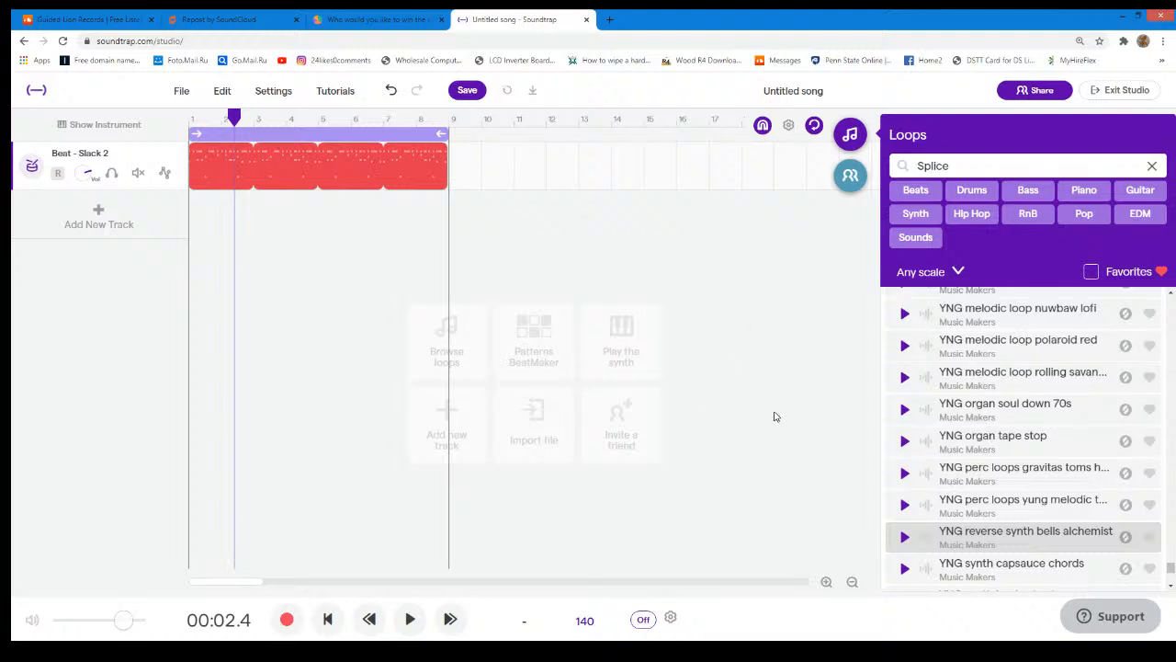
pyautogui.scroll(-3, 902, 529)
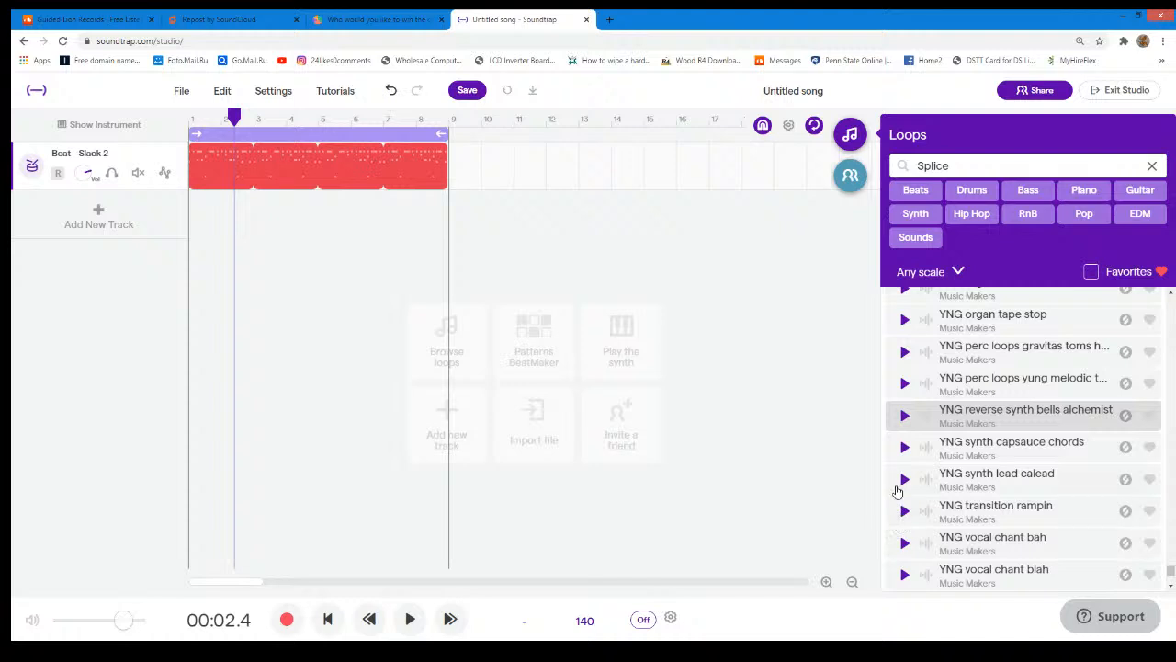
# - Preview the "YNG synth lead calead" and "YNG transition rampin" loops and look through the neighbouring YNG loops
pyautogui.click(904, 479)
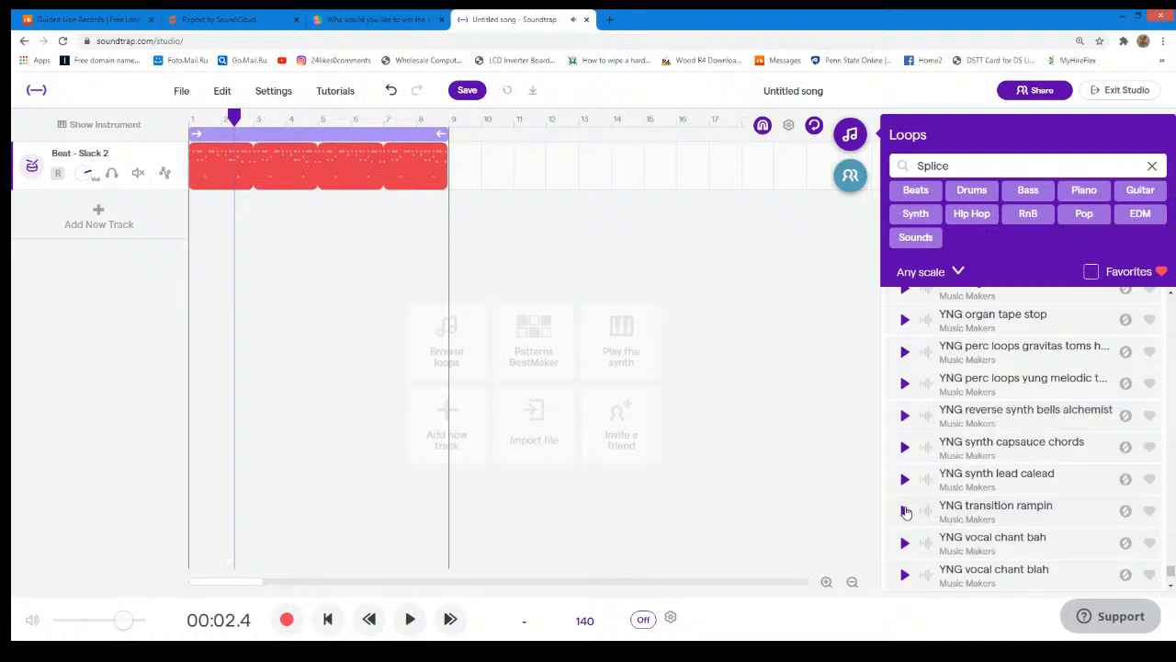
pyautogui.click(905, 511)
pyautogui.scroll(-3, 905, 511)
pyautogui.scroll(5, 905, 505)
pyautogui.scroll(3, 906, 498)
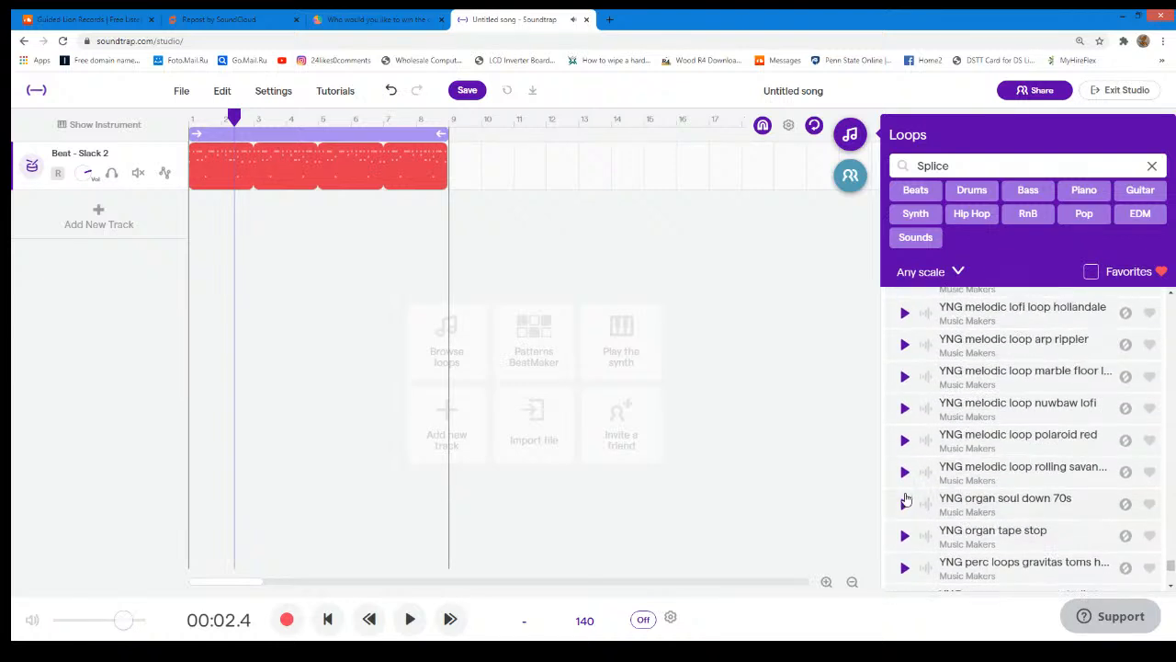
pyautogui.scroll(-5, 905, 497)
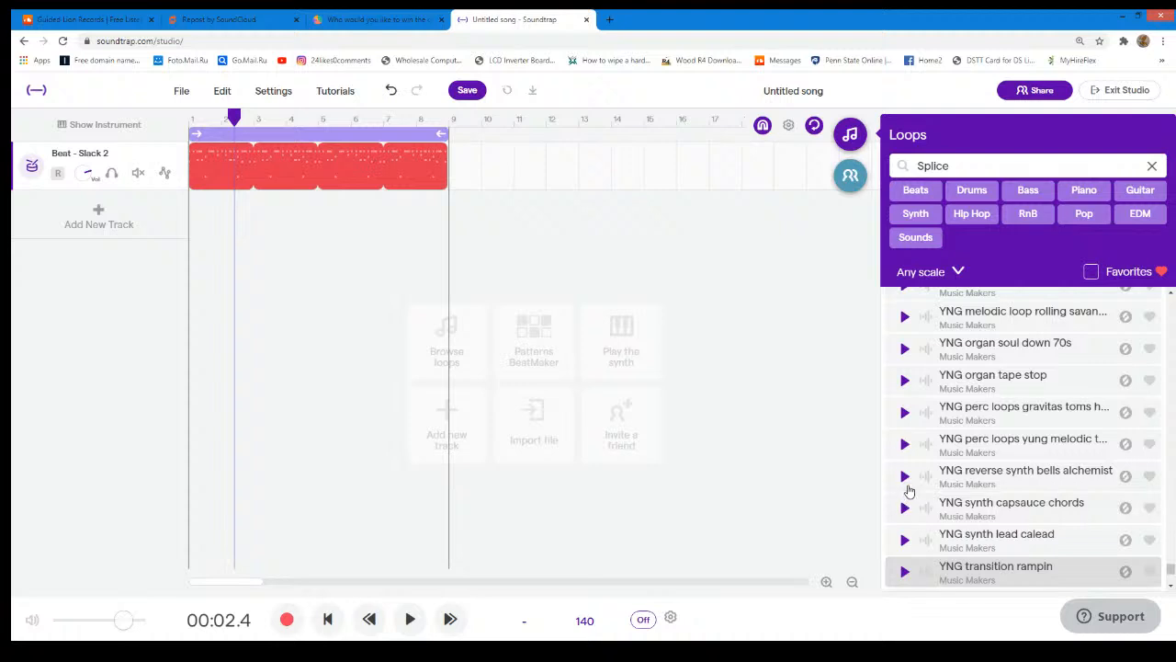
# - Preview "YNG reverse synth bells alchemist", the two YNG perc loops (yung melodic and gravitas toms) and "YNG organ tape stop"
pyautogui.click(905, 476)
pyautogui.click(905, 445)
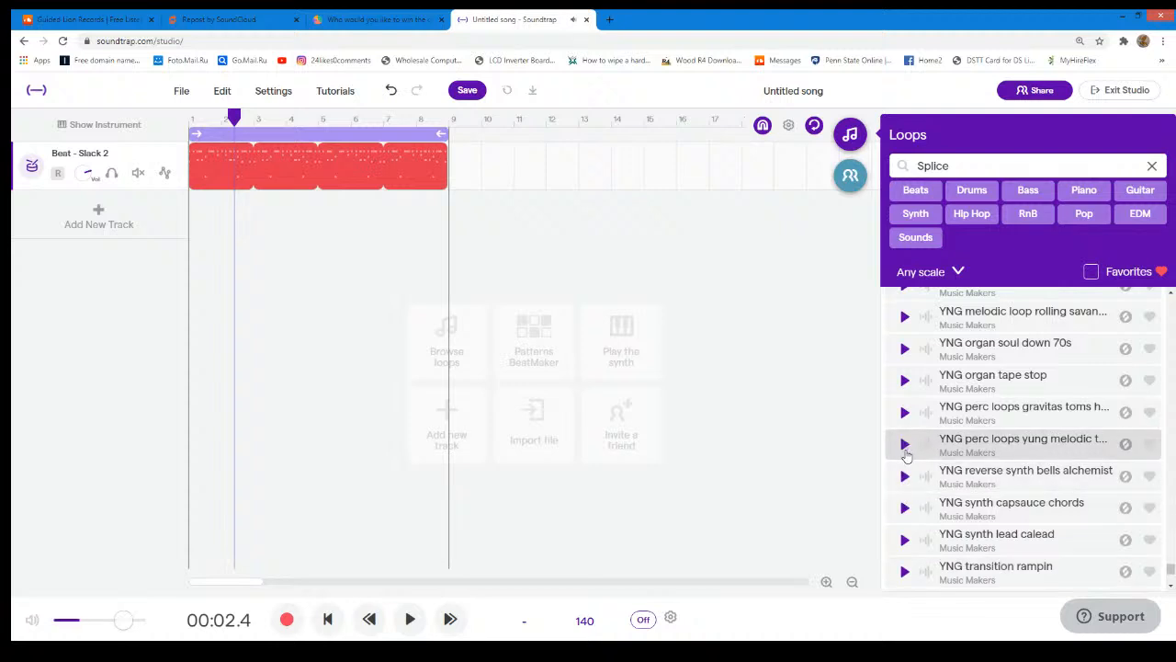
pyautogui.click(903, 415)
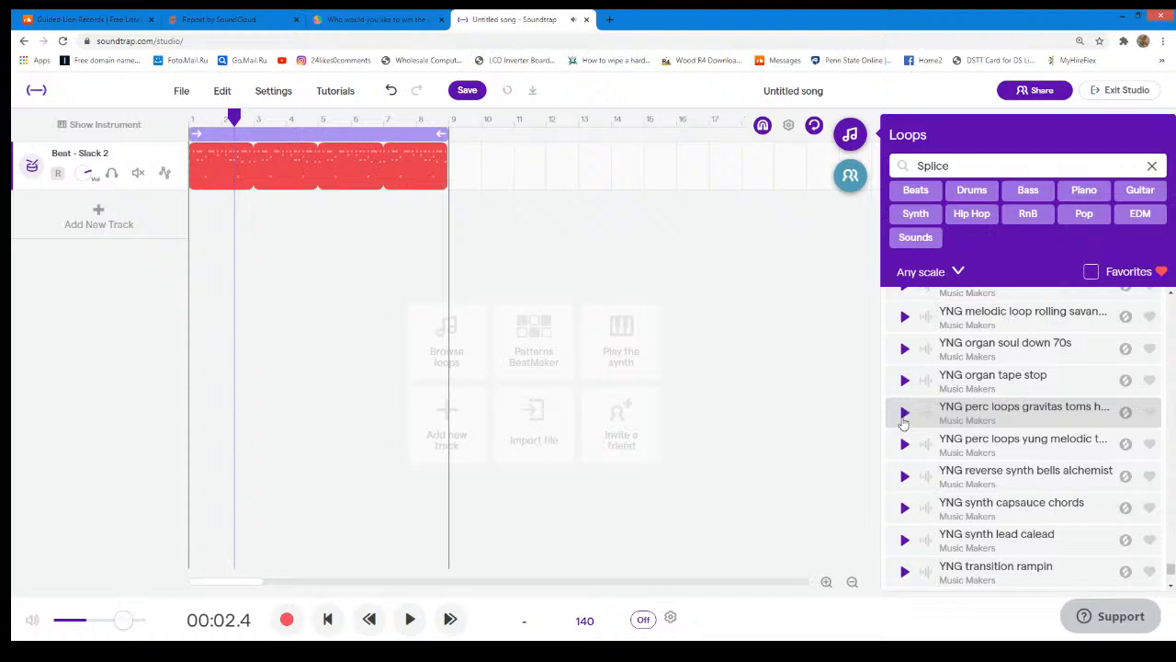
pyautogui.click(905, 386)
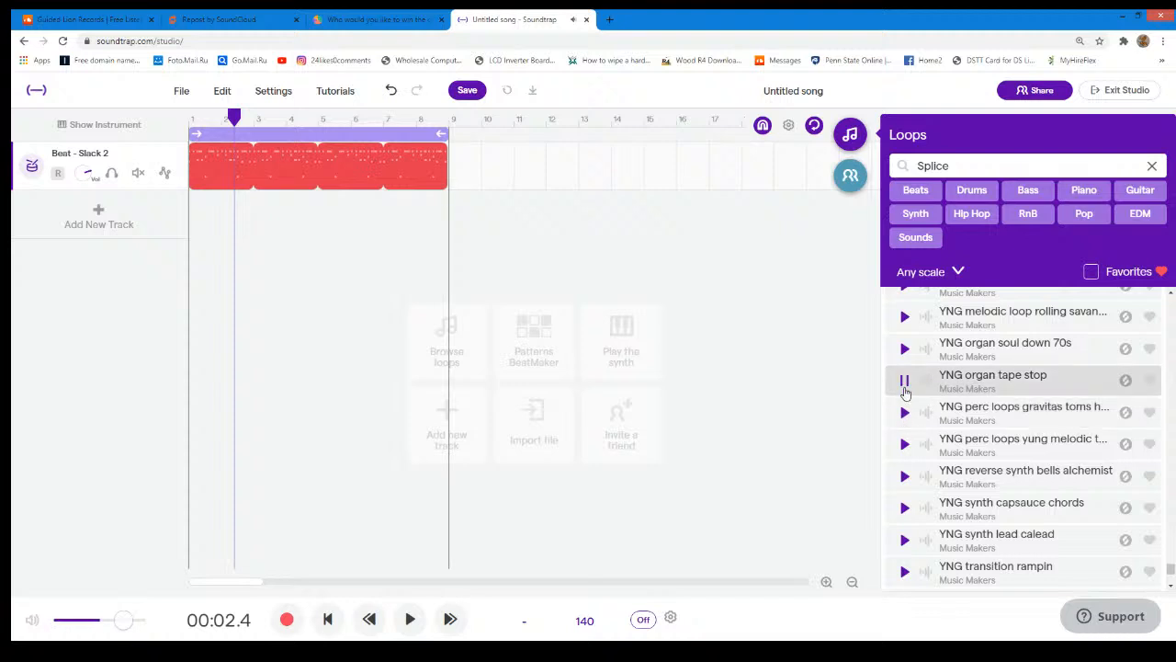
pyautogui.click(904, 353)
pyautogui.doubleClick(904, 354)
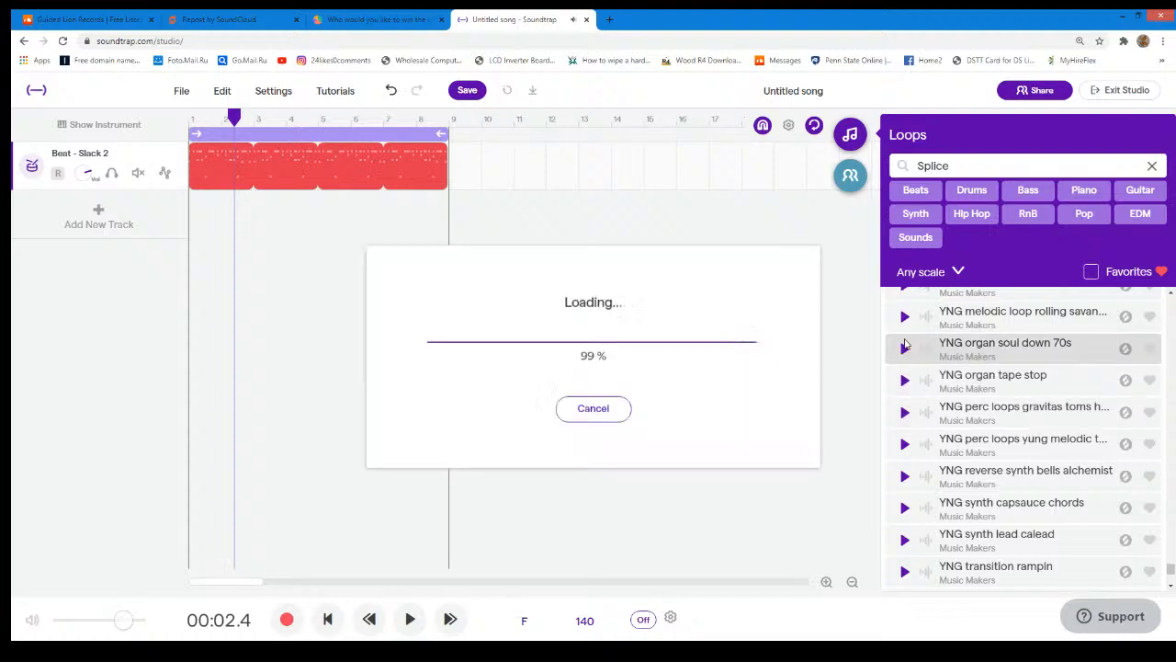
pyautogui.click(173, 201)
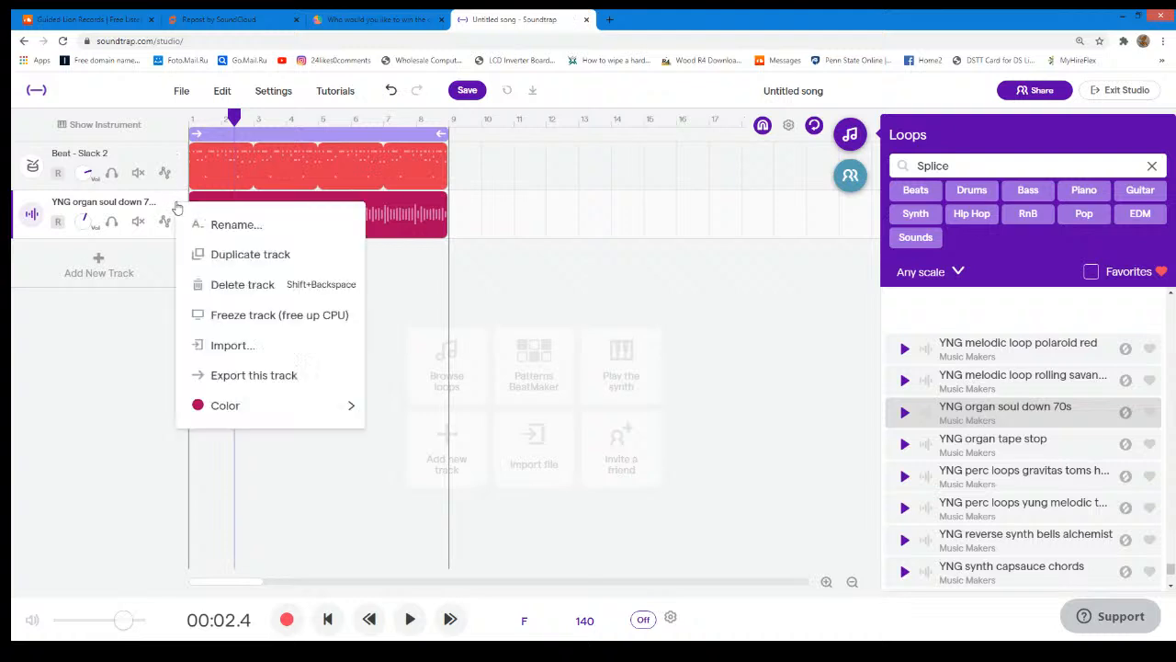
pyautogui.click(228, 282)
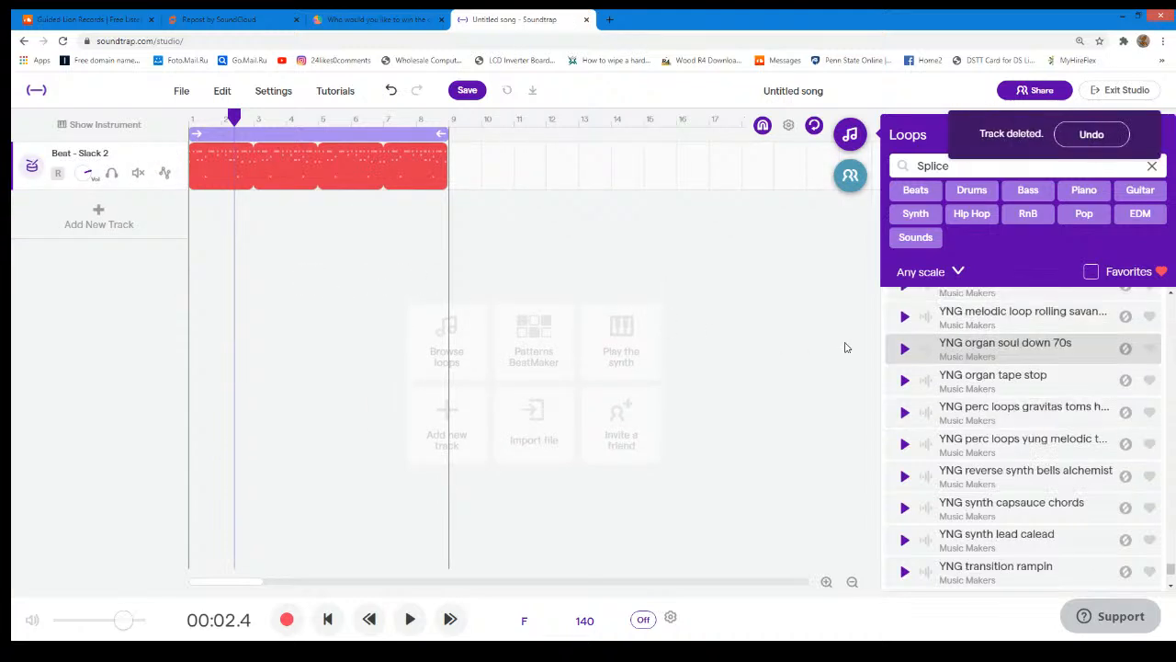
# - Preview the "YNG melodic loop polaroid red" and "YNG melodic loop nuwbaw lofi" loops
pyautogui.scroll(1, 908, 358)
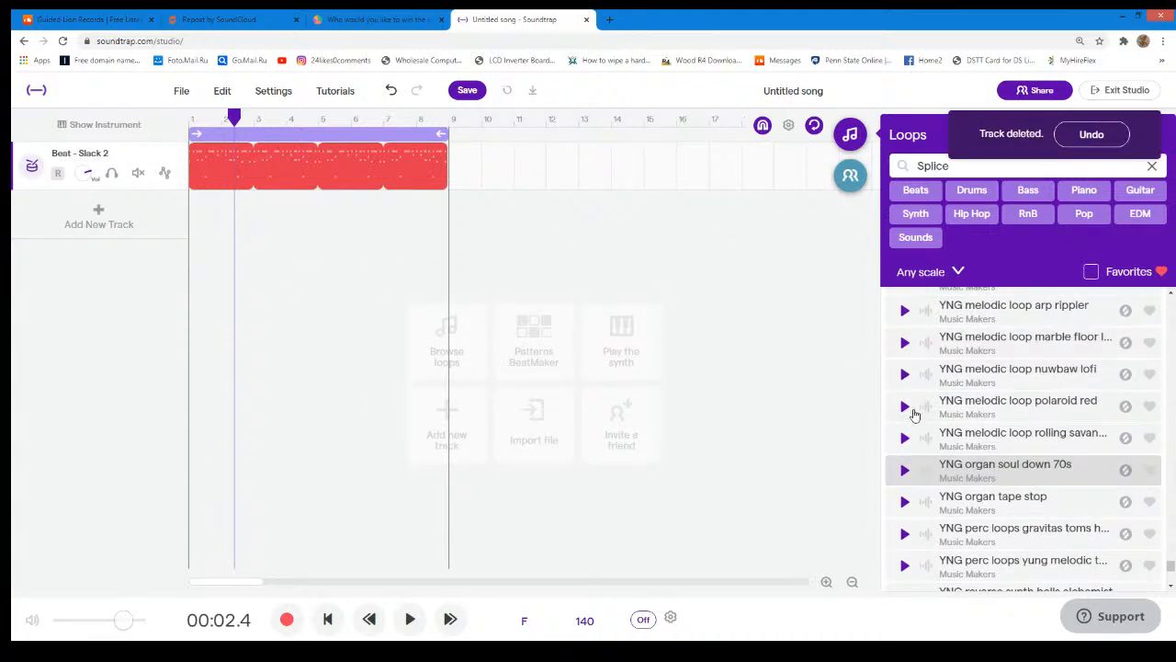
pyautogui.click(905, 407)
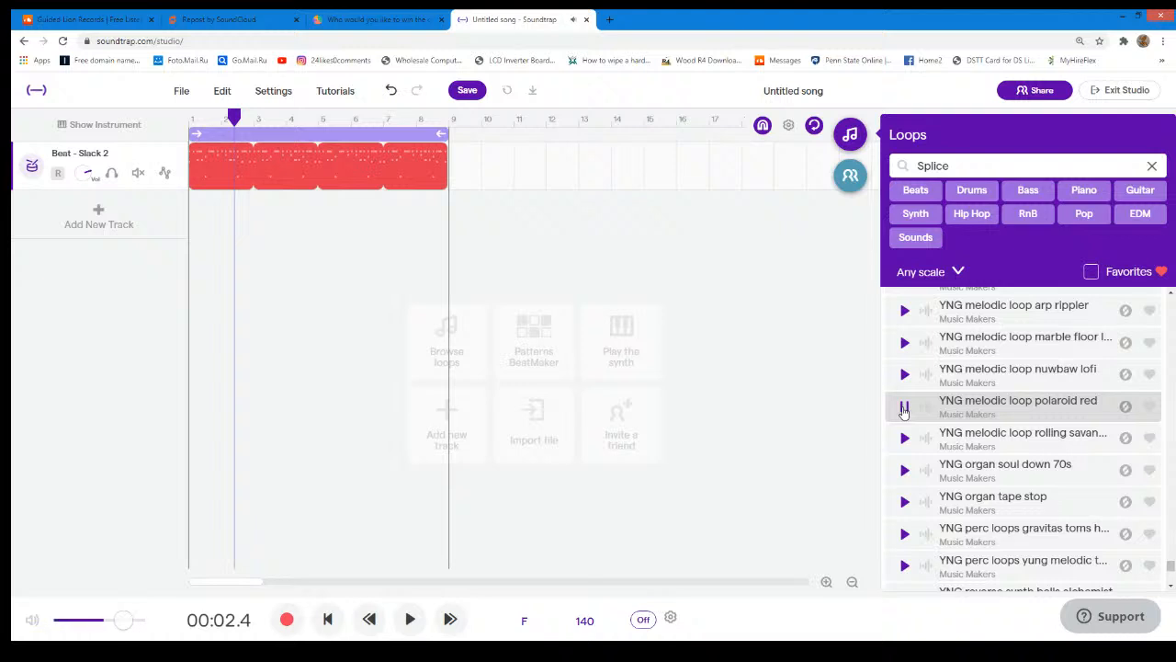
pyautogui.click(904, 407)
pyautogui.click(905, 375)
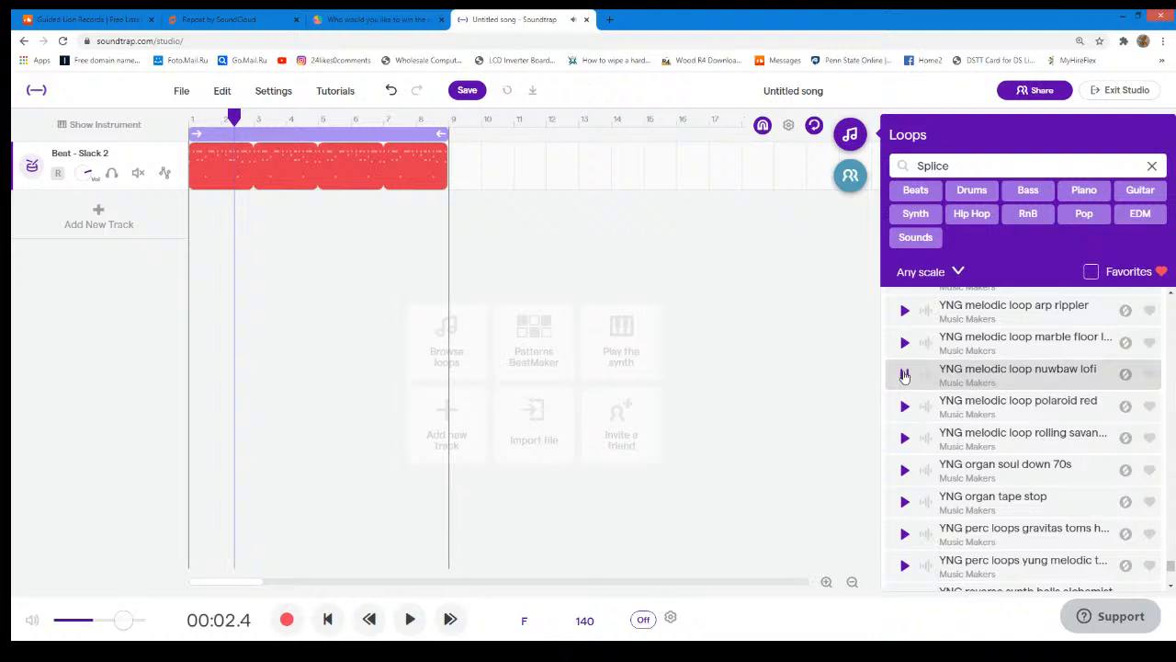
pyautogui.click(905, 375)
# - Play the song while previewing "YNG melodic loop polaroid red" and "YNG melodic loop nuwbaw lofi" against the beat
pyautogui.click(415, 625)
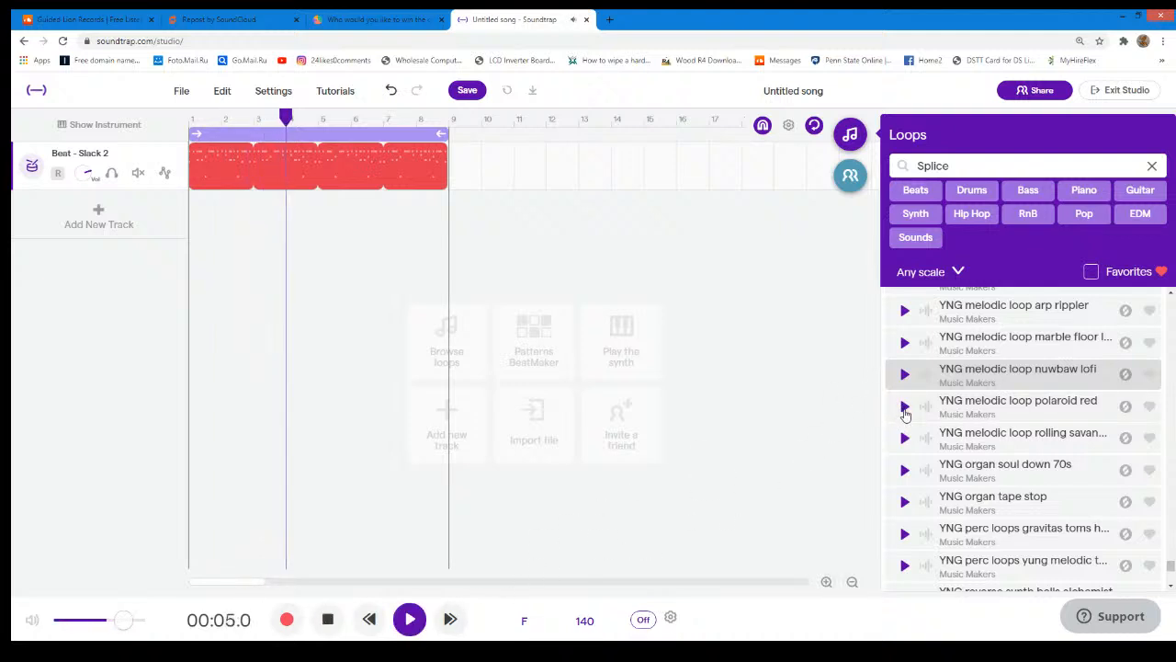
pyautogui.click(905, 411)
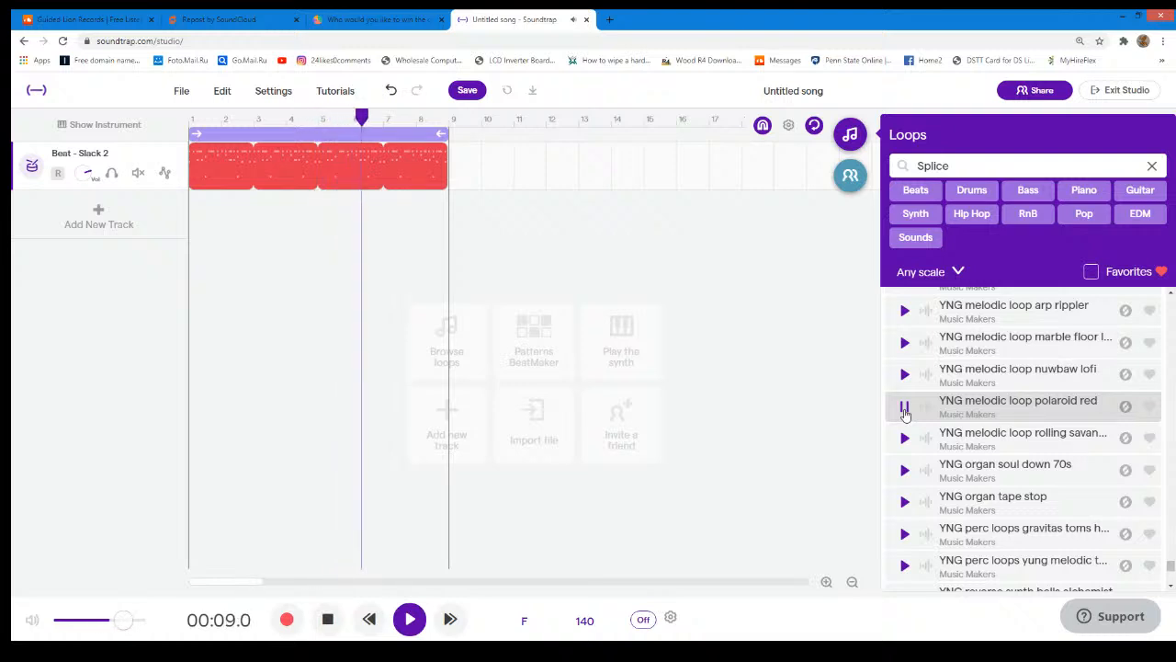
pyautogui.click(905, 409)
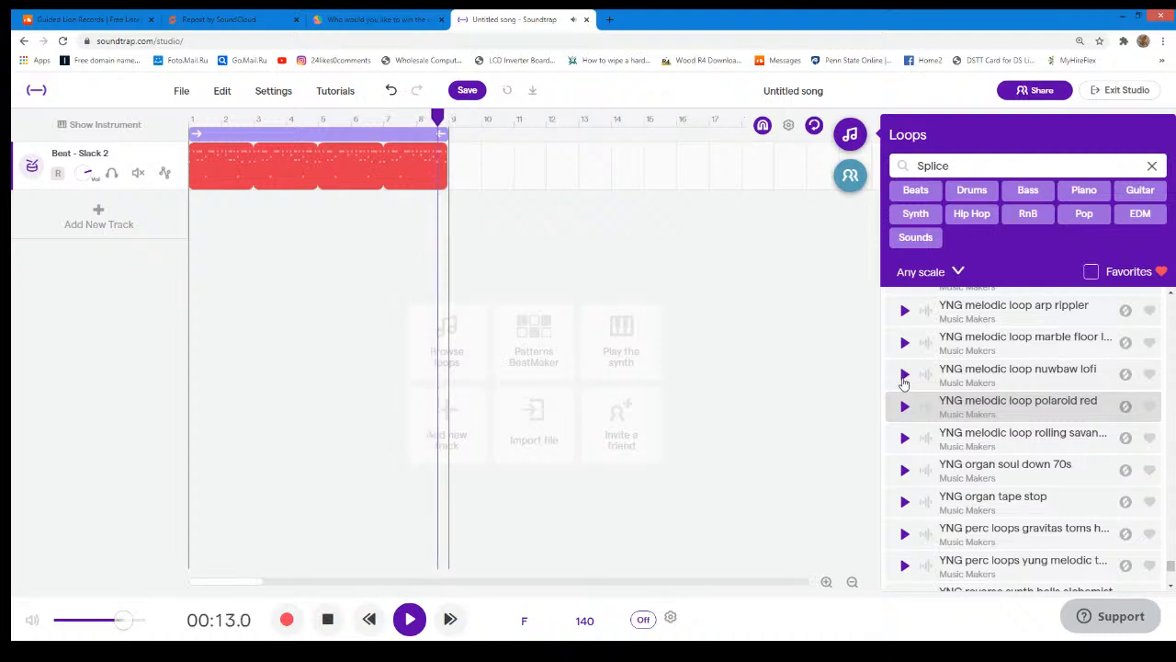
pyautogui.click(903, 377)
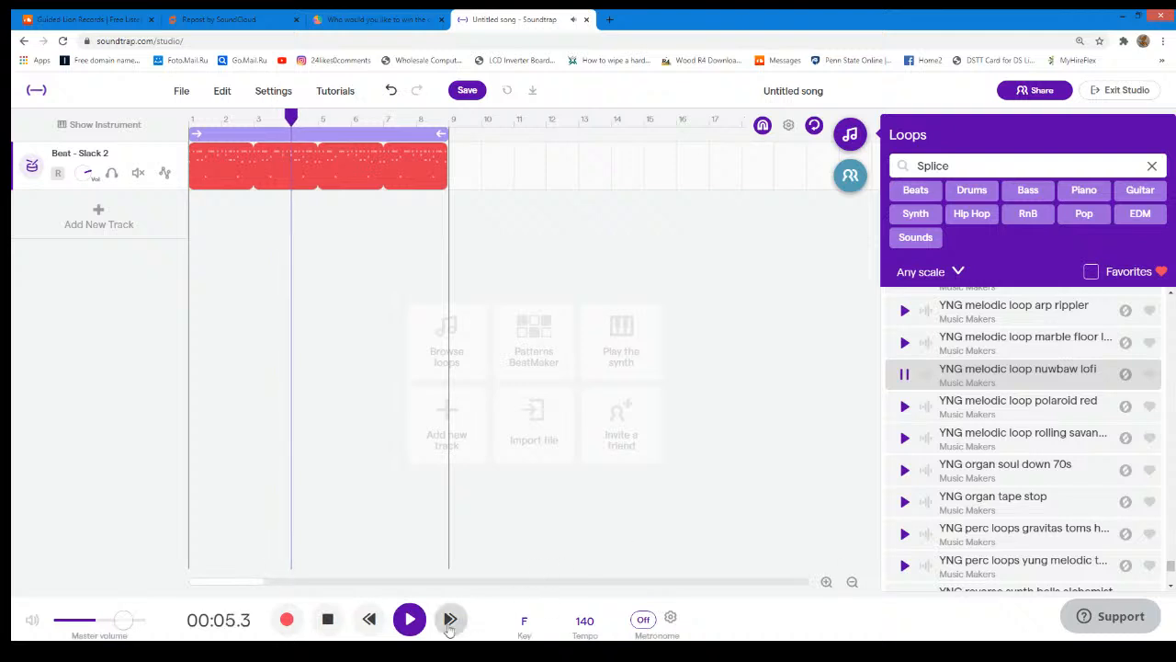
pyautogui.click(410, 618)
# - Extend the end of the timeline's cycle range from bar 9 out to 03:00.0
pyautogui.moveTo(446, 131); pyautogui.dragTo(711, 119)
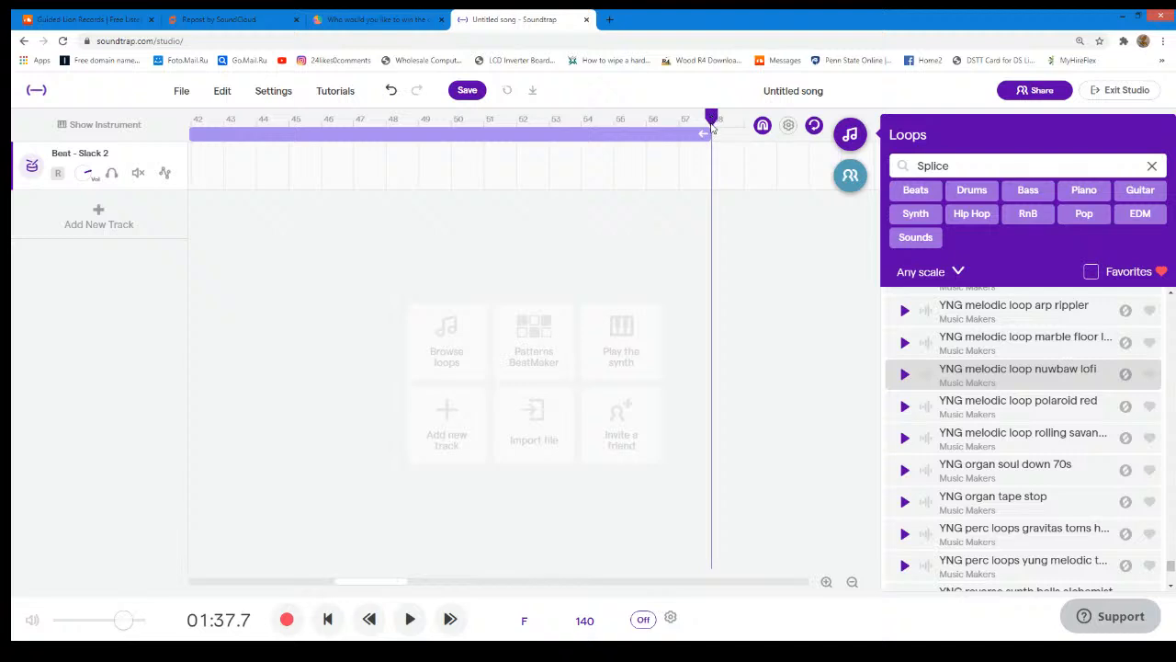
pyautogui.moveTo(707, 135); pyautogui.dragTo(711, 183)
pyautogui.click(717, 121)
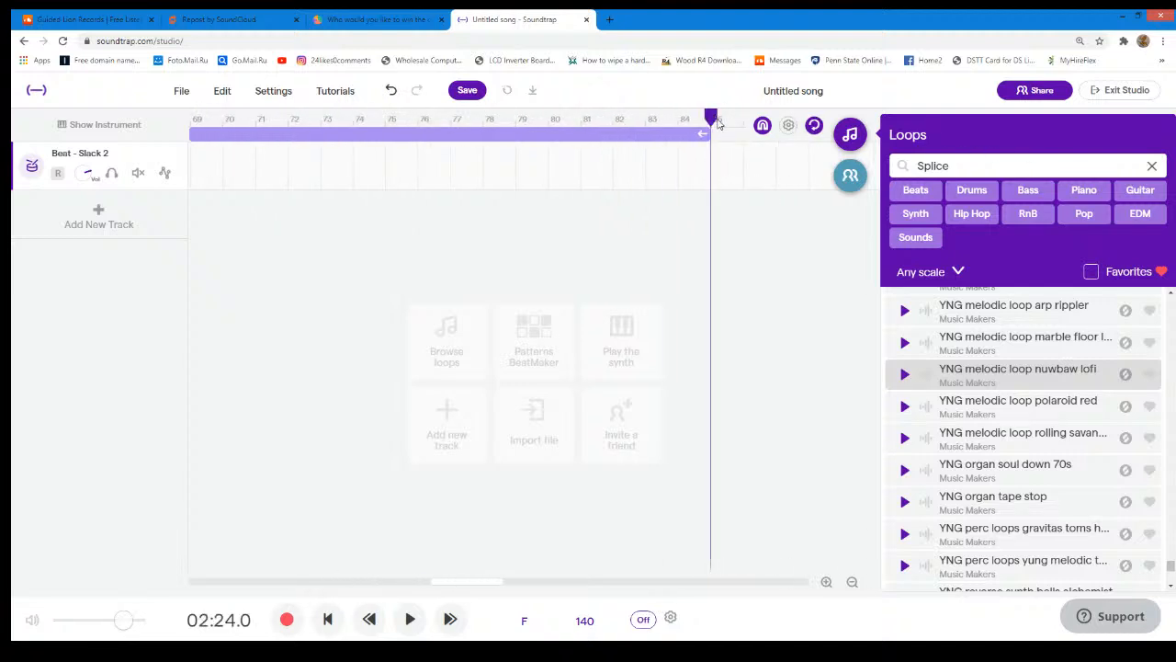
pyautogui.moveTo(705, 135); pyautogui.dragTo(581, 171)
pyautogui.click(588, 121)
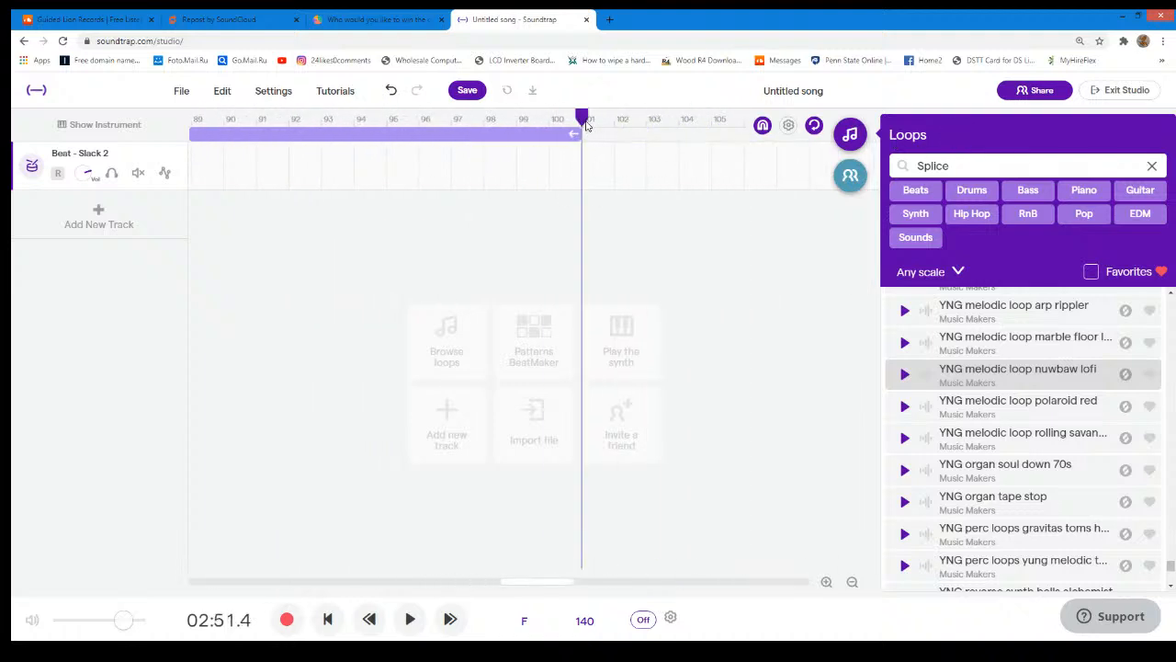
pyautogui.click(619, 120)
pyautogui.moveTo(619, 120); pyautogui.dragTo(733, 130)
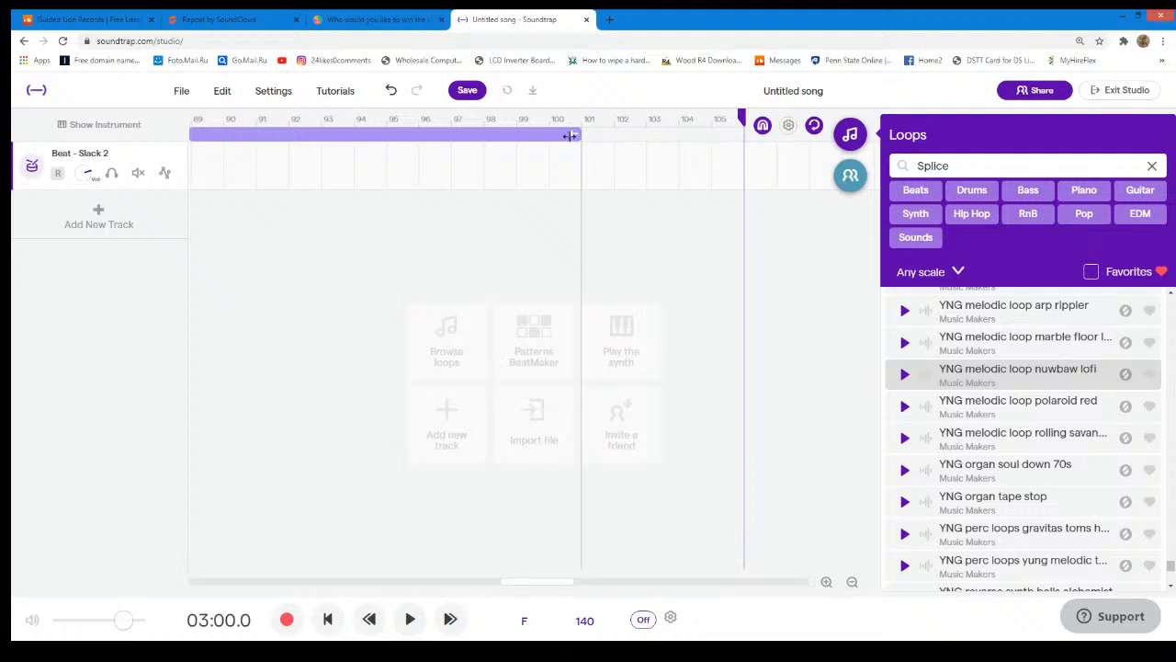
pyautogui.moveTo(574, 134); pyautogui.dragTo(735, 134)
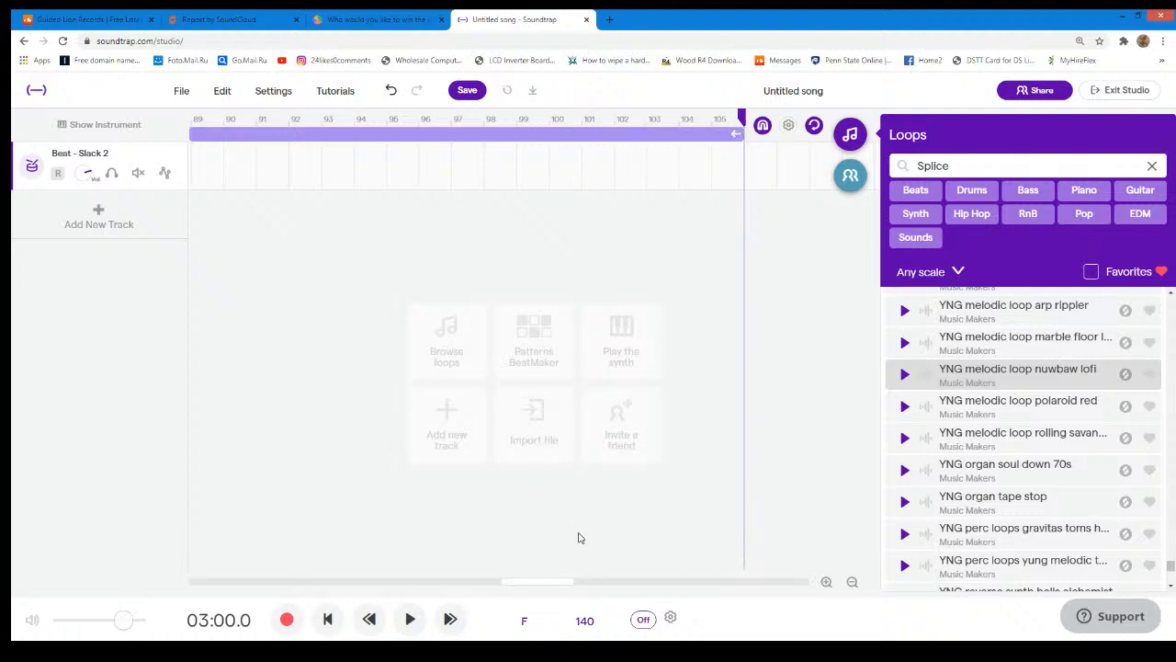
# - Extend the looped Slack 2 beat region to the end of the cycle range
pyautogui.moveTo(548, 581); pyautogui.dragTo(171, 527)
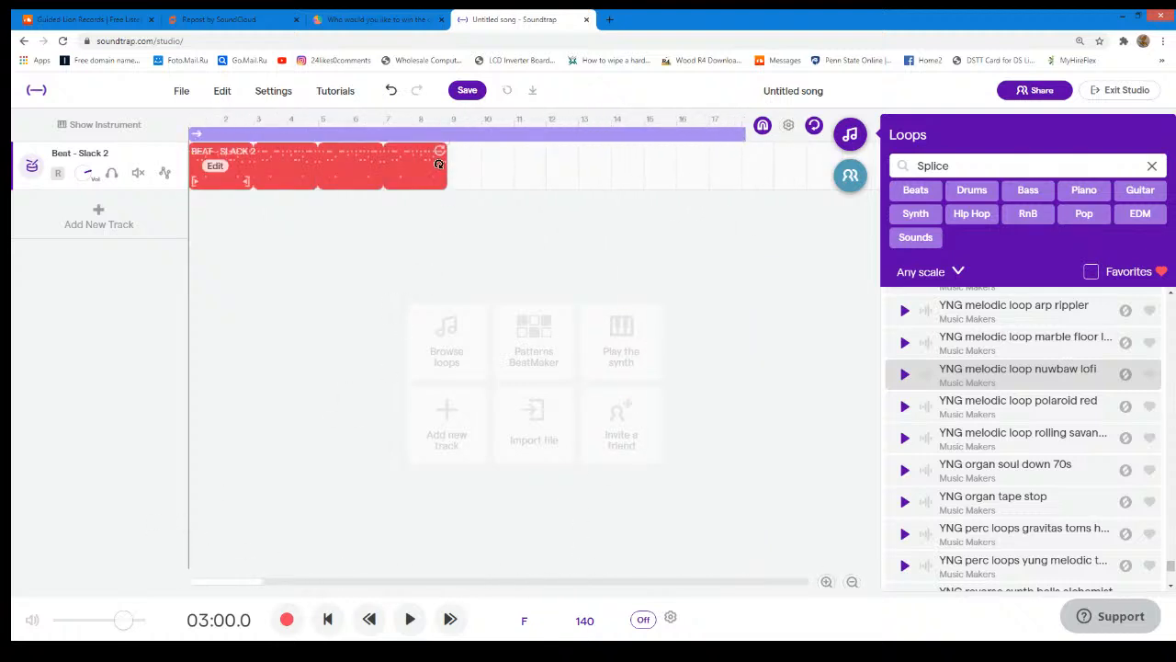
pyautogui.moveTo(1109, 140); pyautogui.dragTo(361, 135)
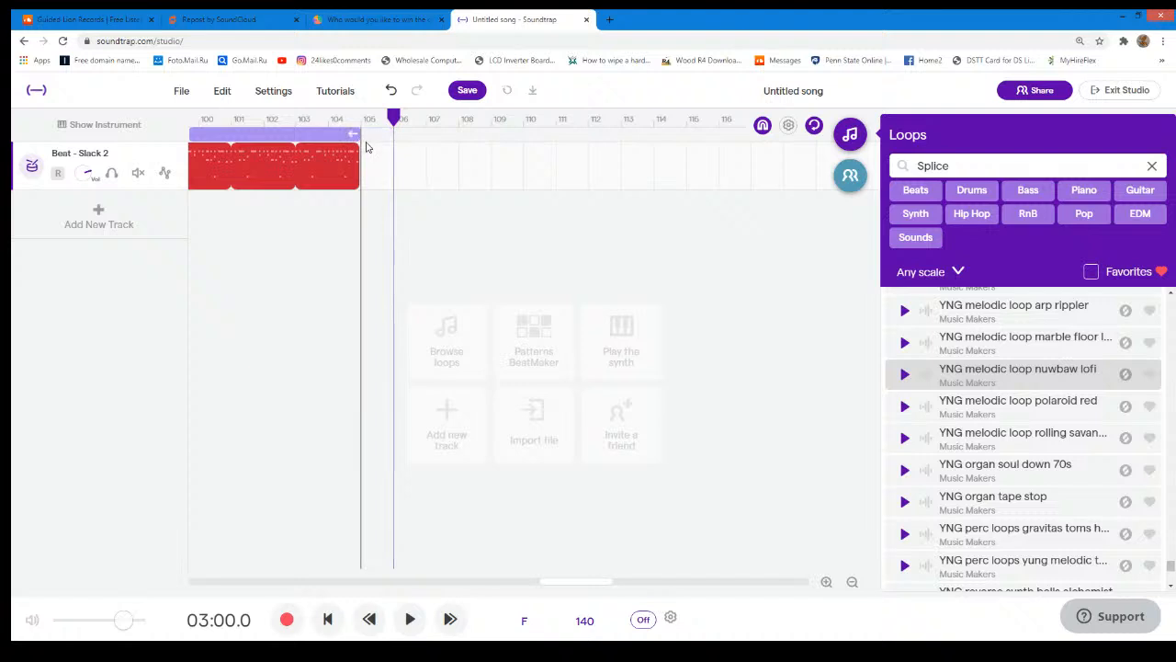
# - Place "YNG melodic loop nuwbaw lofi" on a new track from bar 1 and move the Slack 2 beat to start at bar 9
pyautogui.moveTo(555, 579); pyautogui.dragTo(155, 544)
pyautogui.moveTo(324, 176); pyautogui.dragTo(452, 176)
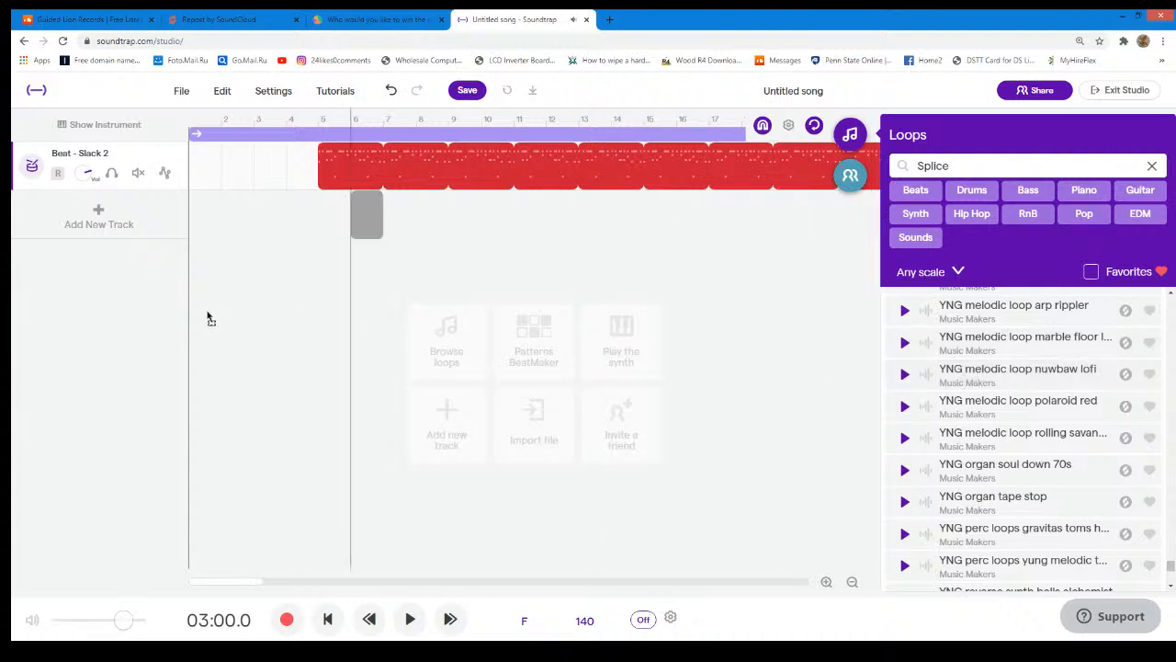
pyautogui.moveTo(193, 322); pyautogui.dragTo(193, 323)
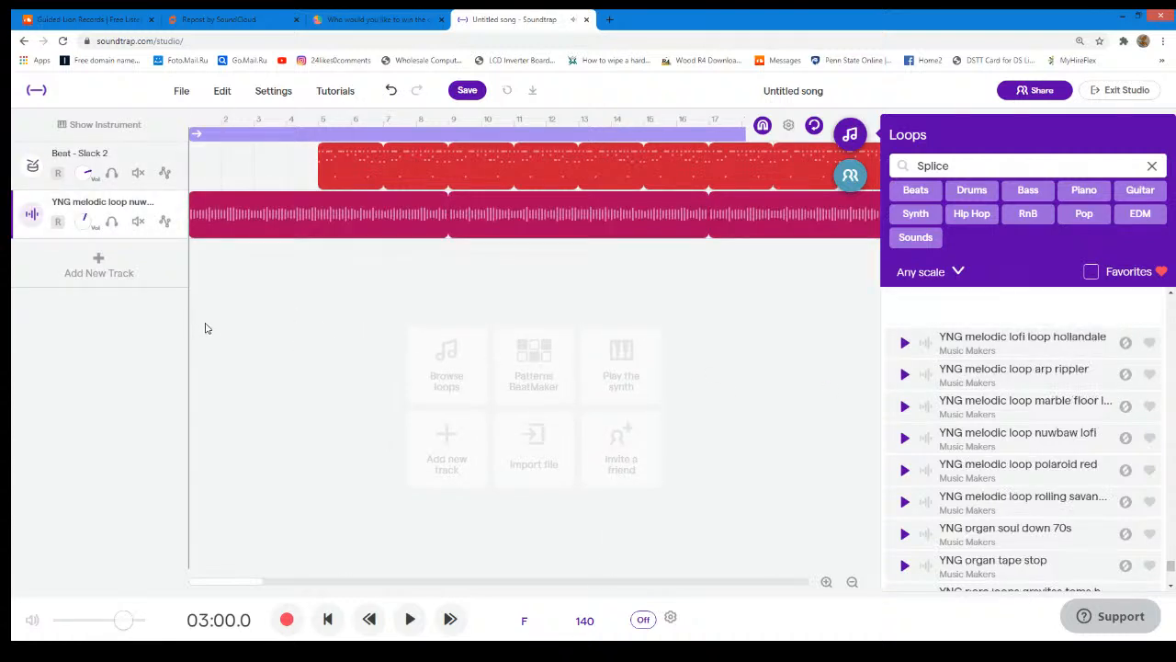
pyautogui.moveTo(379, 175); pyautogui.dragTo(507, 177)
# - Play the arrangement from the beginning, return to the start, and play it again until about 00:41
pyautogui.click(195, 120)
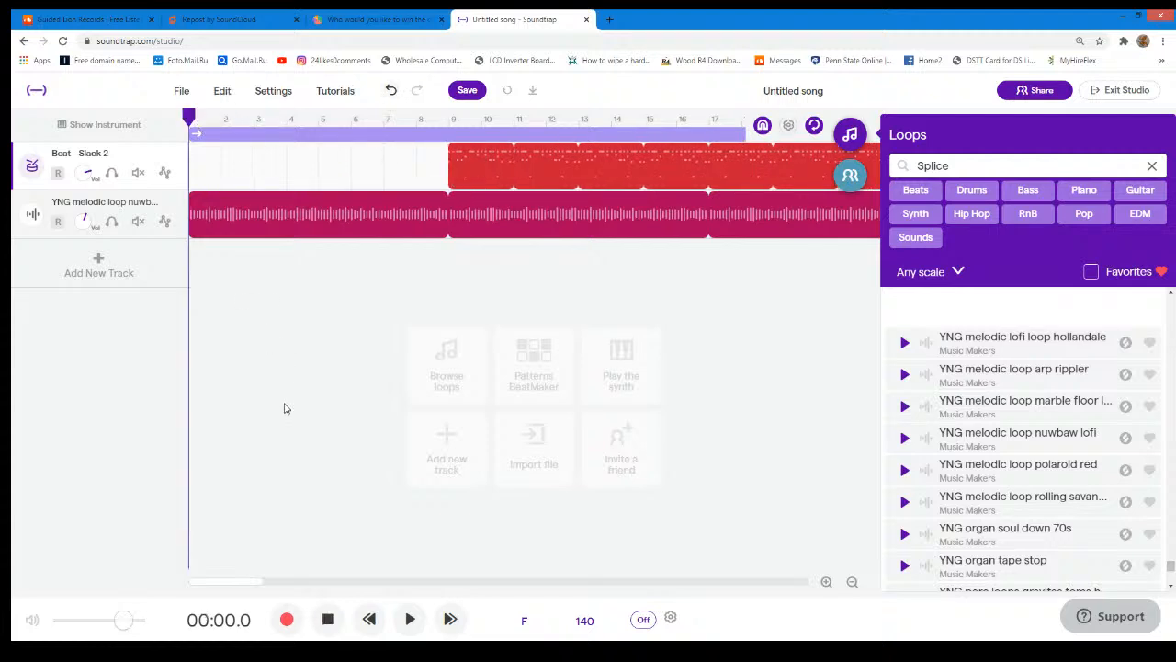
pyautogui.click(409, 620)
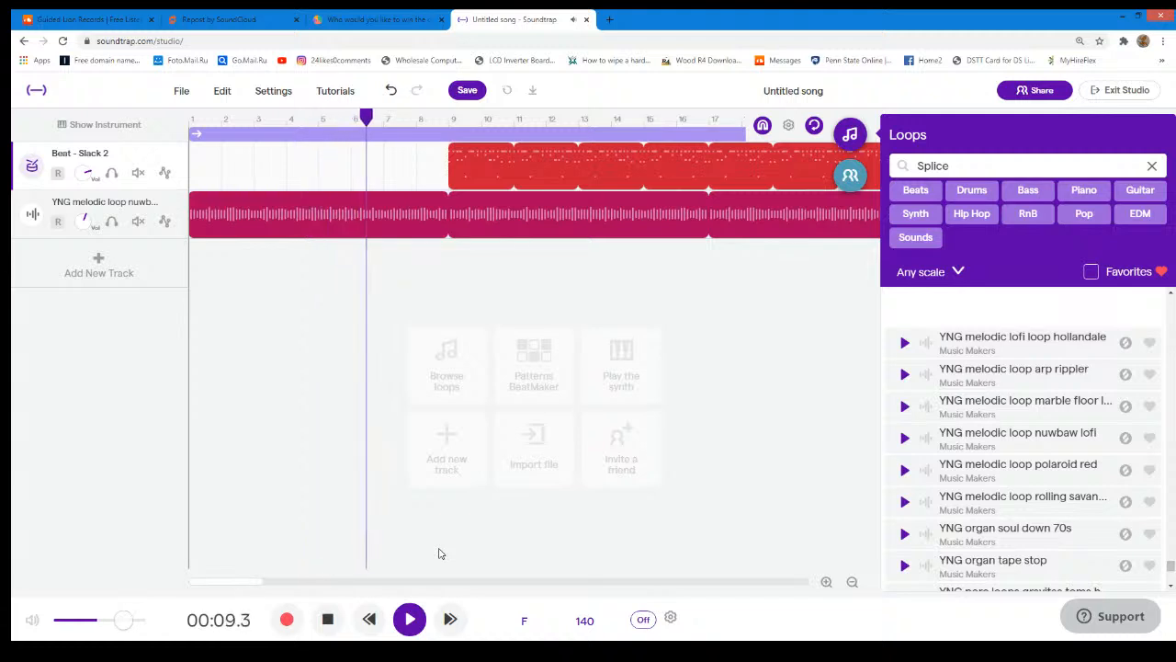
pyautogui.click(419, 620)
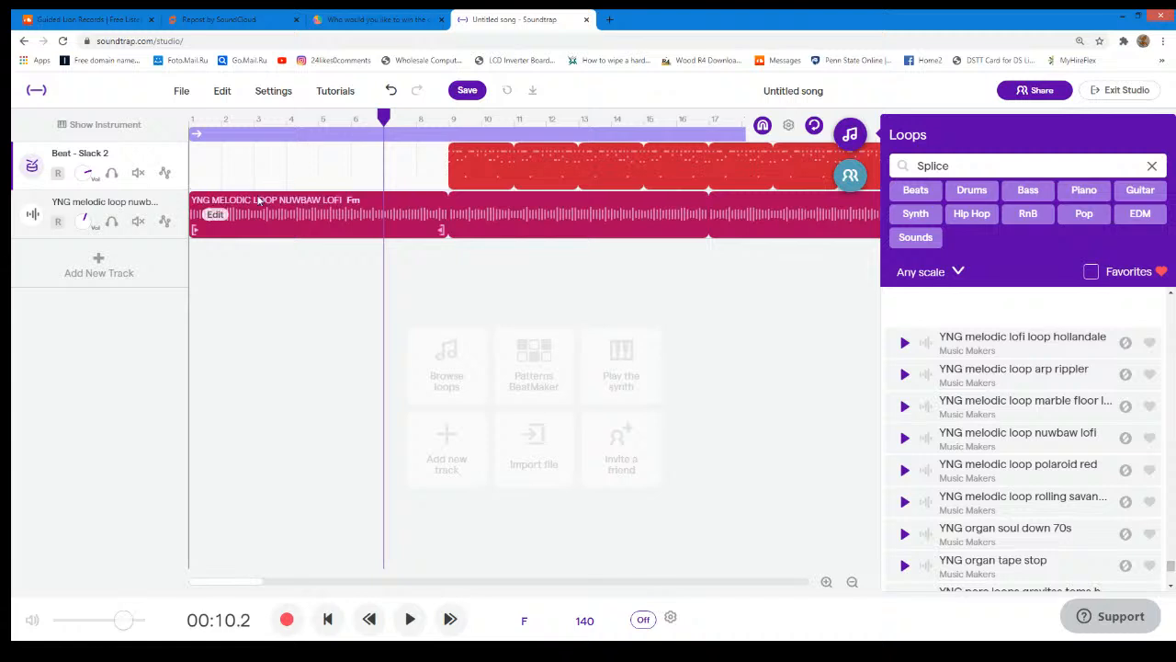
pyautogui.moveTo(383, 117); pyautogui.dragTo(144, 144)
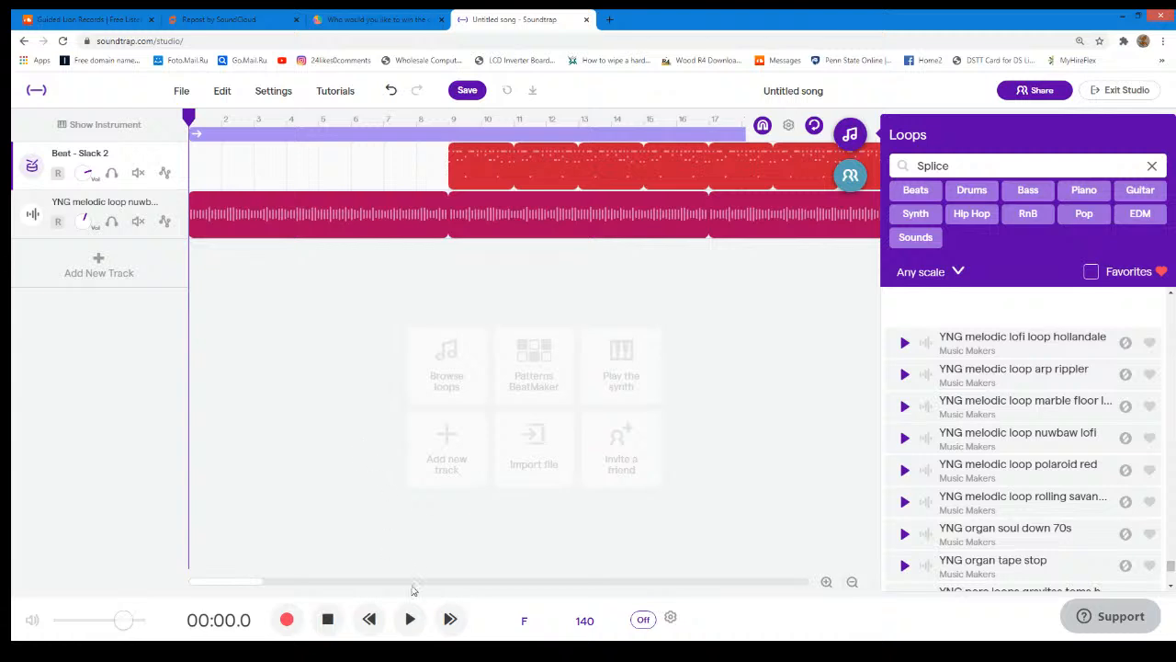
pyautogui.click(410, 618)
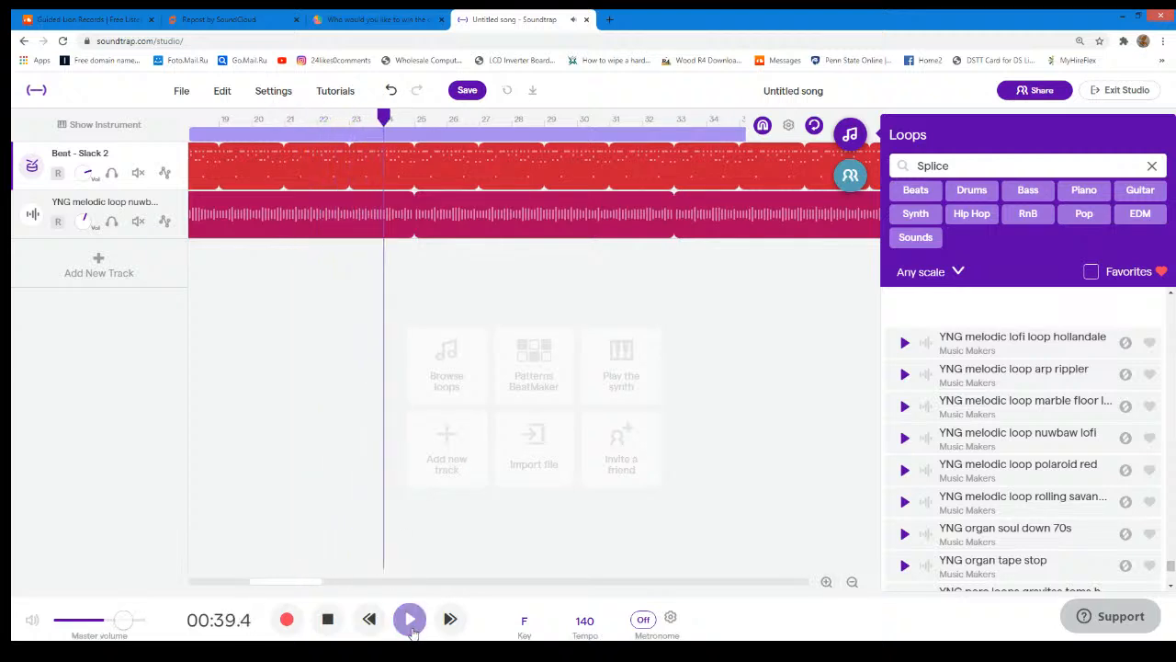
pyautogui.click(411, 625)
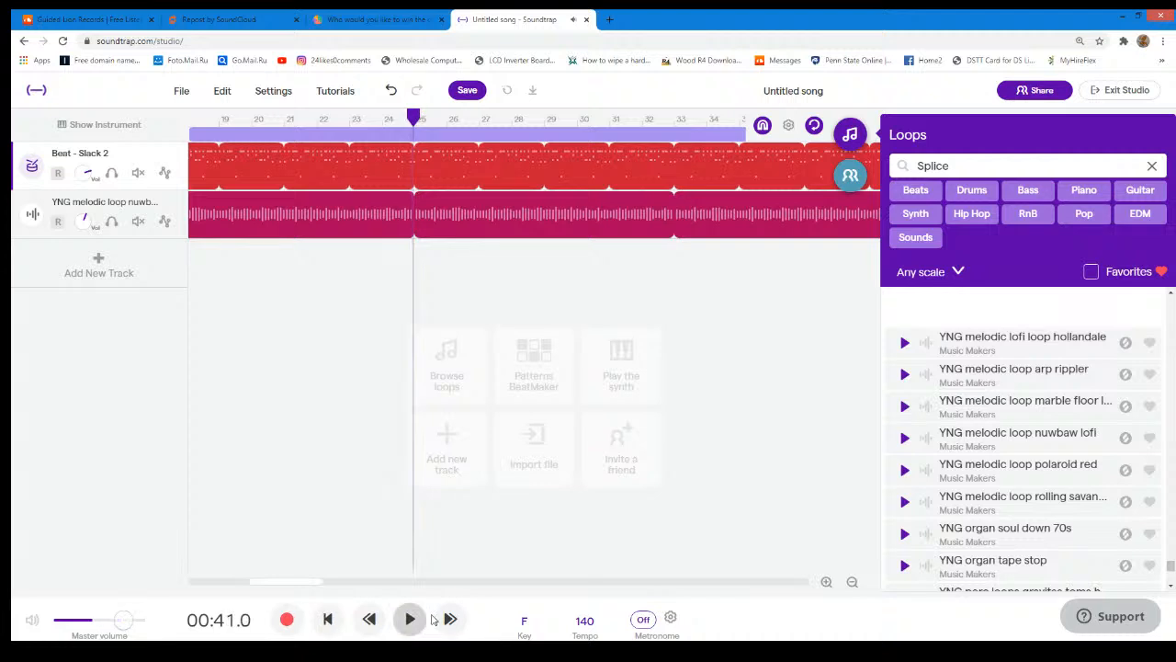
# - Mute the "YNG melodic loop nuwbaw lofi" region
pyautogui.click(499, 228)
pyautogui.rightClick(501, 230)
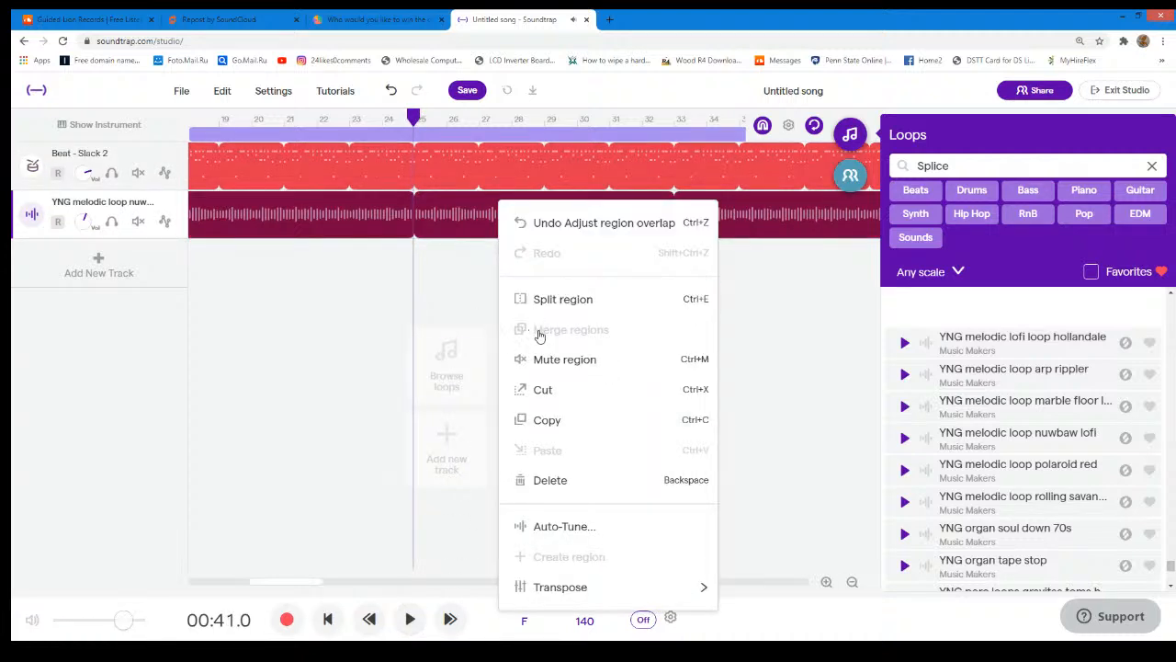
pyautogui.click(544, 358)
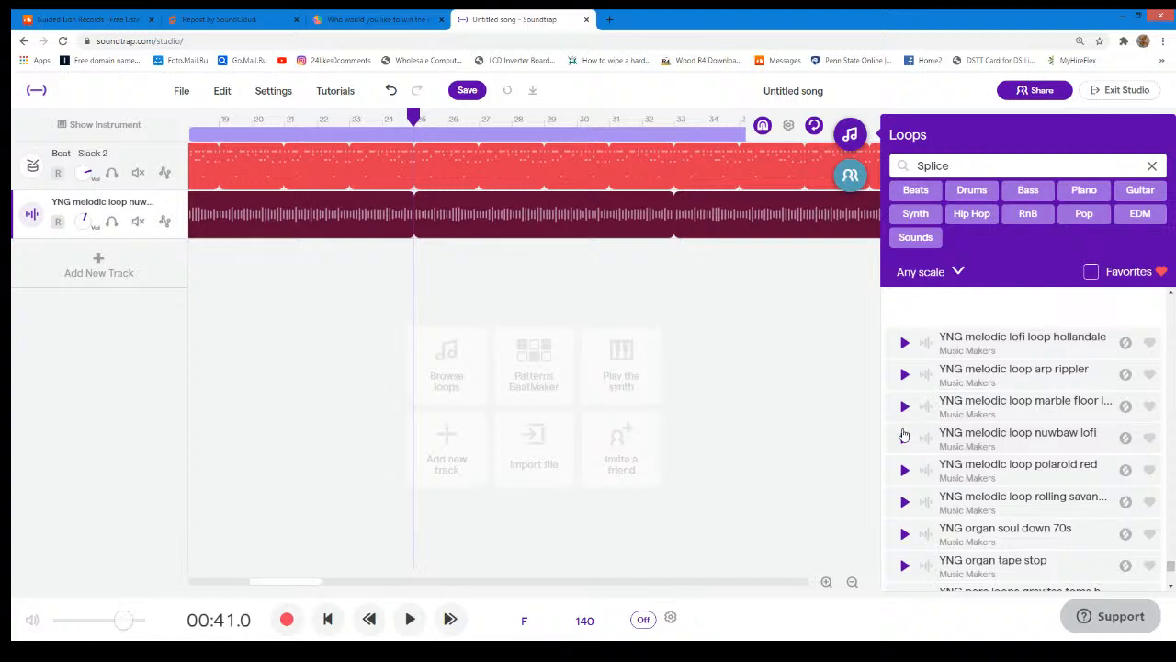
# - Preview the "YNG melodic loop marble floor" loop and the "YNG melodic loop arp rippler" loop
pyautogui.click(904, 408)
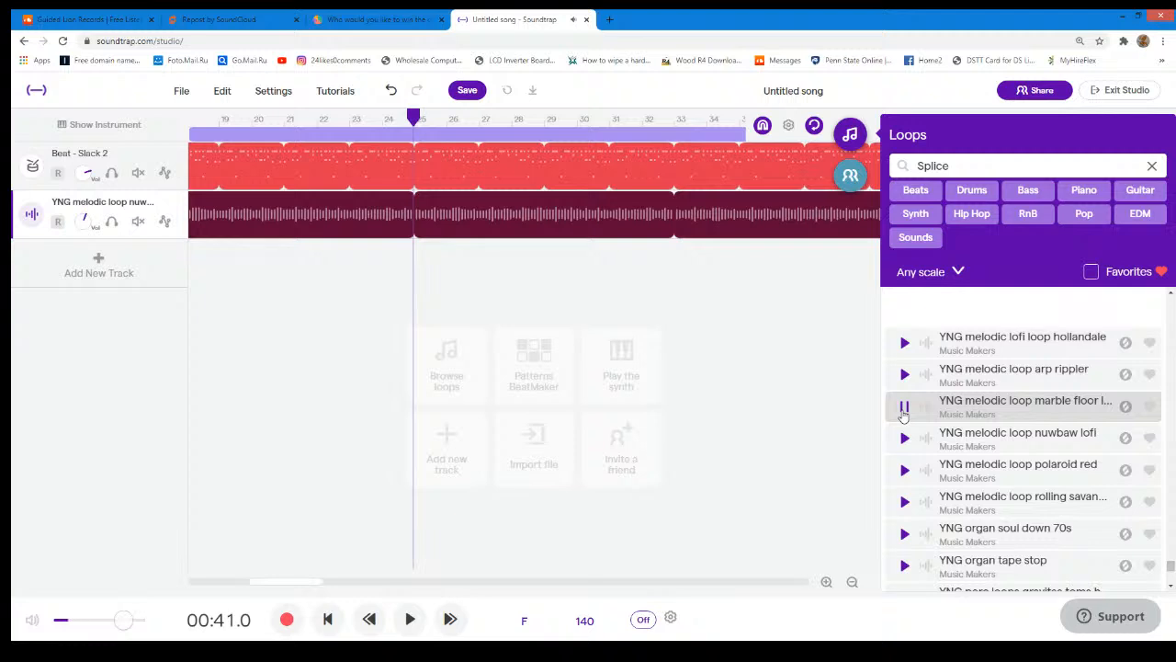
pyautogui.click(904, 408)
pyautogui.click(899, 381)
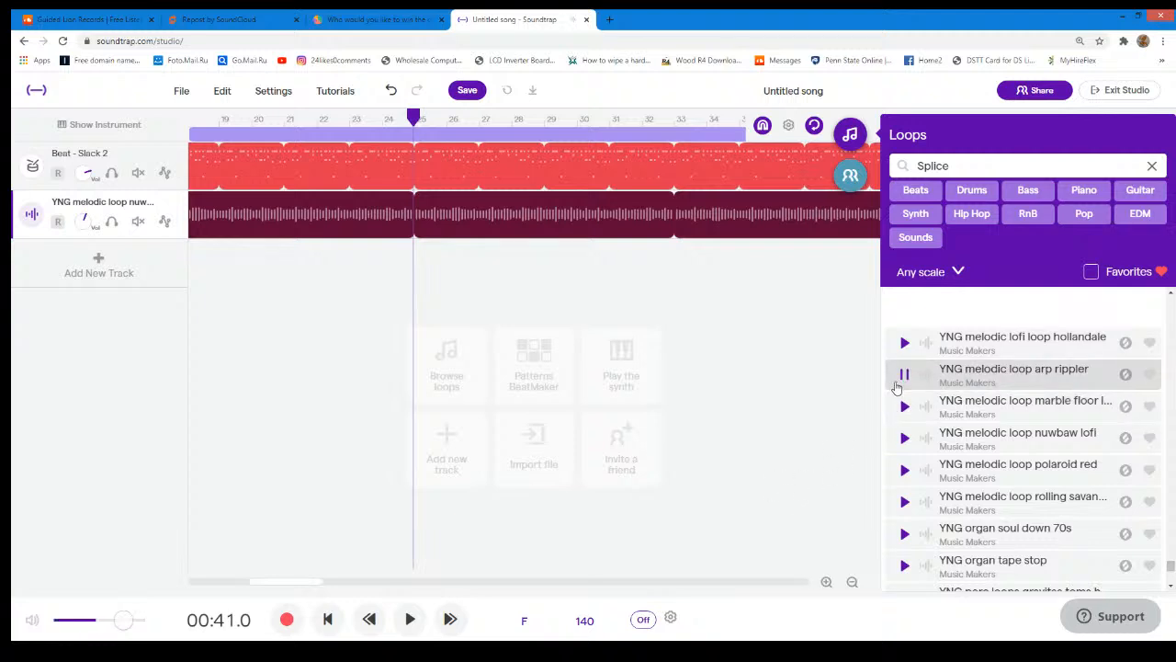
# - Preview the "YNG melodic lofi loop hollandale" and "YNG melodic lofi loop gravitas percussion" loops
pyautogui.click(897, 386)
pyautogui.click(904, 342)
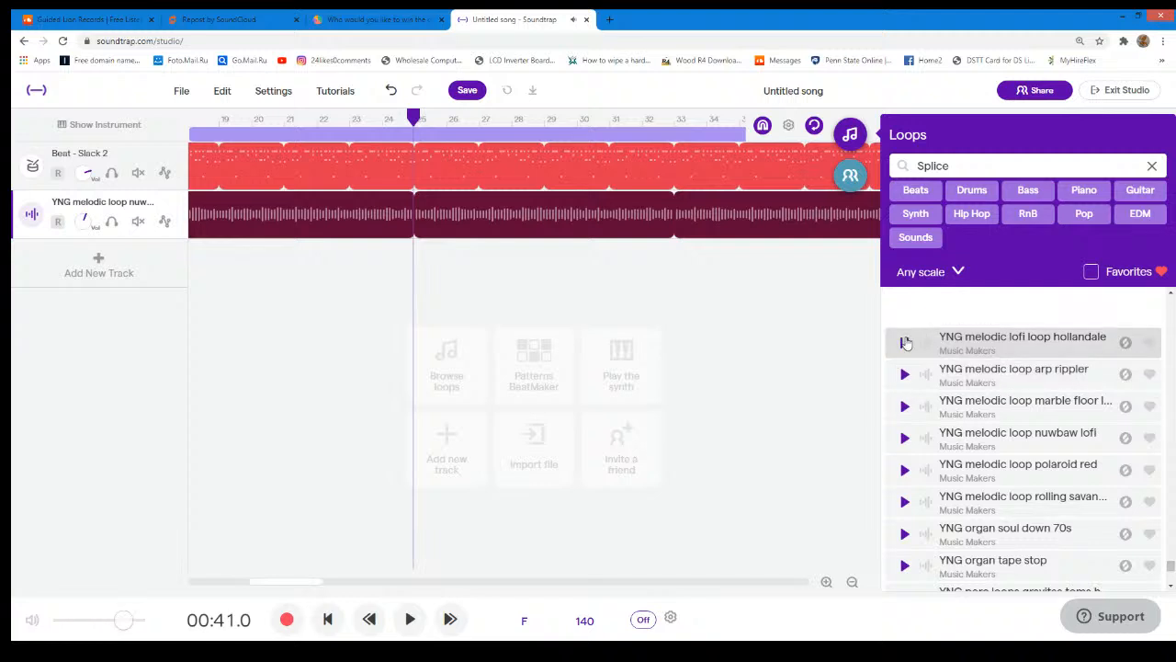
pyautogui.click(904, 343)
pyautogui.scroll(-2, 922, 469)
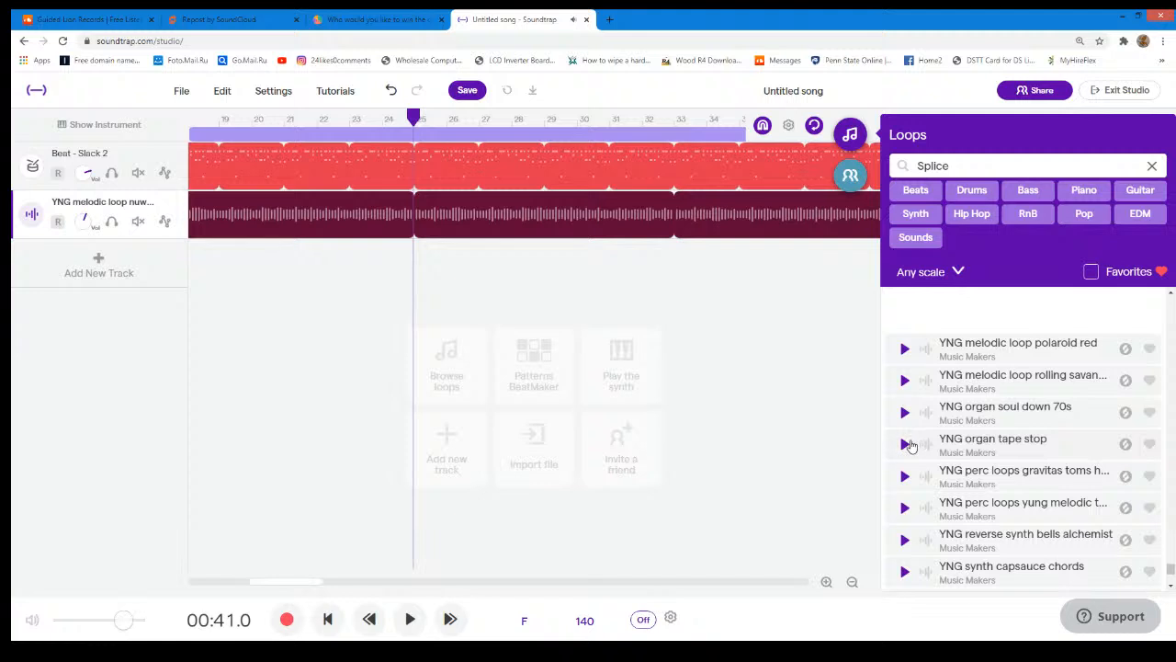
pyautogui.scroll(3, 912, 450)
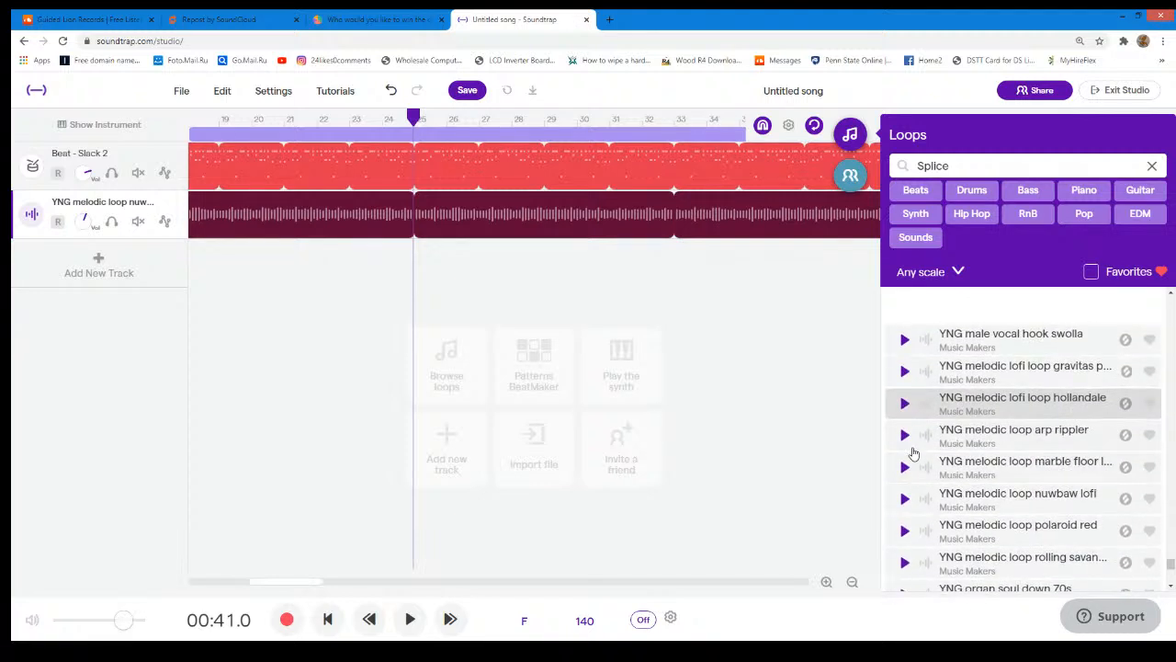
pyautogui.click(903, 372)
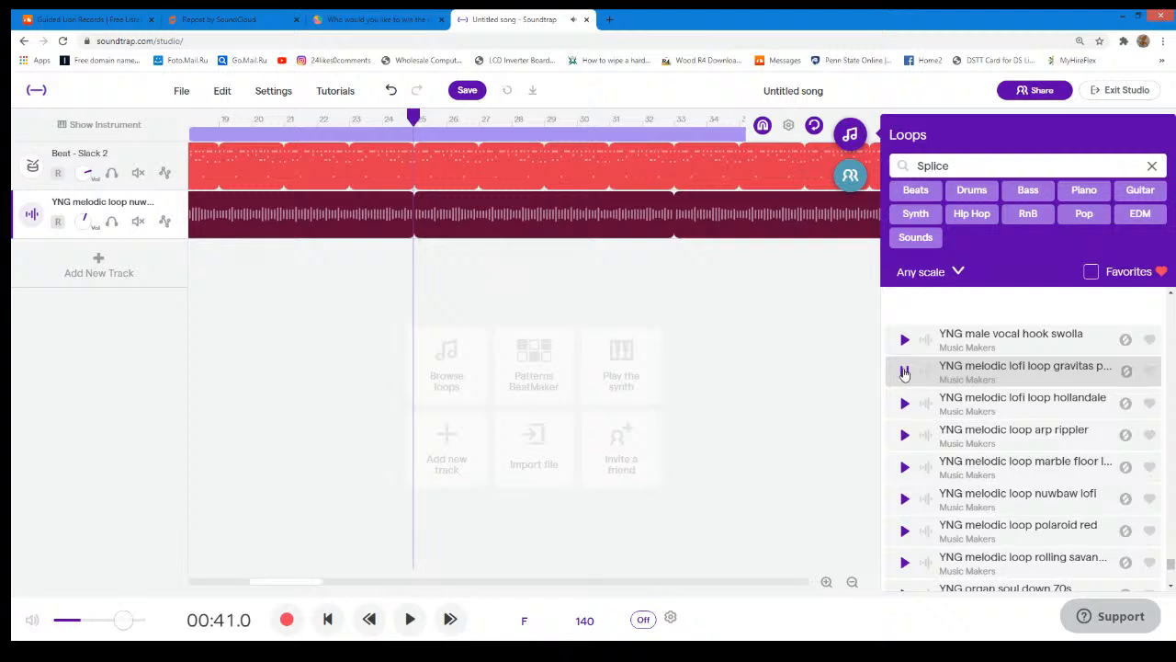
pyautogui.click(904, 372)
# - Play the arrangement from 00:41 together with a preview of the gravitas percussion loop until about 01:03
pyautogui.click(410, 618)
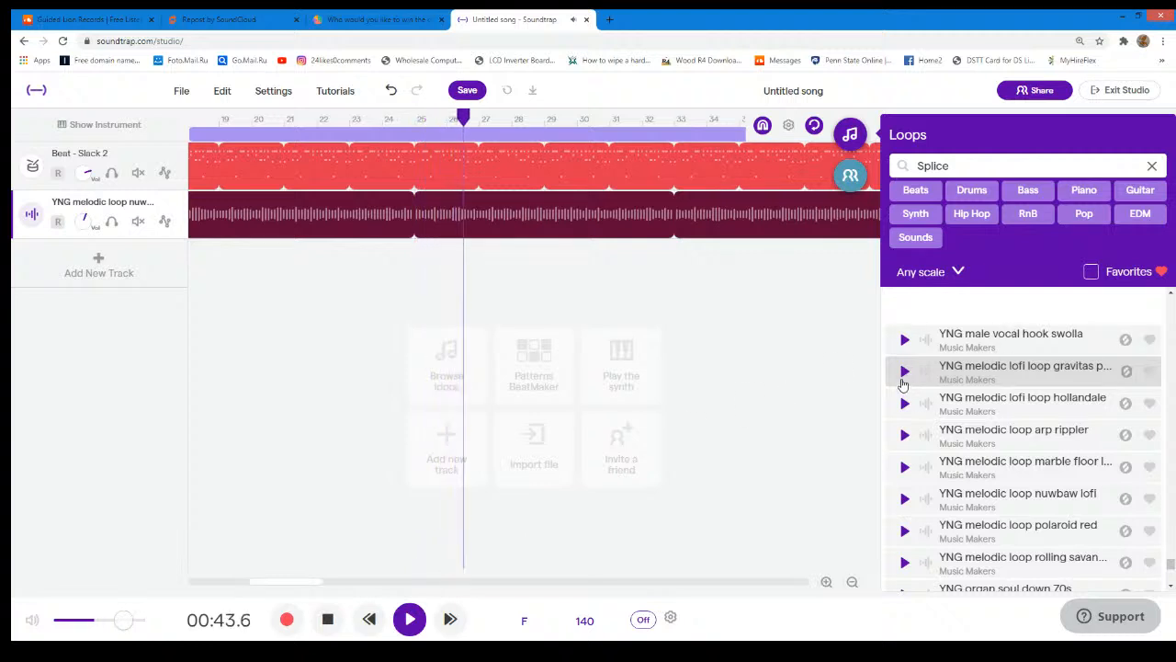
pyautogui.click(902, 383)
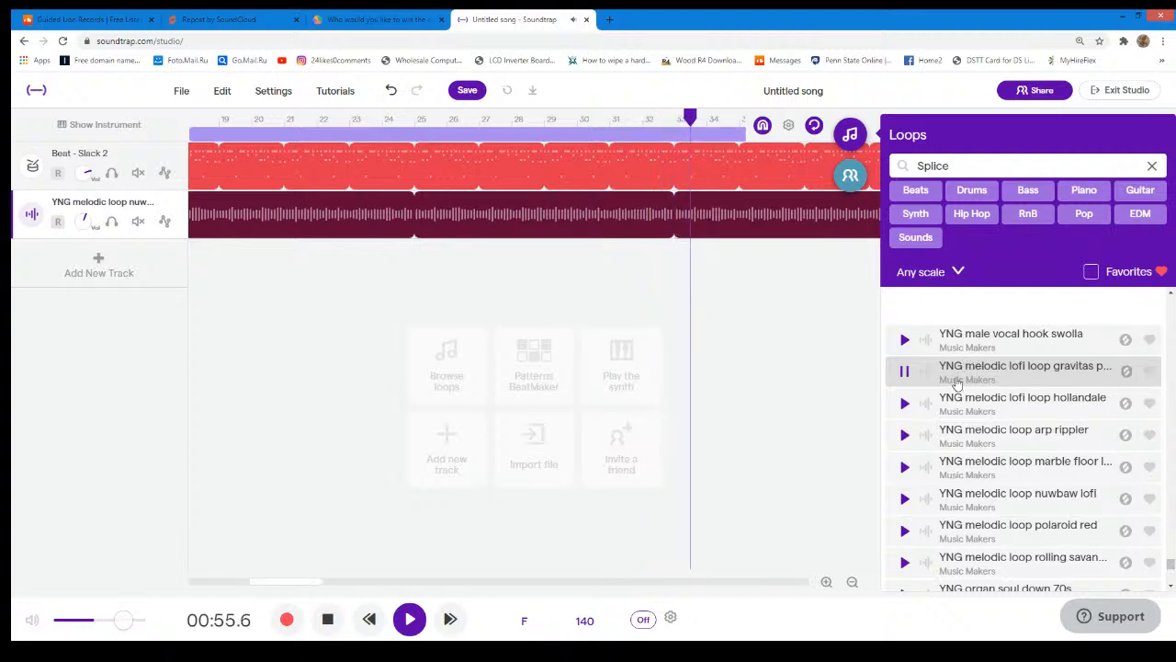
pyautogui.click(415, 620)
# - Place the "YNG melodic lofi loop gravitas percussion" loop on a new track from bar 25 and return the playhead to the start
pyautogui.moveTo(347, 585); pyautogui.dragTo(542, 585)
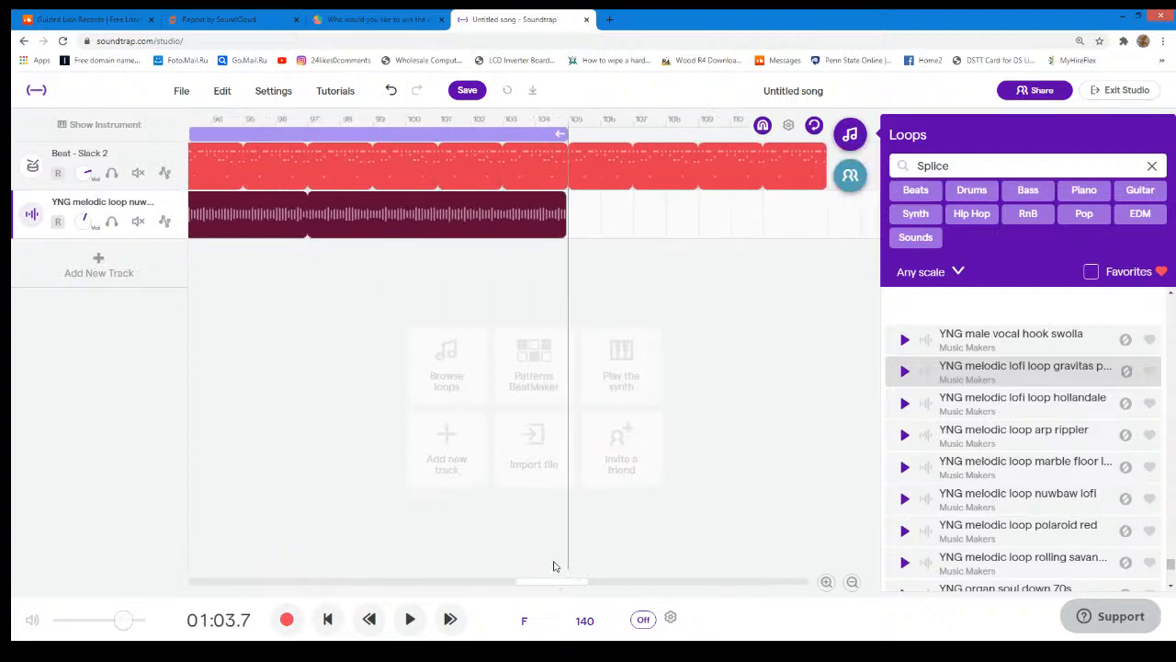
pyautogui.moveTo(497, 205)
pyautogui.moveTo(497, 205); pyautogui.dragTo(775, 252)
pyautogui.moveTo(272, 588); pyautogui.dragTo(318, 581)
pyautogui.click(396, 129)
pyautogui.moveTo(961, 372); pyautogui.dragTo(398, 340)
pyautogui.moveTo(401, 121); pyautogui.dragTo(76, 181)
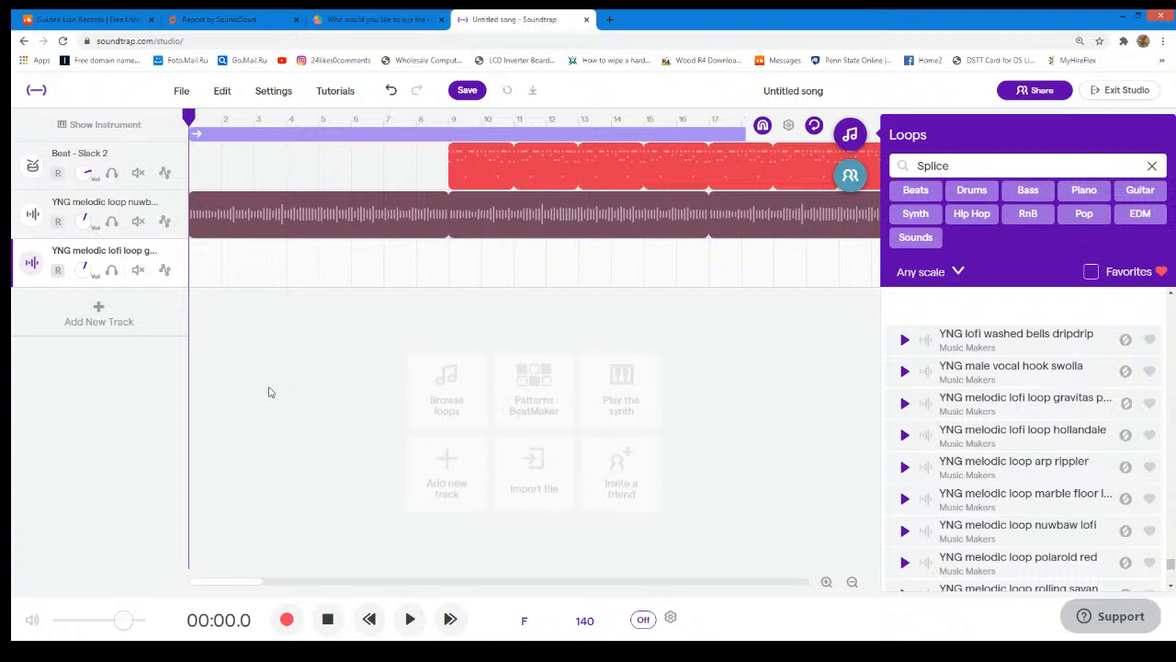
# - Play the opening briefly, return to the start, and unmute the "YNG melodic loop nuwbaw lofi" region
pyautogui.click(411, 620)
pyautogui.click(409, 619)
pyautogui.moveTo(216, 117); pyautogui.dragTo(168, 123)
pyautogui.rightClick(250, 219)
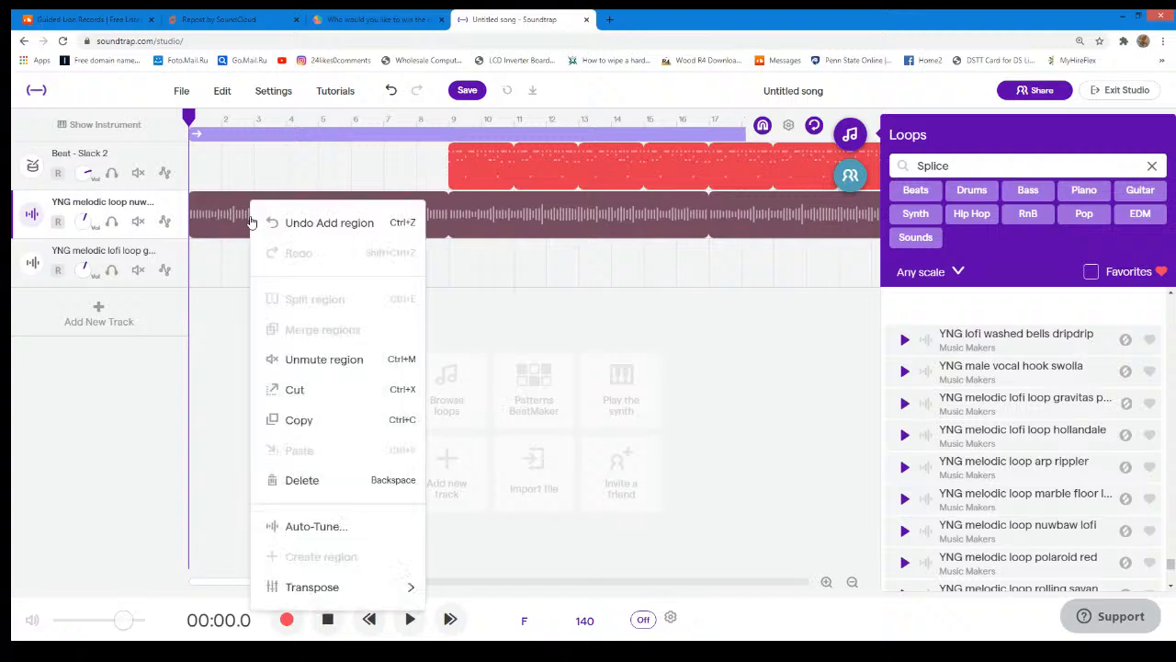
pyautogui.click(305, 359)
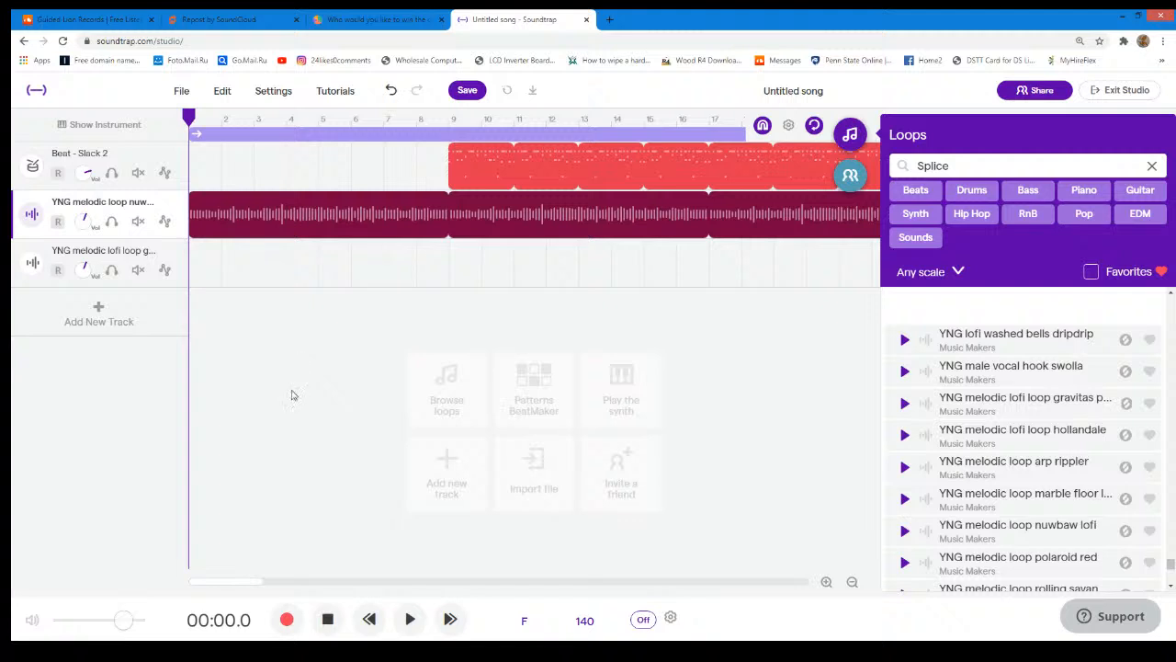
# - Play the arrangement from the beginning to 01:22, pausing once at about 01:05
pyautogui.click(410, 621)
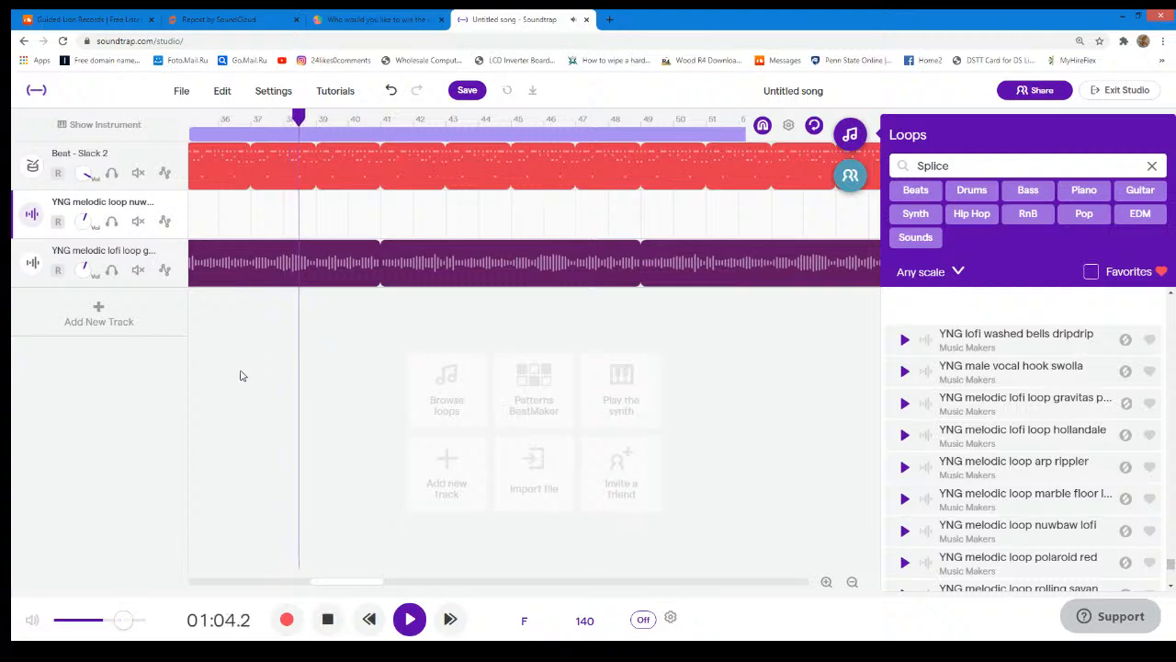
pyautogui.click(410, 620)
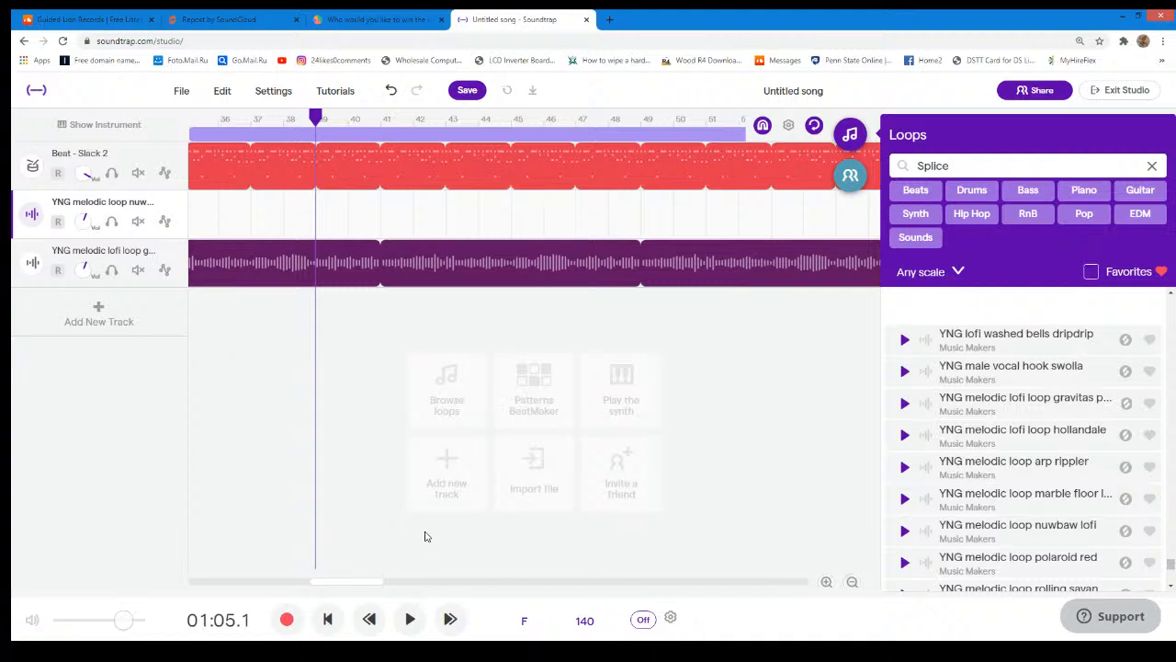
pyautogui.click(410, 618)
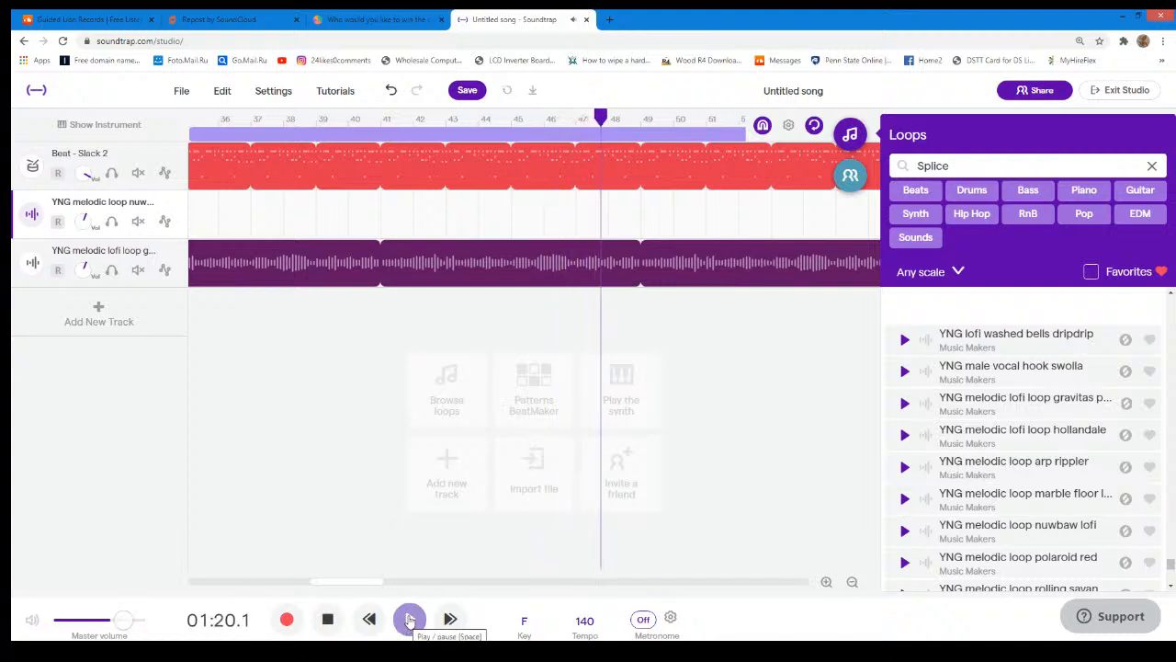
pyautogui.click(409, 621)
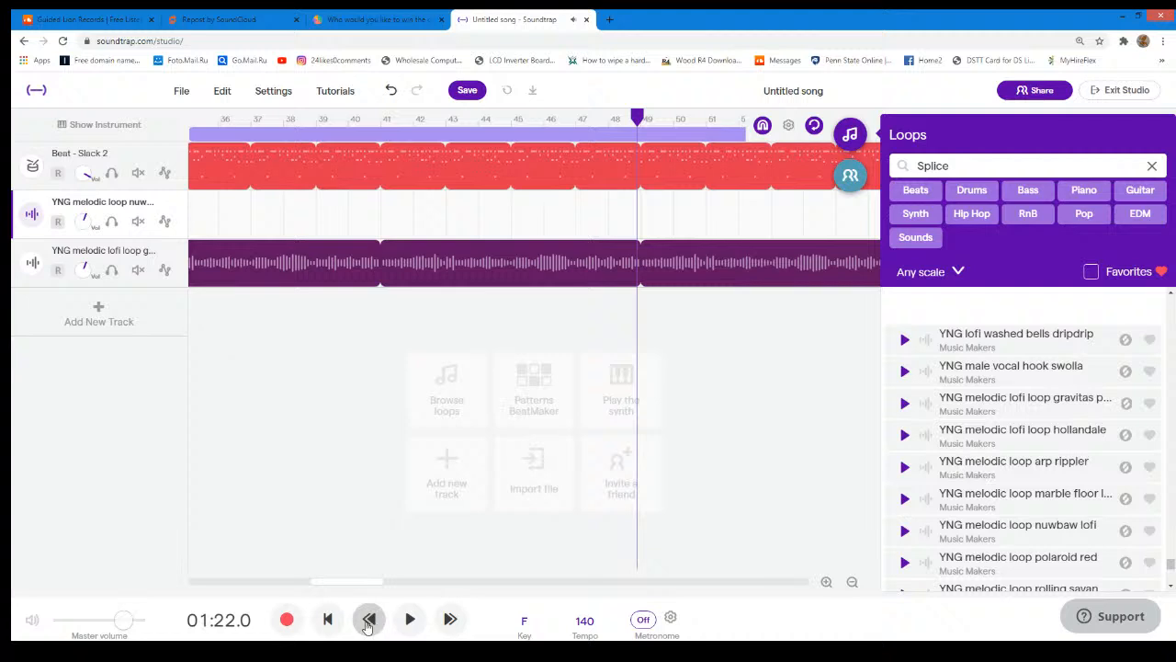
# - Shorten the gravitas percussion region and the Slack 2 beat region so both end at the playhead at bar 49
pyautogui.moveTo(347, 581); pyautogui.dragTo(625, 554)
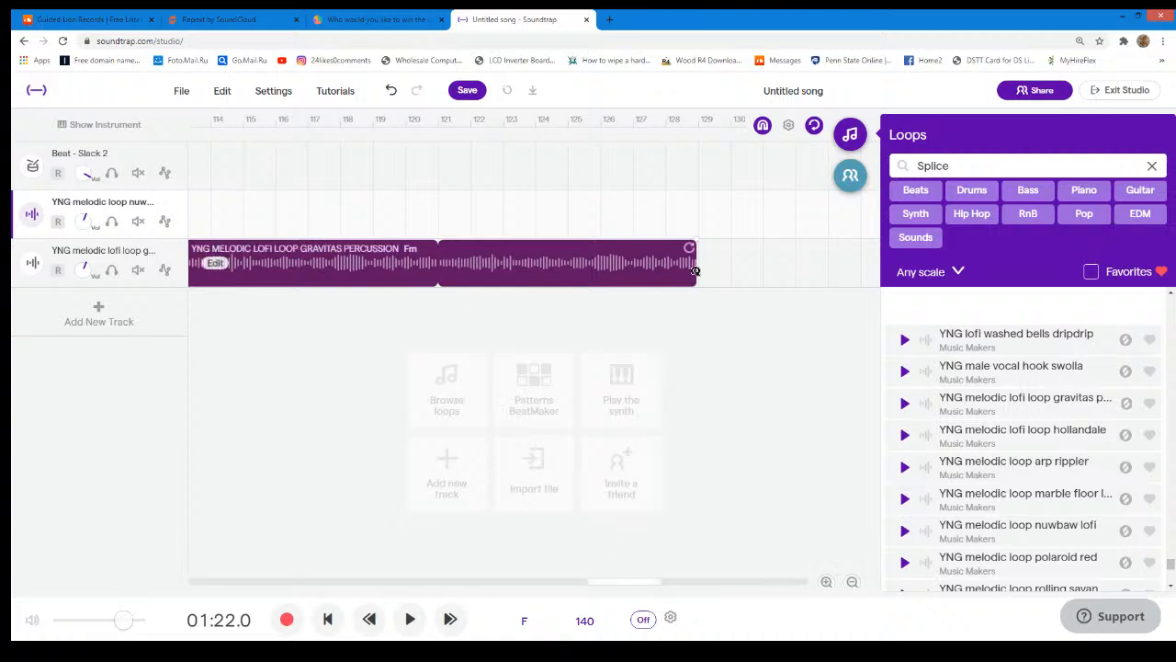
pyautogui.moveTo(690, 248); pyautogui.dragTo(373, 276)
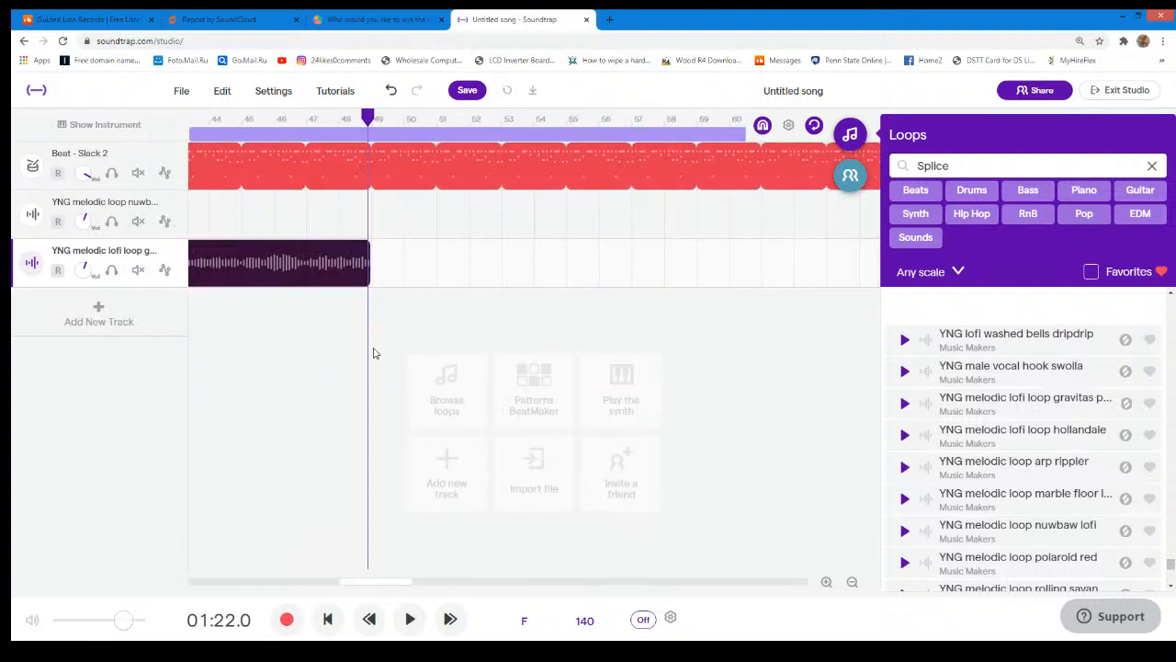
pyautogui.moveTo(384, 585); pyautogui.dragTo(588, 556)
pyautogui.moveTo(753, 150); pyautogui.dragTo(398, 174)
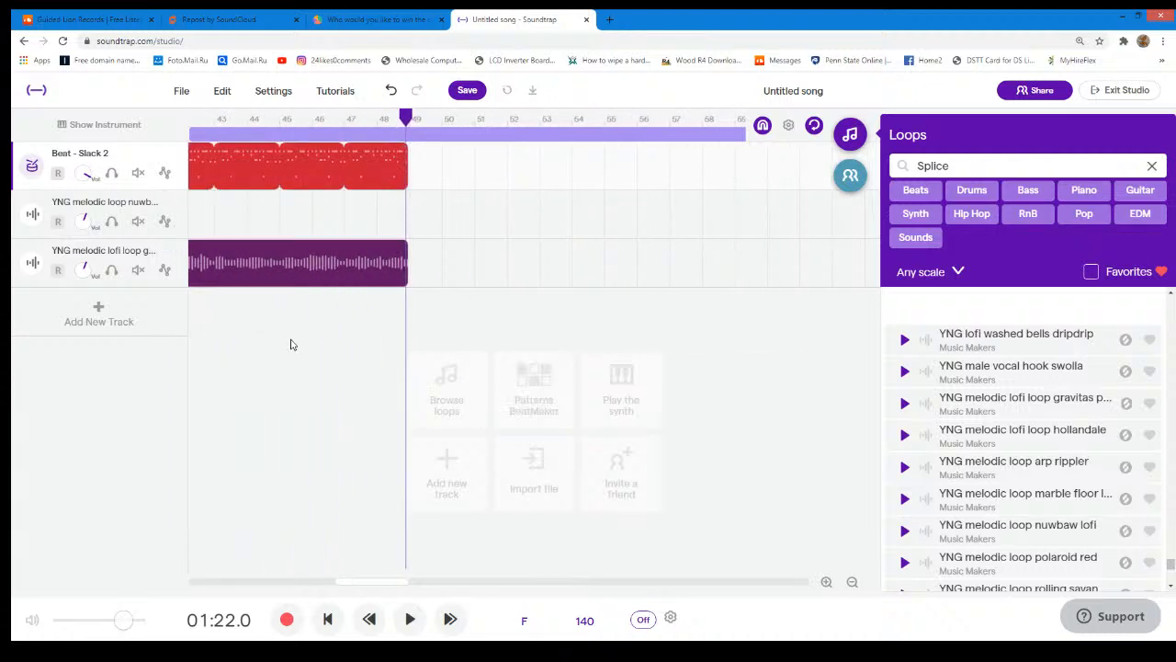
# - Duplicate the "YNG melodic loop nuwbaw lofi" track and move the copied region to start at bar 49
pyautogui.click(173, 203)
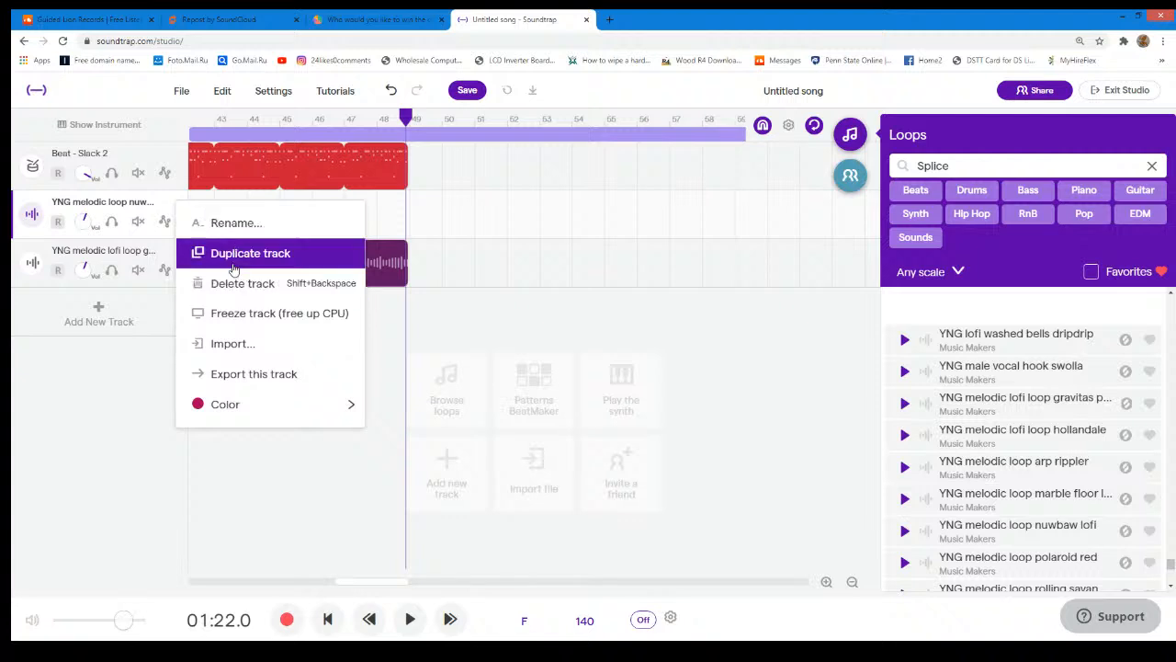
pyautogui.click(235, 252)
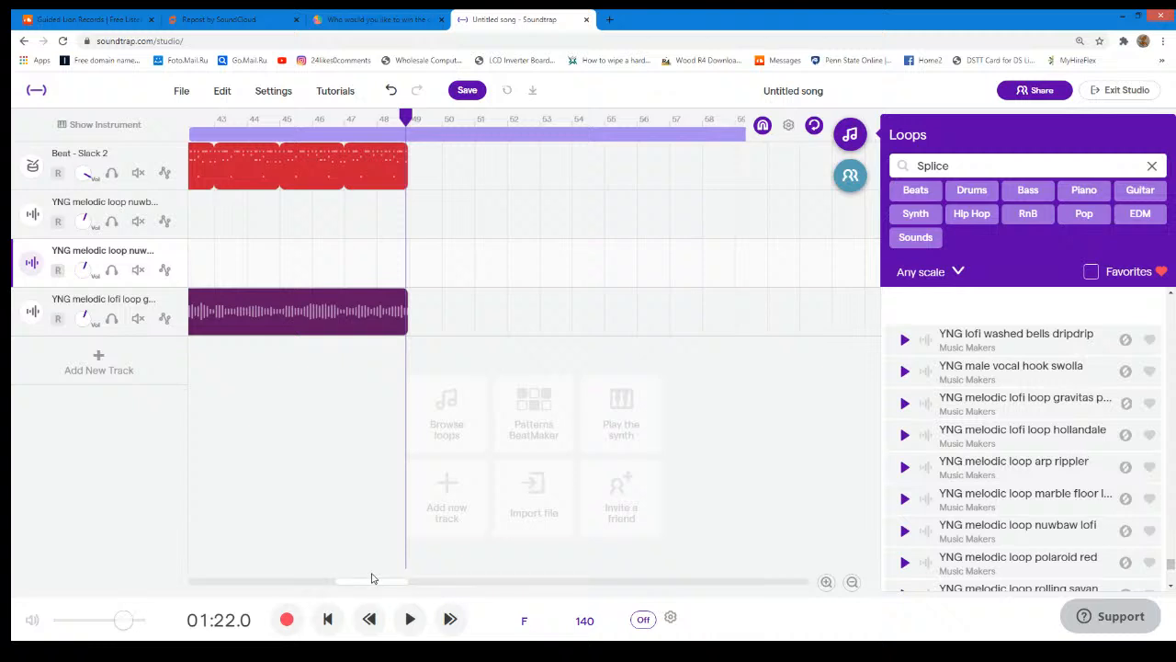
pyautogui.moveTo(373, 586); pyautogui.dragTo(269, 632)
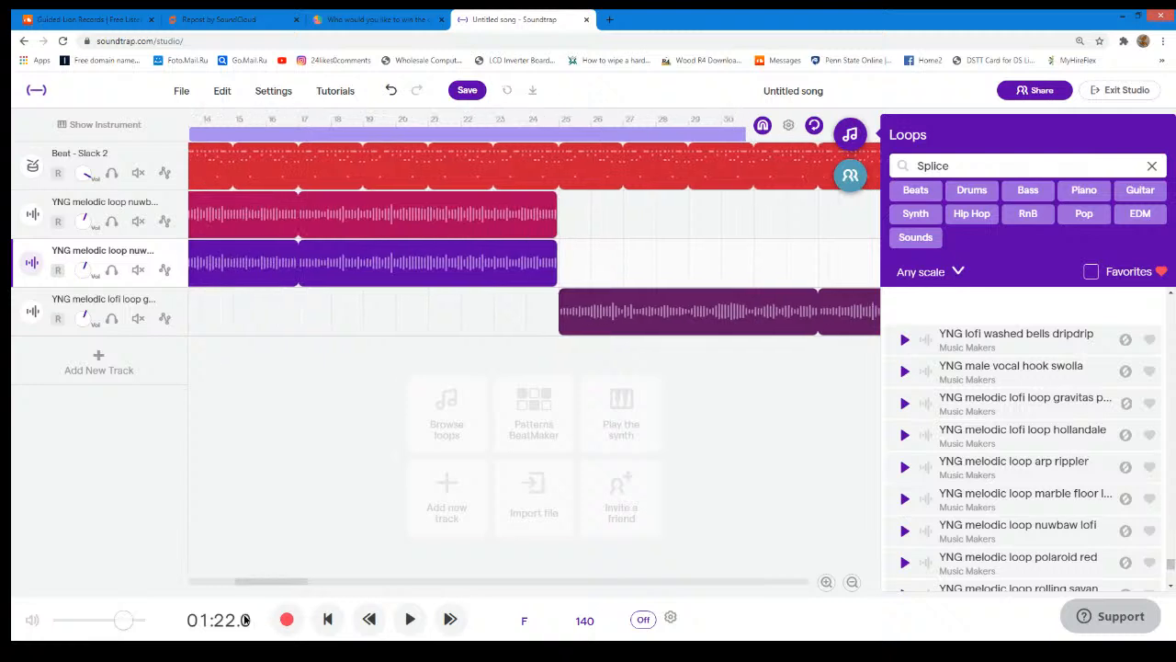
pyautogui.moveTo(268, 623); pyautogui.dragTo(163, 636)
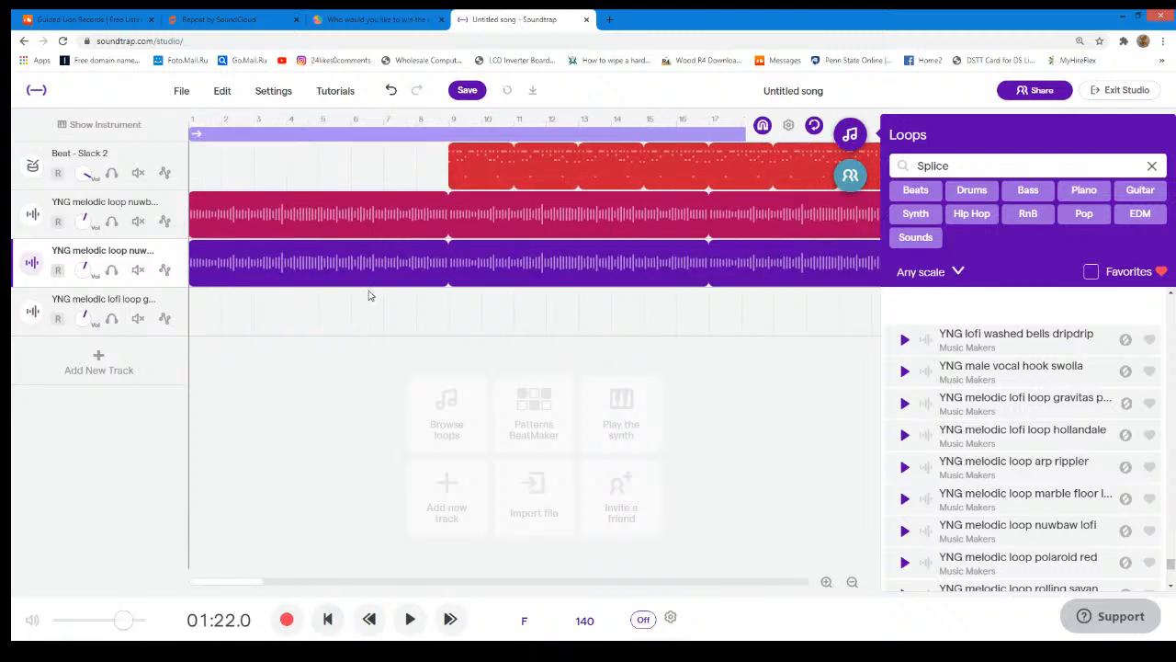
pyautogui.moveTo(378, 267); pyautogui.dragTo(795, 271)
pyautogui.moveTo(717, 268); pyautogui.dragTo(767, 280)
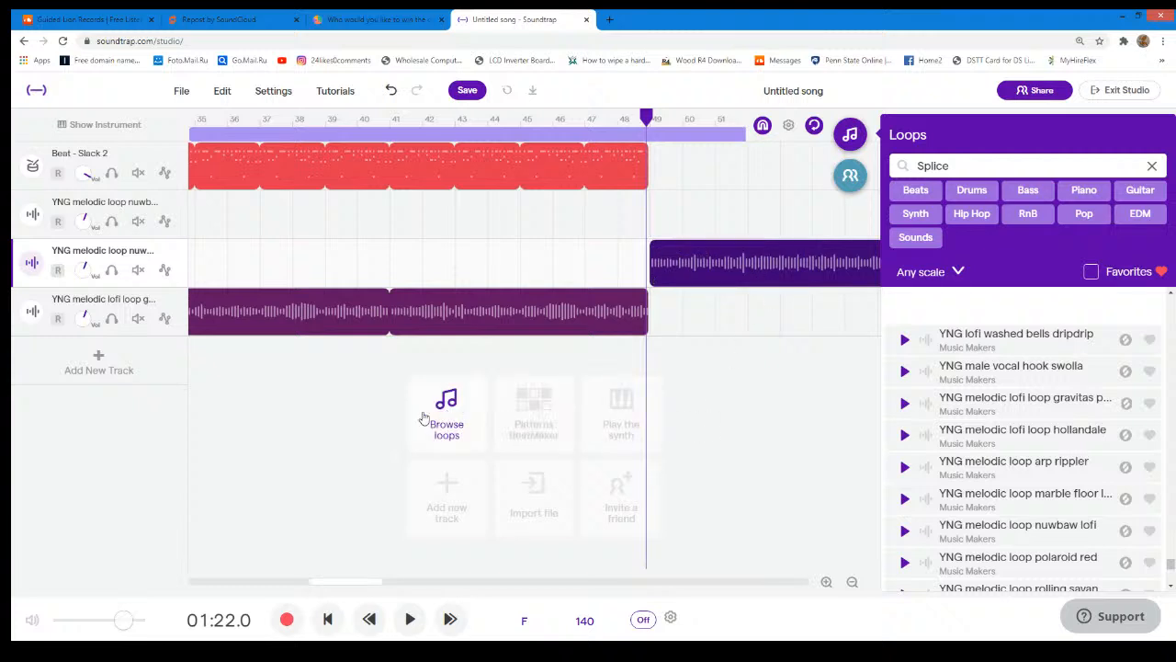
# - Duplicate the Slack 2 beat track and move the copied region to start at bar 57
pyautogui.click(174, 154)
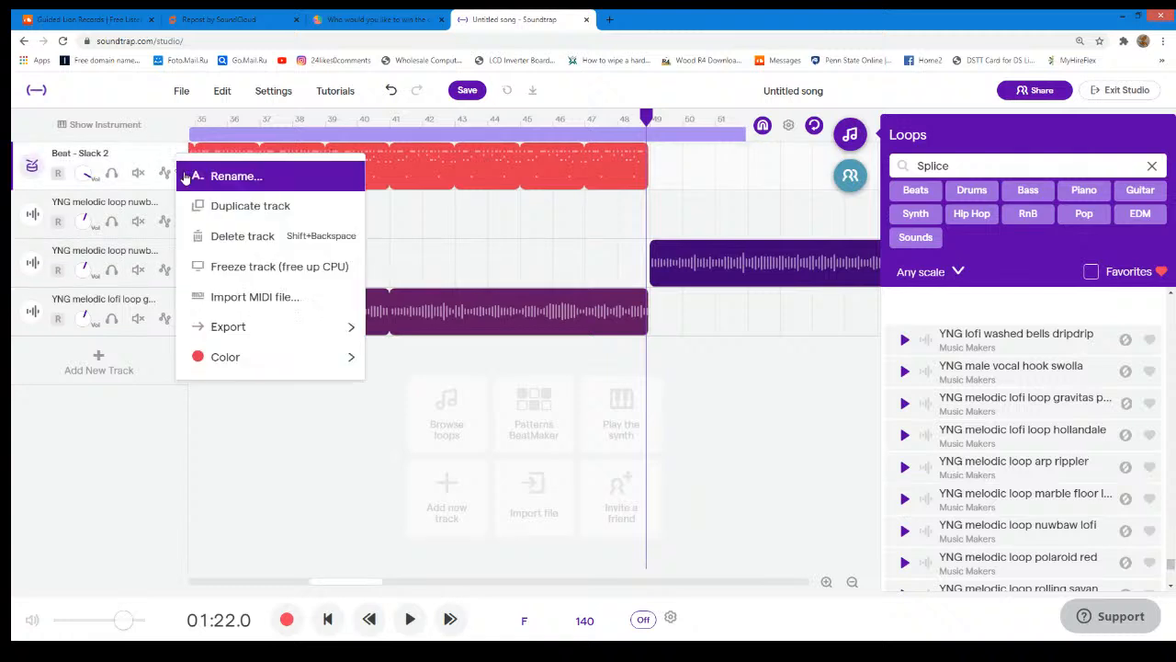
pyautogui.click(210, 207)
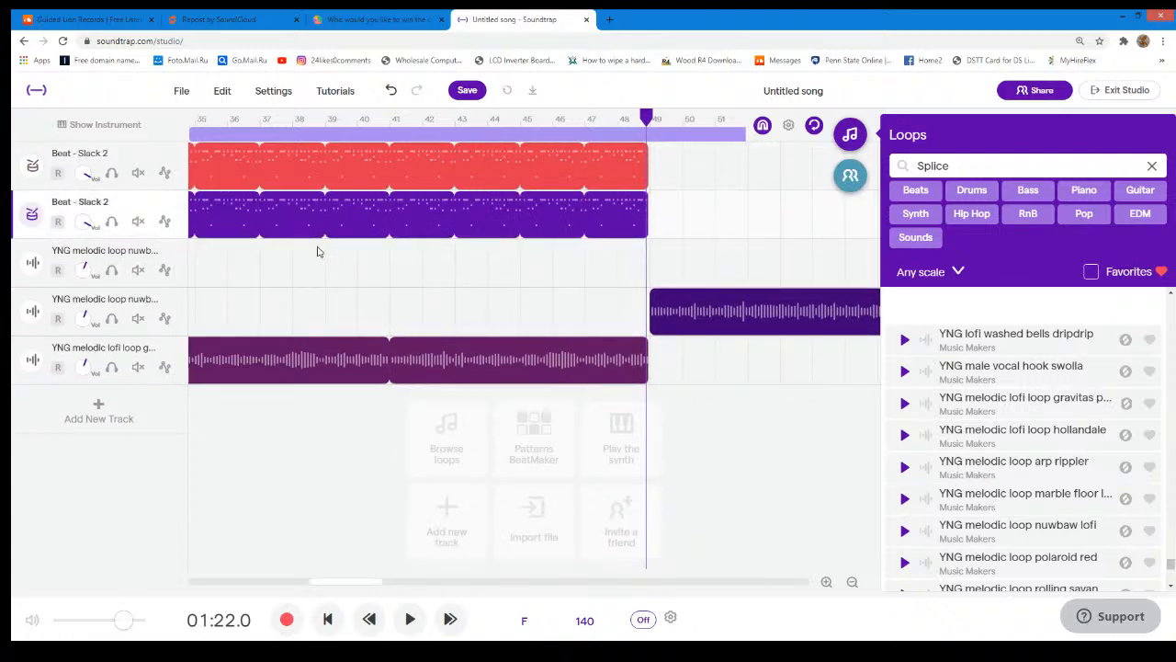
pyautogui.moveTo(320, 211); pyautogui.dragTo(659, 259)
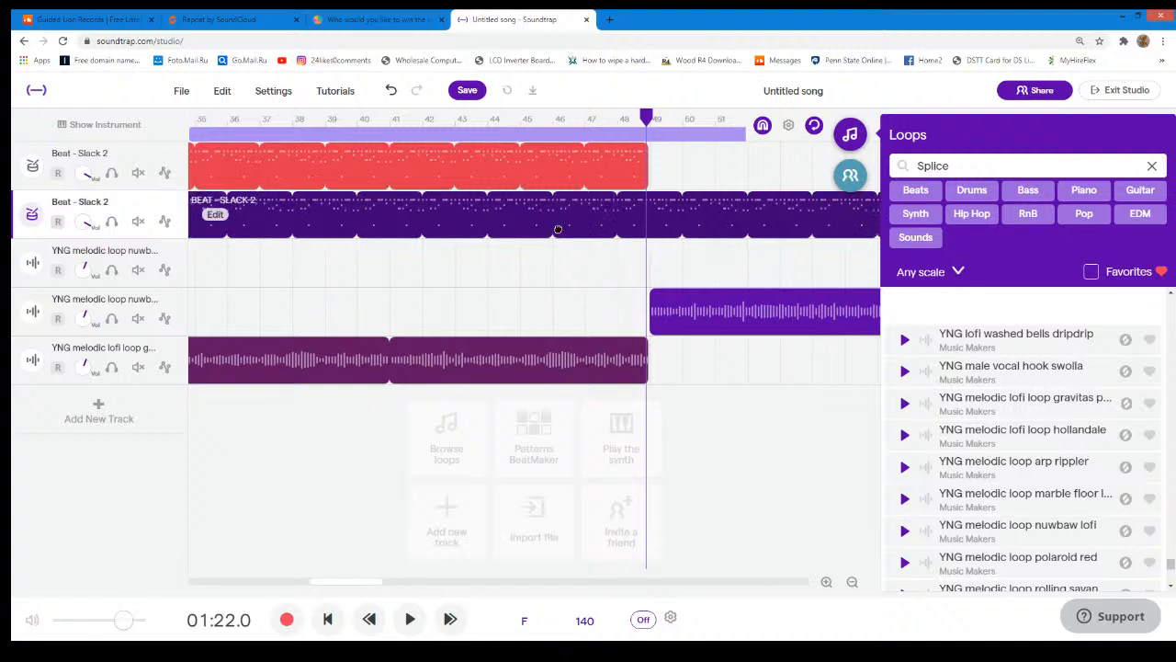
pyautogui.moveTo(388, 217); pyautogui.dragTo(617, 235)
pyautogui.moveTo(502, 228); pyautogui.dragTo(723, 227)
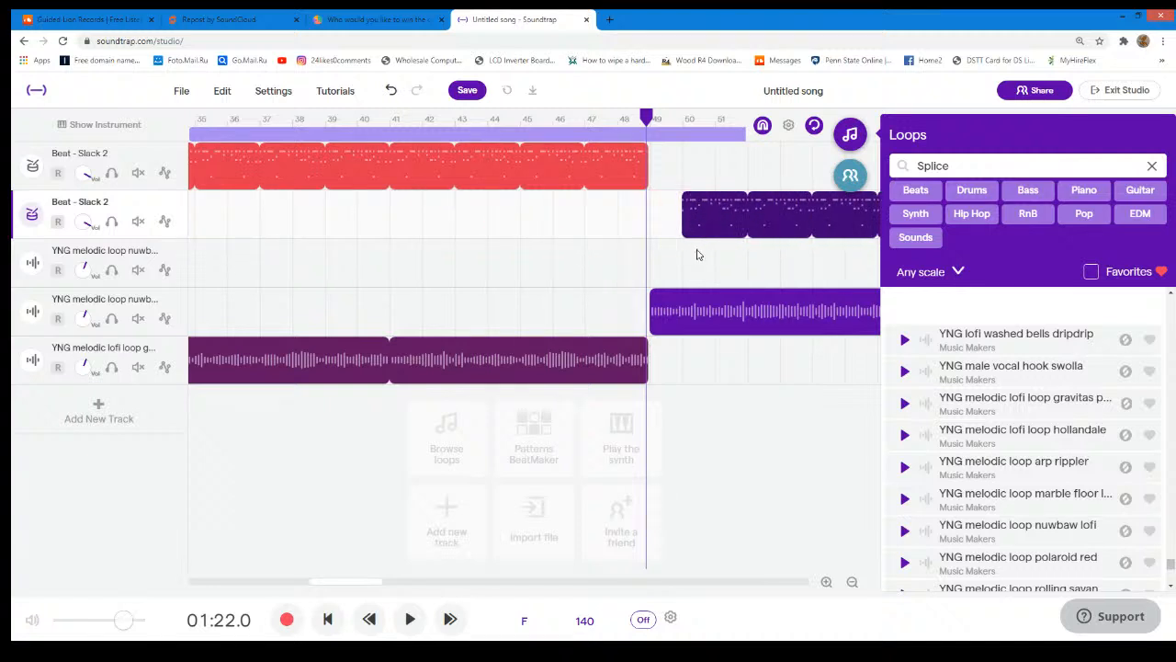
pyautogui.moveTo(358, 581); pyautogui.dragTo(397, 583)
pyautogui.moveTo(579, 232); pyautogui.dragTo(797, 224)
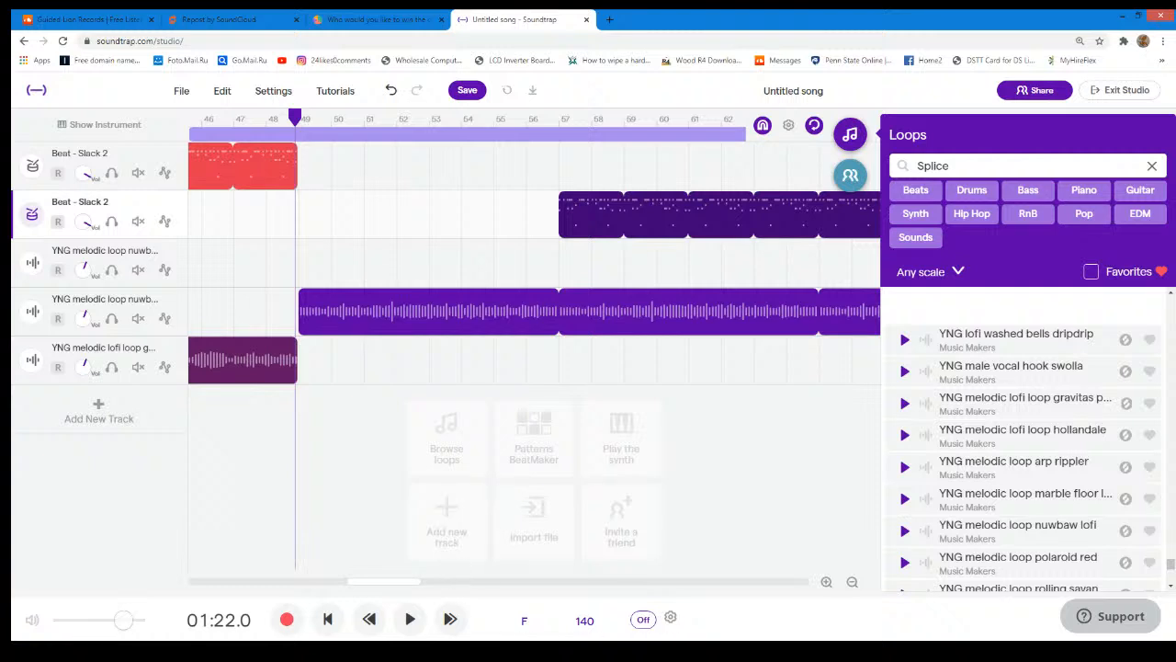
# - Play the arrangement from 01:22 to check the new section
pyautogui.click(410, 619)
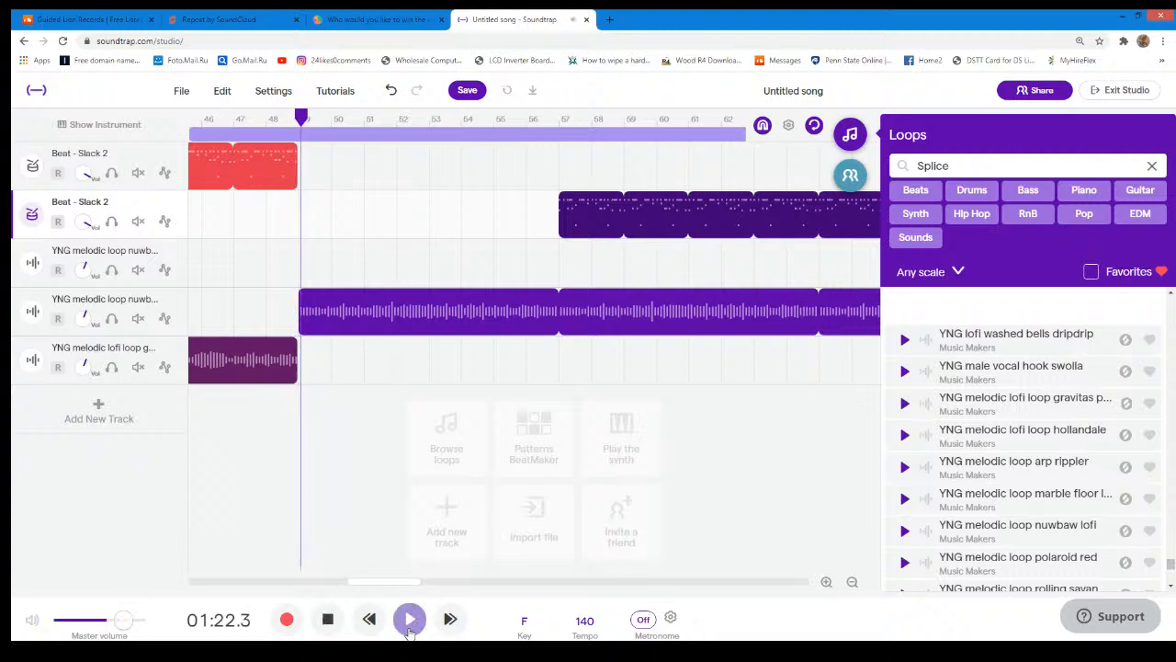
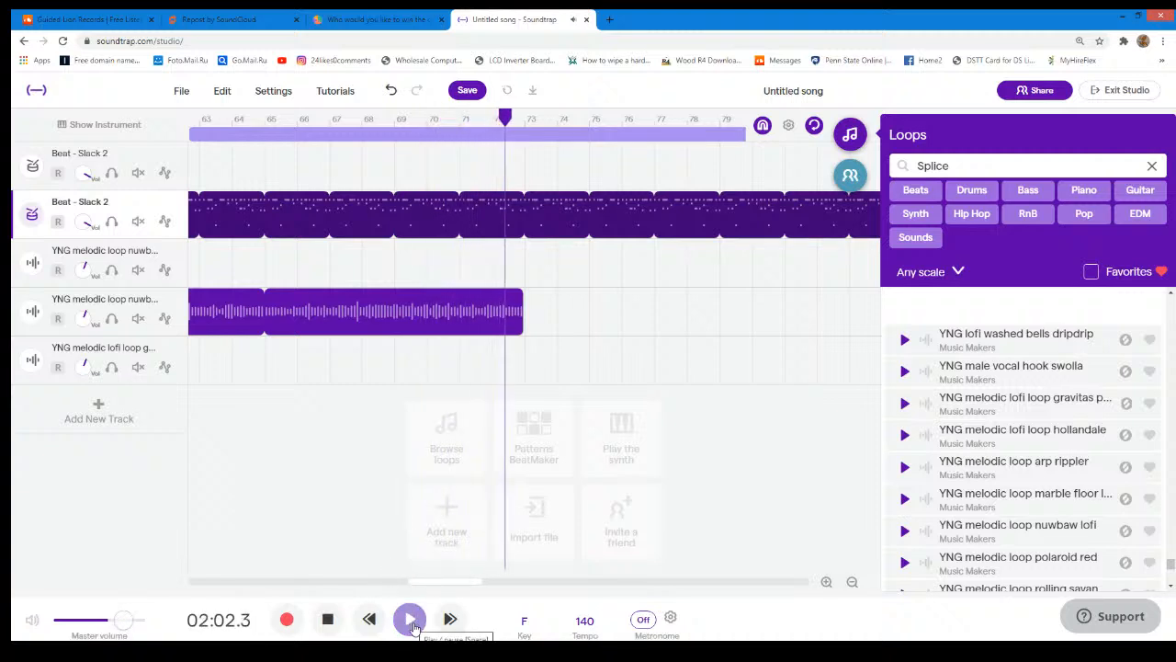
# - Preview the "YNG melodic loop marble floor lofi" loop on its own and against the Slack 2 drums from bar 73
pyautogui.click(412, 622)
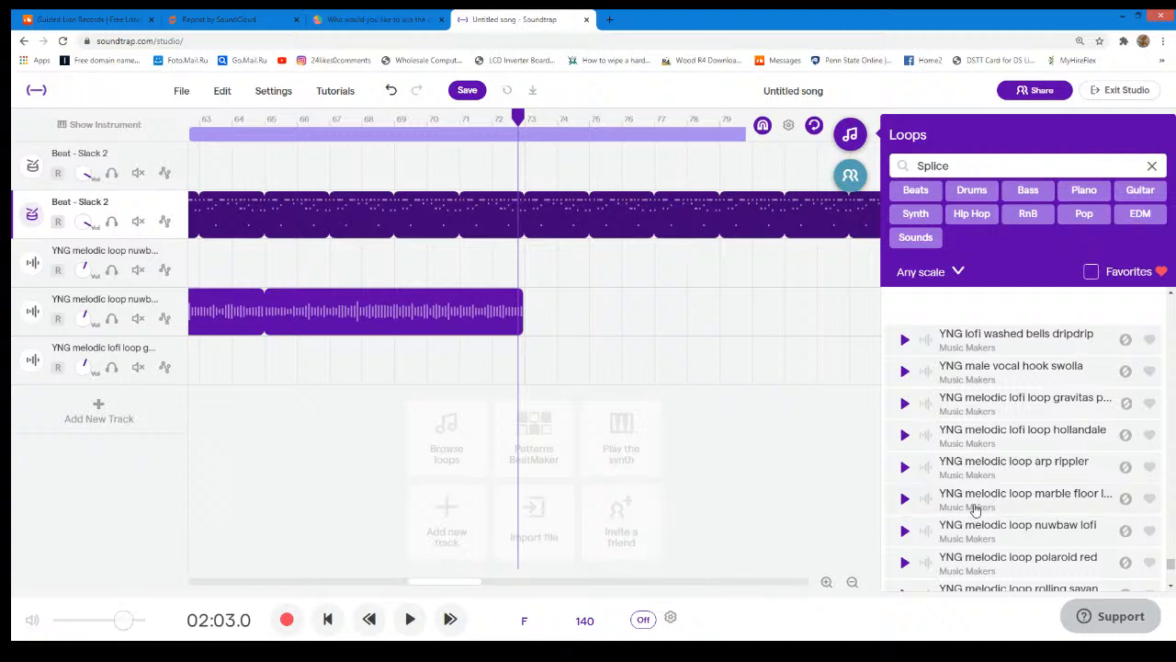
pyautogui.click(898, 499)
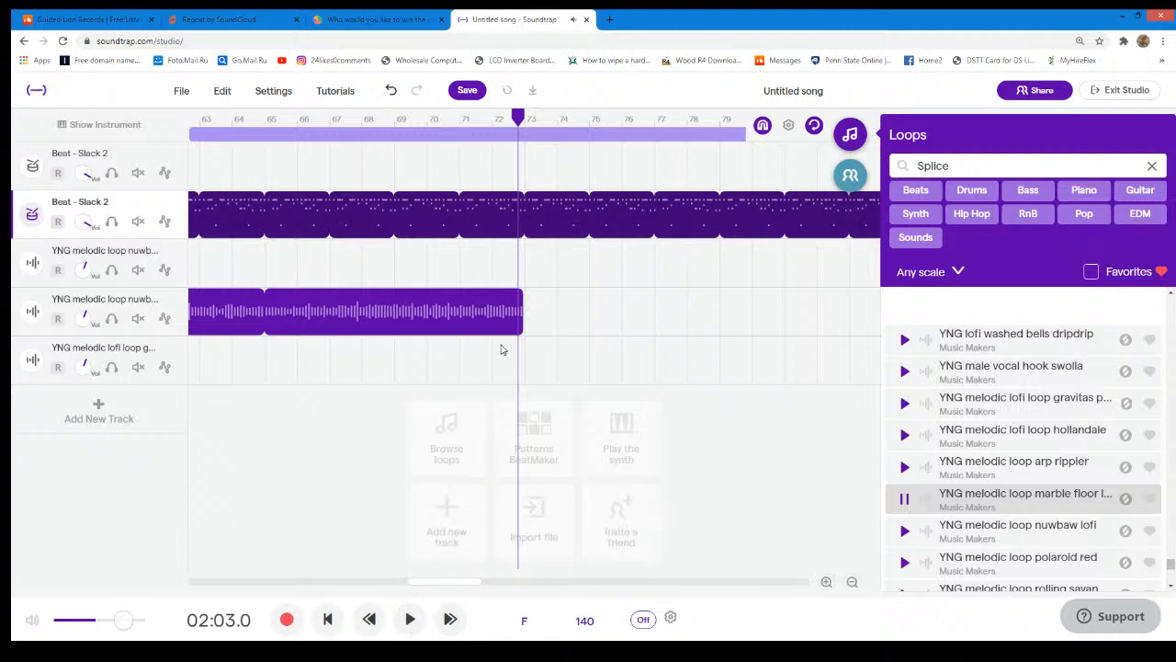
pyautogui.click(410, 619)
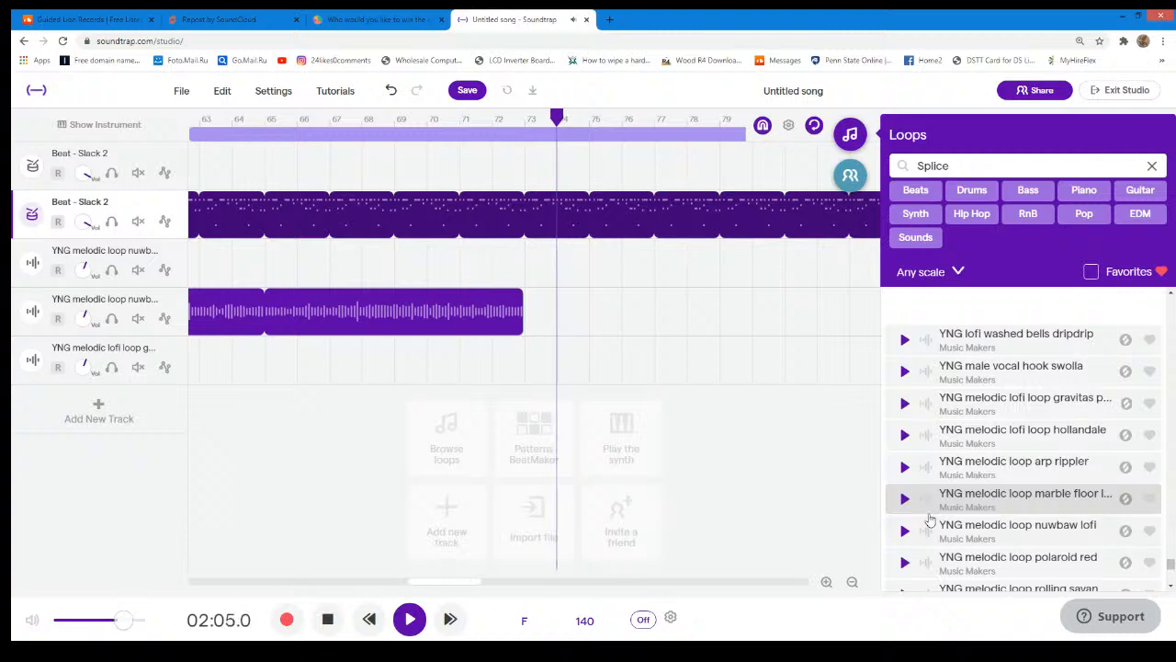
pyautogui.click(903, 499)
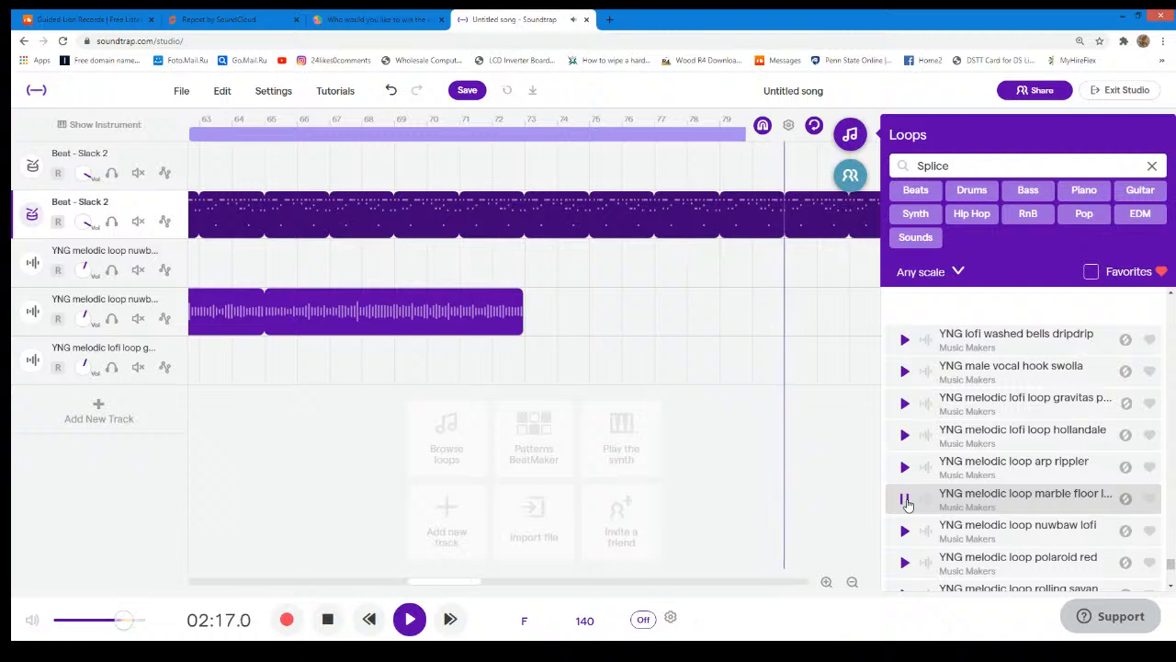
pyautogui.click(907, 504)
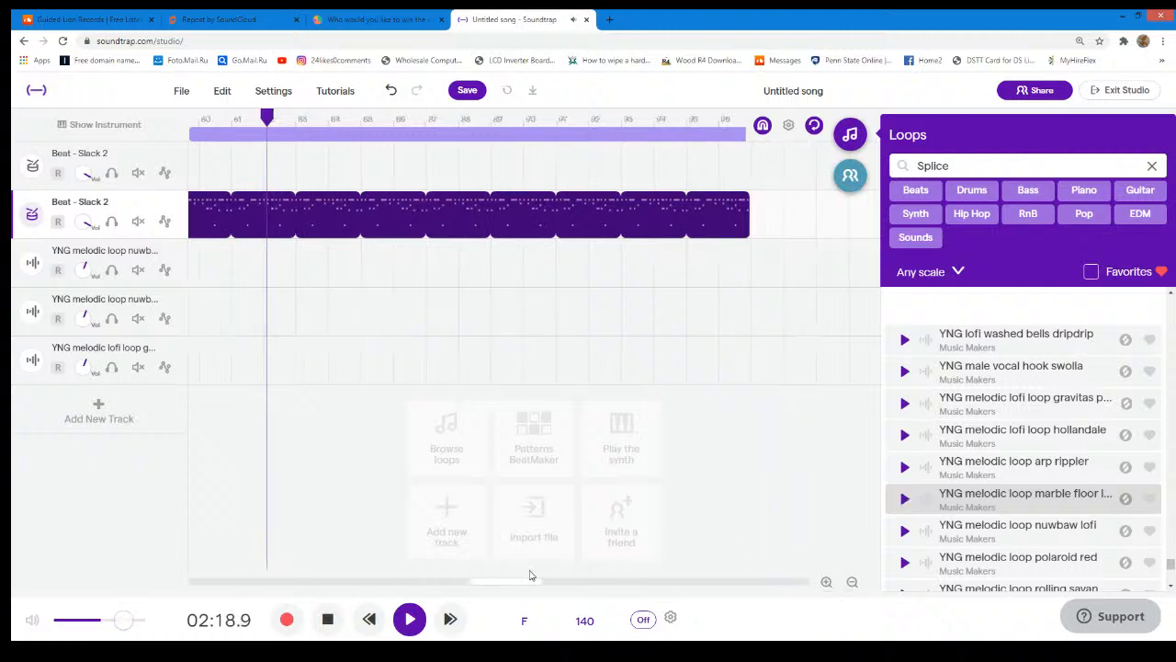
# - Place the marble floor lofi loop on a new track at bar 73, repeating past the end of the Slack 2 region
pyautogui.press('space')
pyautogui.moveTo(488, 582); pyautogui.dragTo(425, 588)
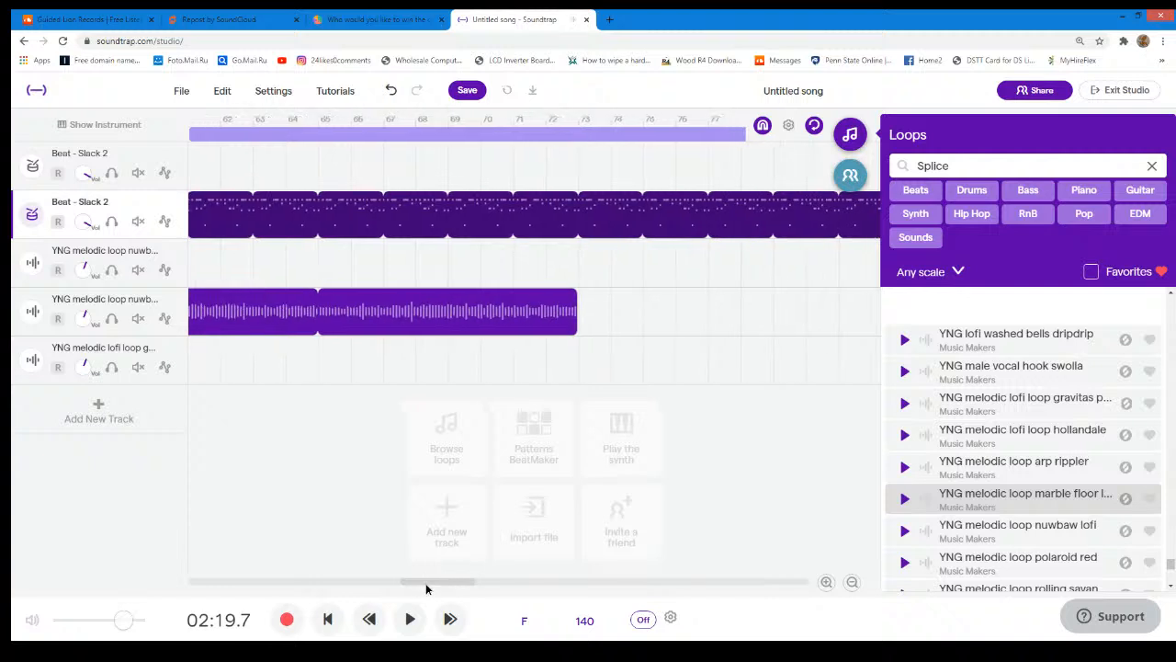
pyautogui.moveTo(1009, 505); pyautogui.dragTo(565, 500)
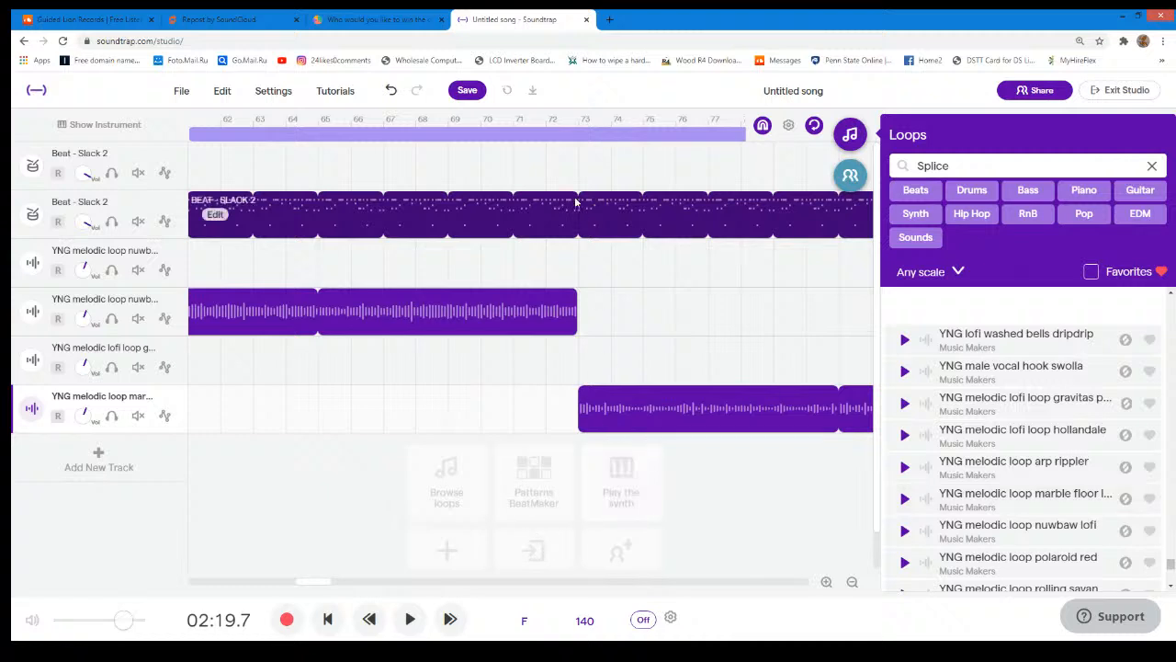
# - Play the arrangement from bar 69 to check the transition into the marble floor section
pyautogui.click(579, 125)
pyautogui.click(449, 129)
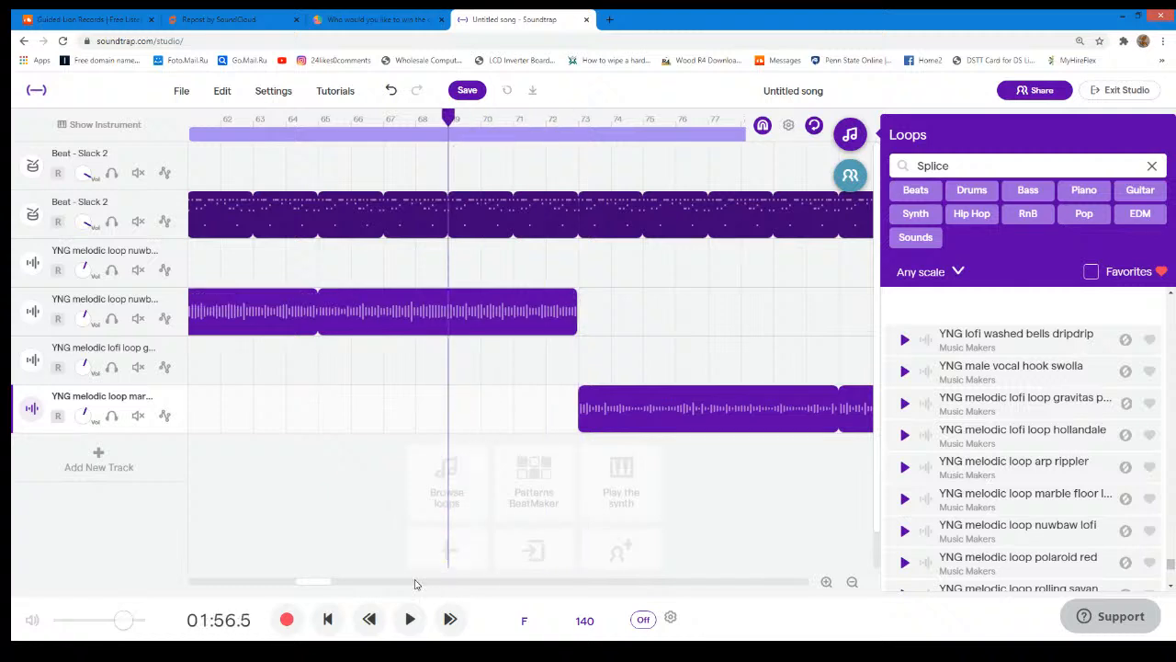
pyautogui.click(410, 627)
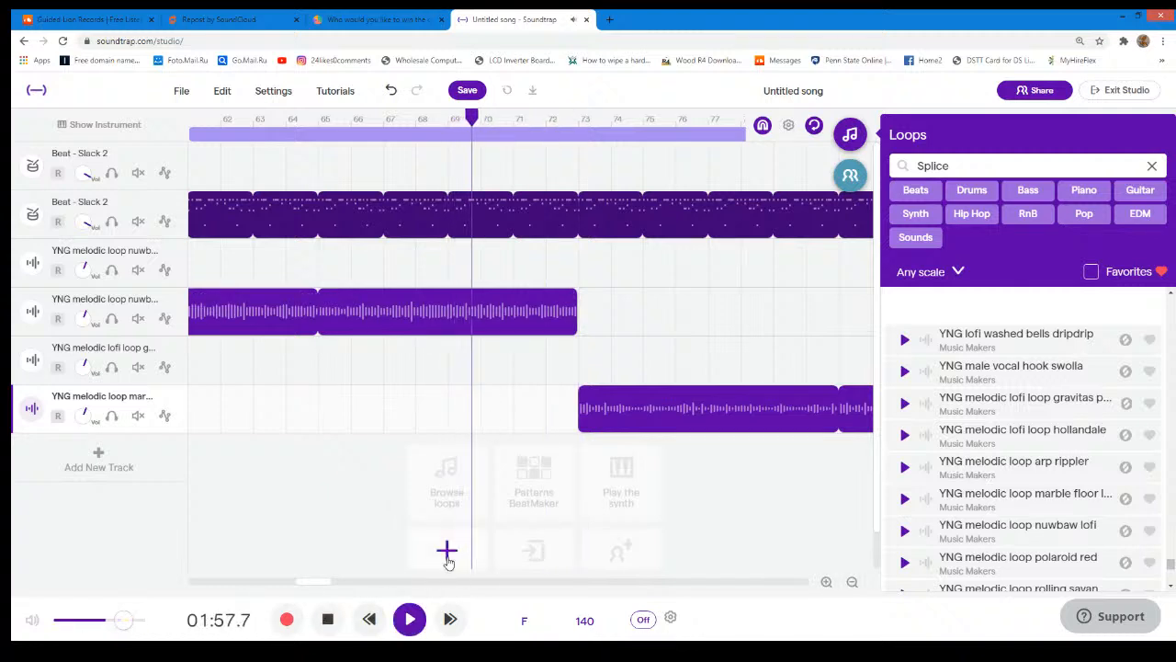
pyautogui.click(412, 620)
pyautogui.click(411, 622)
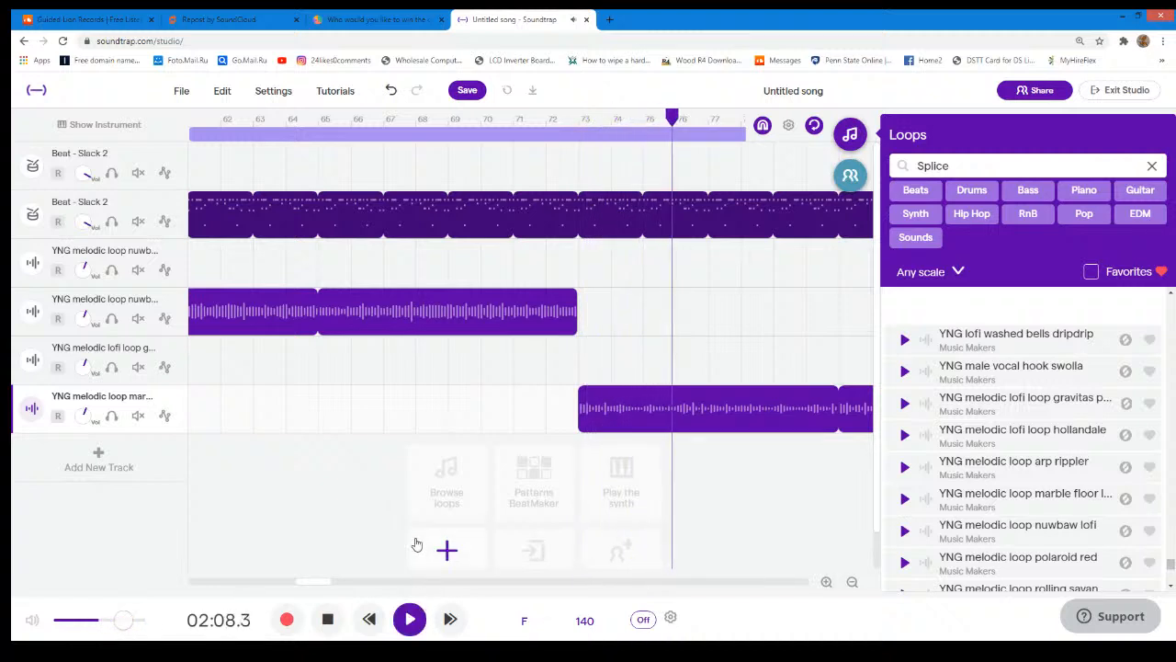
pyautogui.click(513, 133)
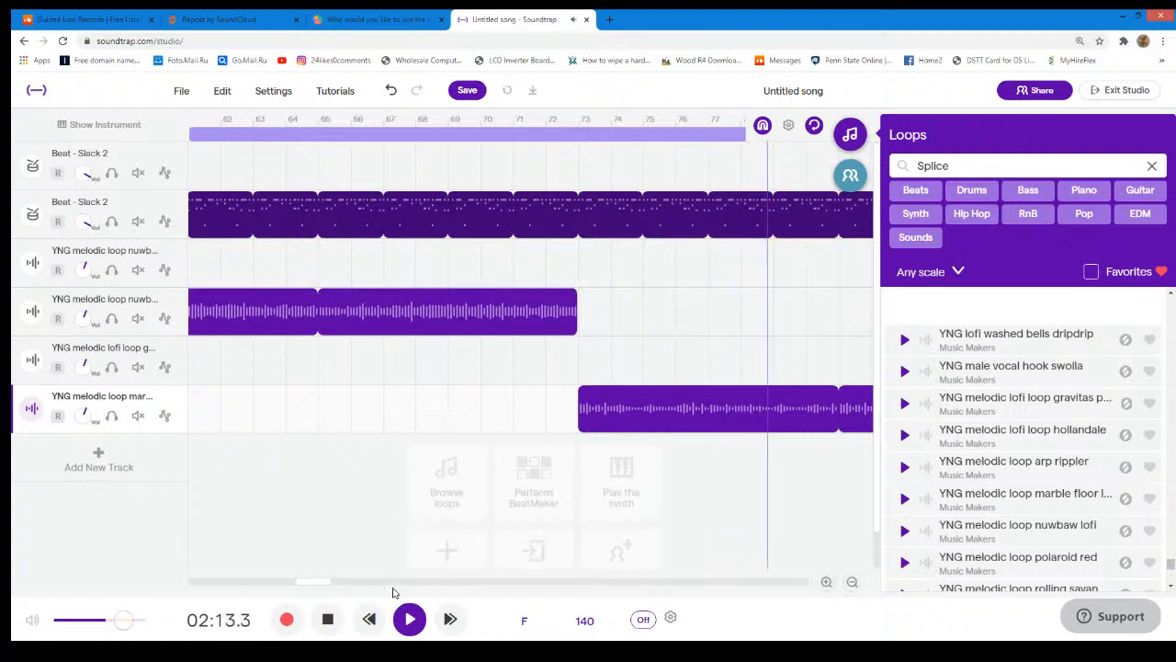
pyautogui.click(409, 619)
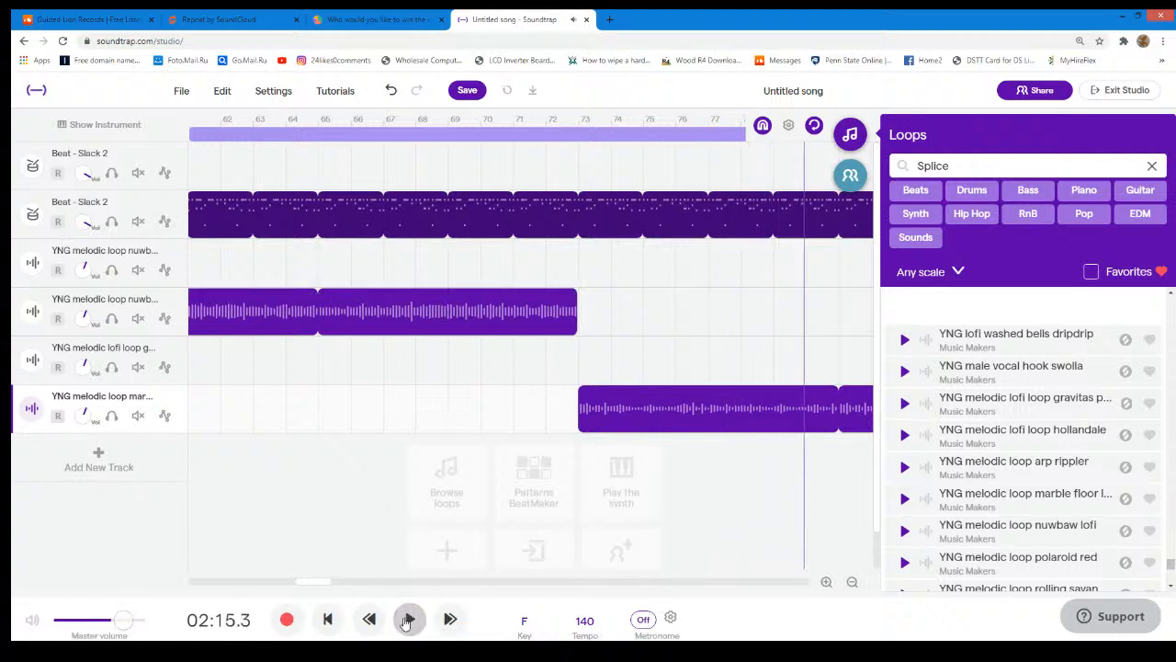
# - Shorten the second Slack 2 beat region so it ends at bar 81
pyautogui.moveTo(314, 582); pyautogui.dragTo(361, 584)
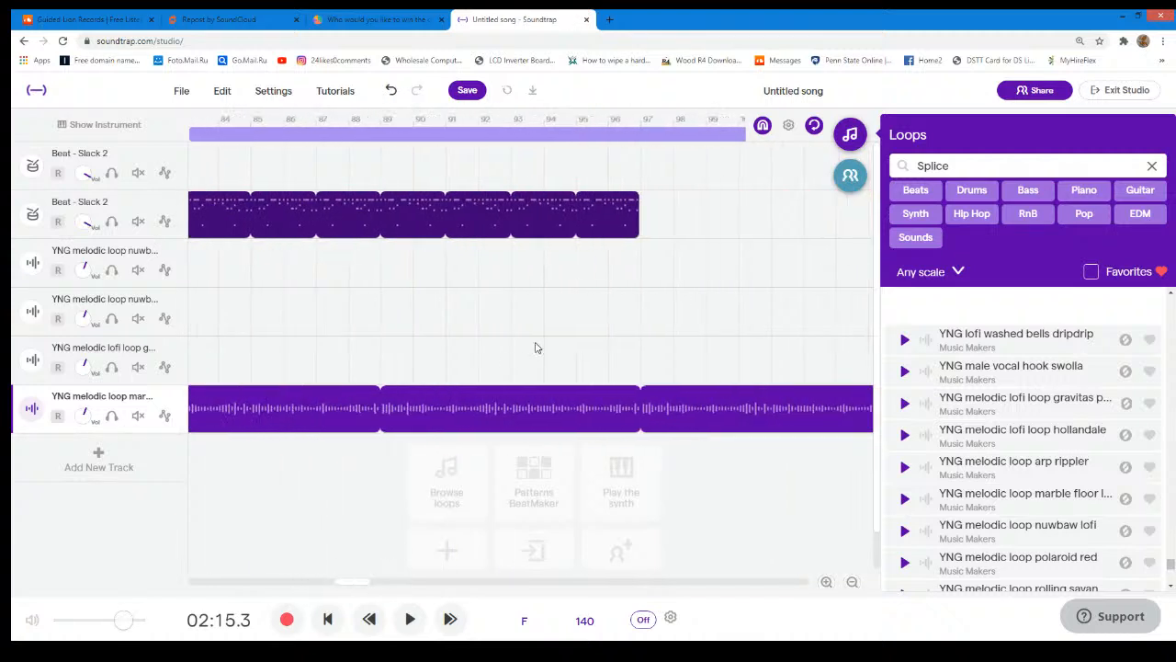
pyautogui.moveTo(631, 199); pyautogui.dragTo(332, 225)
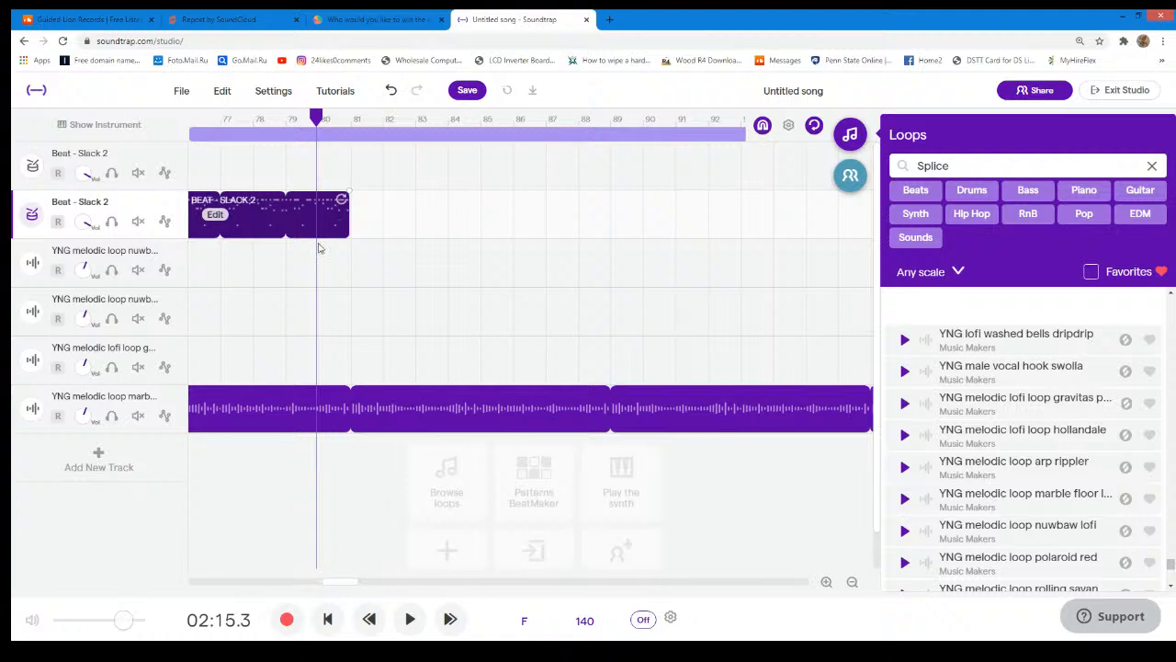
# - Duplicate the second Slack 2 beat track and move the copied region to start at bar 89
pyautogui.click(174, 203)
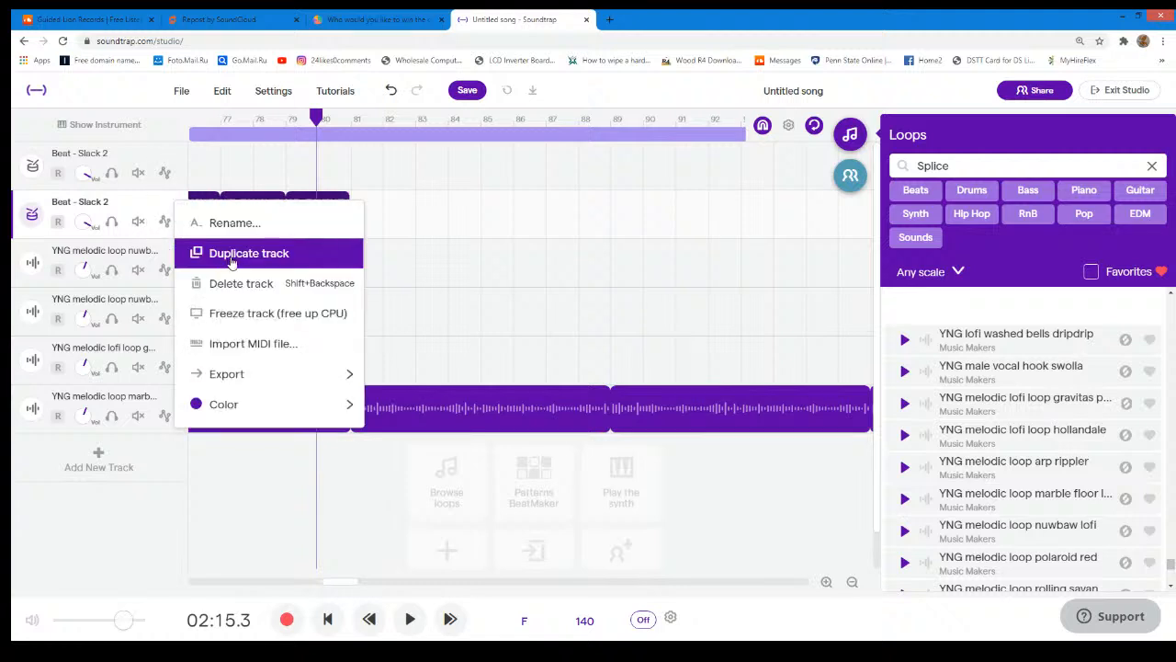
pyautogui.click(230, 263)
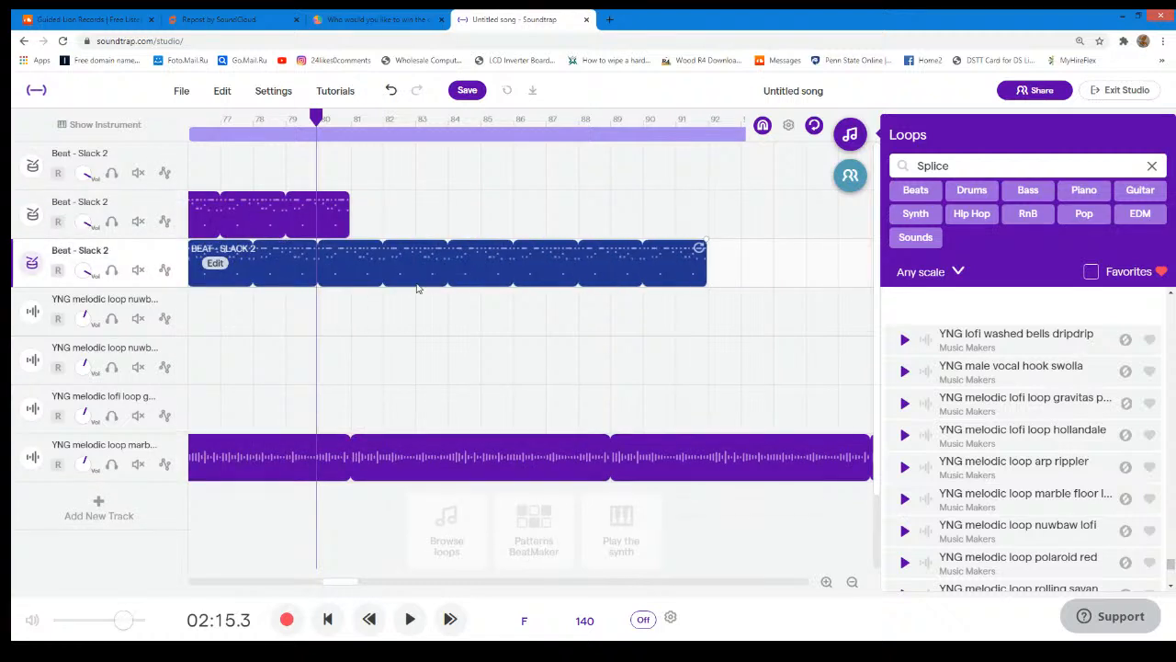
pyautogui.moveTo(528, 269); pyautogui.dragTo(691, 274)
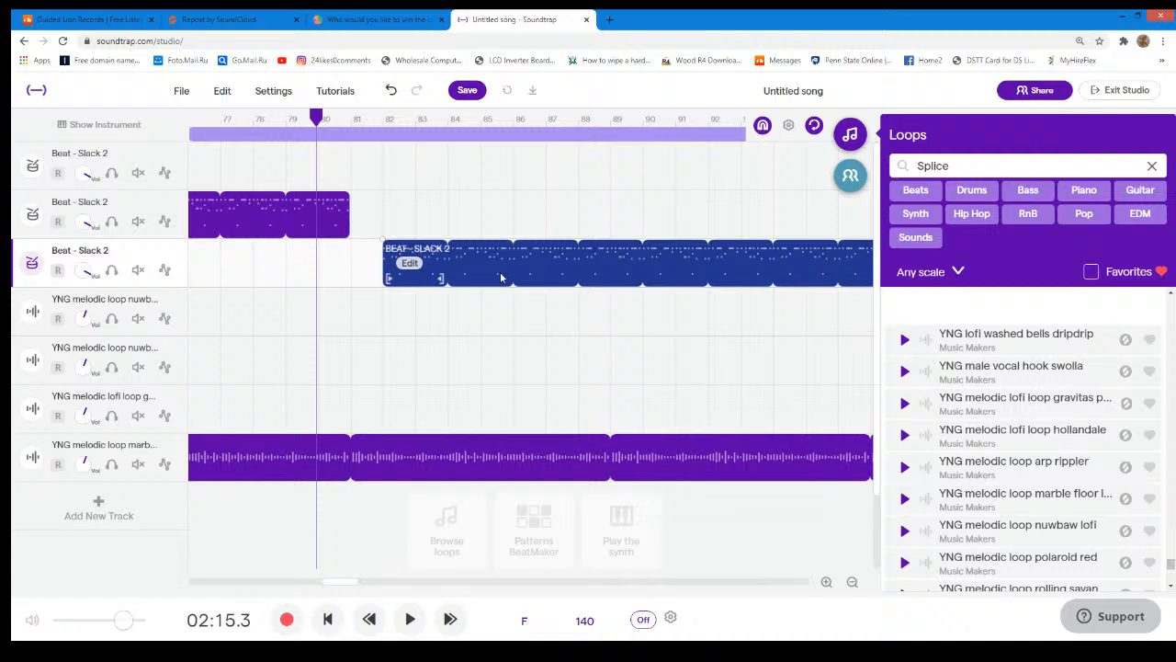
pyautogui.moveTo(501, 278); pyautogui.dragTo(742, 279)
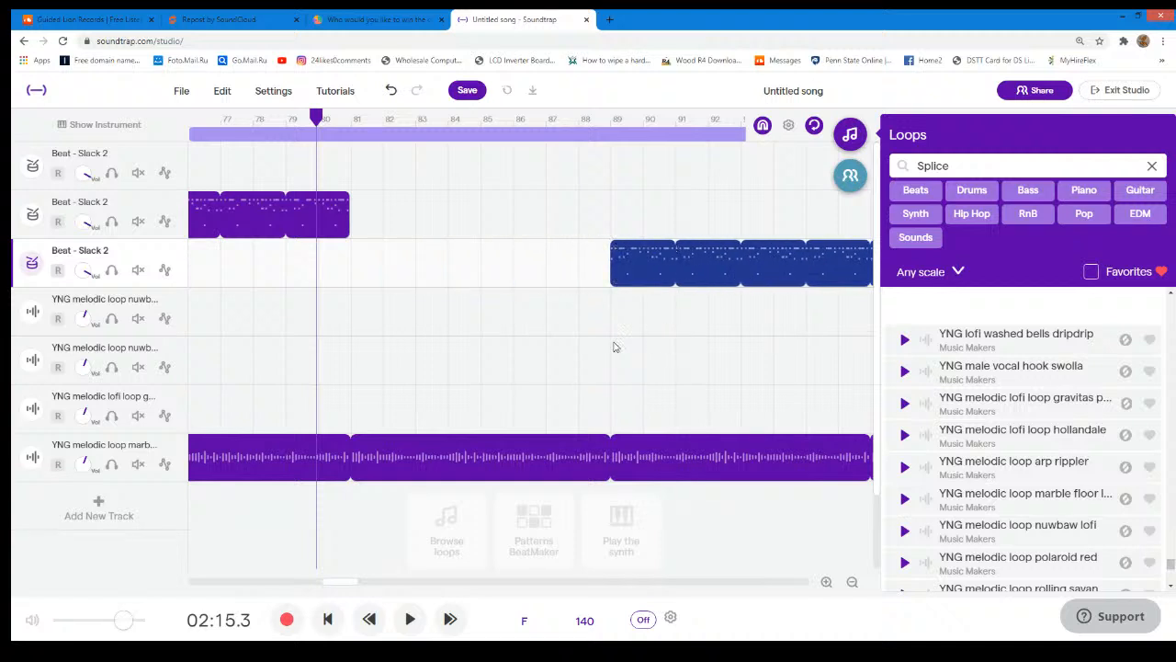
# - Play the arrangement from 02:15 to check the drumless break and the return of the beat at bar 89
pyautogui.click(413, 621)
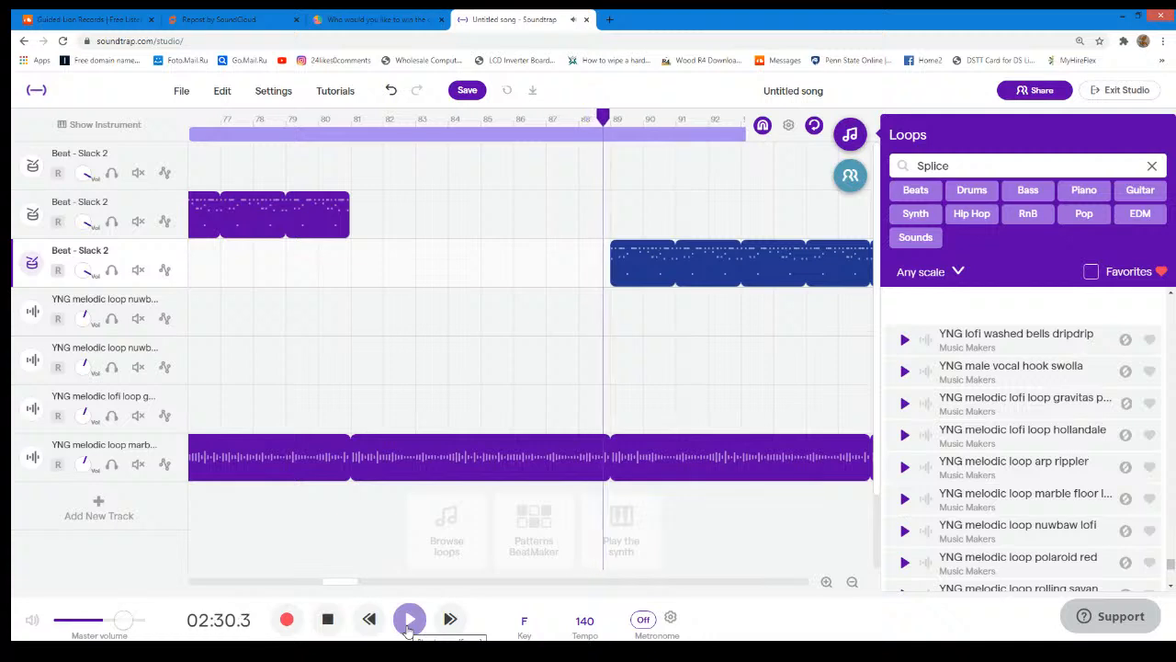
pyautogui.click(409, 621)
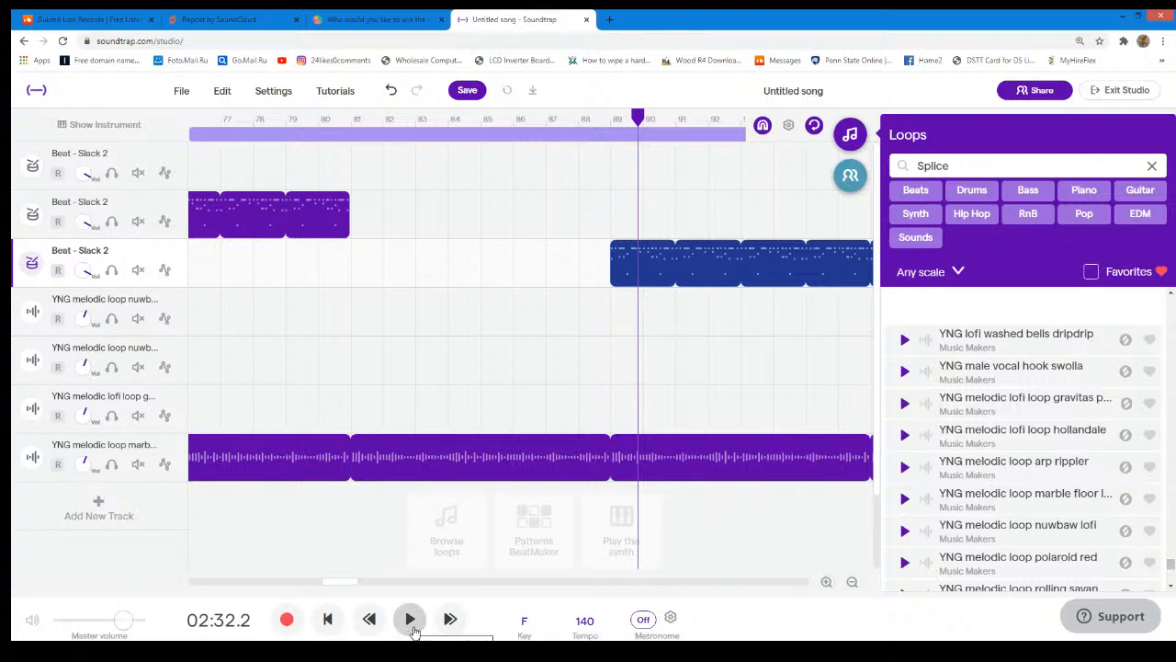
pyautogui.click(410, 620)
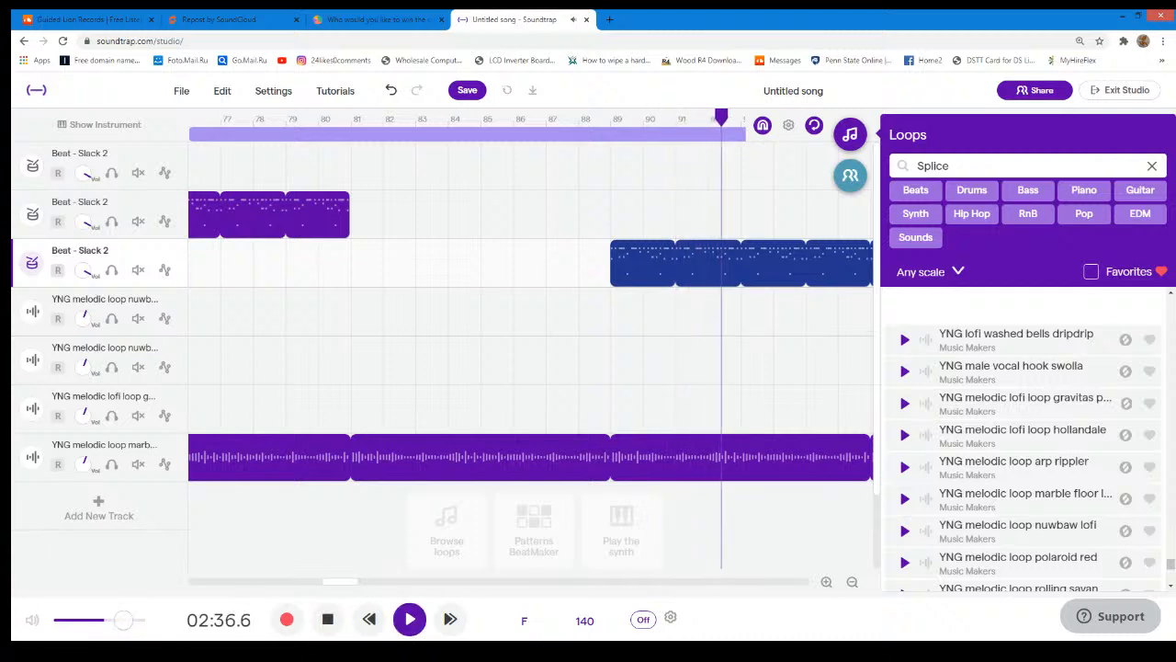
pyautogui.click(411, 632)
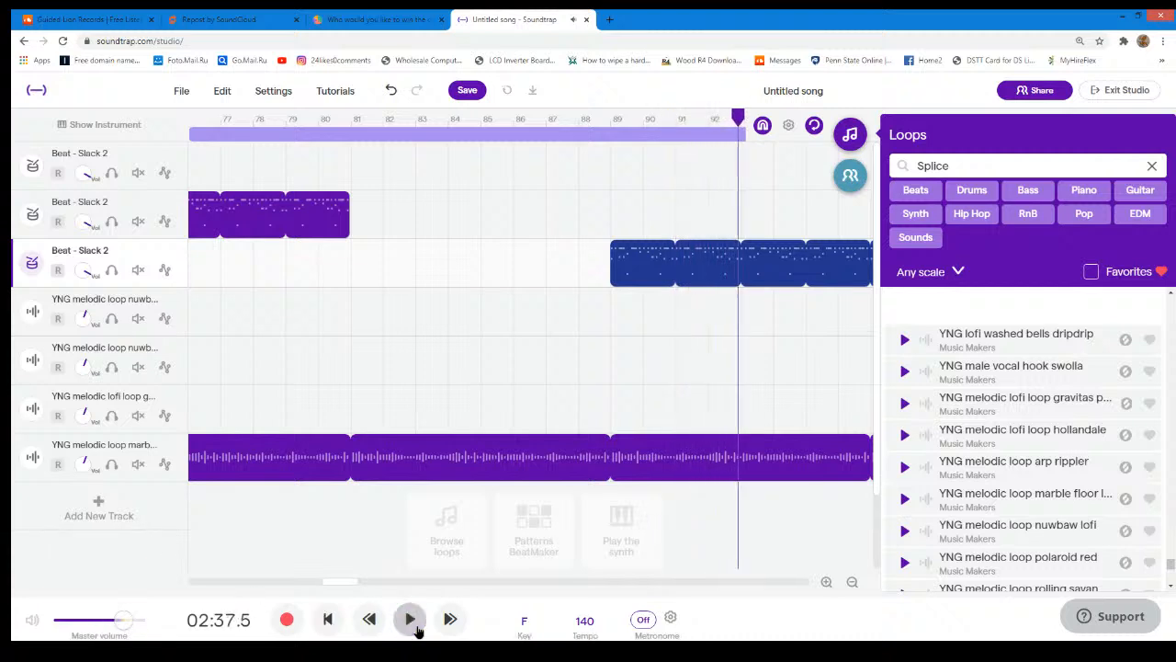
# - Shorten the copied Slack 2 beat region so it ends at bar 97
pyautogui.click(365, 583)
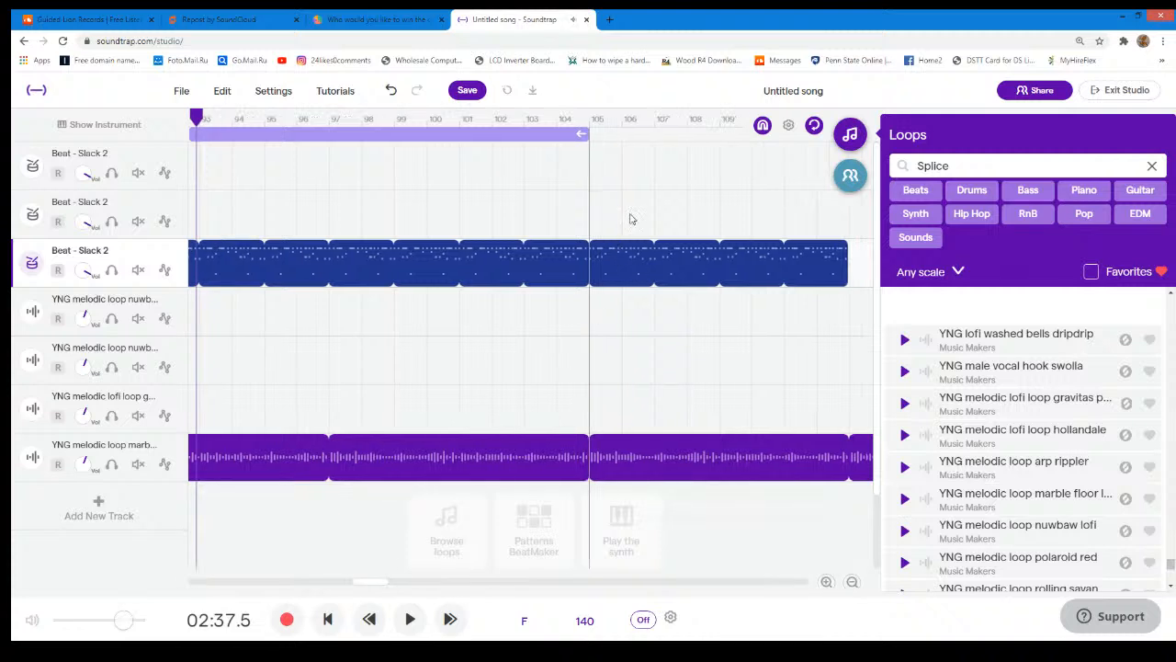
pyautogui.moveTo(580, 134); pyautogui.dragTo(608, 200)
pyautogui.moveTo(593, 247); pyautogui.dragTo(329, 295)
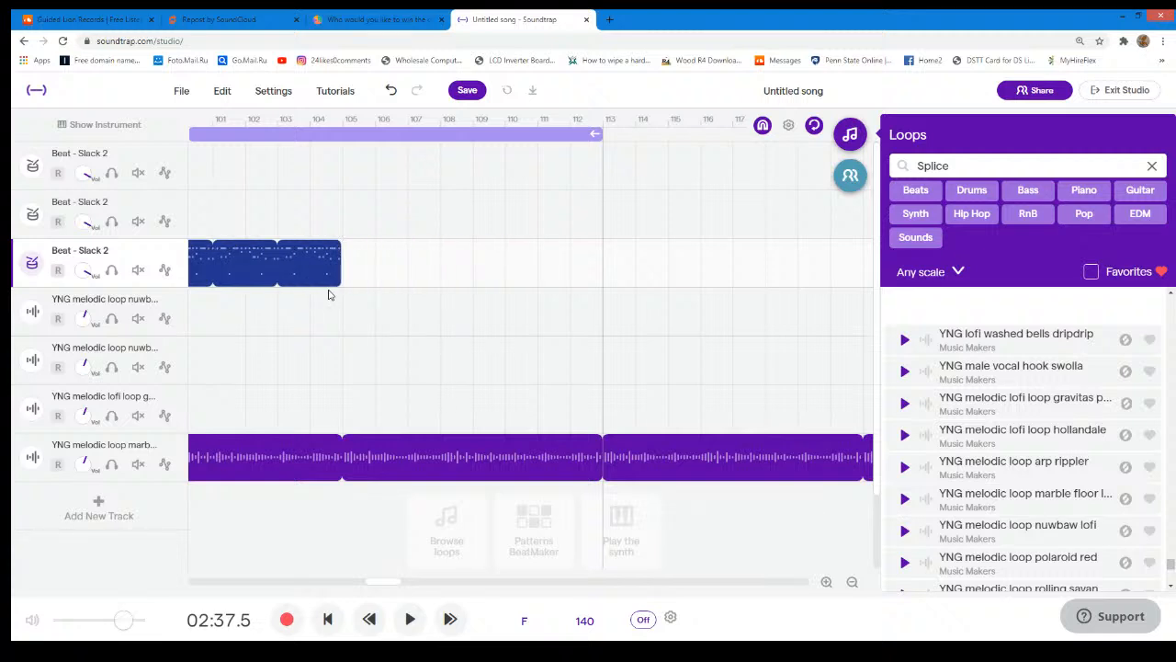
pyautogui.moveTo(310, 253); pyautogui.dragTo(336, 272)
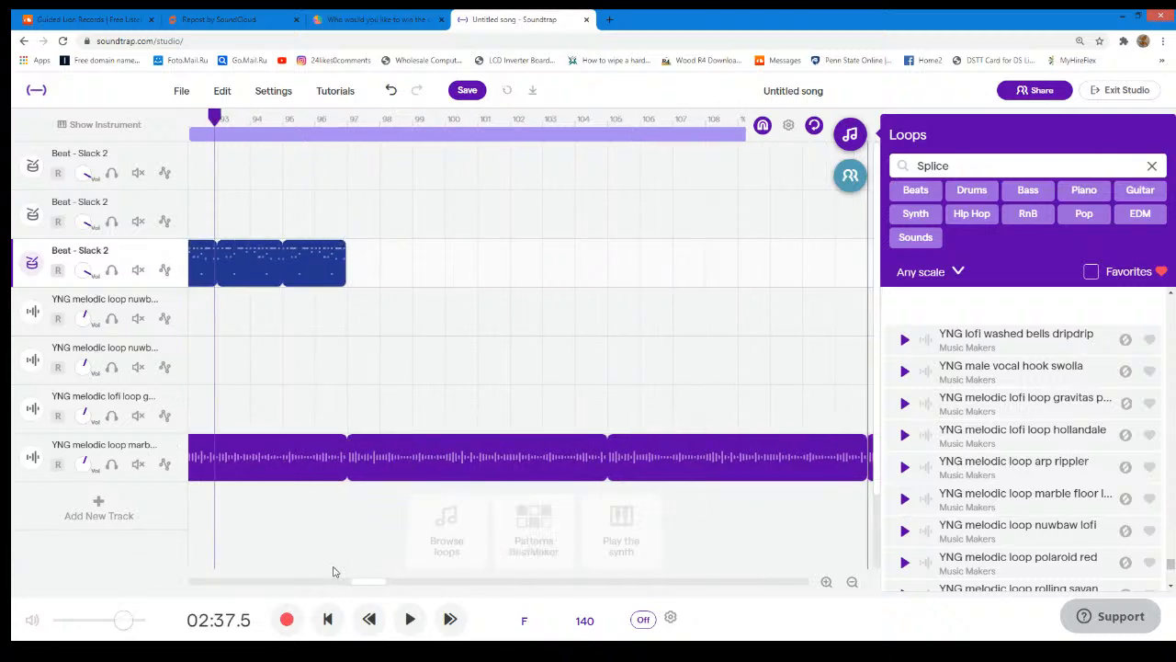
# - Shorten the marble floor region to end at bar 97 and extend the third Slack 2 region to bar 107
pyautogui.moveTo(362, 583); pyautogui.dragTo(480, 584)
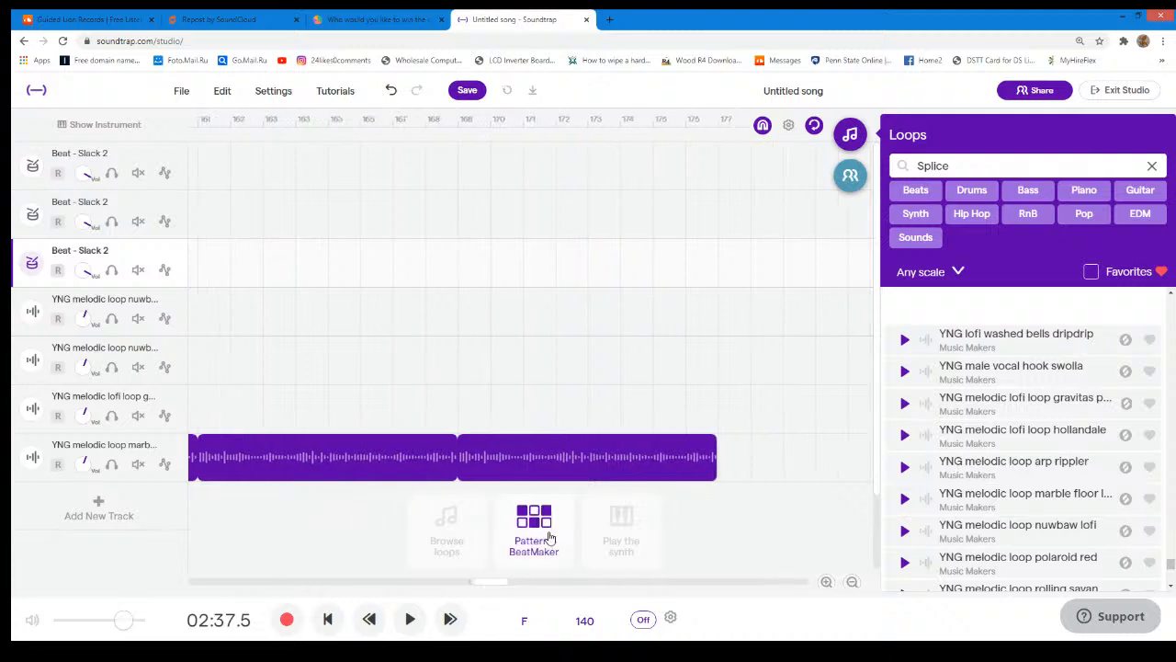
pyautogui.moveTo(710, 441); pyautogui.dragTo(444, 451)
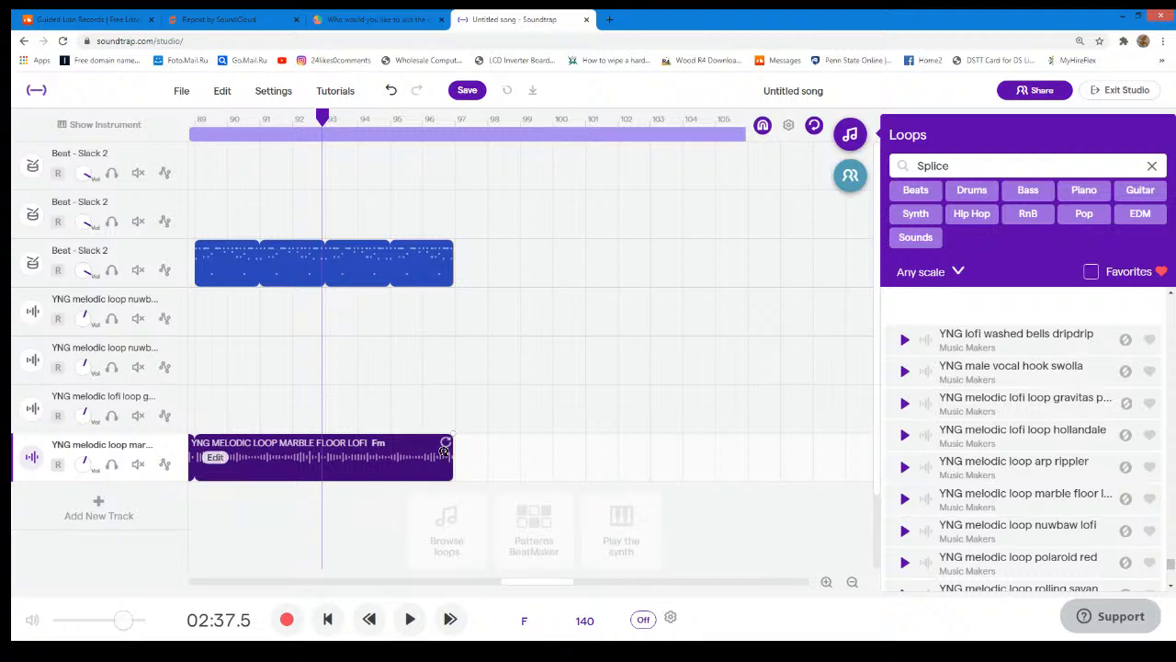
pyautogui.moveTo(447, 249); pyautogui.dragTo(777, 249)
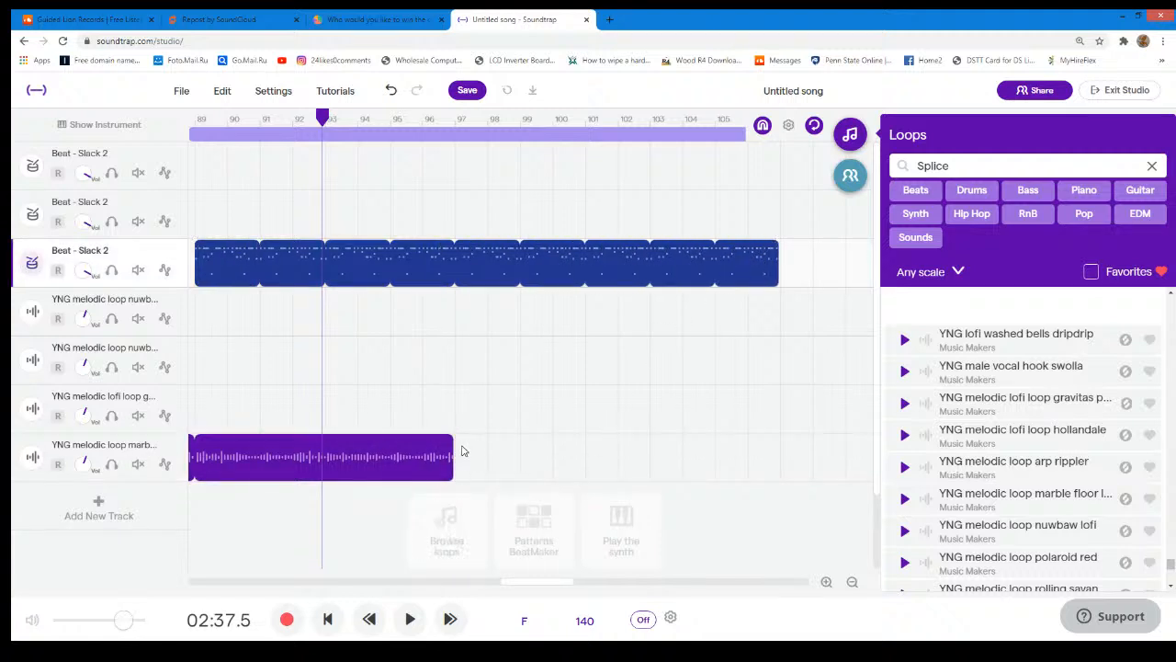
pyautogui.moveTo(448, 441)
pyautogui.mouseDown()
pyautogui.moveTo(472, 441)
pyautogui.moveTo(453, 441)
pyautogui.mouseUp()
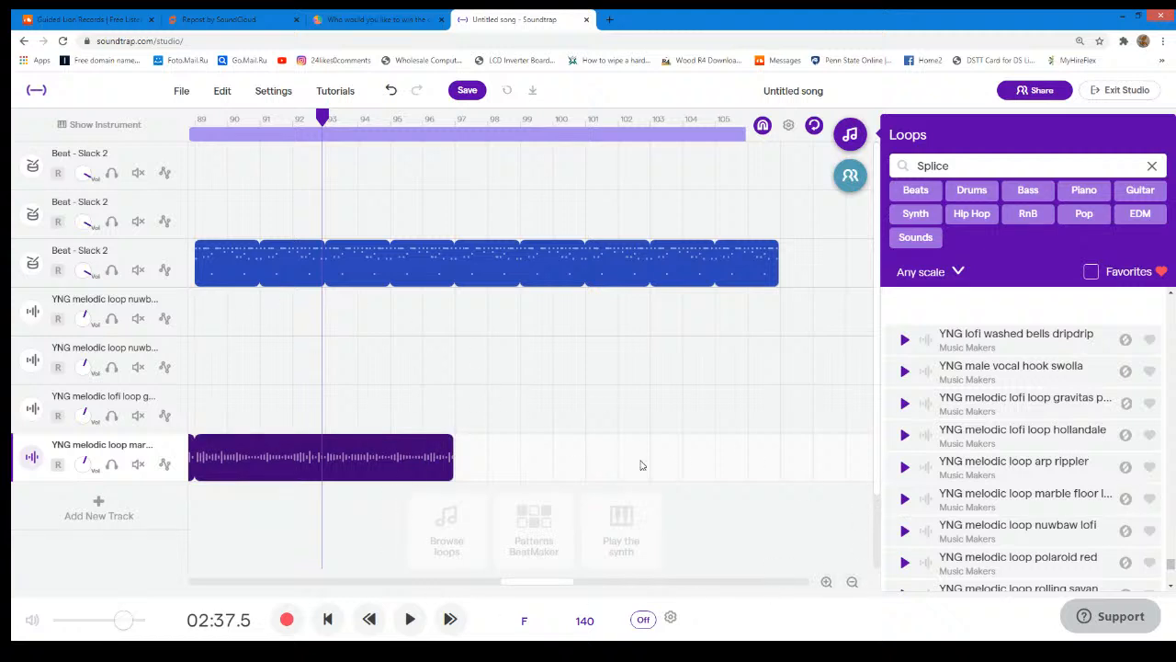
# - Duplicate the first "YNG melodic loop nuwbaw lofi" track and move the copied region to start at bar 97
pyautogui.scroll(-2, 932, 522)
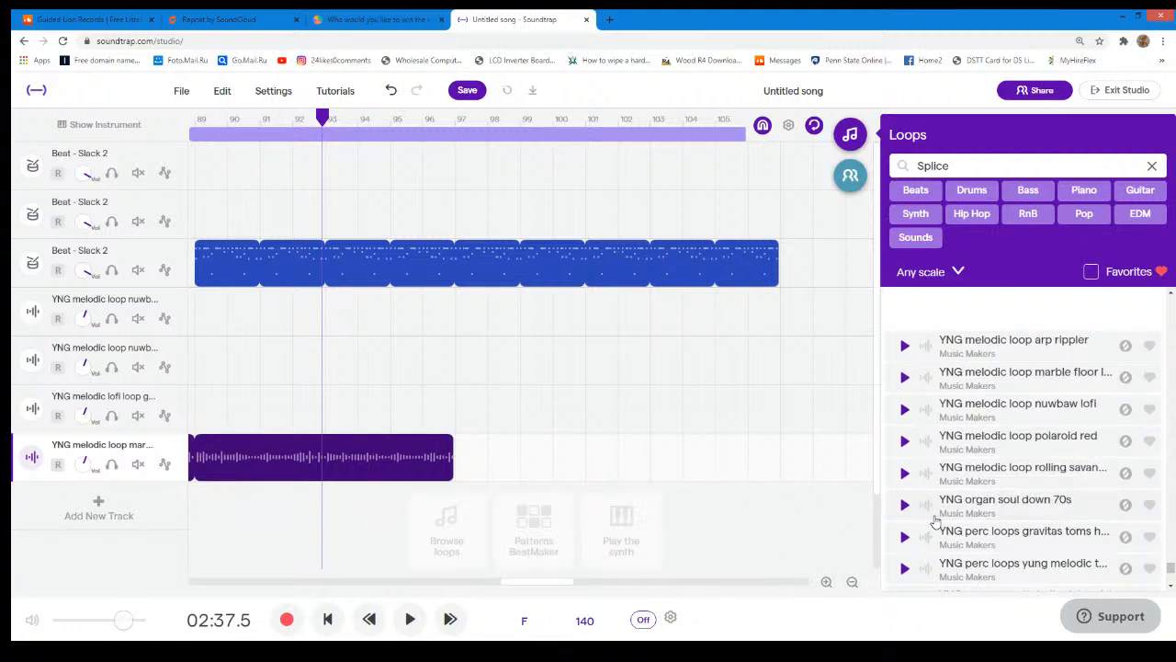
pyautogui.scroll(-2, 933, 520)
pyautogui.scroll(2, 933, 518)
pyautogui.rightClick(180, 304)
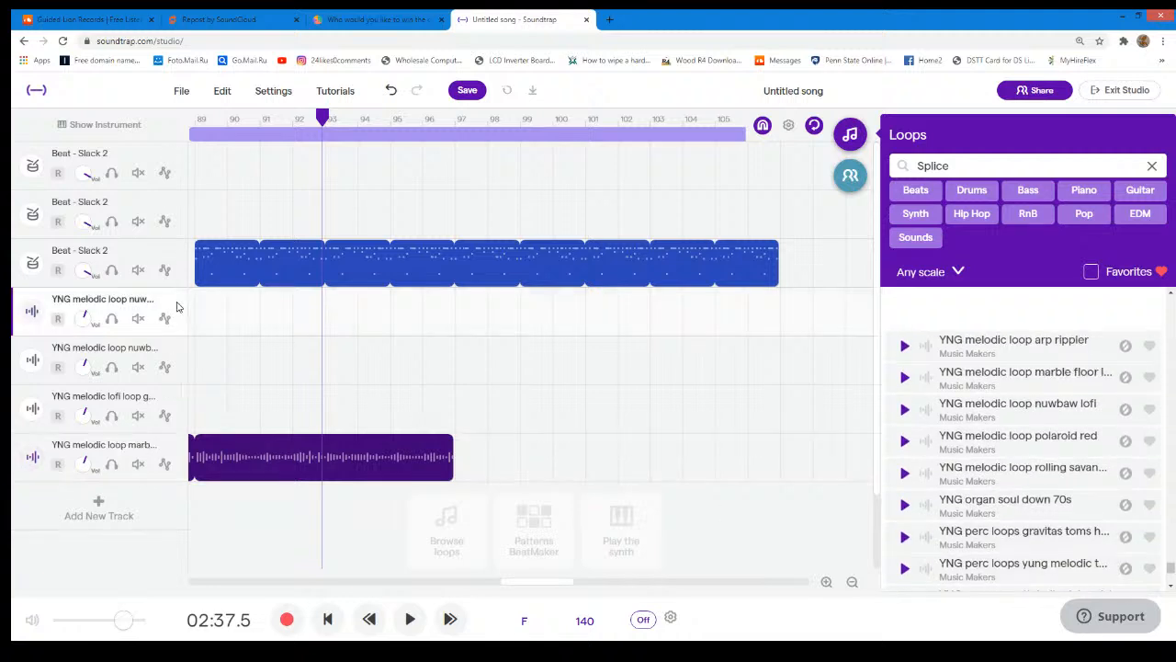
pyautogui.click(228, 355)
pyautogui.moveTo(537, 580); pyautogui.dragTo(198, 574)
pyautogui.moveTo(342, 365); pyautogui.dragTo(853, 349)
pyautogui.moveTo(933, 370); pyautogui.dragTo(541, 366)
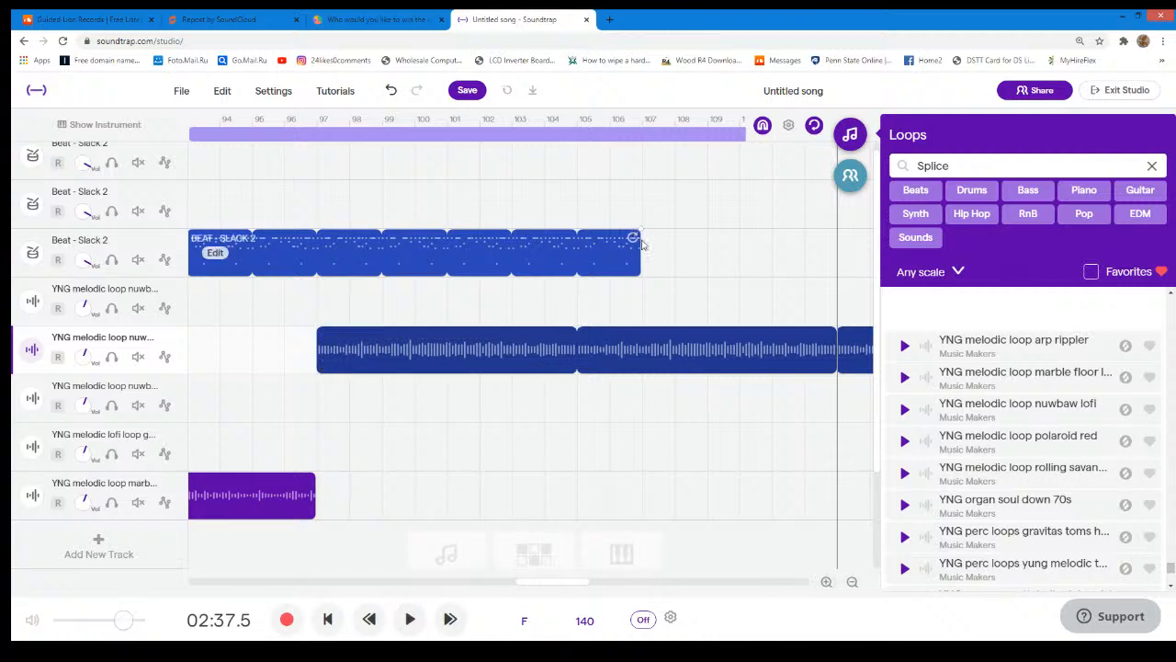
# - Shorten the third Slack 2 region to end at bar 105 and the copied nuwbaw lofi region to end at bar 113
pyautogui.moveTo(633, 238); pyautogui.dragTo(571, 239)
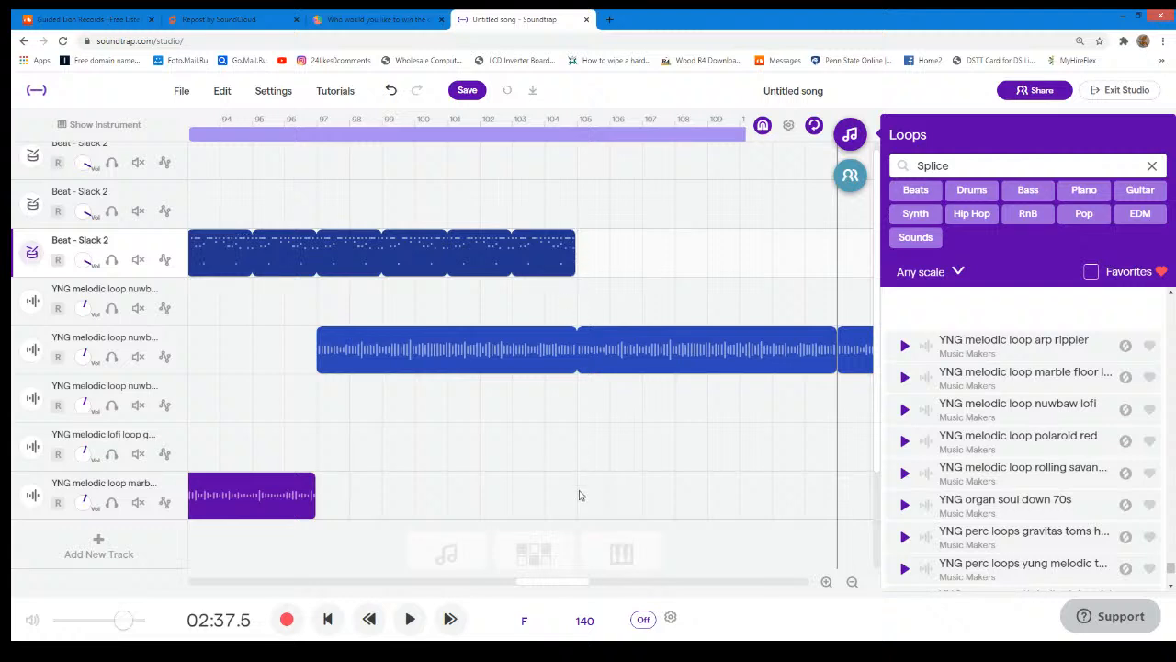
pyautogui.moveTo(571, 586); pyautogui.dragTo(627, 583)
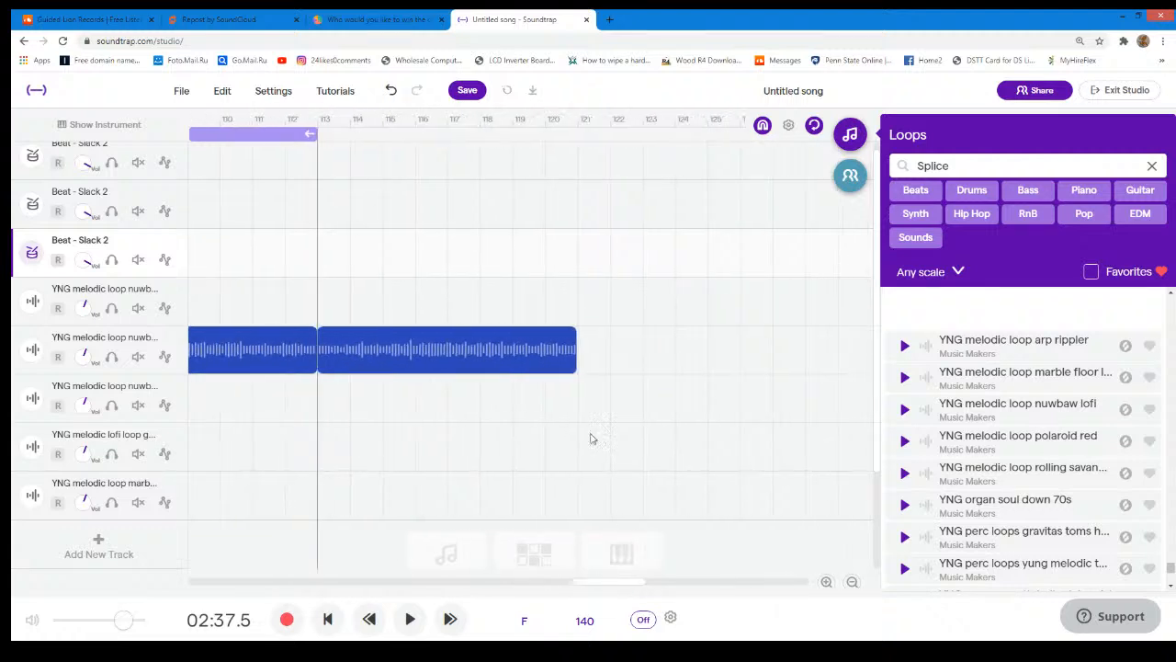
pyautogui.moveTo(565, 340); pyautogui.dragTo(315, 339)
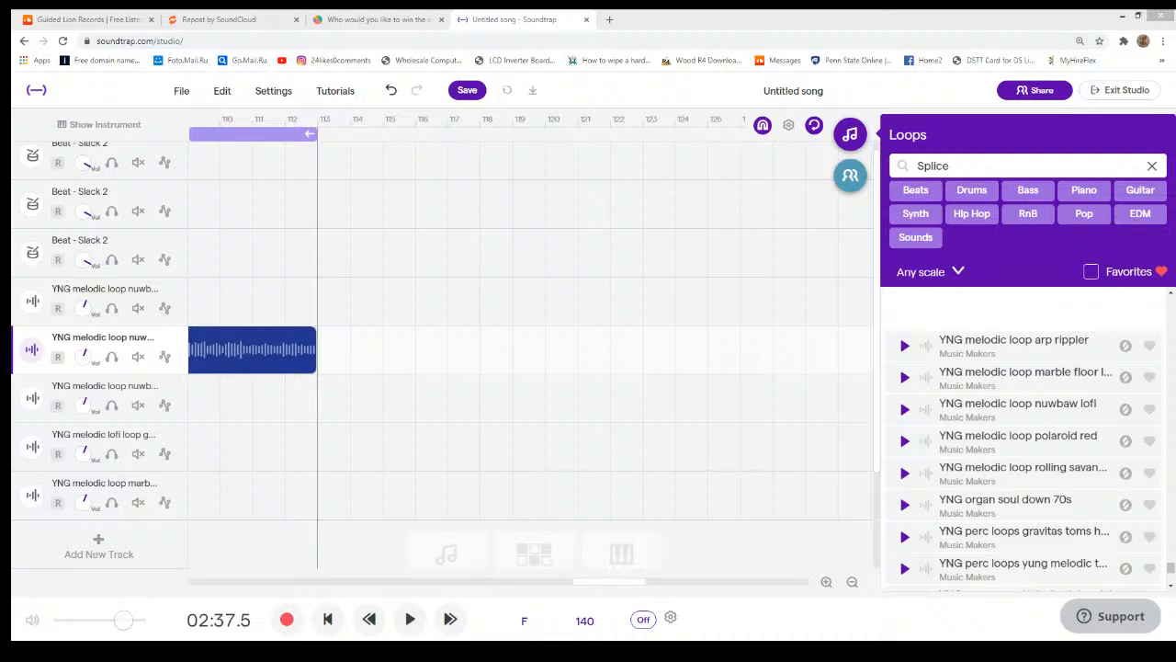
# - Add the lion sound on a new track starting at bar 8 and shorten its region to end at bar 9
pyautogui.moveTo(631, 582); pyautogui.dragTo(183, 524)
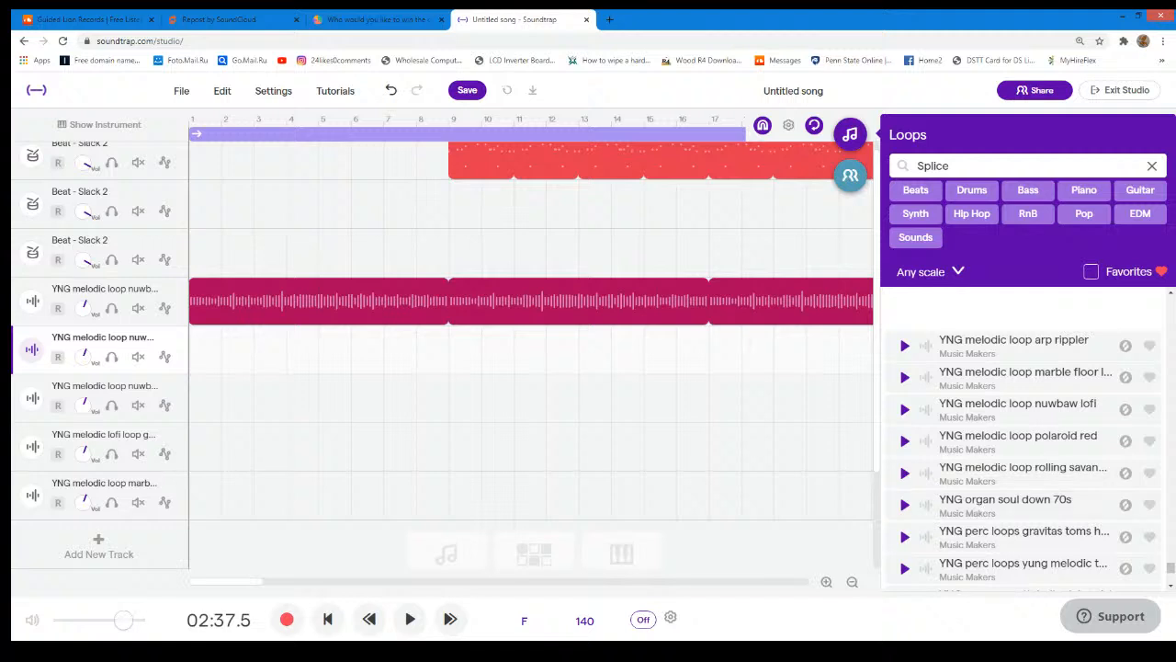
pyautogui.moveTo(1005, 503); pyautogui.dragTo(417, 507)
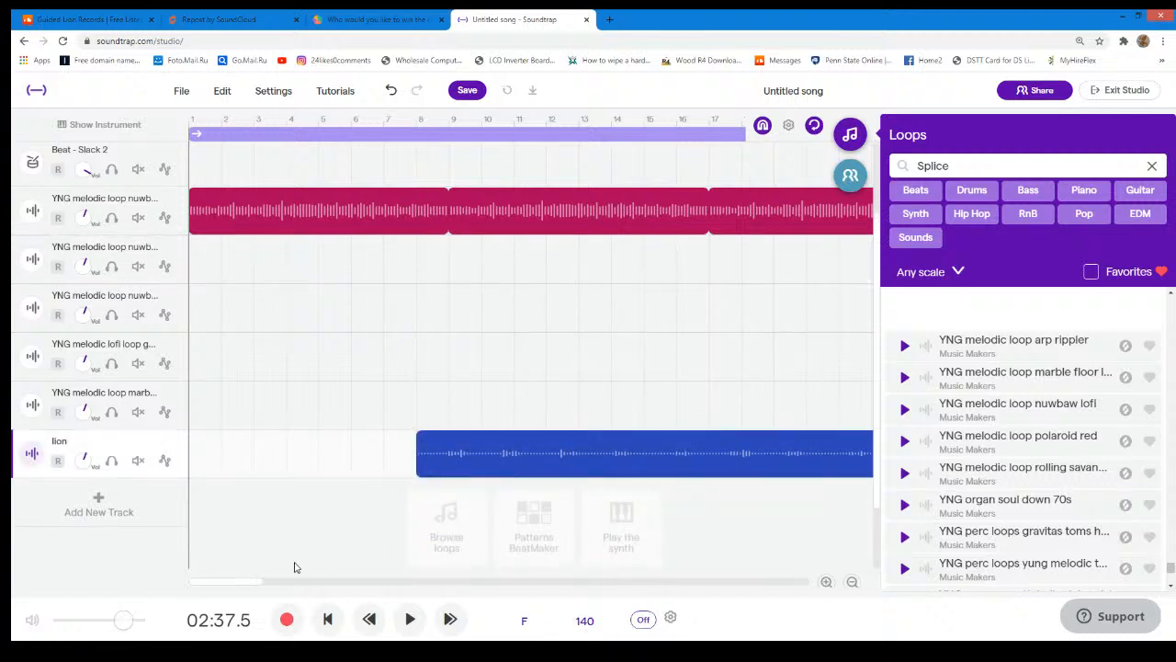
pyautogui.moveTo(257, 582); pyautogui.dragTo(312, 581)
pyautogui.moveTo(407, 469); pyautogui.dragTo(321, 471)
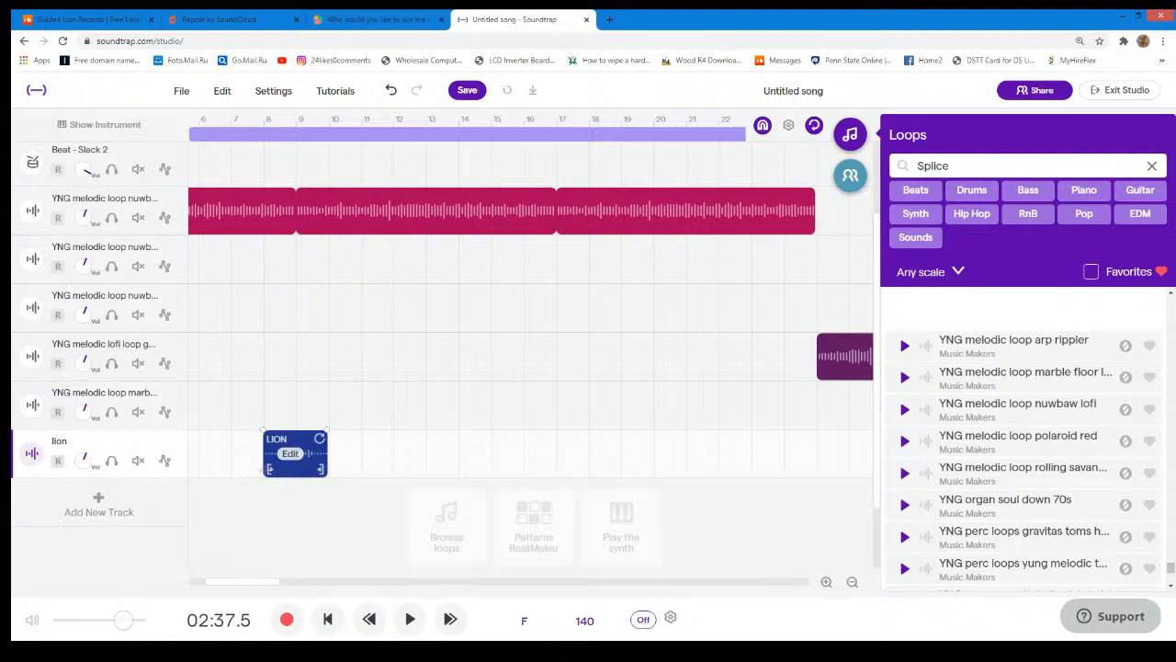
pyautogui.moveTo(265, 468)
pyautogui.mouseDown()
pyautogui.moveTo(303, 467)
pyautogui.moveTo(278, 467)
pyautogui.mouseUp()
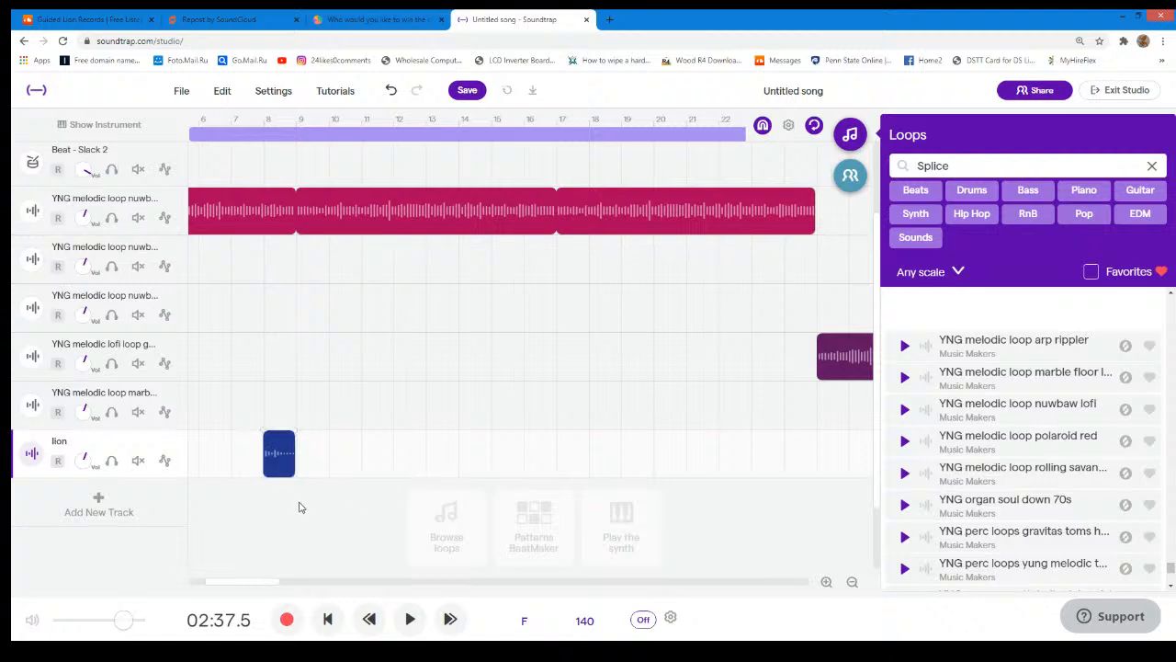
# - Duplicate the lion track with its one-bar region
pyautogui.rightClick(175, 450)
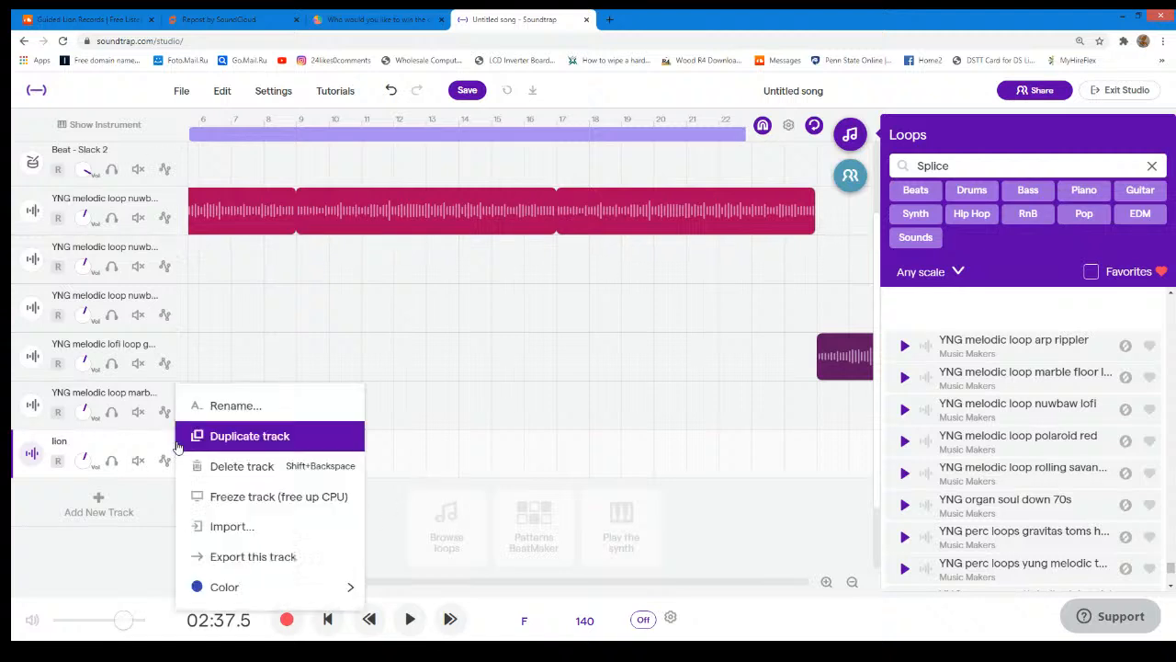
pyautogui.click(239, 448)
pyautogui.scroll(2, 385, 441)
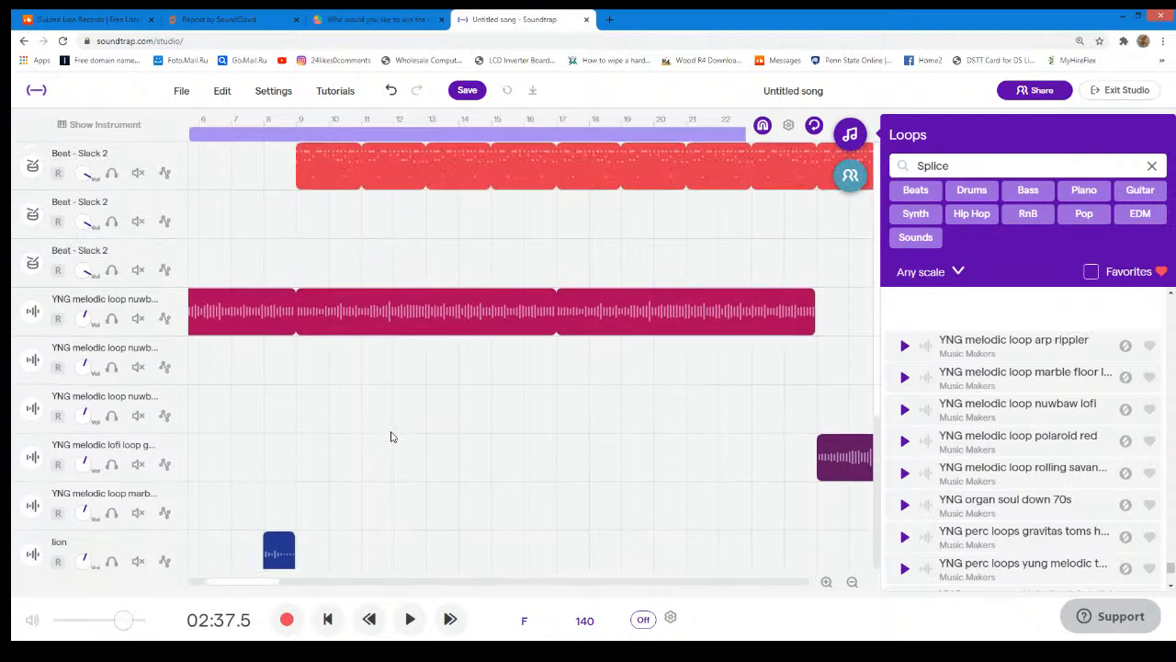
pyautogui.scroll(-2, 390, 436)
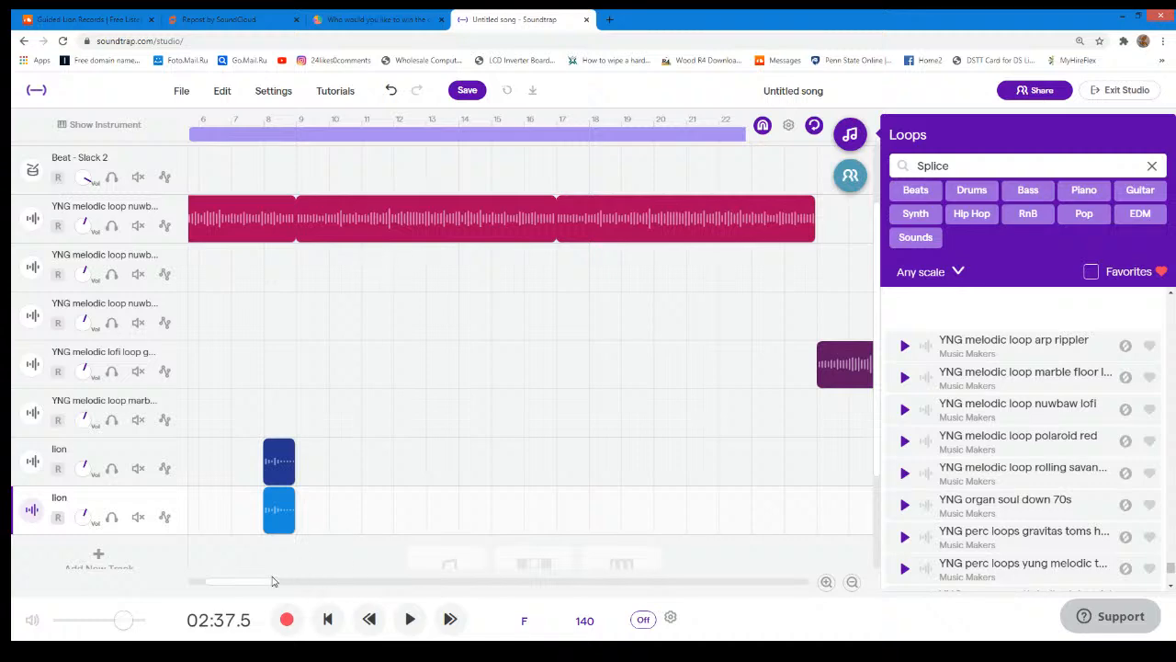
# - Move the region on the second lion track to bar 56, just before the Slack 2 beat returns
pyautogui.hscroll(10, 272, 580)
pyautogui.scroll(2, 594, 412)
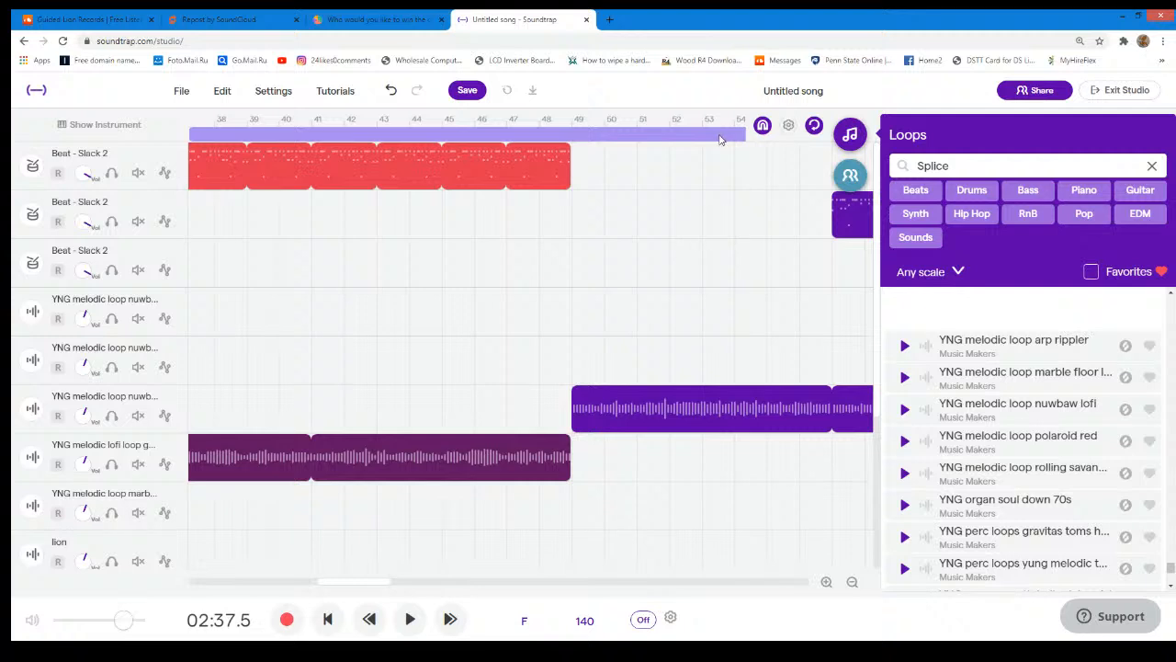
pyautogui.click(733, 123)
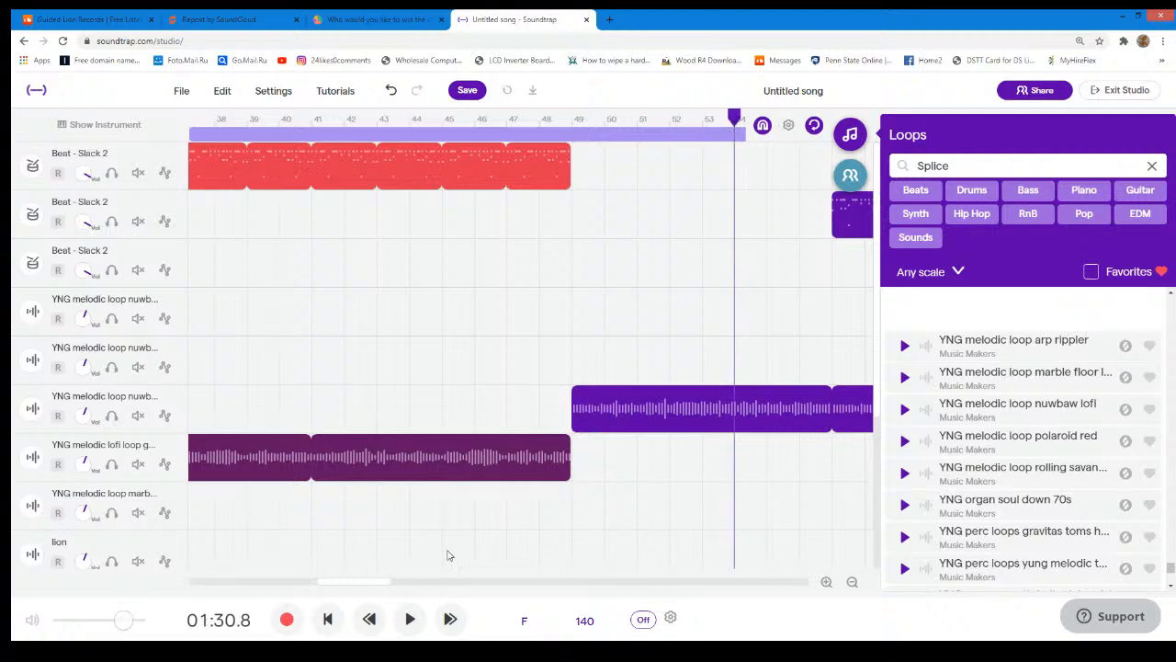
pyautogui.scroll(-3, 434, 563)
pyautogui.moveTo(375, 582); pyautogui.dragTo(230, 554)
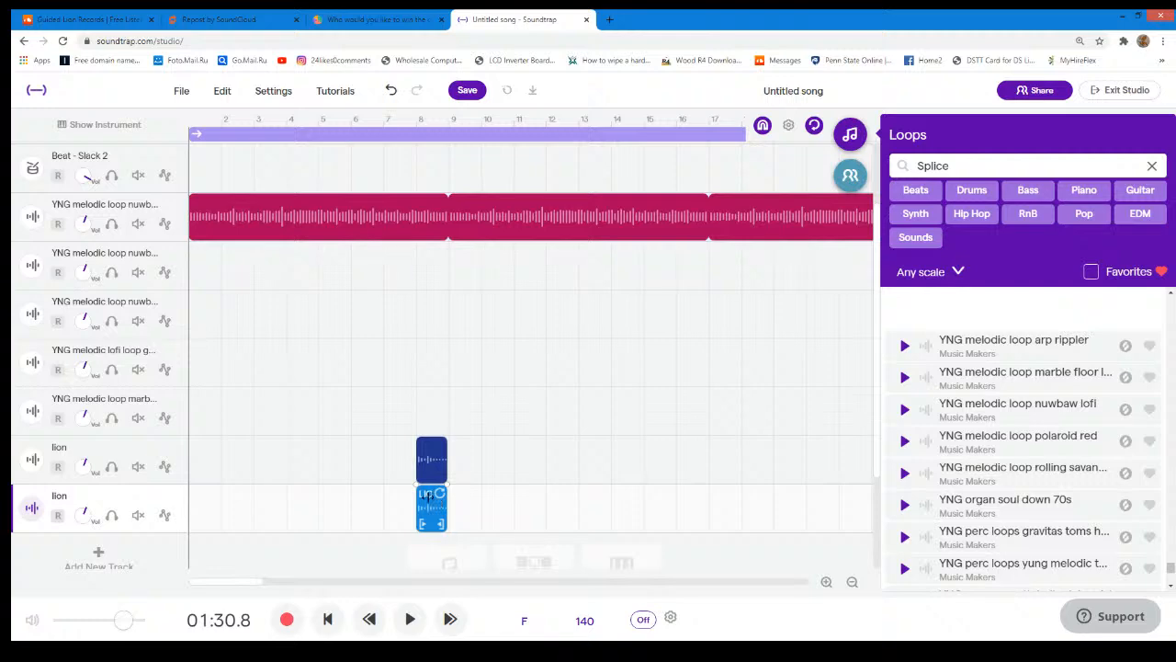
pyautogui.click(430, 502)
pyautogui.moveTo(438, 499); pyautogui.dragTo(737, 520)
pyautogui.scroll(3, 766, 498)
pyautogui.scroll(-3, 776, 493)
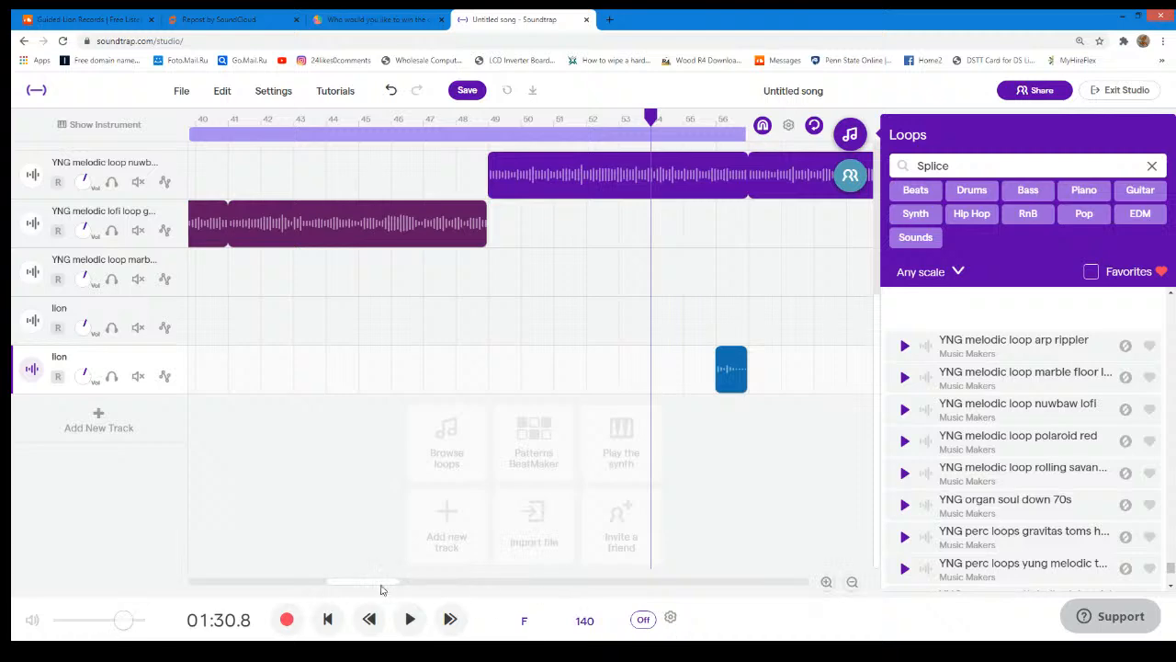
# - Duplicate the second lion track with its region at bar 56
pyautogui.moveTo(380, 583); pyautogui.dragTo(509, 586)
pyautogui.scroll(3, 541, 546)
pyautogui.scroll(-4, 510, 562)
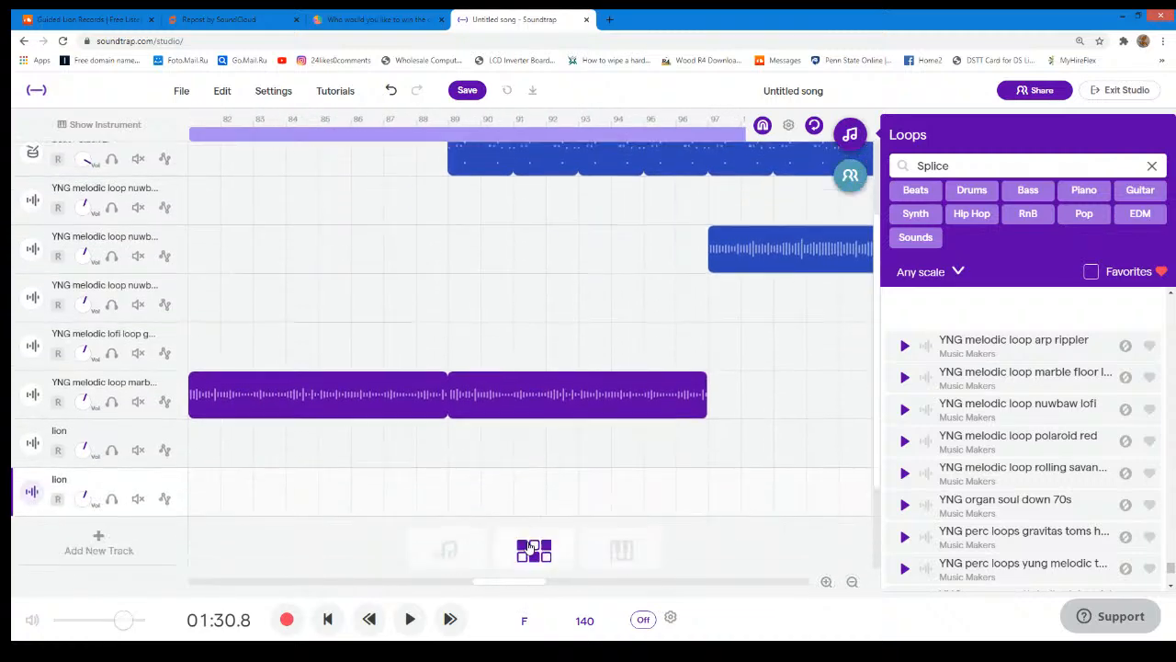
pyautogui.moveTo(506, 582); pyautogui.dragTo(385, 579)
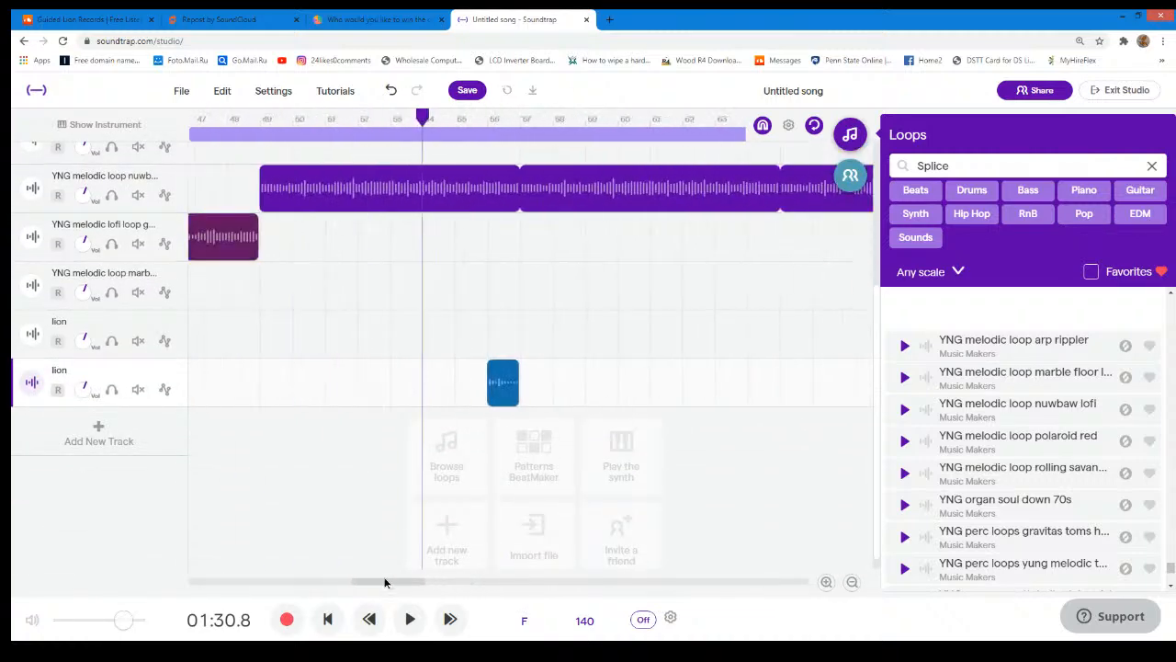
pyautogui.click(166, 387)
pyautogui.click(168, 389)
pyautogui.click(173, 372)
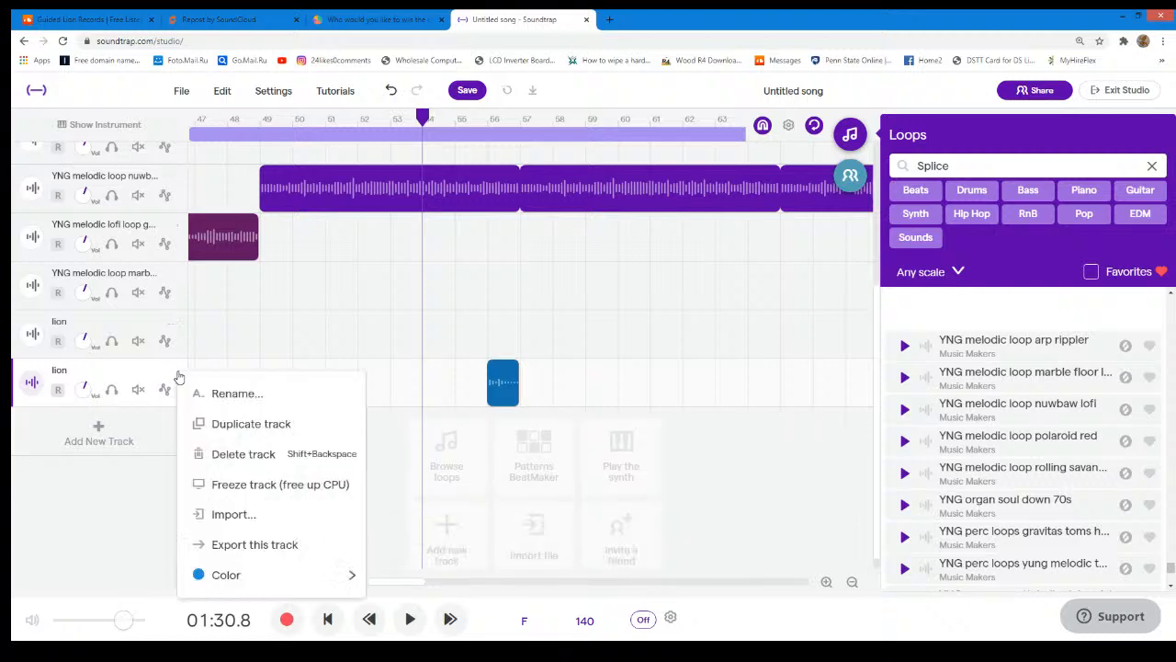
pyautogui.click(268, 424)
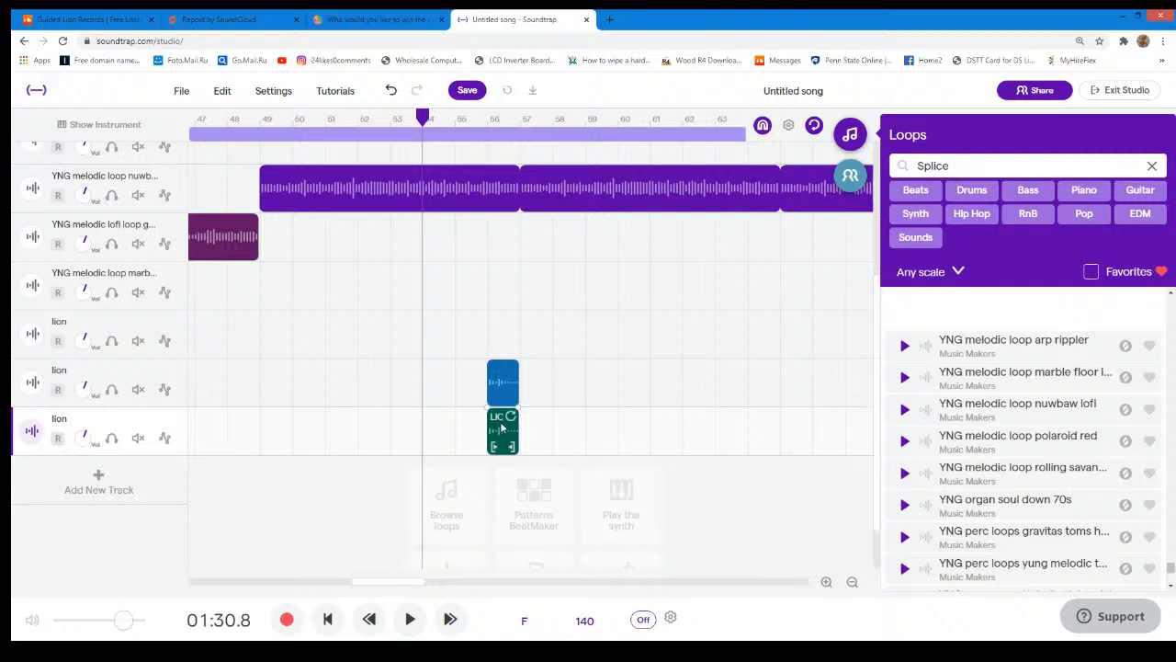
# - Move the third lion track's region to bar 112 so it ends together with the last nuwbaw lofi region
pyautogui.moveTo(503, 425); pyautogui.dragTo(663, 430)
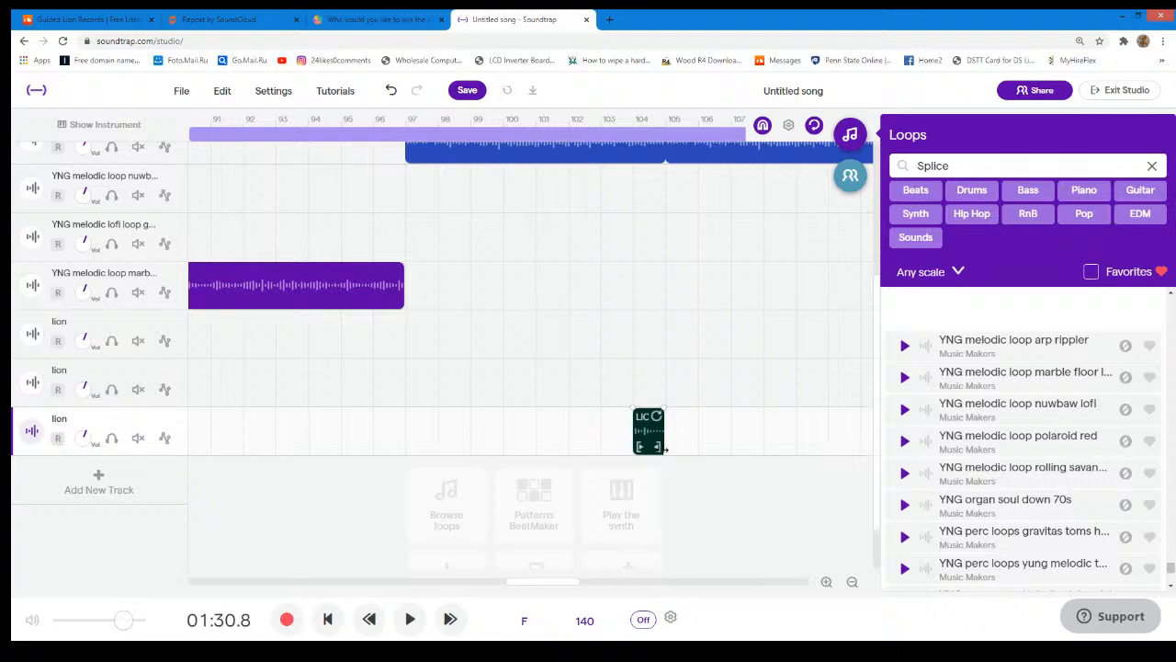
pyautogui.scroll(5, 690, 412)
pyautogui.scroll(-5, 694, 414)
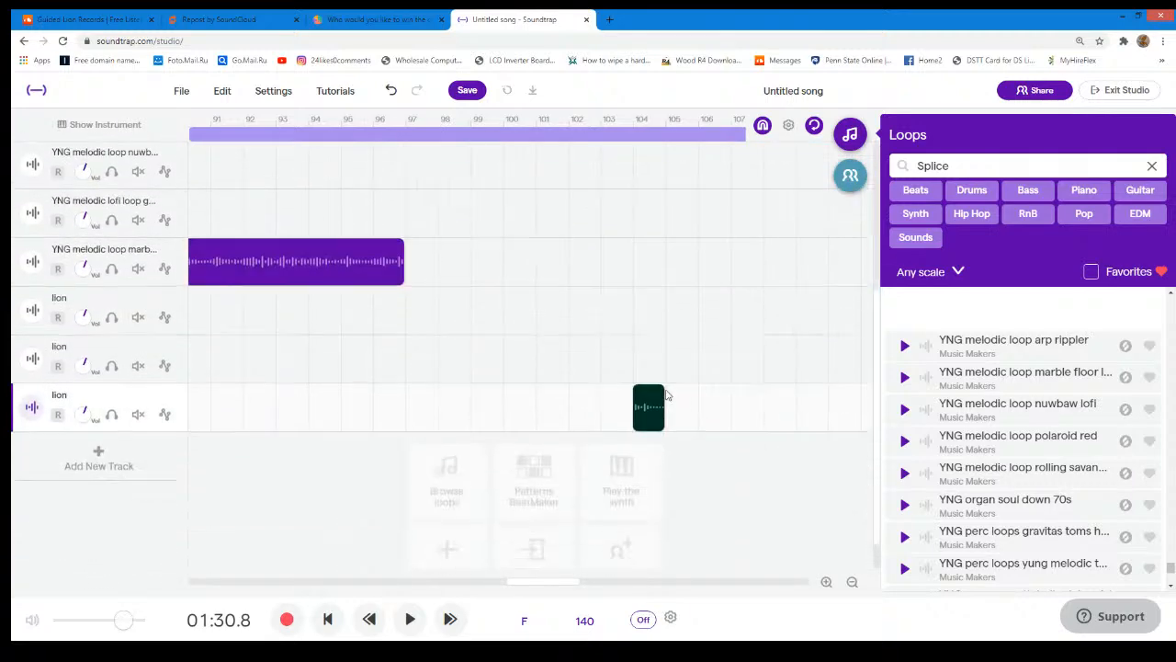
pyautogui.moveTo(651, 407); pyautogui.dragTo(906, 407)
pyautogui.moveTo(785, 423); pyautogui.dragTo(754, 425)
pyautogui.scroll(3, 754, 426)
pyautogui.scroll(-2, 753, 428)
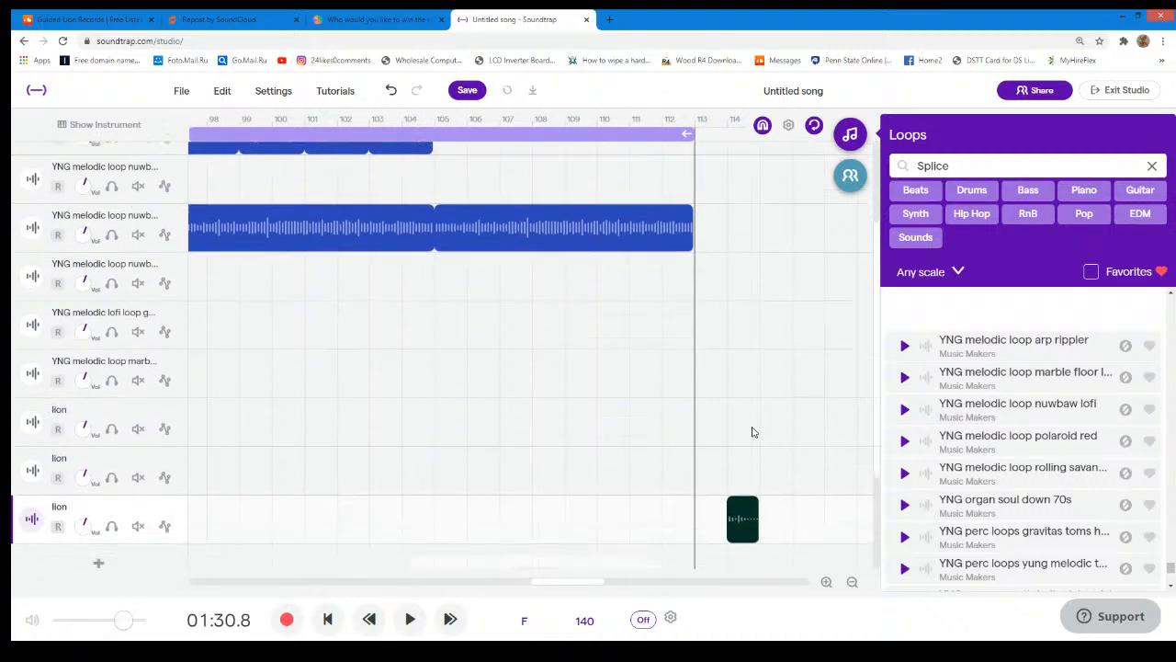
pyautogui.scroll(-2, 751, 432)
pyautogui.moveTo(742, 404); pyautogui.dragTo(679, 406)
pyautogui.scroll(3, 685, 386)
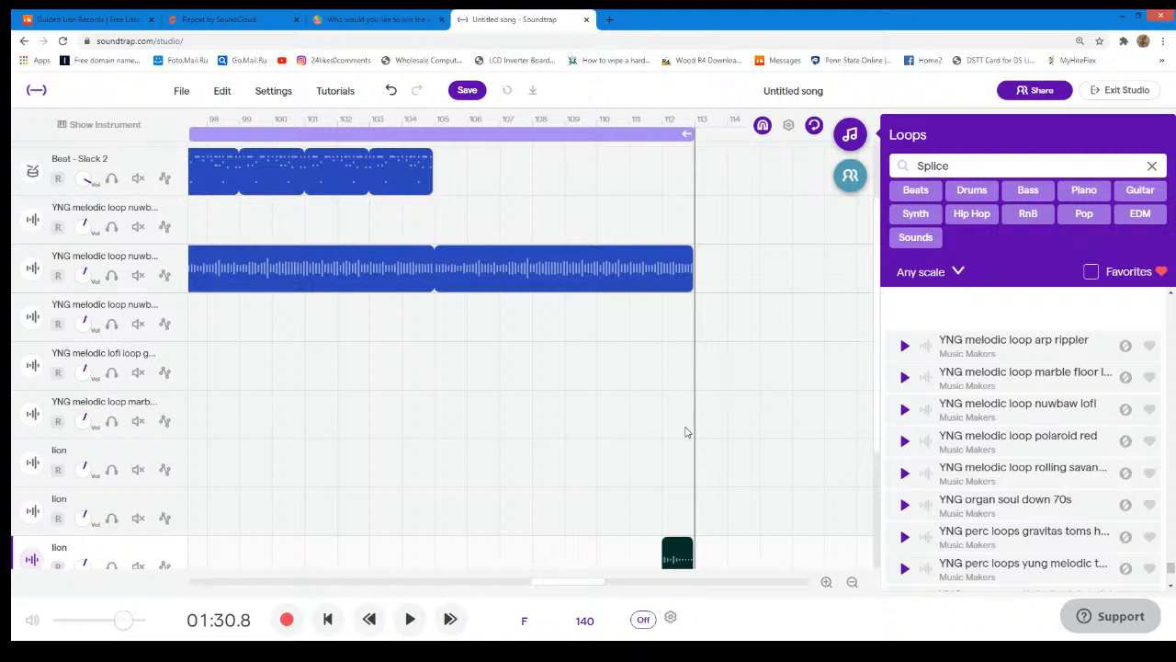
pyautogui.scroll(-2, 684, 432)
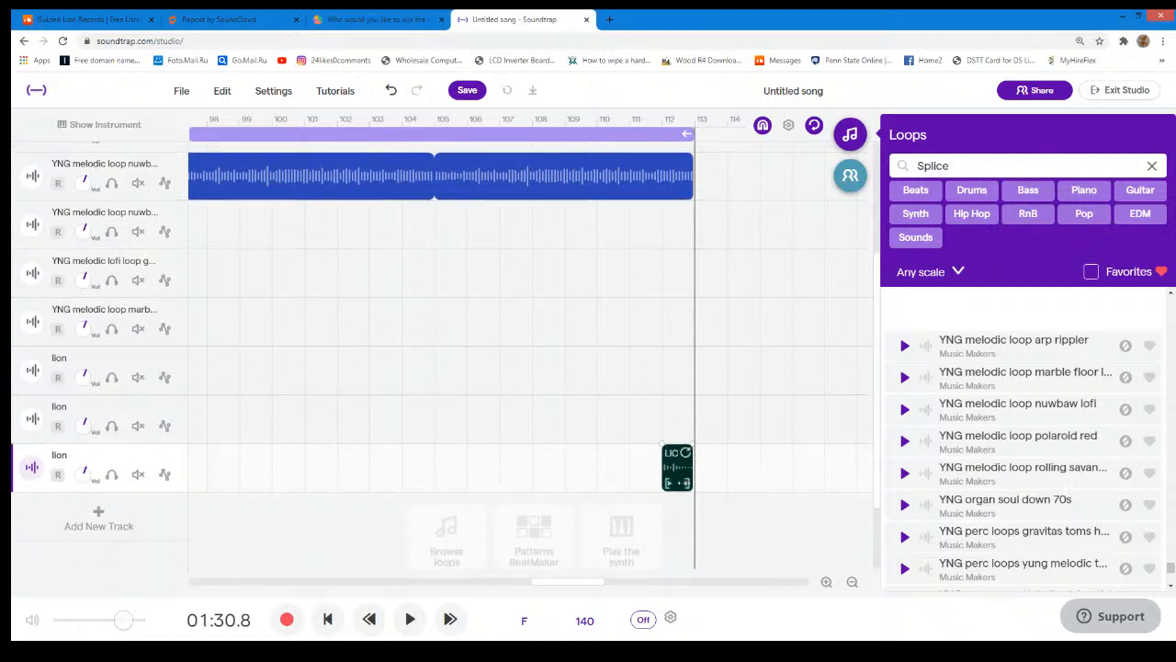
pyautogui.moveTo(682, 482); pyautogui.dragTo(672, 482)
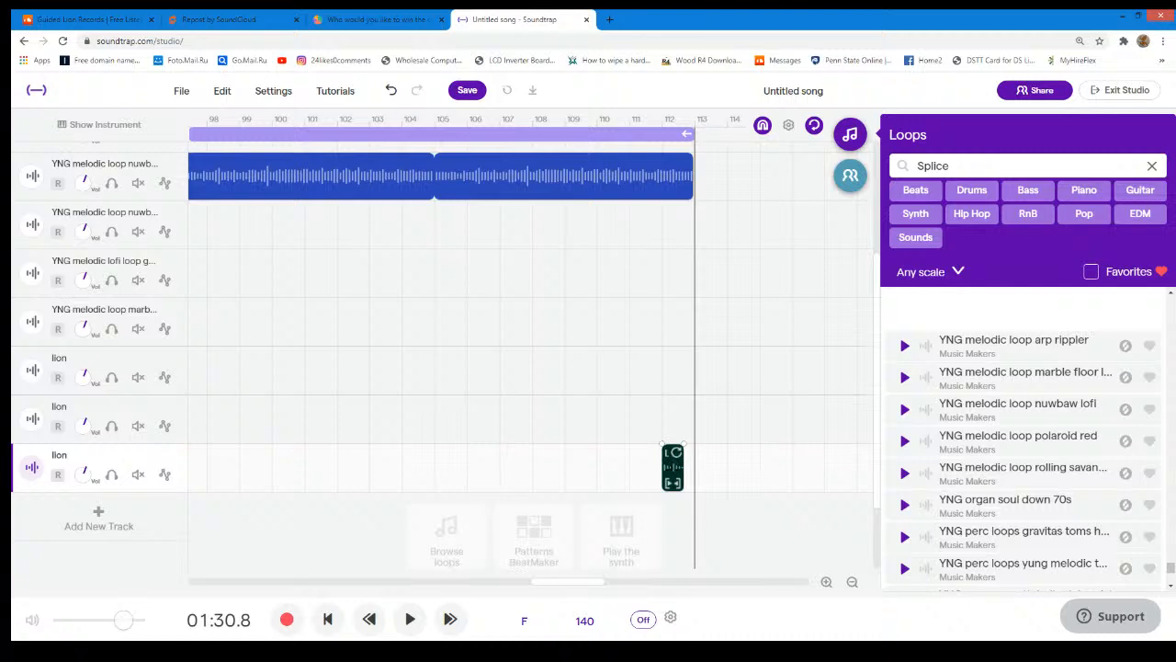
pyautogui.moveTo(684, 482); pyautogui.dragTo(691, 483)
pyautogui.scroll(2, 723, 392)
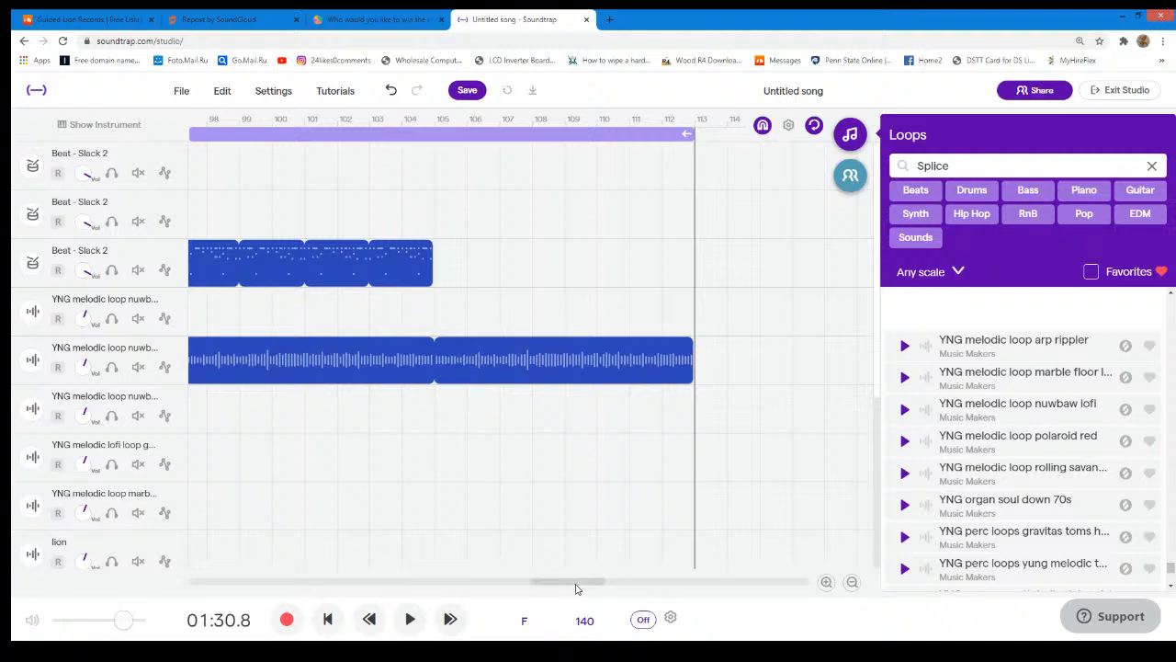
# - Duplicate the third lion track with its region at bar 112
pyautogui.moveTo(574, 590); pyautogui.dragTo(524, 566)
pyautogui.scroll(-3, 538, 543)
pyautogui.scroll(3, 538, 551)
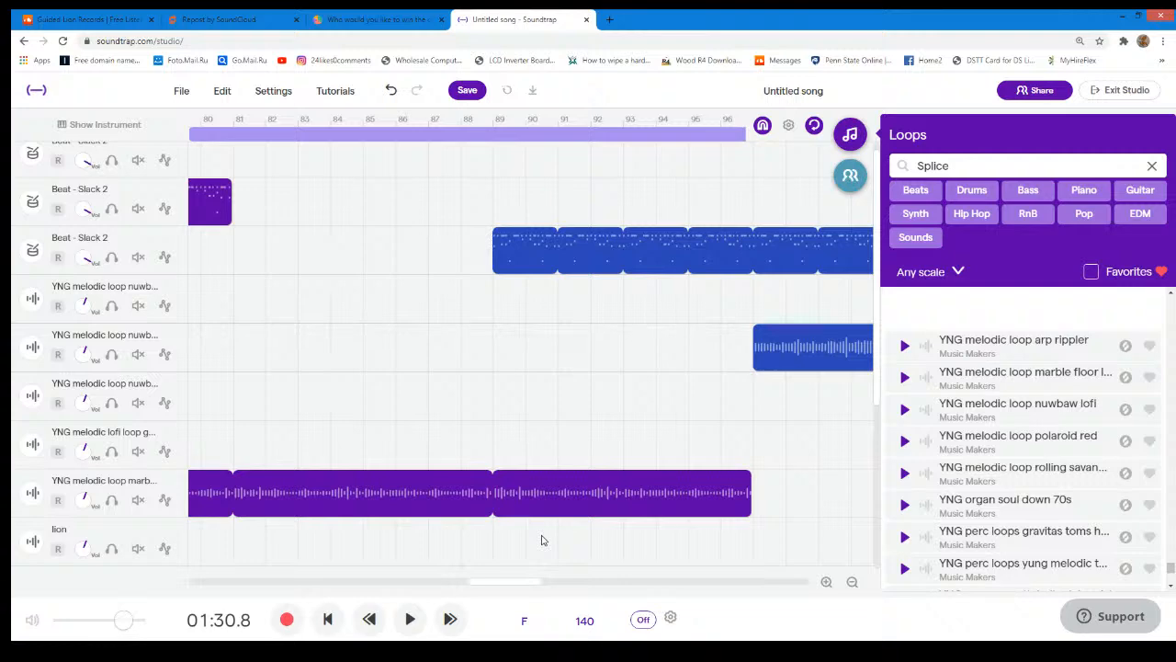
pyautogui.scroll(-4, 541, 541)
pyautogui.moveTo(525, 583); pyautogui.dragTo(588, 579)
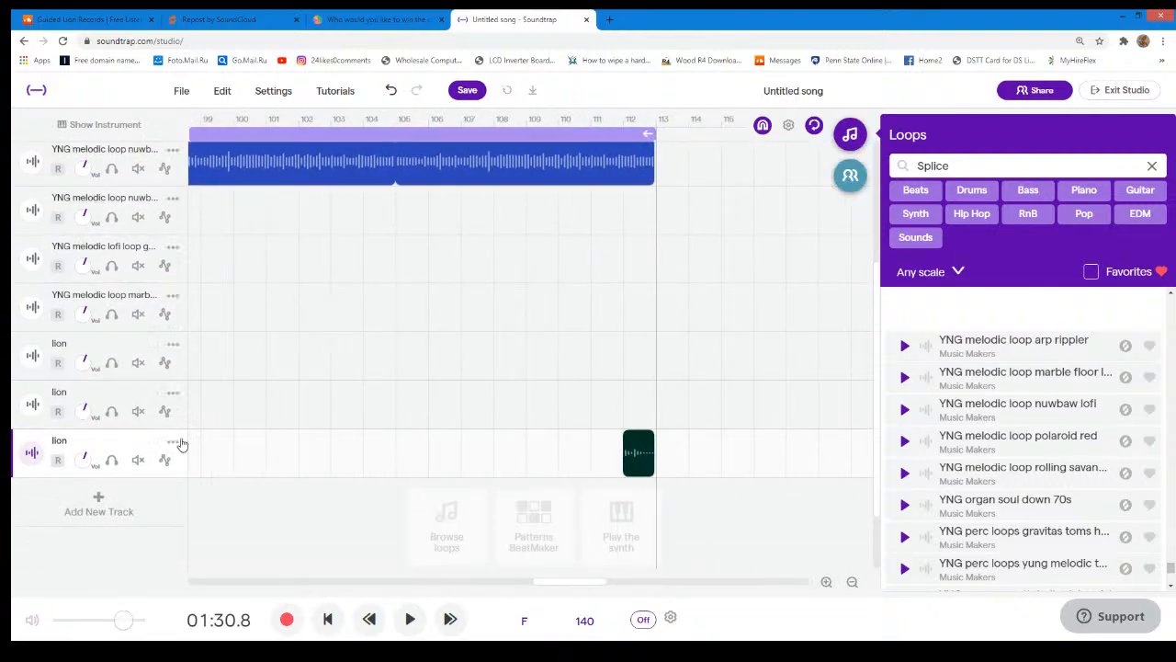
pyautogui.rightClick(183, 445)
pyautogui.click(237, 445)
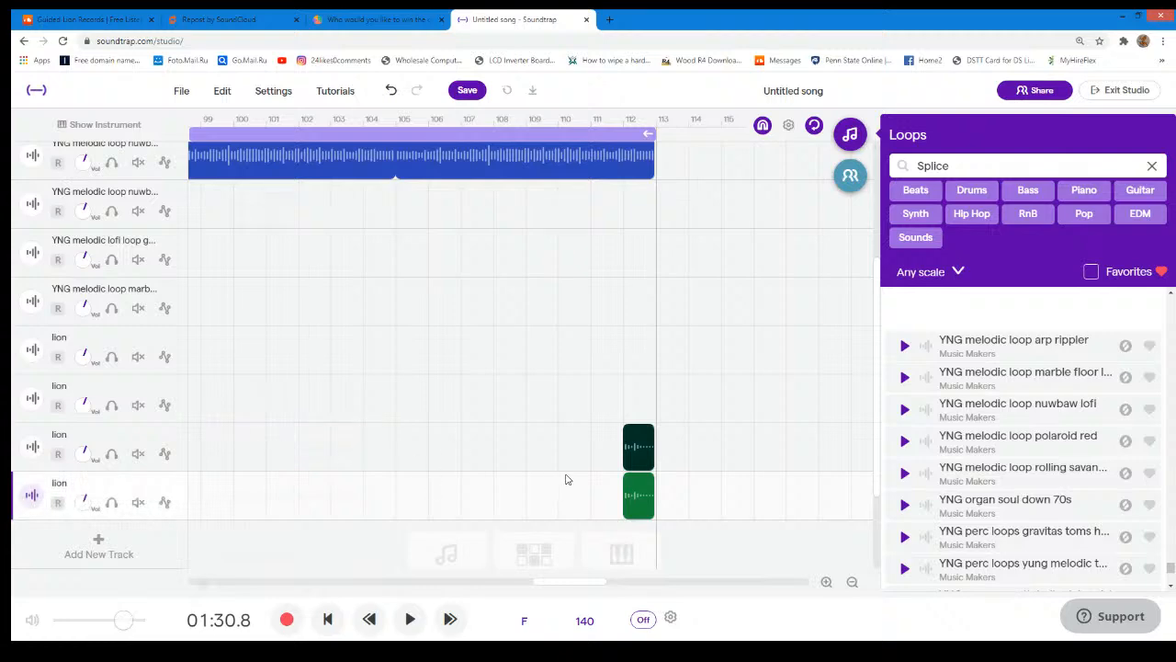
# - Move the fourth lion track's region to bar 88, just before the third Slack 2 region starts
pyautogui.moveTo(639, 489); pyautogui.dragTo(195, 483)
pyautogui.scroll(3, 309, 450)
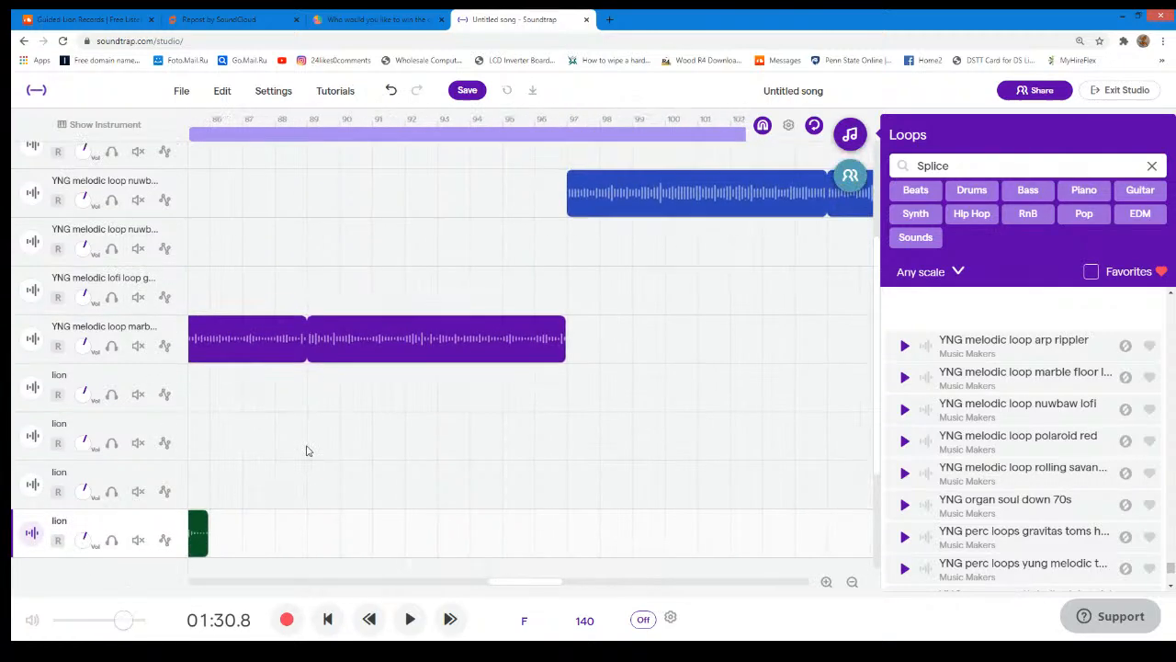
pyautogui.scroll(-2, 314, 452)
pyautogui.scroll(-1, 312, 455)
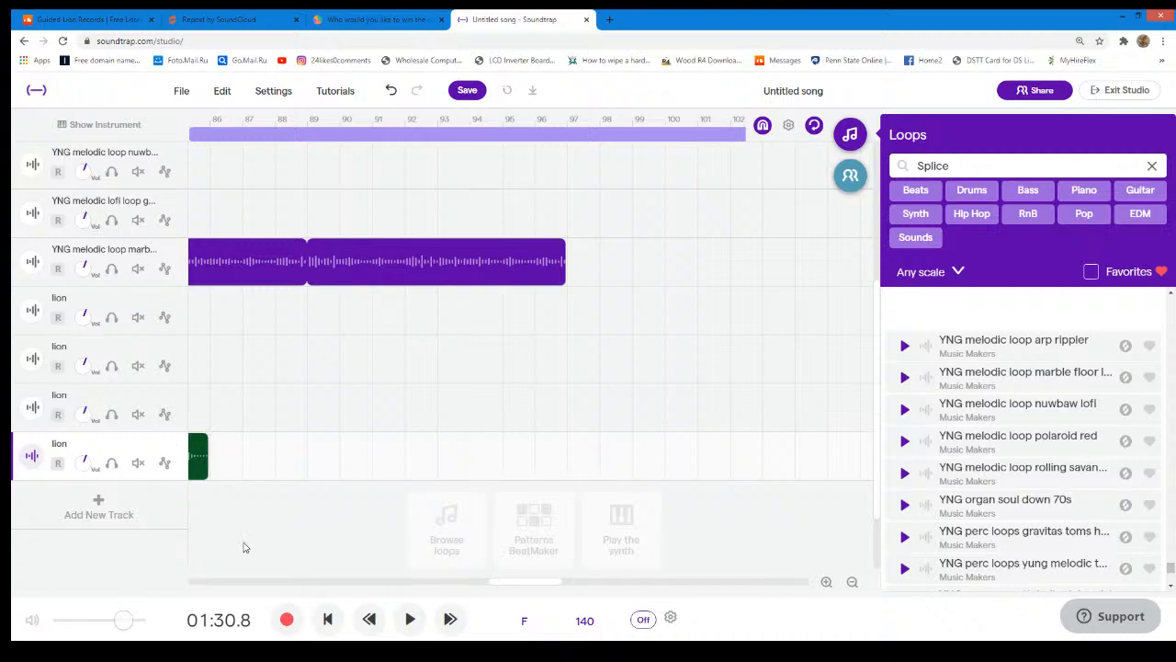
pyautogui.moveTo(535, 585); pyautogui.dragTo(500, 578)
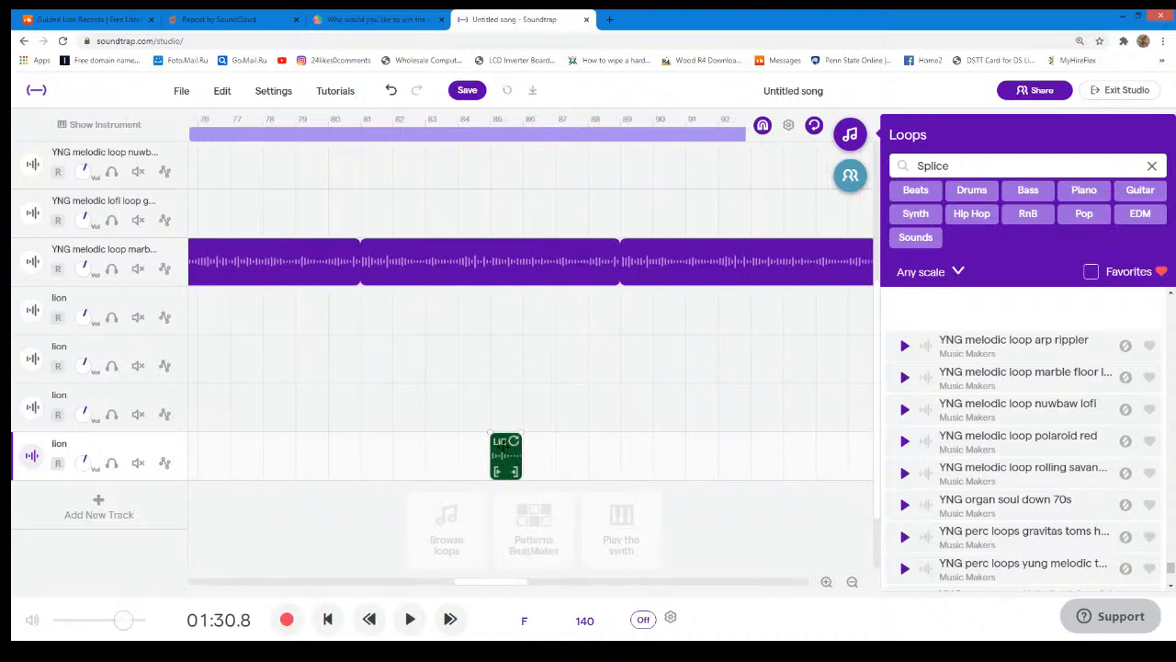
pyautogui.moveTo(516, 471); pyautogui.dragTo(728, 470)
pyautogui.scroll(3, 738, 459)
pyautogui.scroll(-3, 738, 459)
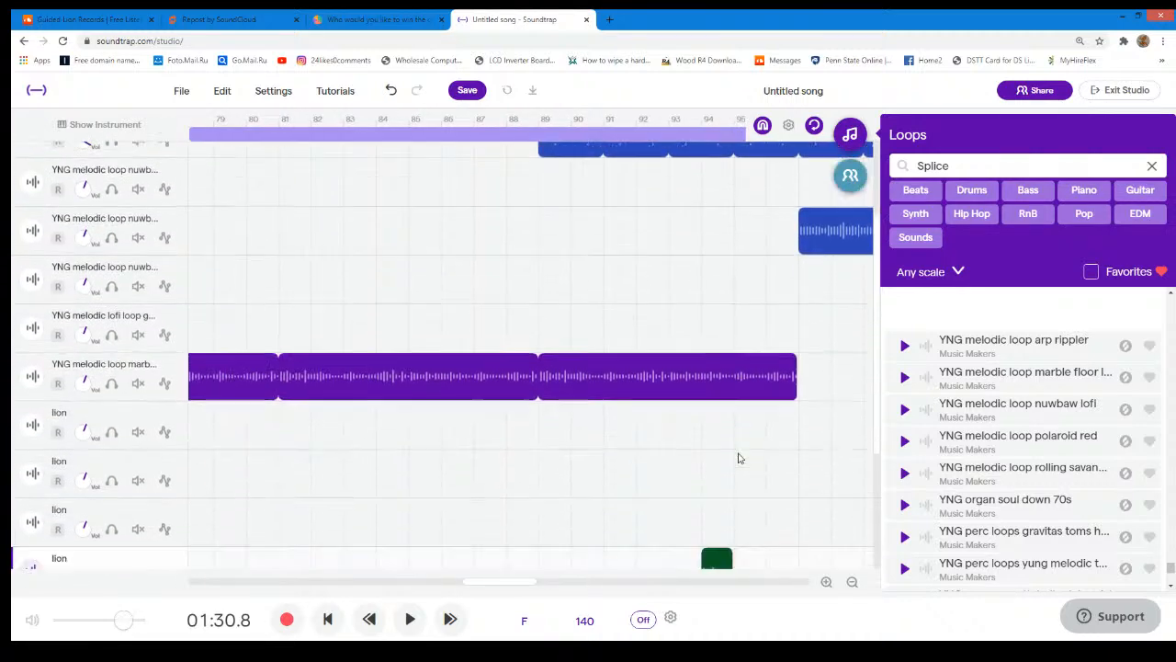
pyautogui.moveTo(720, 490); pyautogui.dragTo(525, 490)
pyautogui.scroll(3, 560, 464)
pyautogui.scroll(-4, 569, 461)
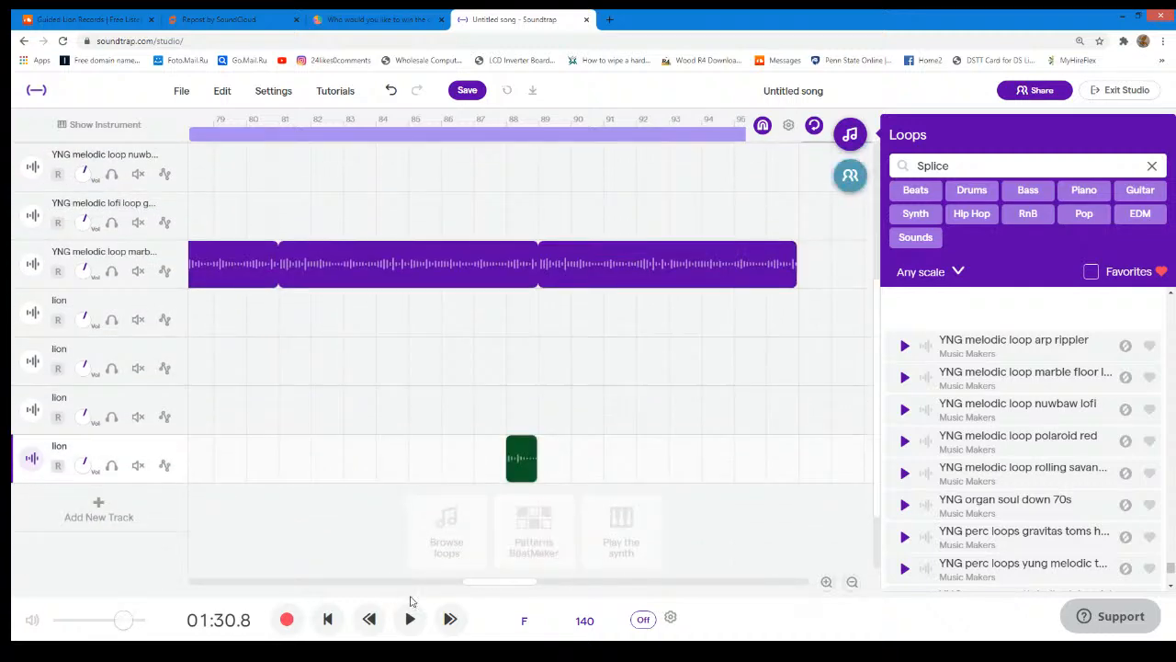
# - Play the song from the beginning to check how the first lion sound leads into the beat
pyautogui.moveTo(481, 583); pyautogui.dragTo(287, 604)
pyautogui.scroll(5, 420, 475)
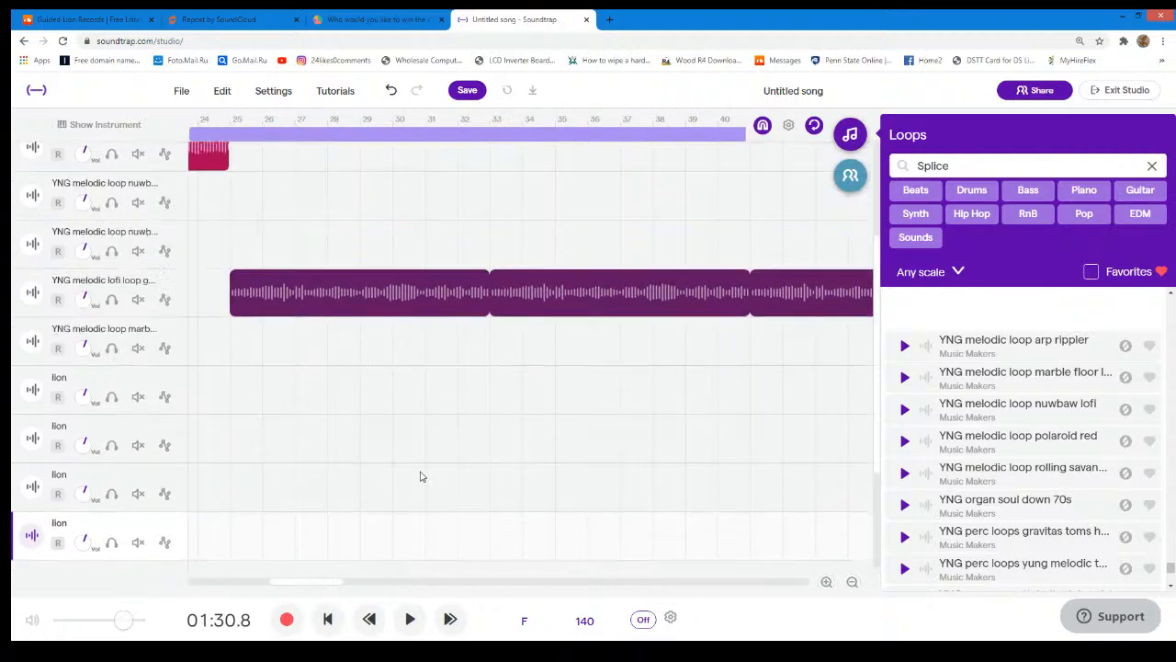
pyautogui.moveTo(305, 583); pyautogui.dragTo(189, 583)
pyautogui.scroll(-2, 586, 471)
pyautogui.scroll(-2, 586, 471)
pyautogui.scroll(5, 286, 379)
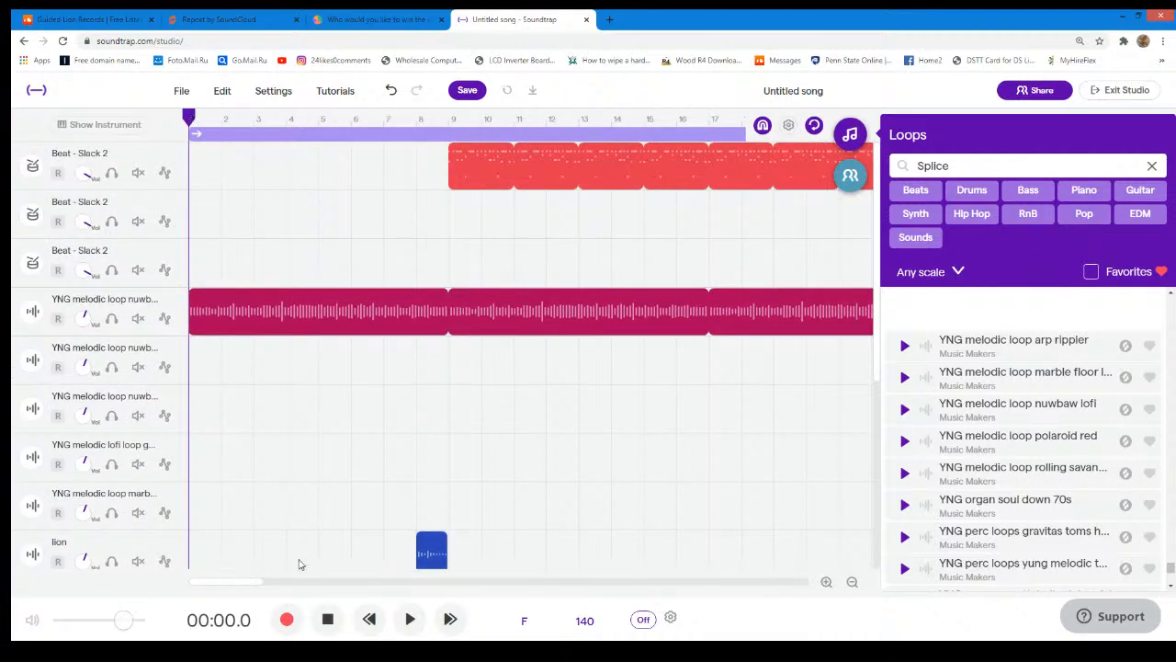
pyautogui.click(410, 619)
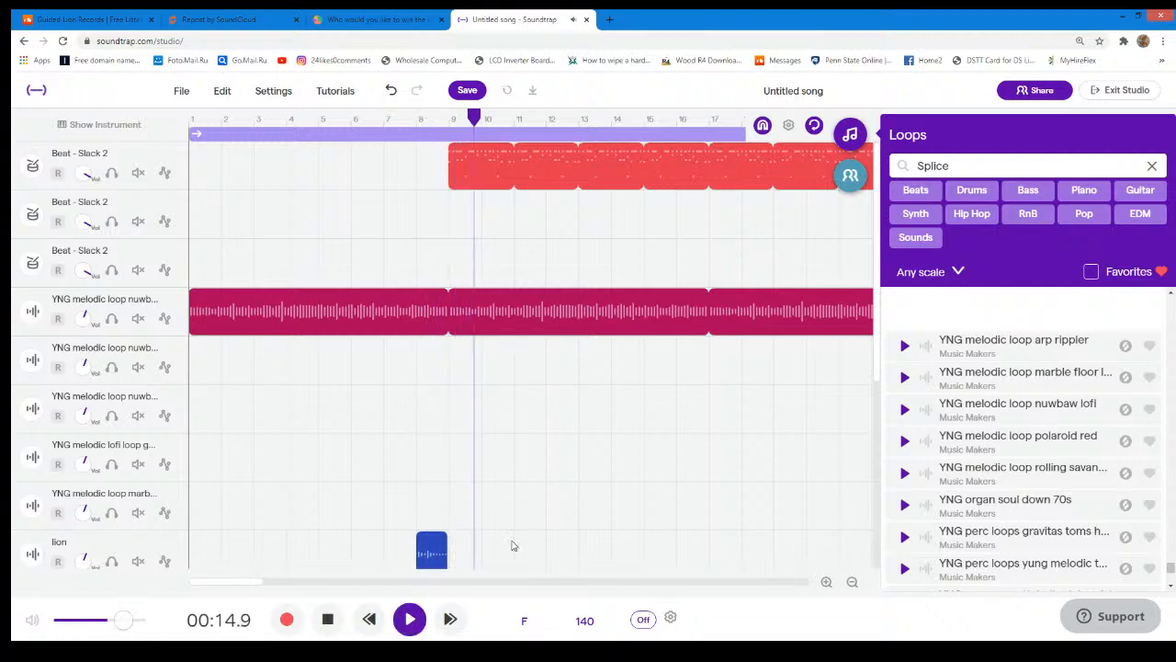
# - Lower the volume of all four lion tracks and replay the song from the beginning
pyautogui.scroll(-5, 79, 473)
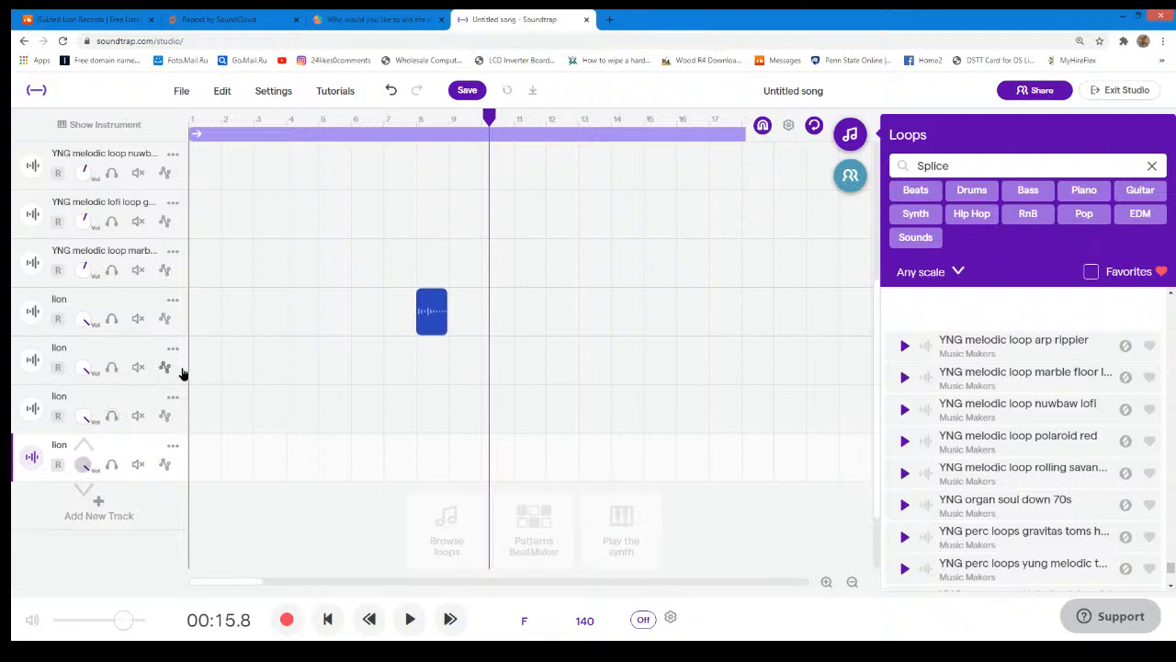
pyautogui.moveTo(491, 120); pyautogui.dragTo(38, 201)
pyautogui.click(410, 618)
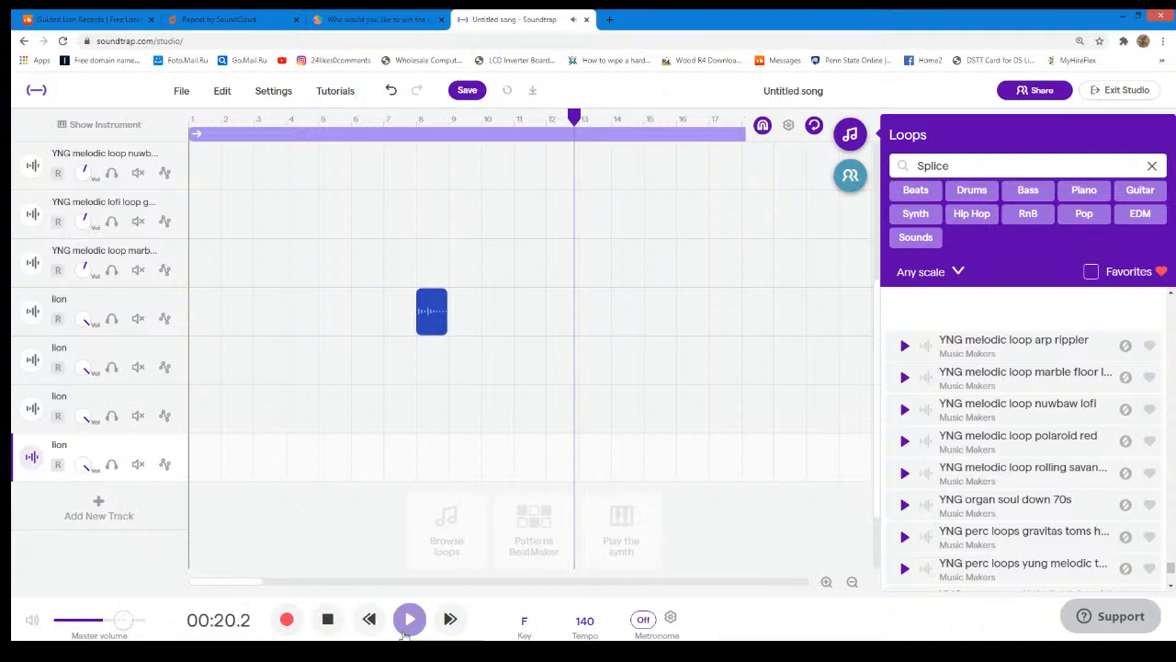
# - Listen to the song through to its last bars, stop playback, and return the playhead to bar 1
pyautogui.scroll(5, 371, 534)
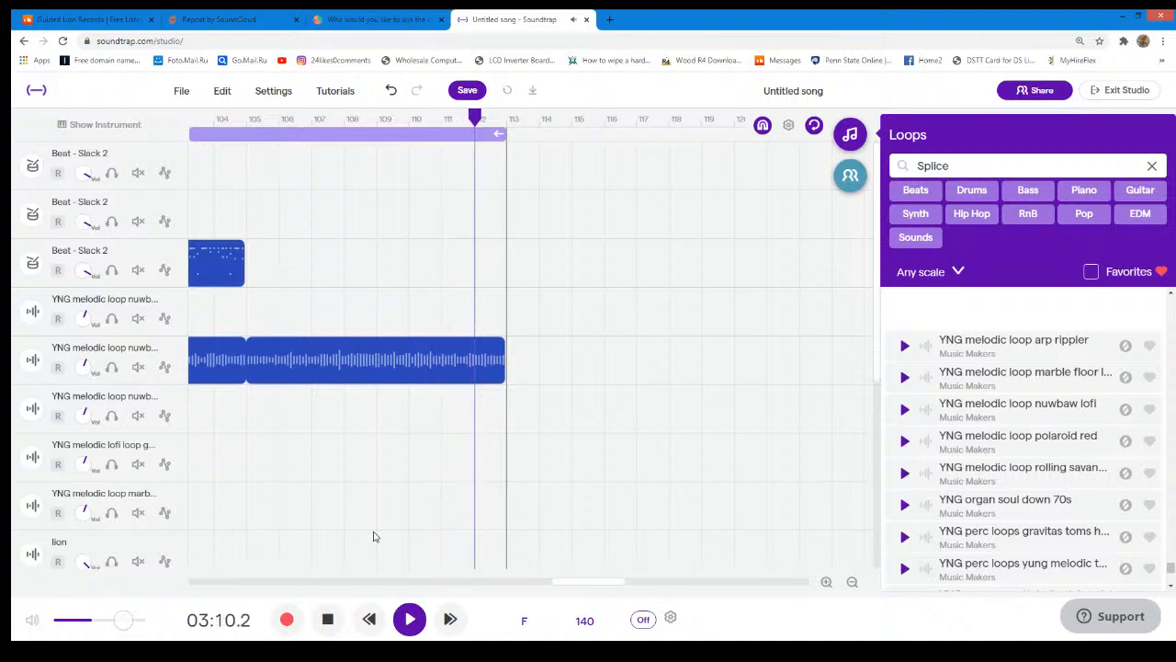
pyautogui.click(410, 618)
pyautogui.moveTo(198, 114); pyautogui.dragTo(186, 113)
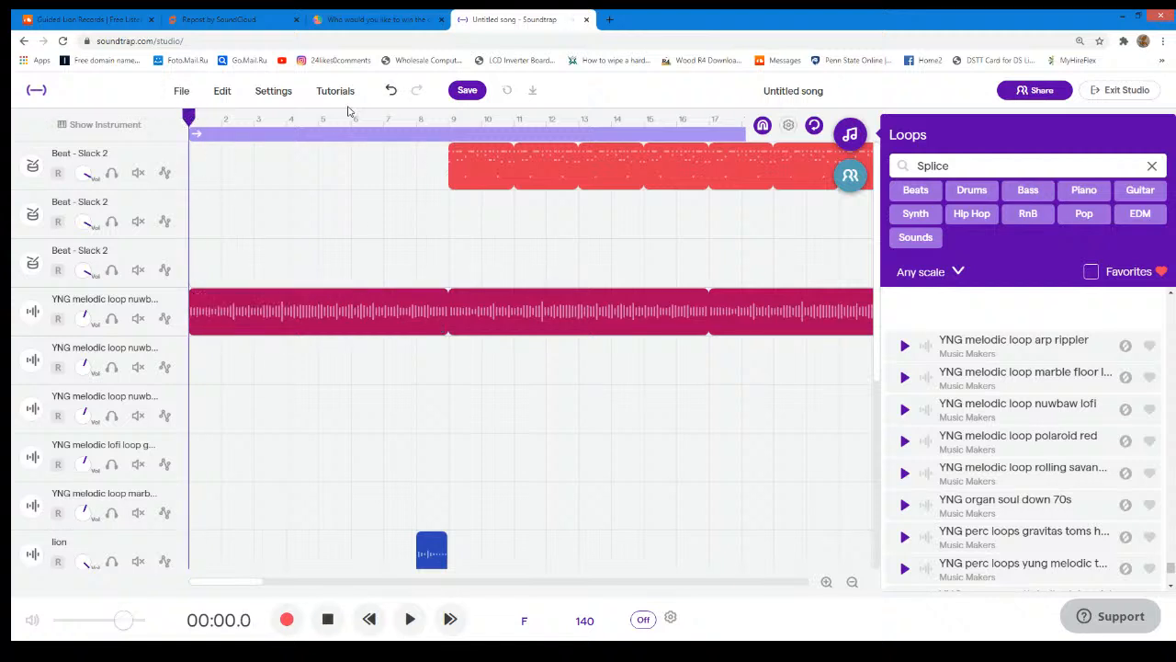
# - Save the song under the name "4 alarm fire"
pyautogui.click(265, 96)
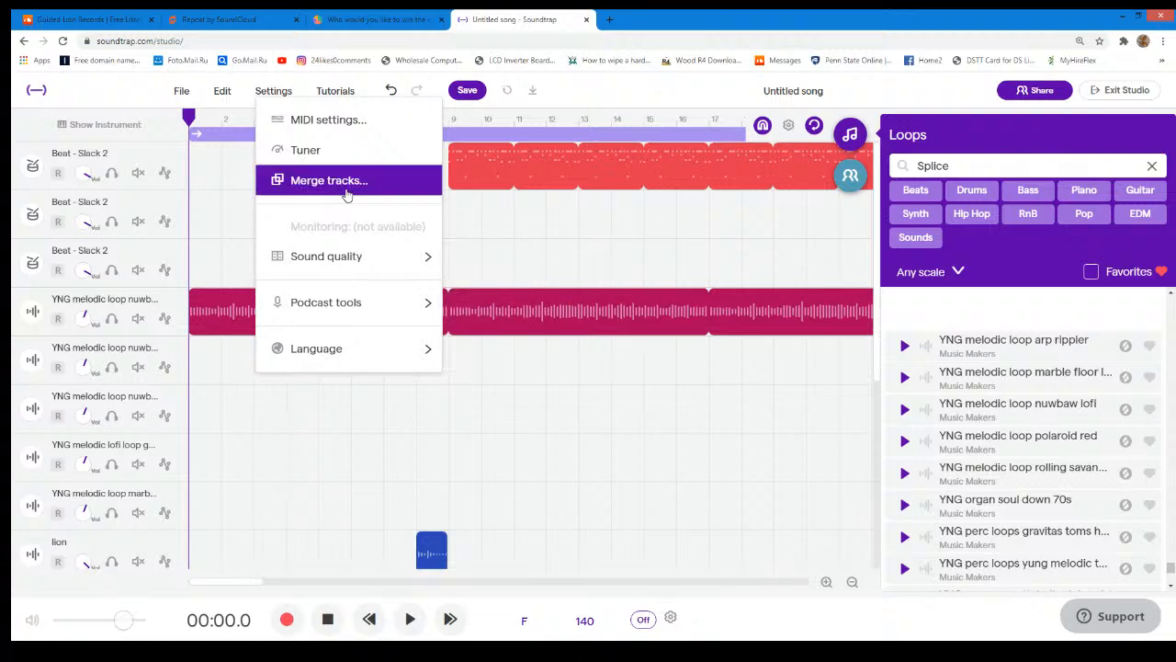
pyautogui.click(180, 92)
pyautogui.click(182, 92)
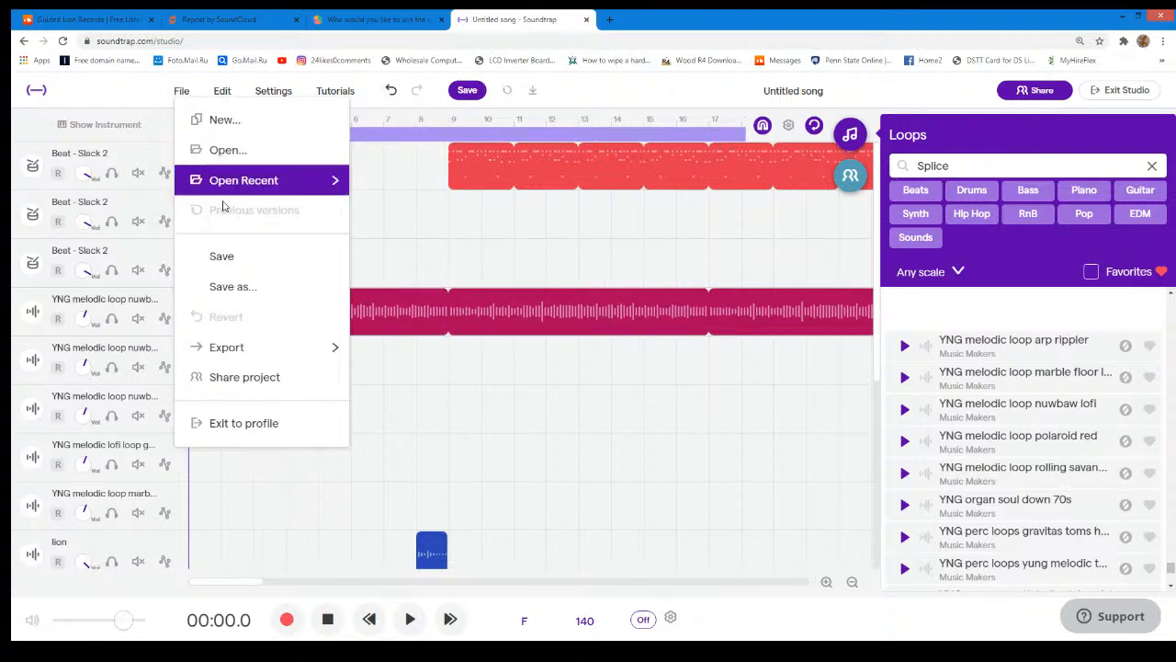
pyautogui.click(230, 290)
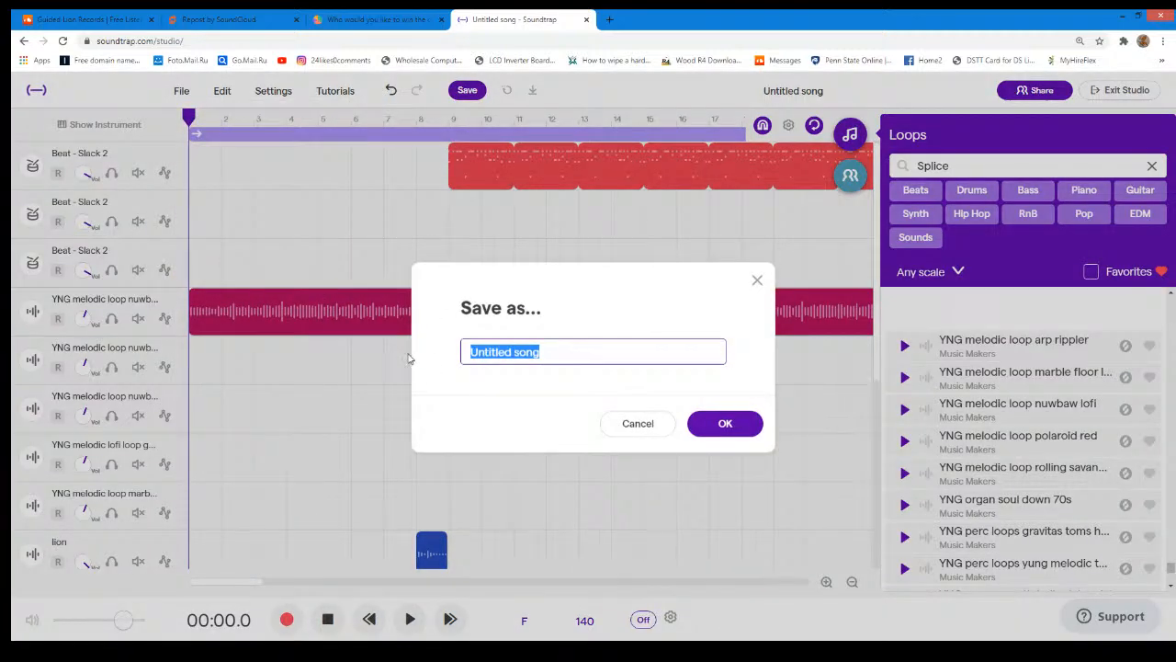
pyautogui.press('BackSpace')
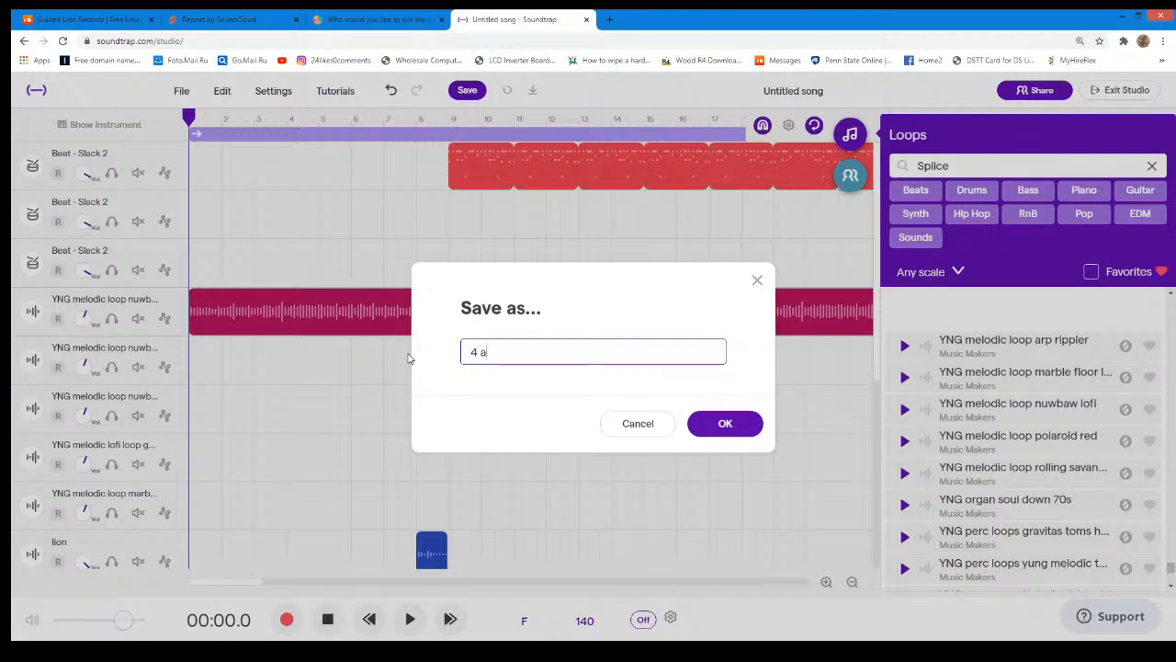
pyautogui.write('4 alarm fire')
pyautogui.press('Return')
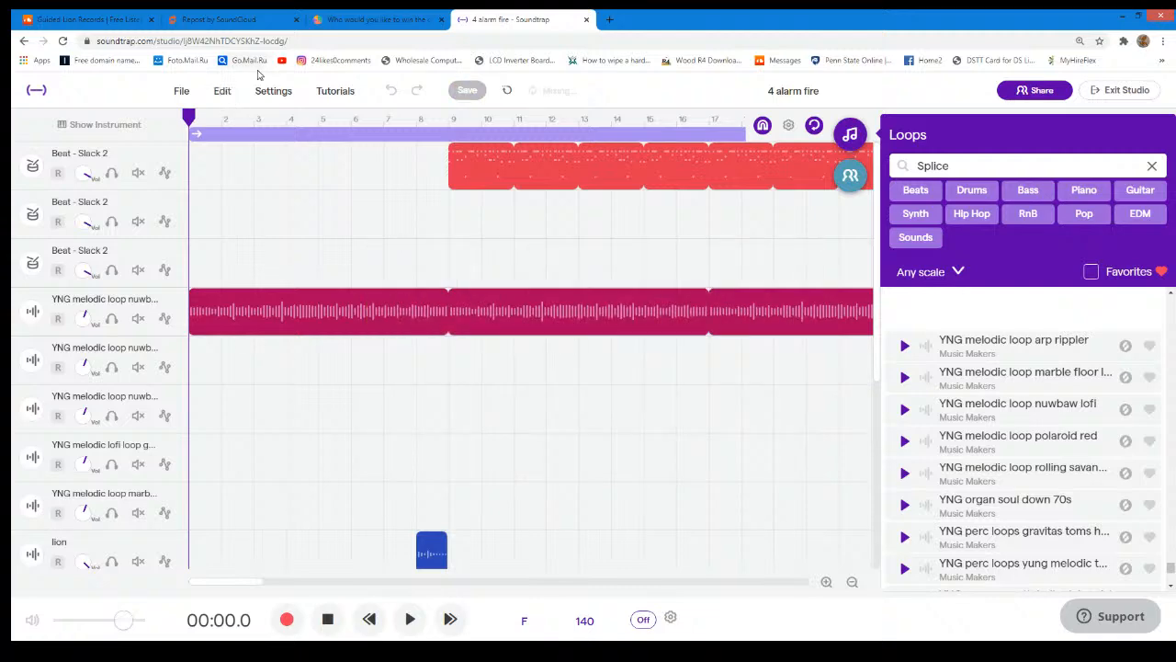
# - Merge all the Slack 2, YNG melodic loop and lion tracks into a single track
pyautogui.click(272, 91)
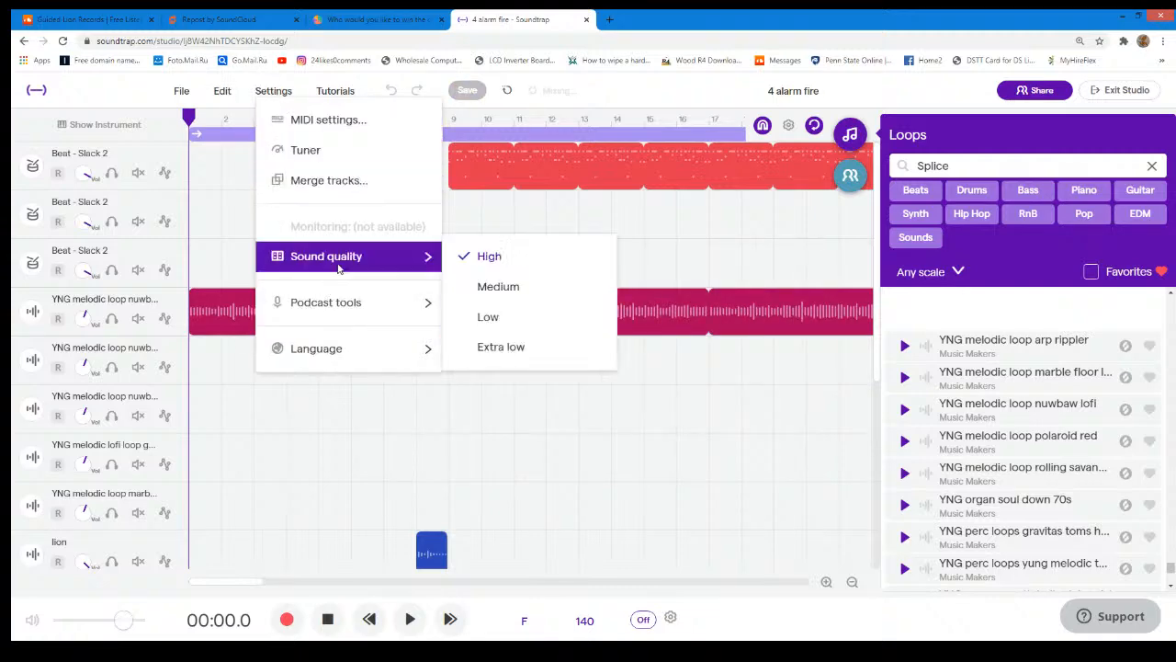
pyautogui.click(333, 184)
pyautogui.click(464, 260)
pyautogui.click(464, 279)
pyautogui.click(464, 300)
pyautogui.click(464, 323)
pyautogui.click(464, 344)
pyautogui.click(464, 366)
pyautogui.click(464, 387)
pyautogui.click(464, 408)
pyautogui.click(464, 429)
pyautogui.click(464, 450)
pyautogui.scroll(-1, 464, 448)
pyautogui.click(464, 427)
pyautogui.click(463, 449)
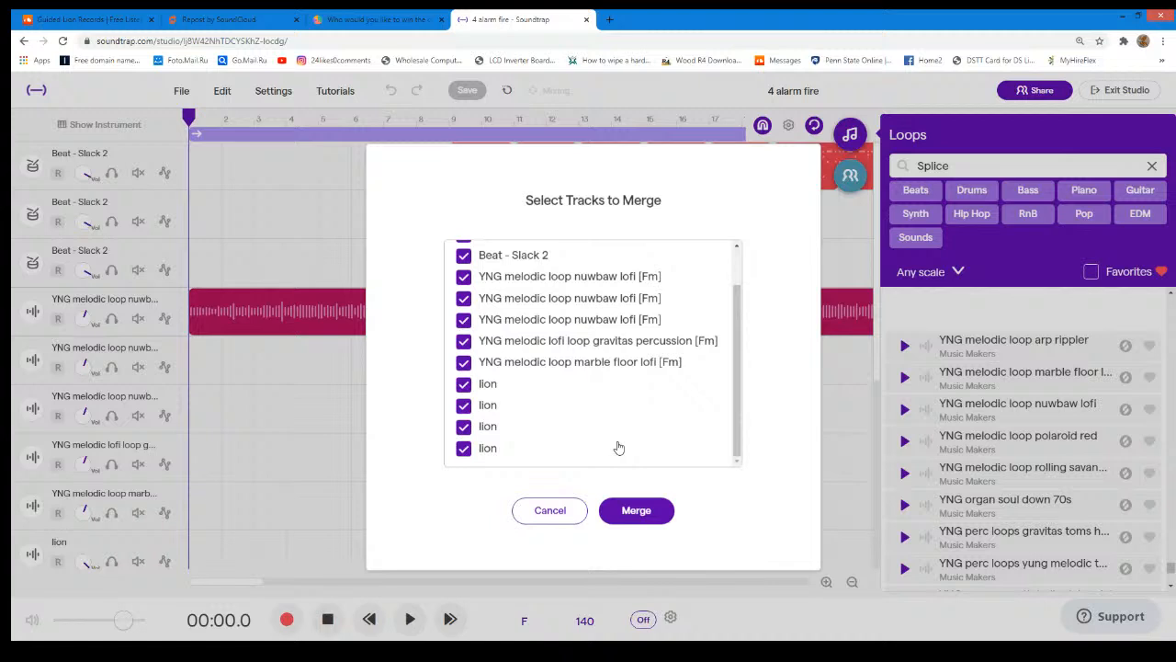
pyautogui.click(637, 516)
pyautogui.scroll(1, 652, 455)
pyautogui.scroll(-1, 655, 460)
pyautogui.click(647, 520)
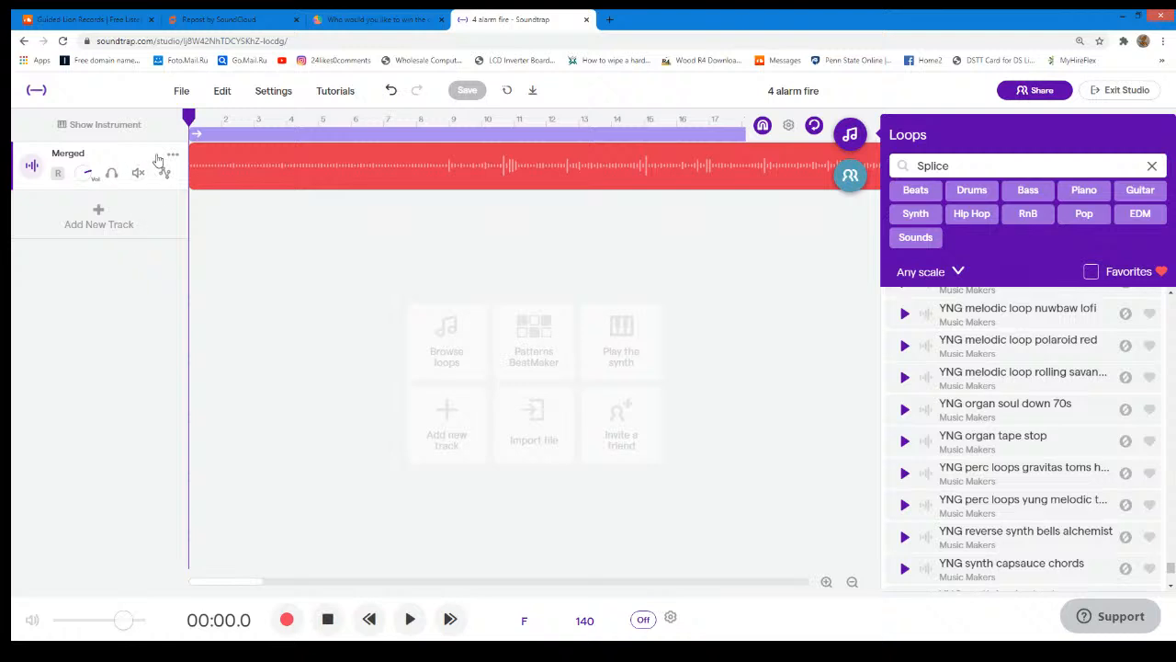
# - Save the project with its merged track
pyautogui.click(180, 96)
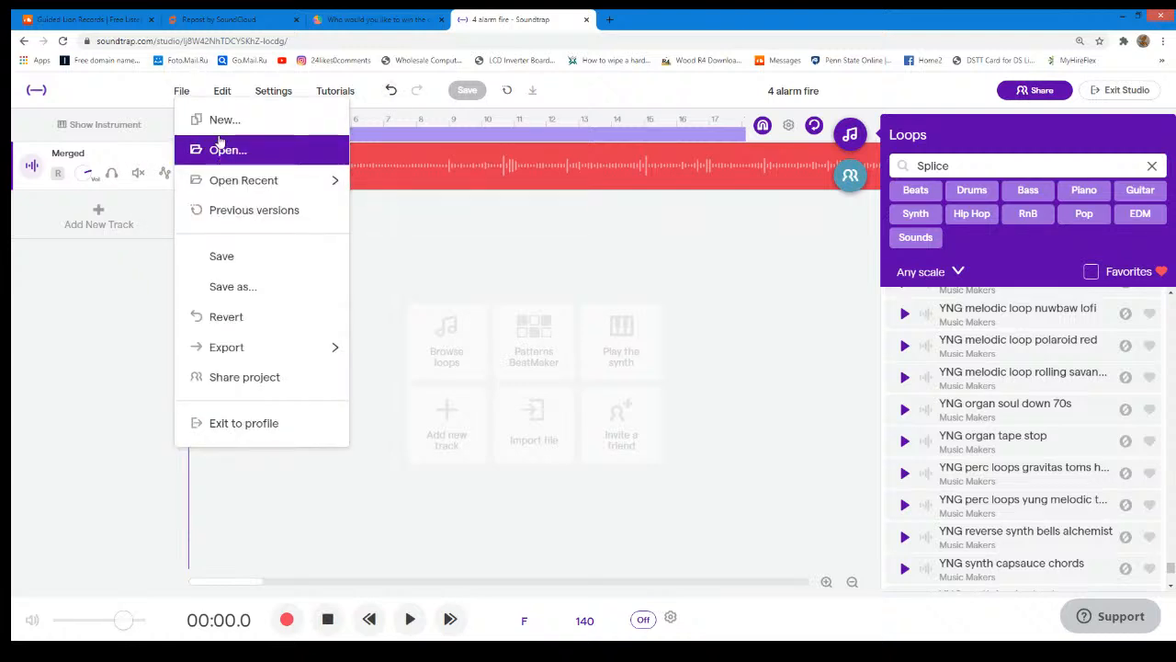
pyautogui.click(244, 256)
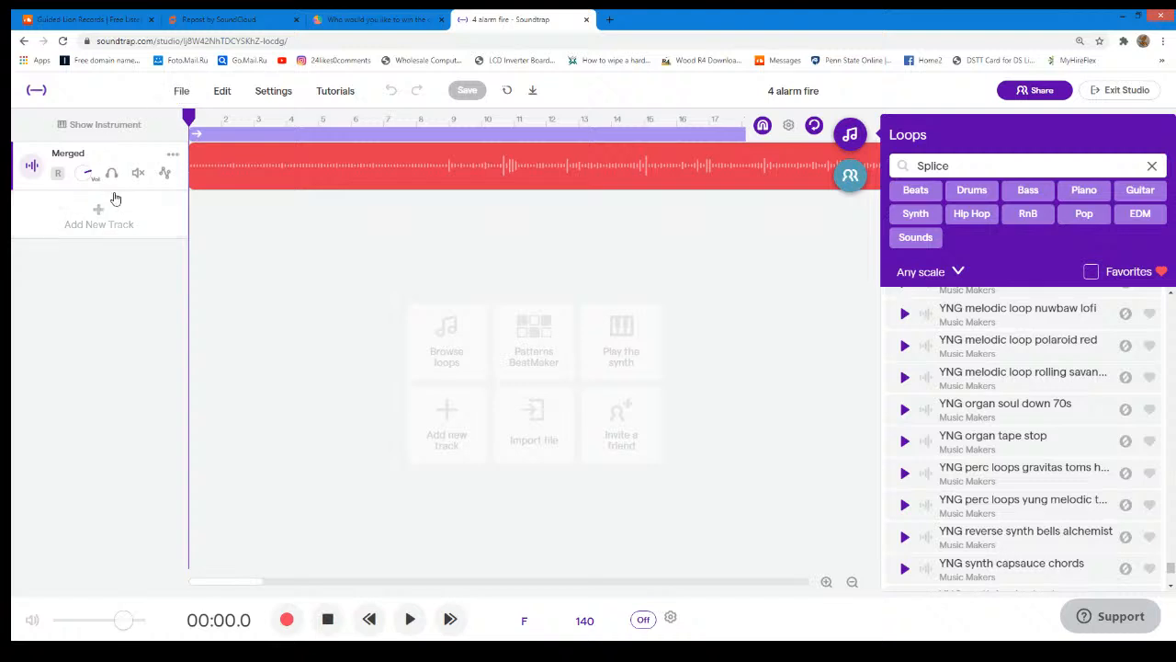
pyautogui.click(182, 91)
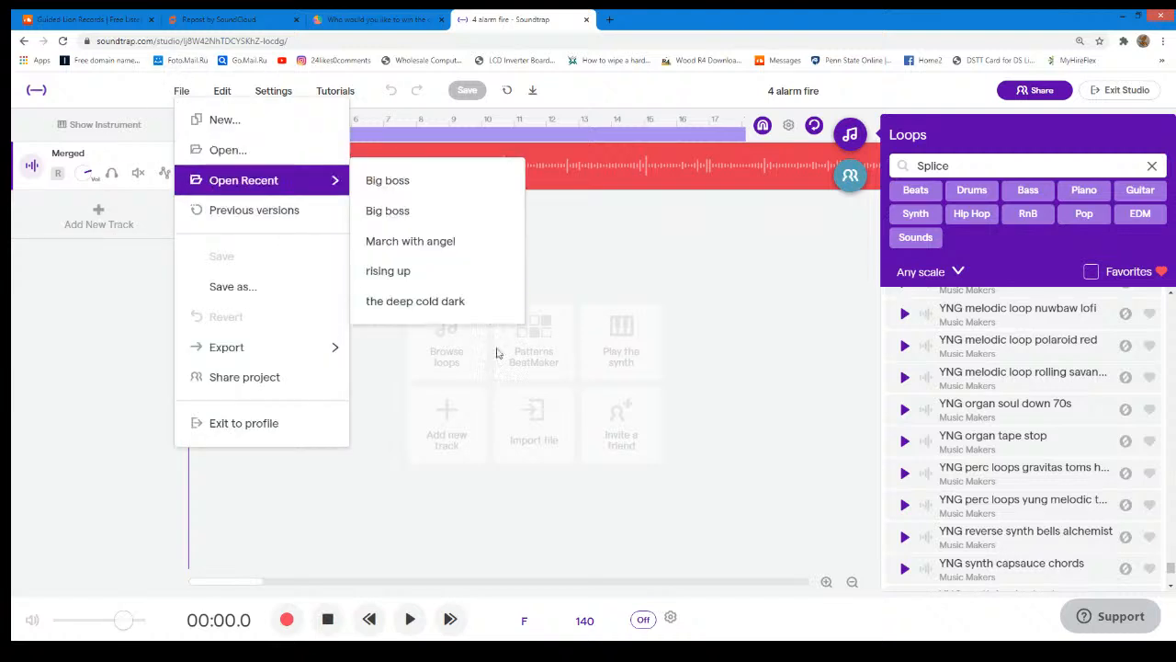
pyautogui.click(404, 474)
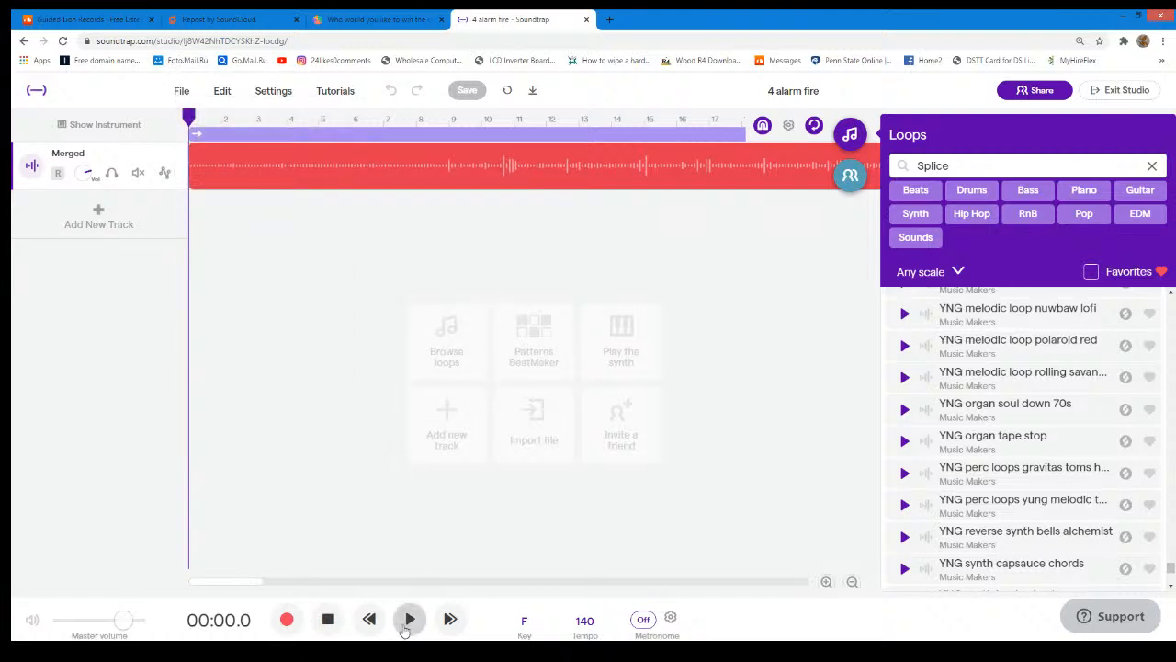
# - Play the merged track from the start and, meanwhile, move the StrawPoll tab out of the browser window and back in after Soundtrap
pyautogui.click(416, 611)
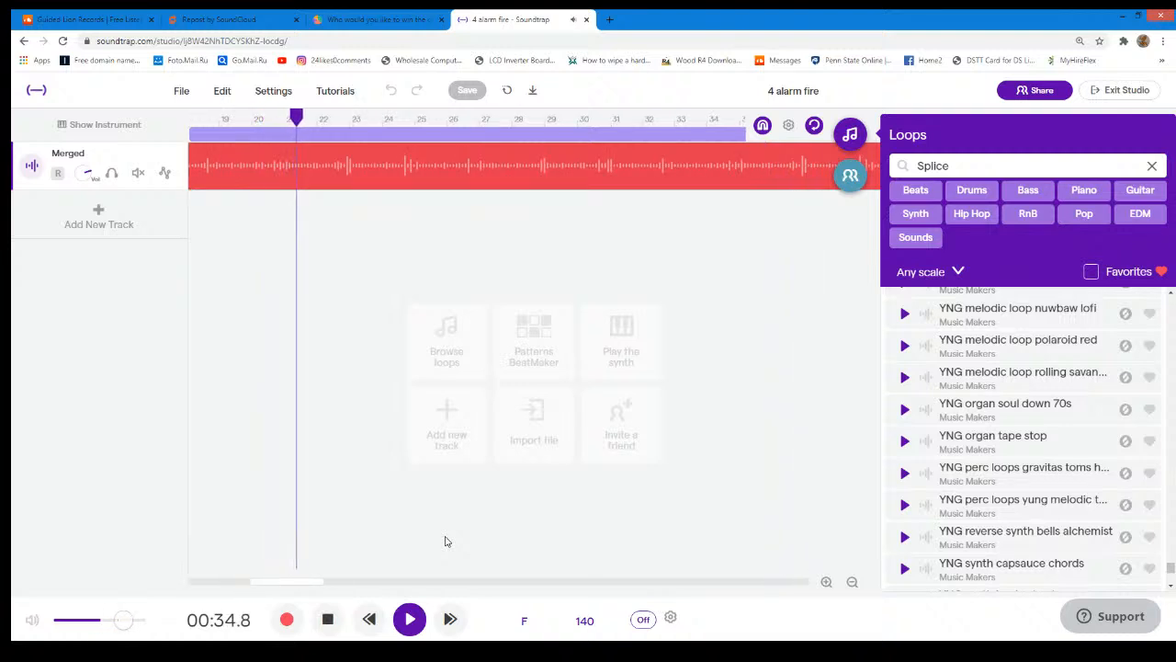
pyautogui.click(389, 16)
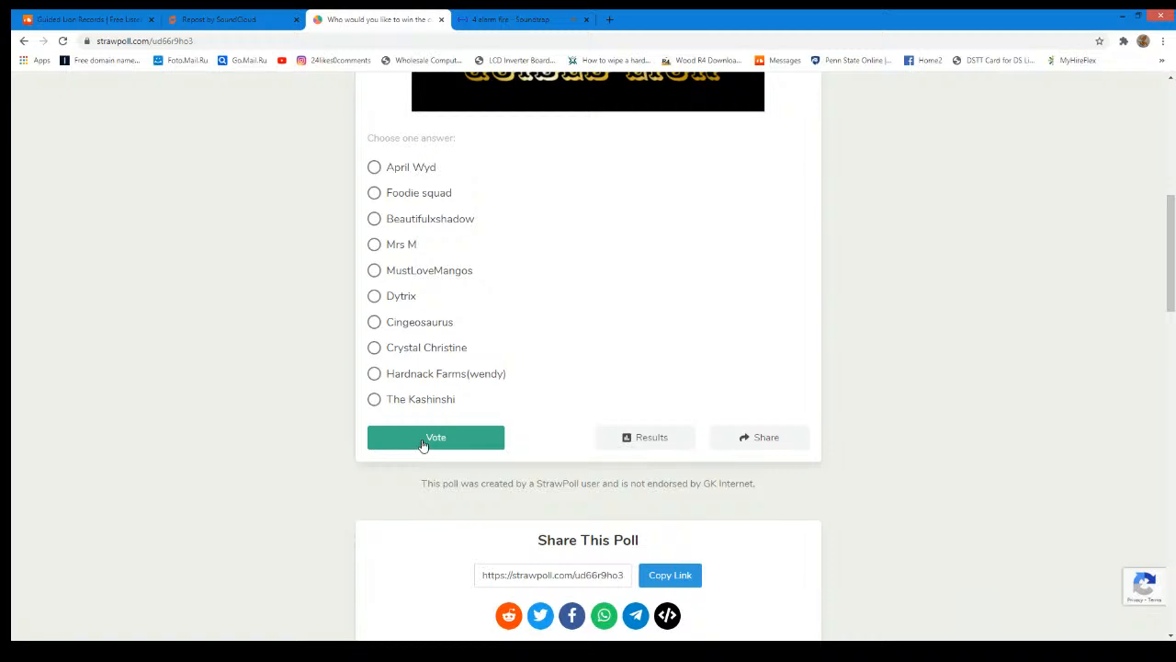
pyautogui.moveTo(408, 23); pyautogui.dragTo(1175, 220)
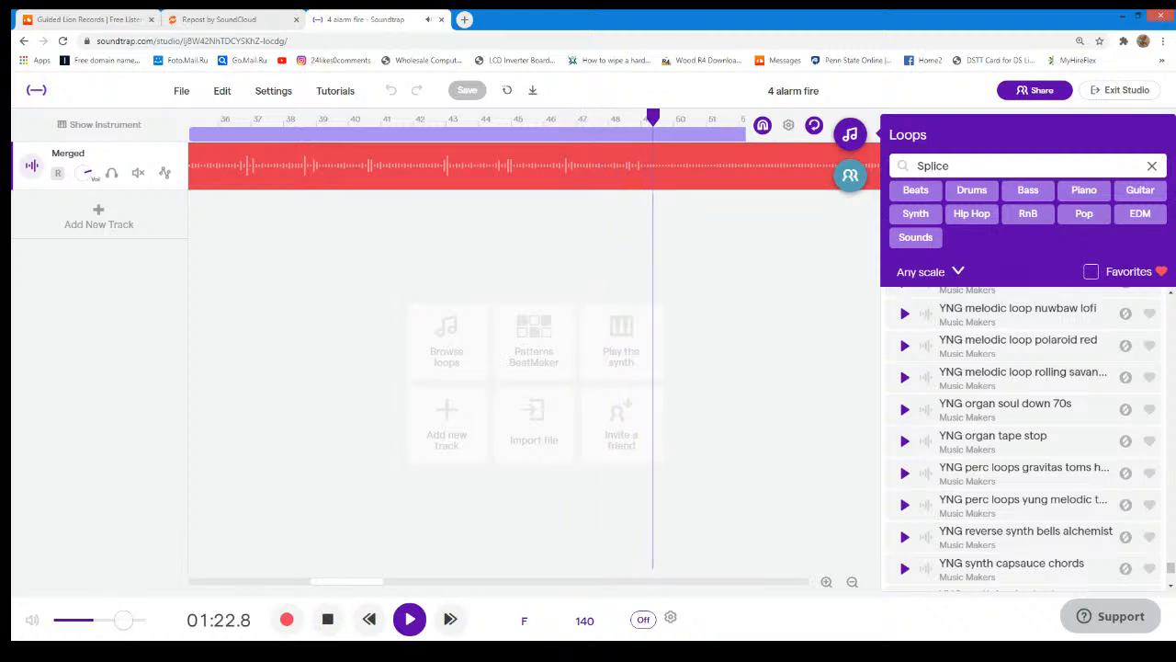
pyautogui.moveTo(1175, 37)
pyautogui.mouseDown()
pyautogui.moveTo(1091, 74)
pyautogui.moveTo(1175, 72)
pyautogui.moveTo(1175, 57)
pyautogui.mouseUp()
pyautogui.moveTo(26, 14); pyautogui.dragTo(492, 25)
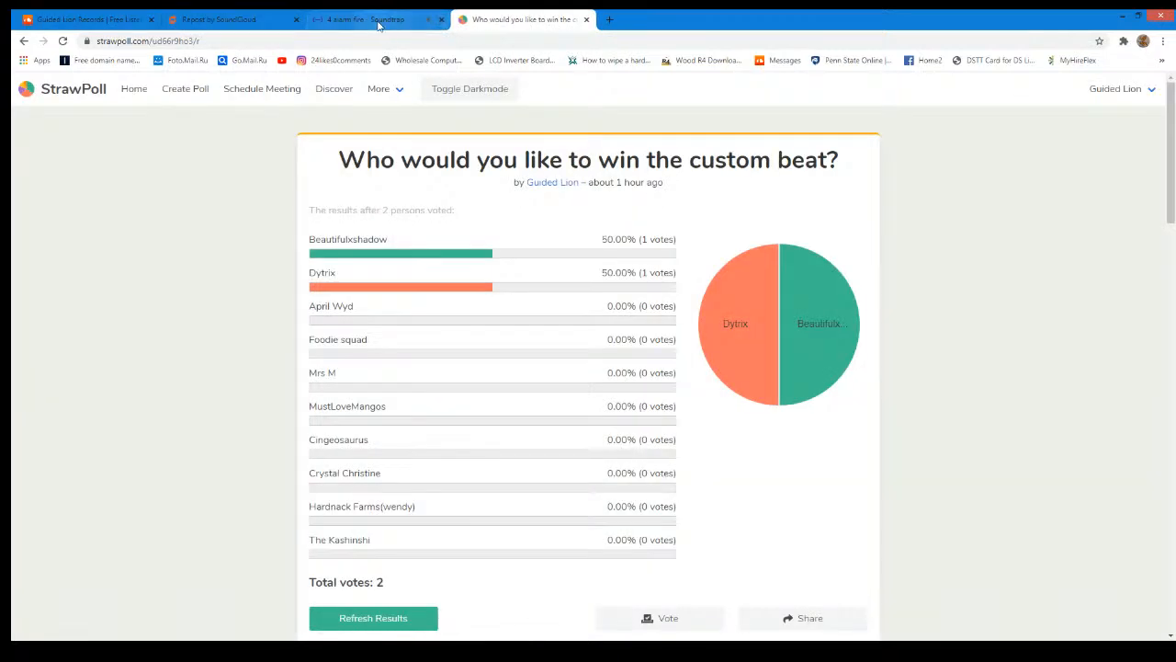
# - Refresh and review the custom beat poll's results in StrawPoll, and go back to its voting page
pyautogui.click(379, 24)
pyautogui.click(488, 19)
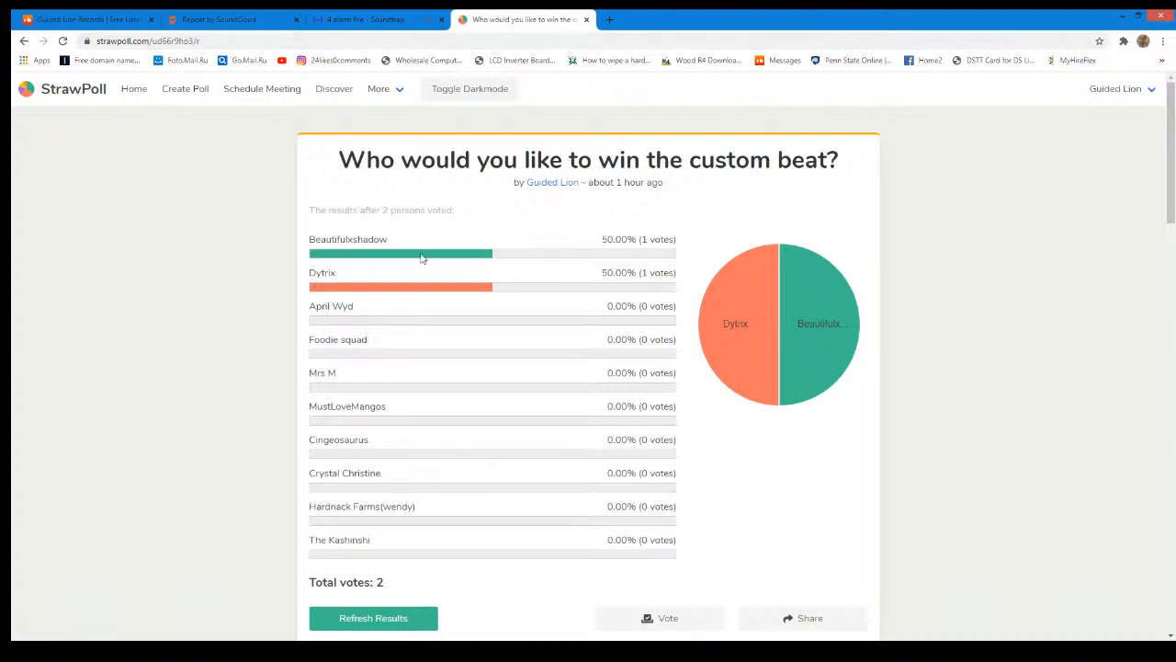
pyautogui.click(374, 621)
pyautogui.scroll(-3, 389, 399)
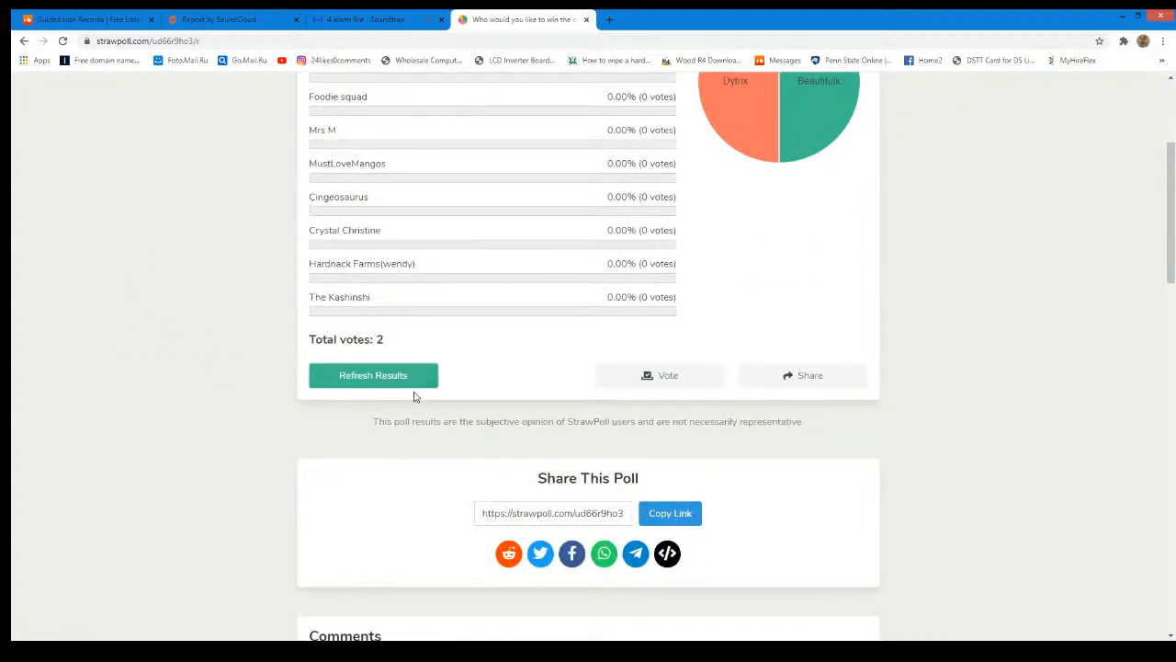
pyautogui.scroll(3, 497, 357)
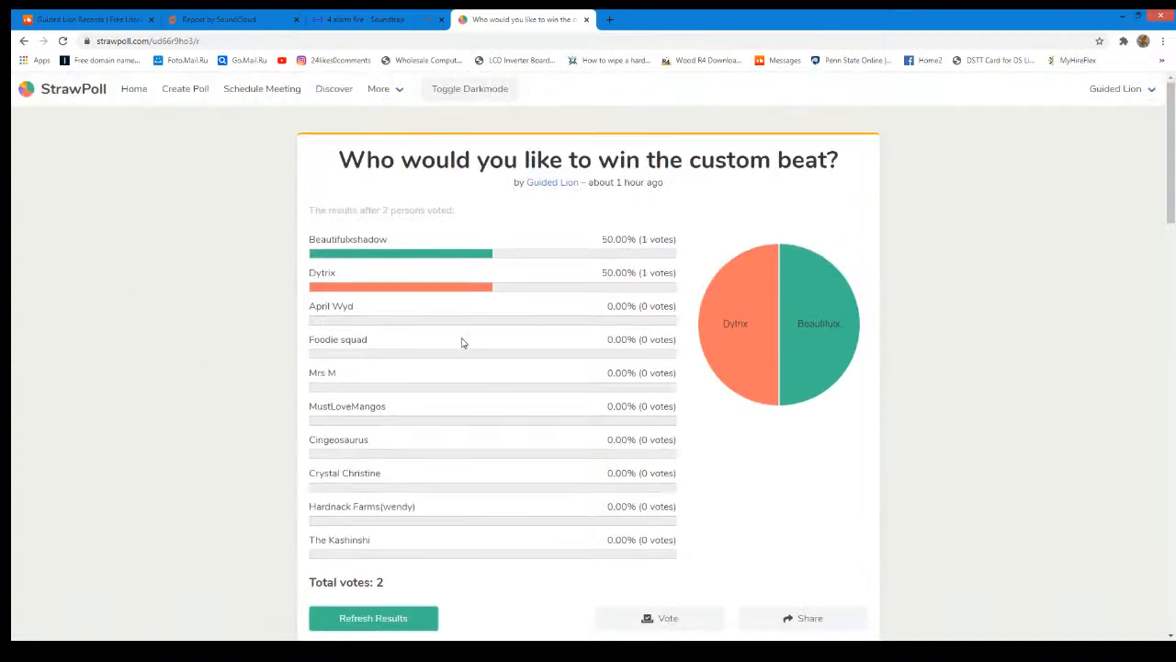
pyautogui.scroll(-2, 276, 193)
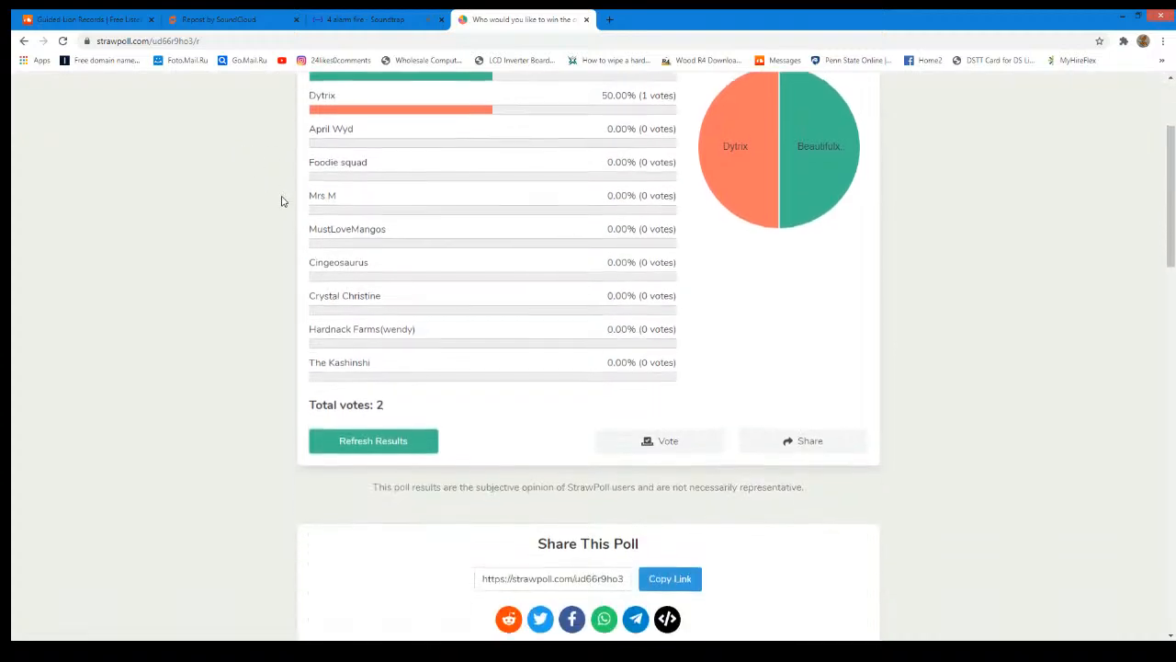
pyautogui.scroll(3, 260, 178)
pyautogui.click(25, 42)
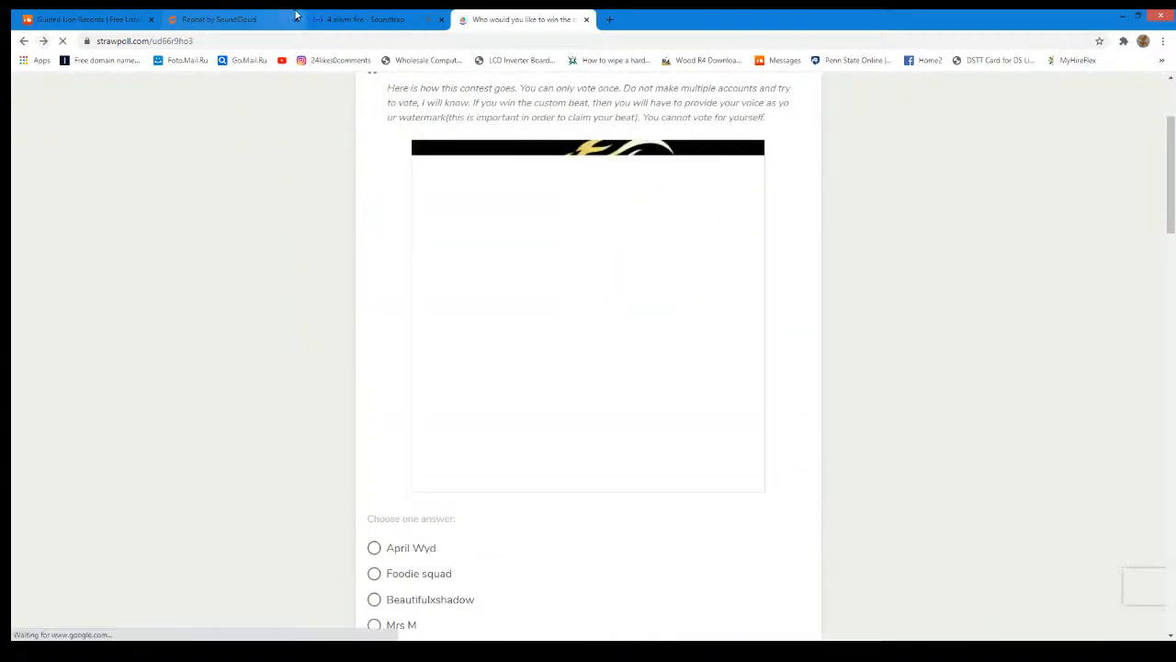
# - Check the StrawPoll results again, return to Soundtrap, and stop the merged track's playback near its end
pyautogui.click(396, 20)
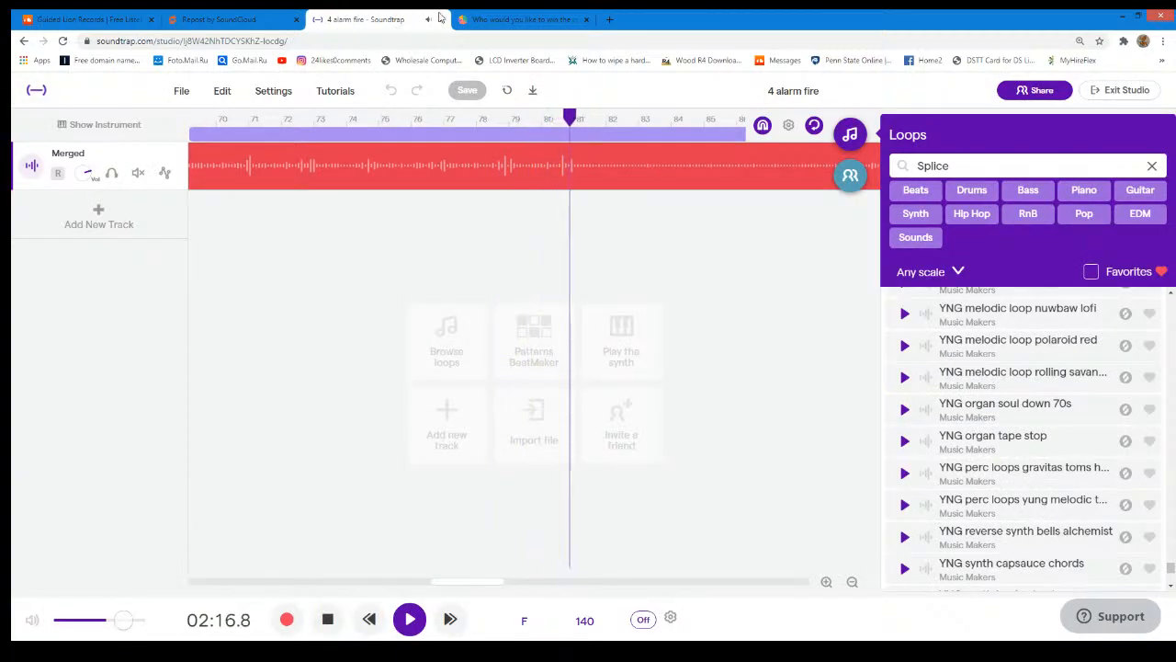
pyautogui.click(494, 19)
pyautogui.click(635, 437)
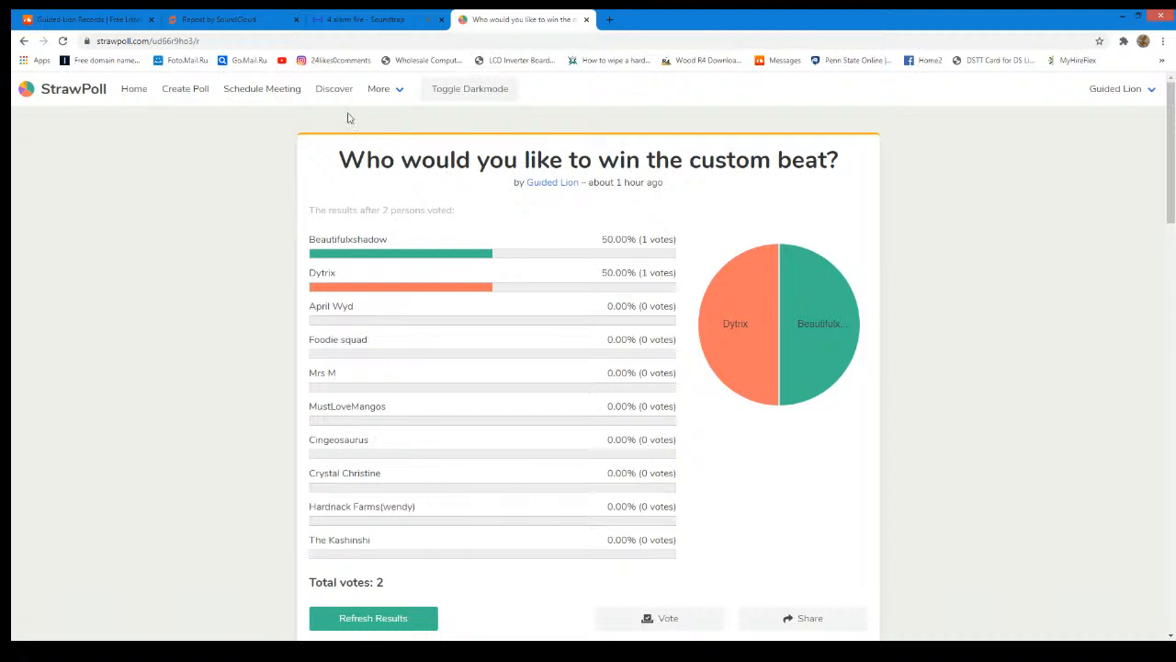
pyautogui.click(366, 19)
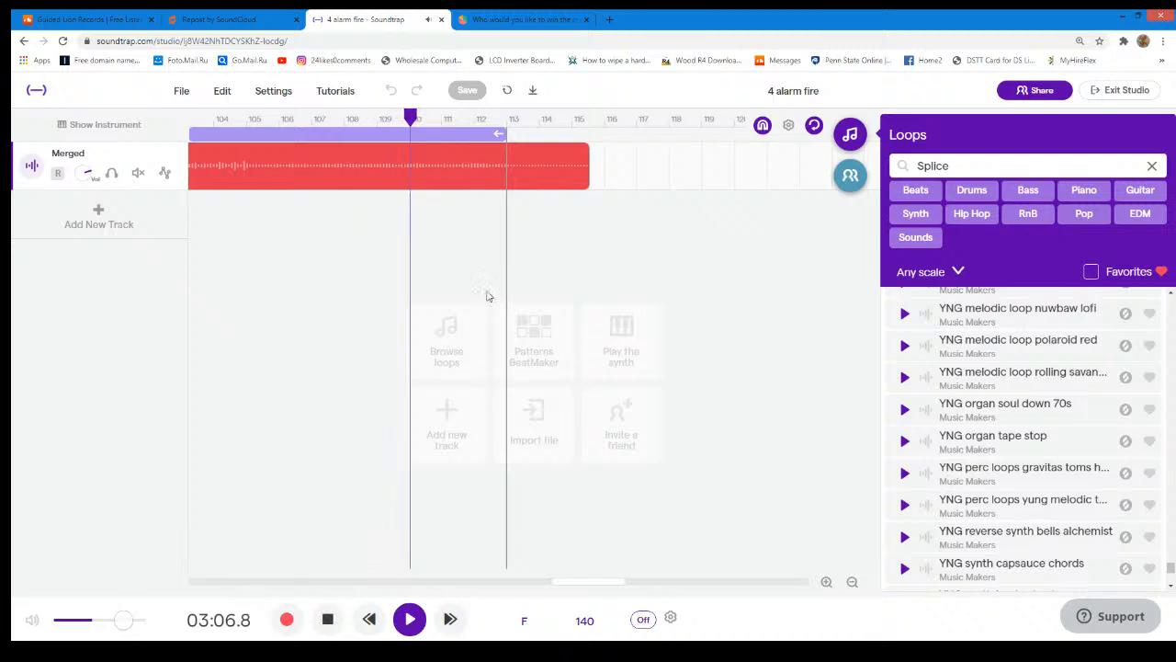
pyautogui.click(410, 619)
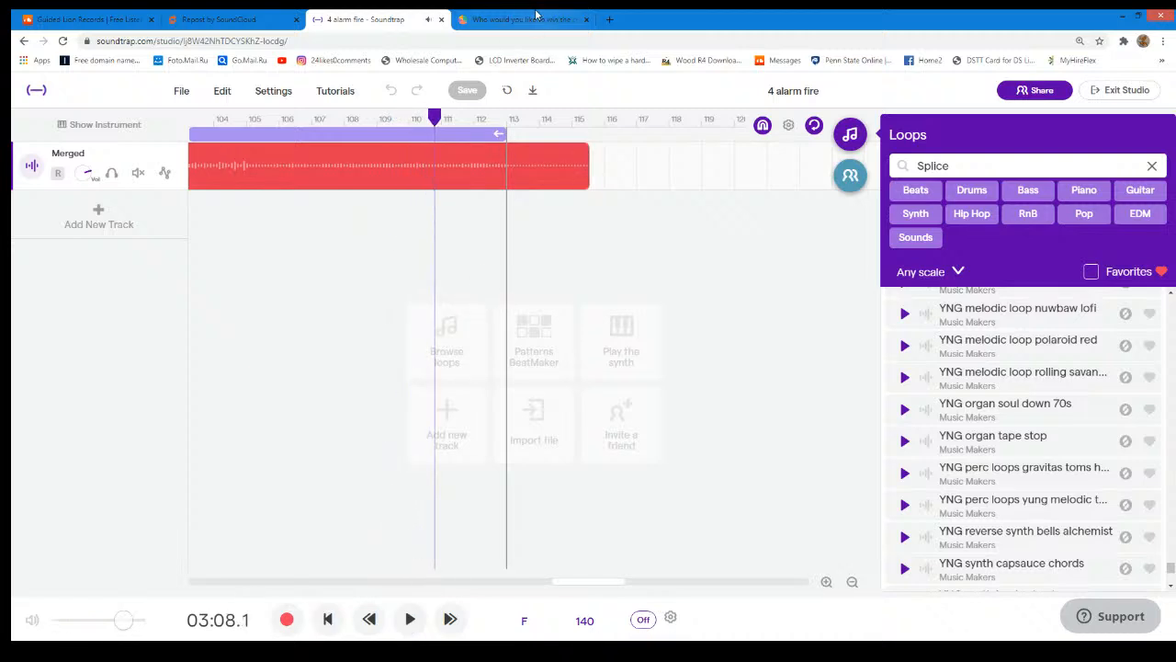
# - Switch to StrawPoll, refresh the results, and reload the page to check the custom beat votes
pyautogui.click(533, 19)
pyautogui.scroll(-3, 548, 402)
pyautogui.click(418, 377)
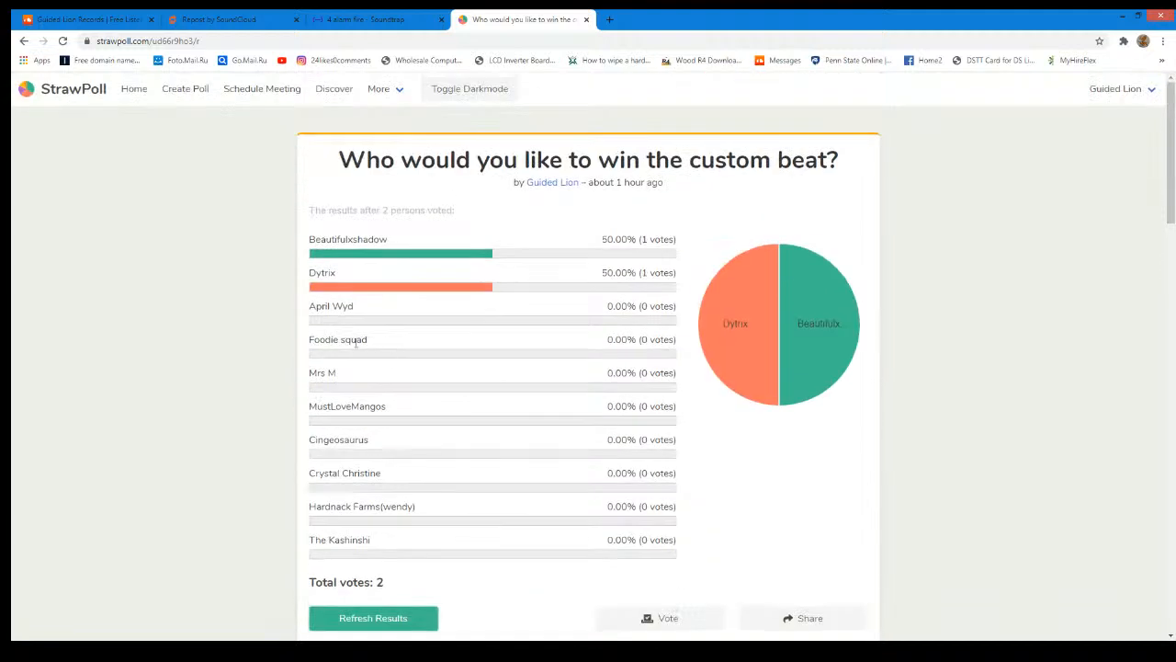
pyautogui.click(62, 42)
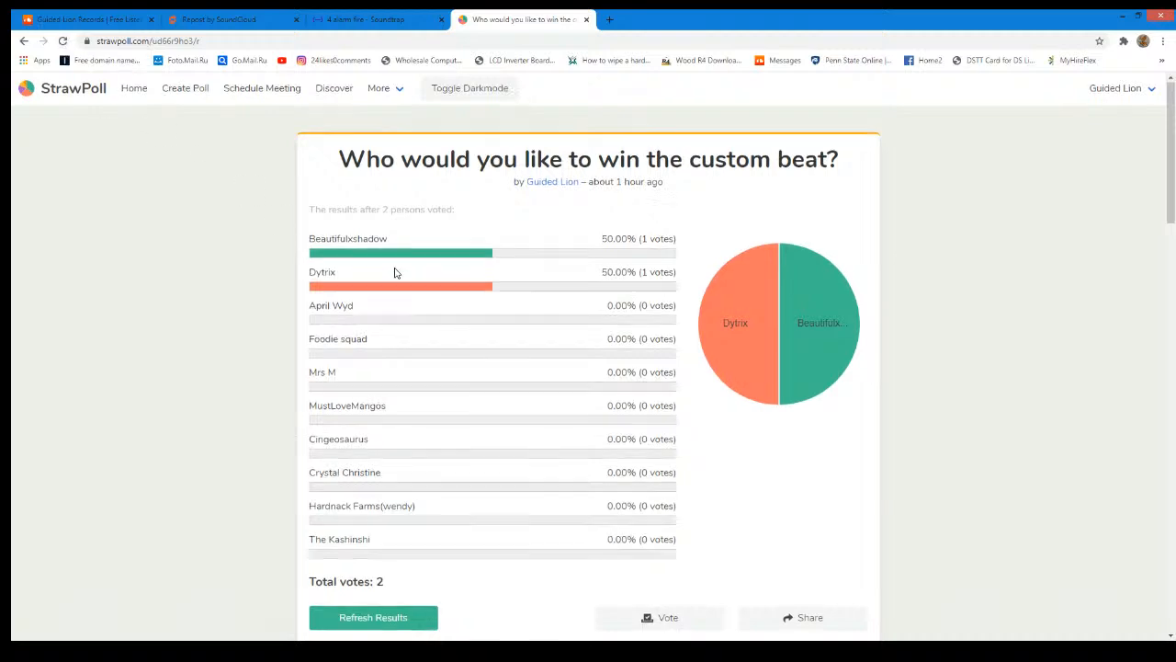
pyautogui.scroll(-4, 566, 274)
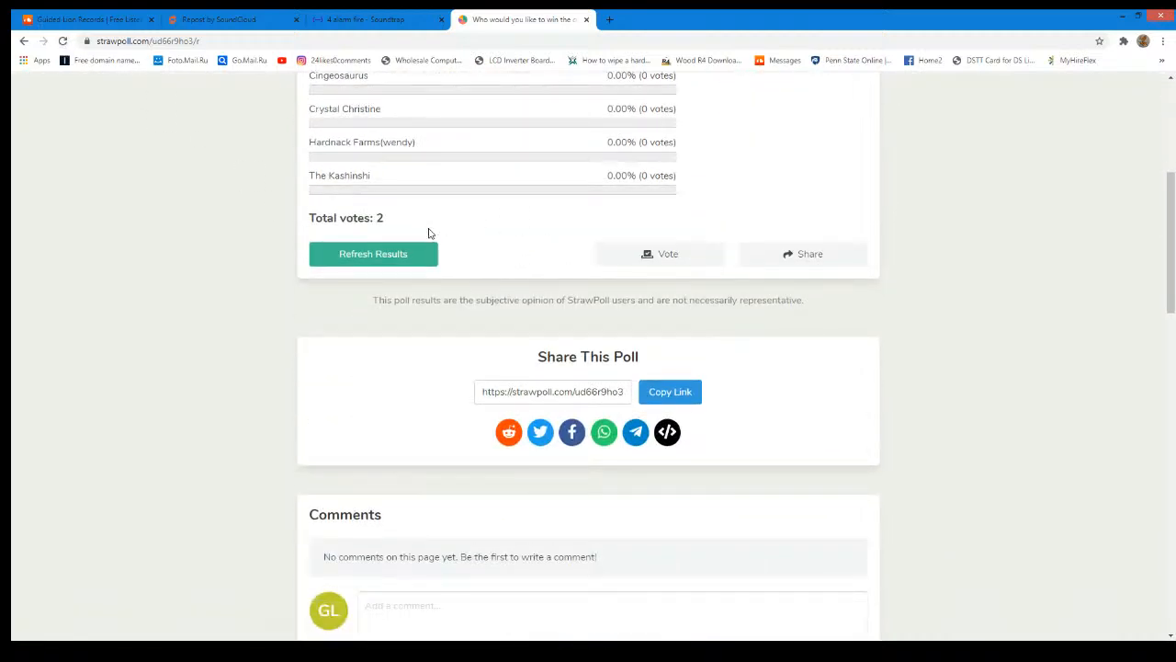
pyautogui.scroll(3, 712, 266)
# - Go back to the poll's voting page and try to submit a vote for the sixth contestant
pyautogui.click(24, 46)
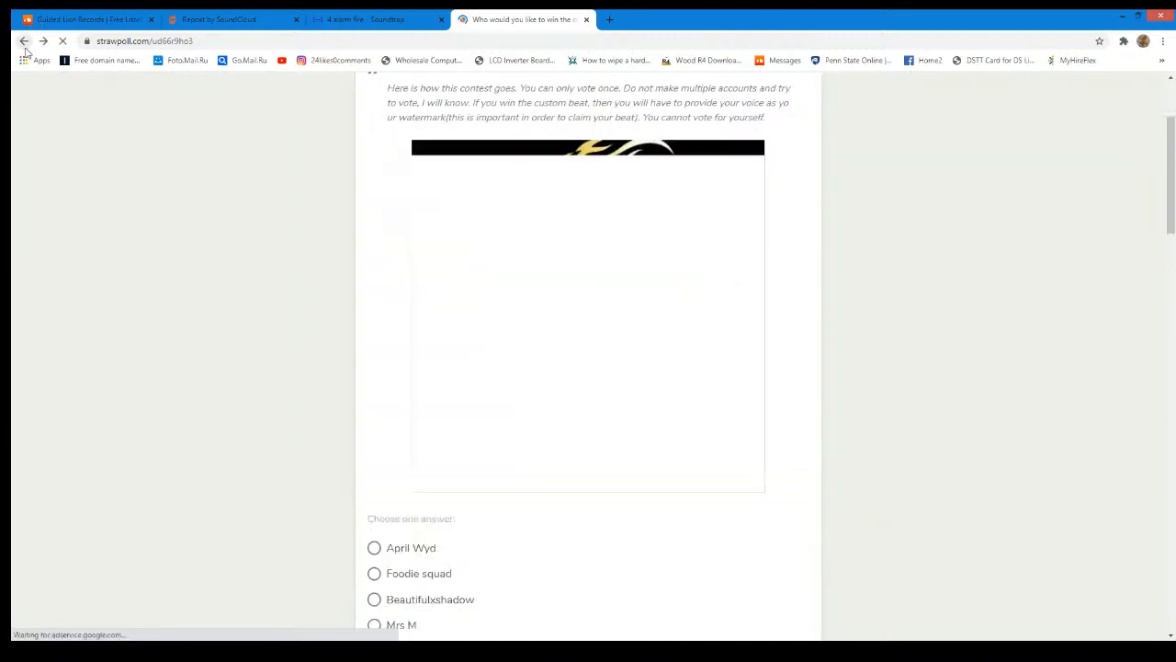
pyautogui.scroll(-5, 469, 165)
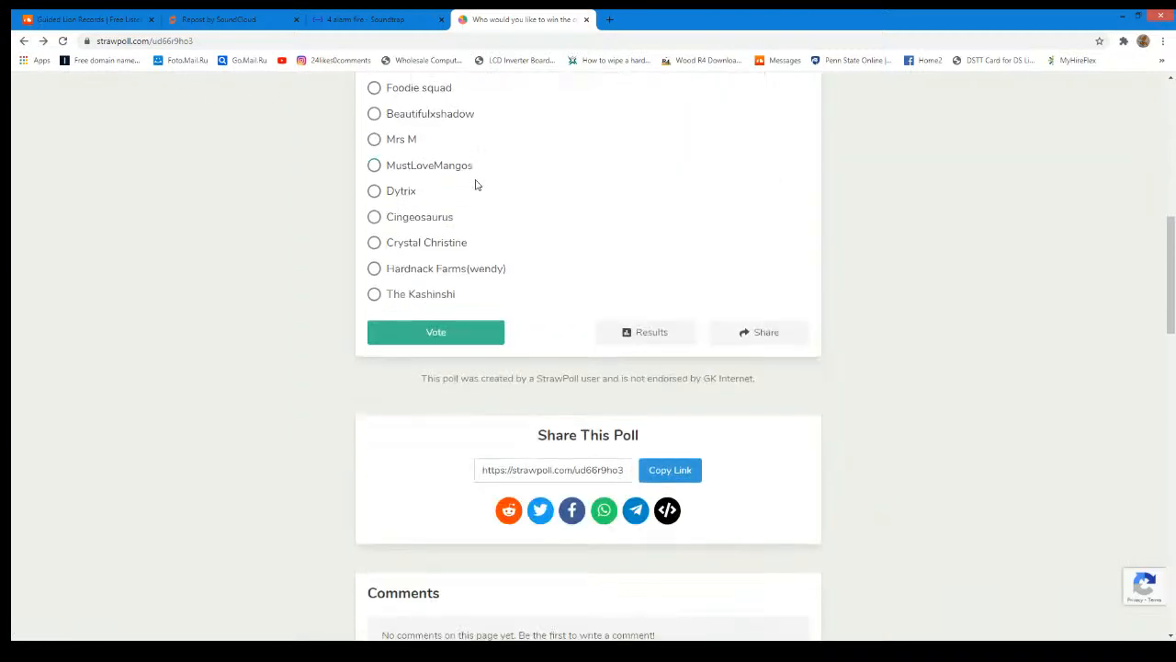
pyautogui.click(395, 197)
pyautogui.click(439, 331)
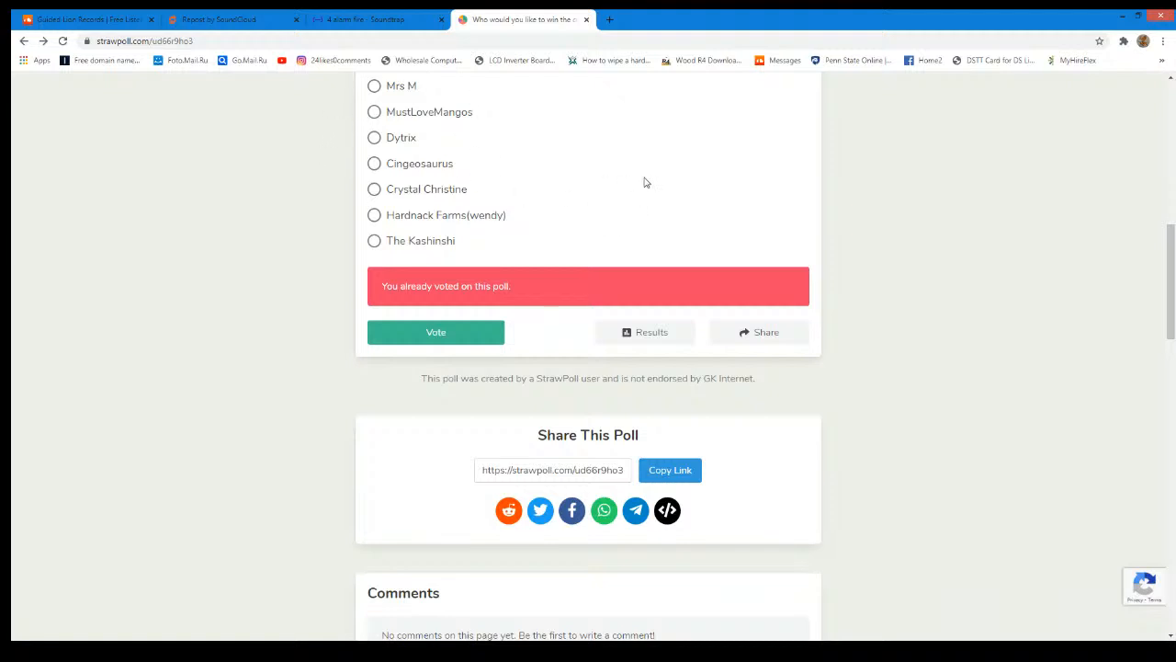
pyautogui.scroll(7, 643, 188)
pyautogui.scroll(2, 653, 152)
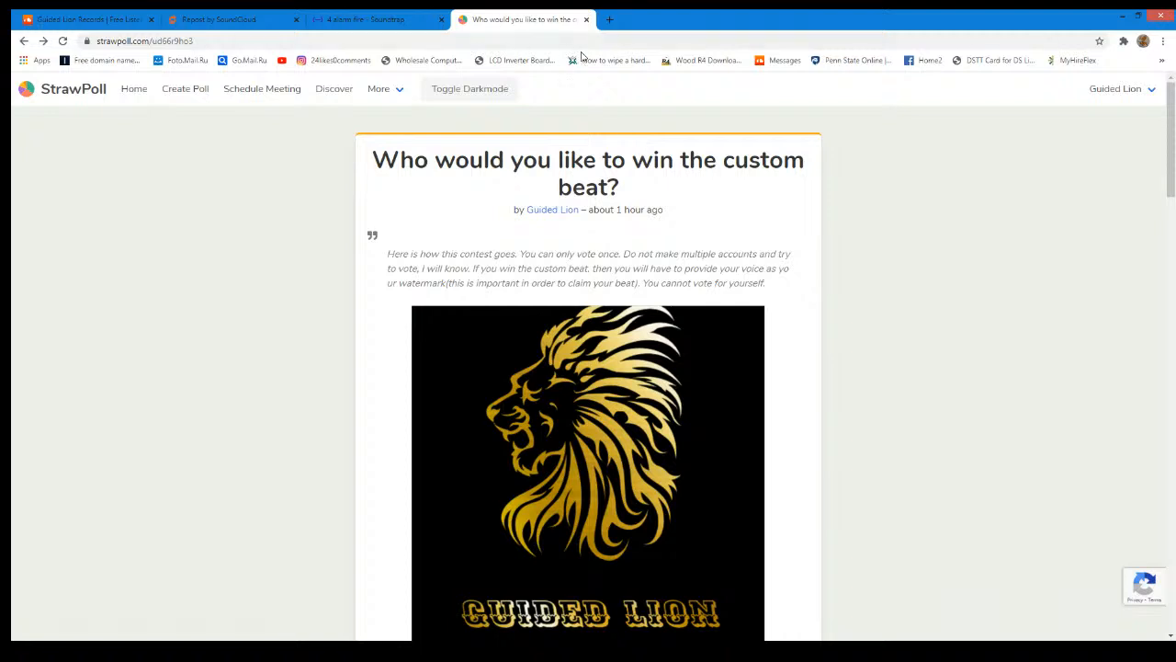
pyautogui.click(1175, 83)
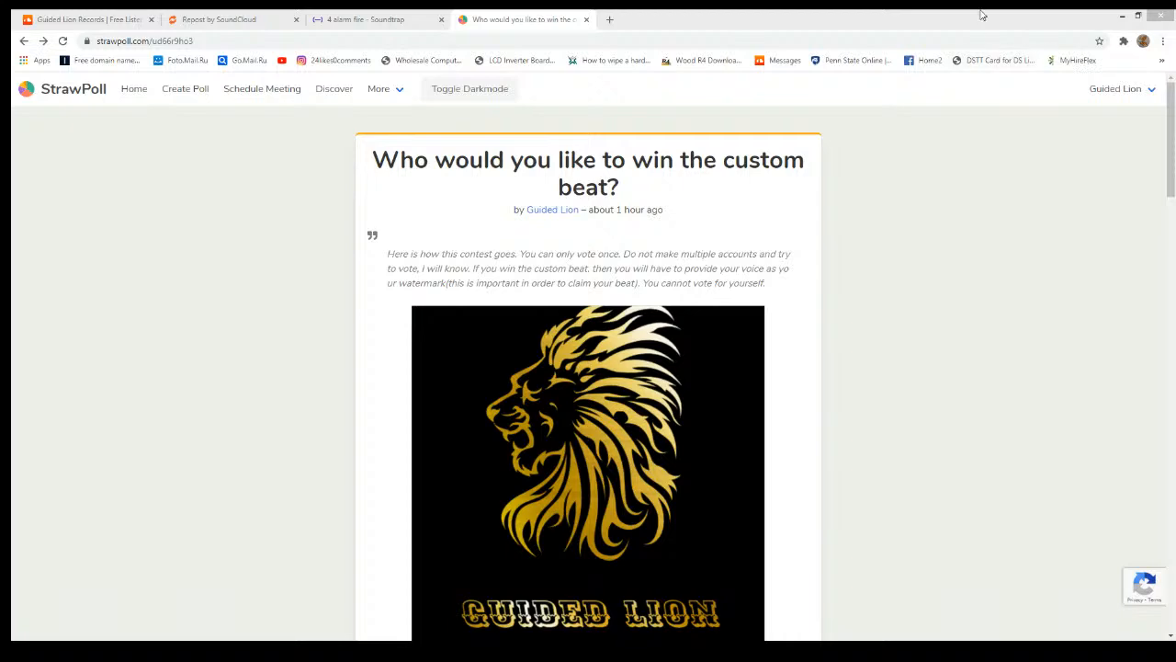
# - Open the custom beat poll's results in StrawPoll to check the votes
pyautogui.click(926, 237)
pyautogui.scroll(-7, 929, 237)
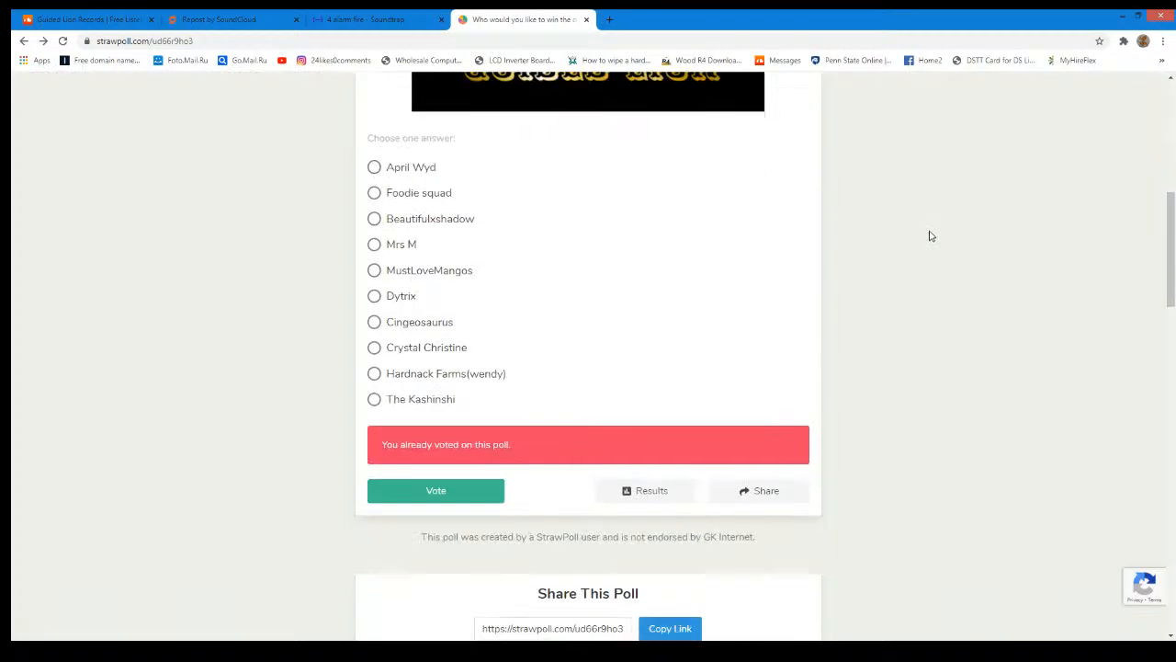
pyautogui.click(637, 373)
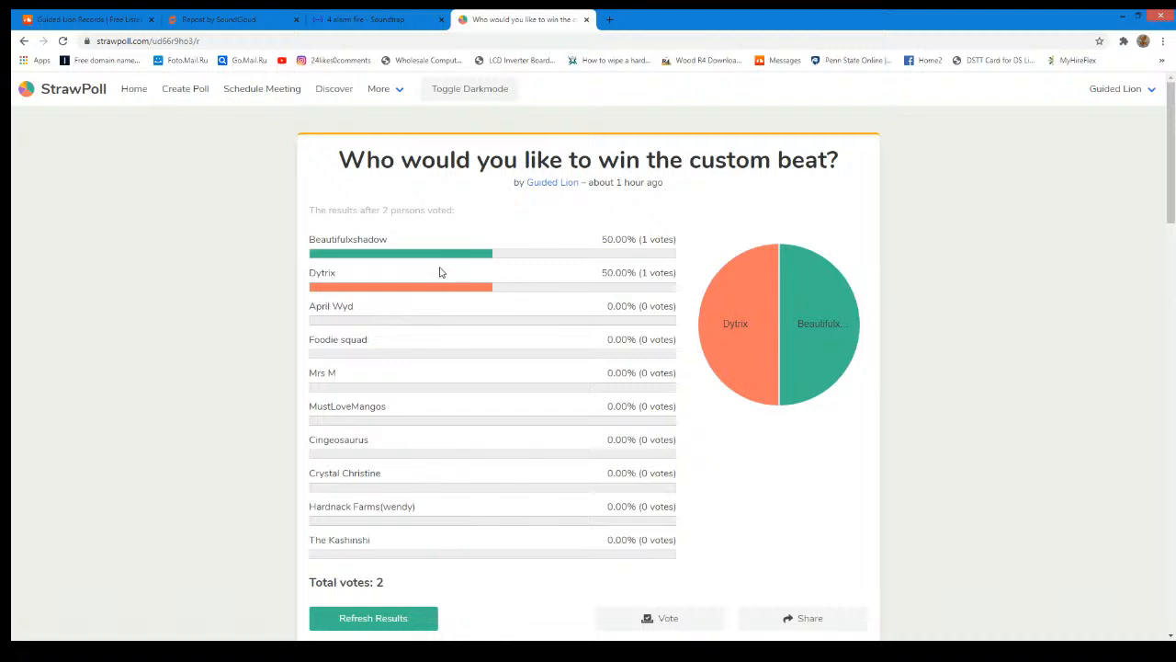
# - Switch to Soundtrap and export the finished song as the MP3 file "4 alarm fire.mp3"
pyautogui.click(363, 19)
pyautogui.click(409, 619)
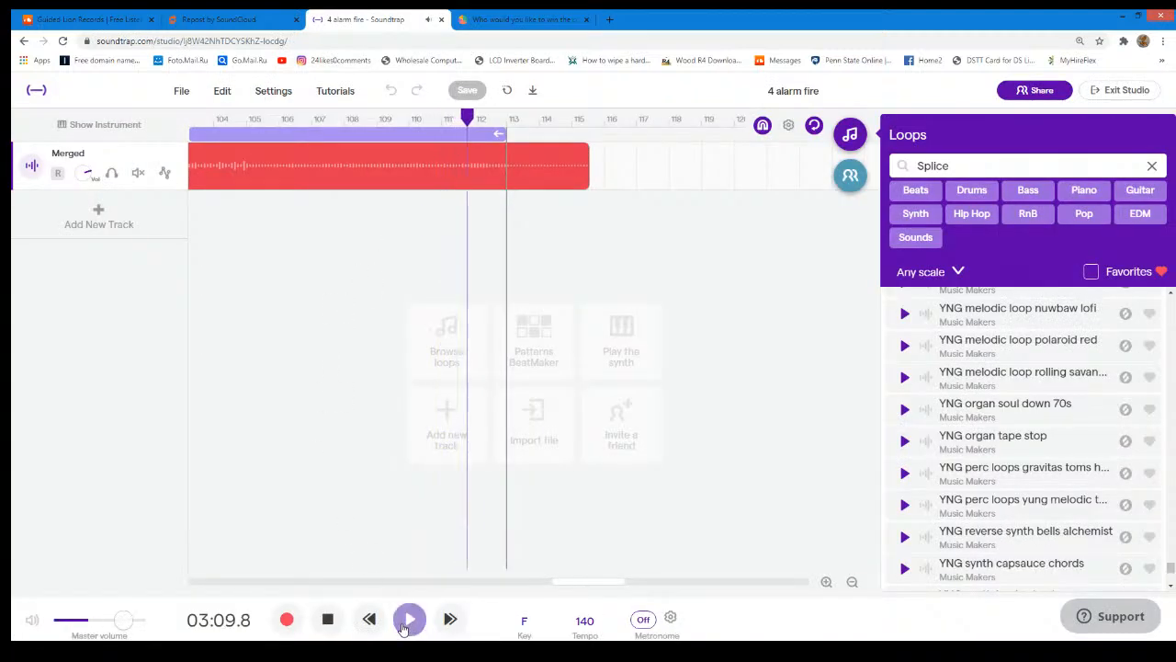
pyautogui.click(181, 90)
pyautogui.moveTo(276, 346)
pyautogui.click(384, 347)
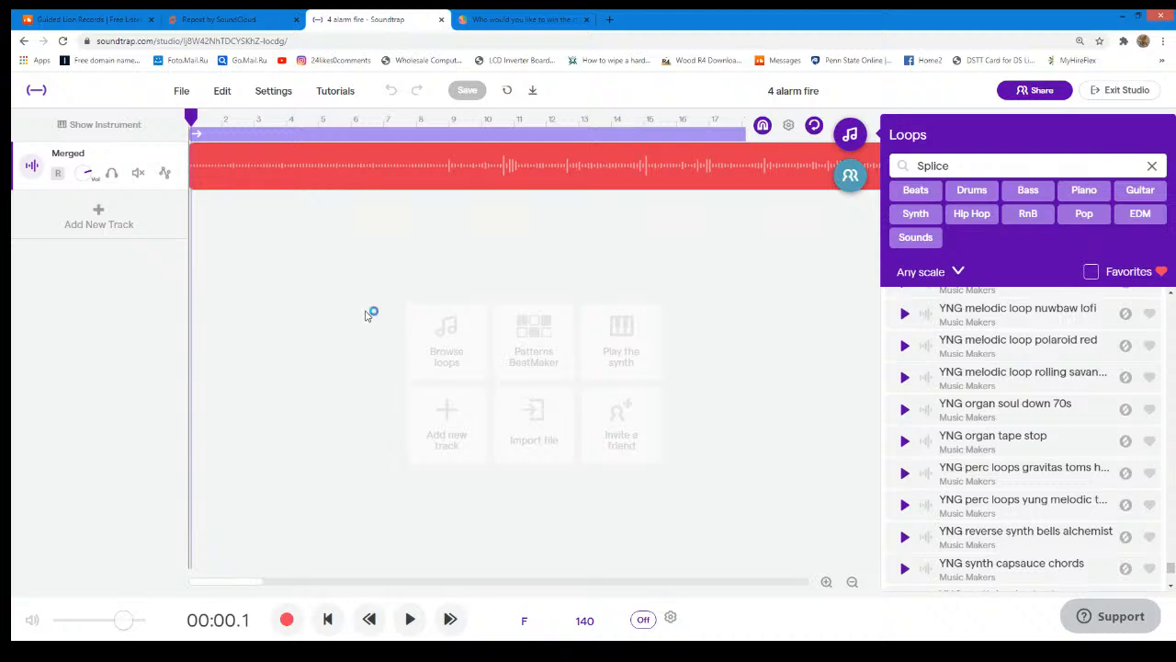
pyautogui.click(309, 199)
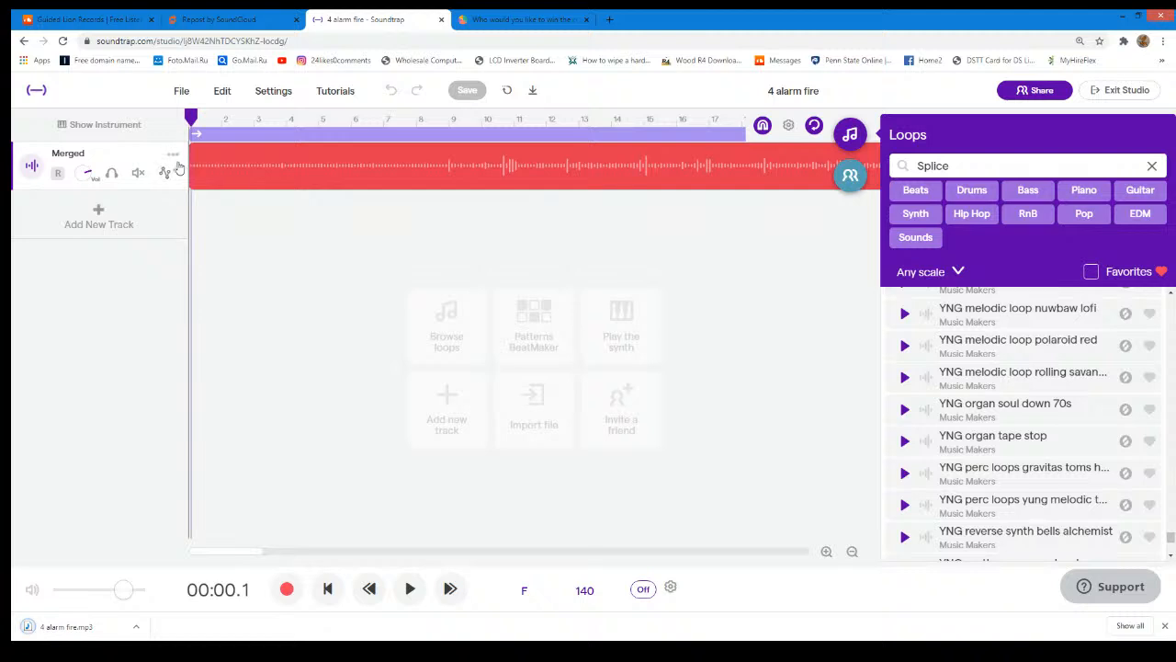
# - Delete the Merged track and filter the loop library to new beats
pyautogui.click(175, 156)
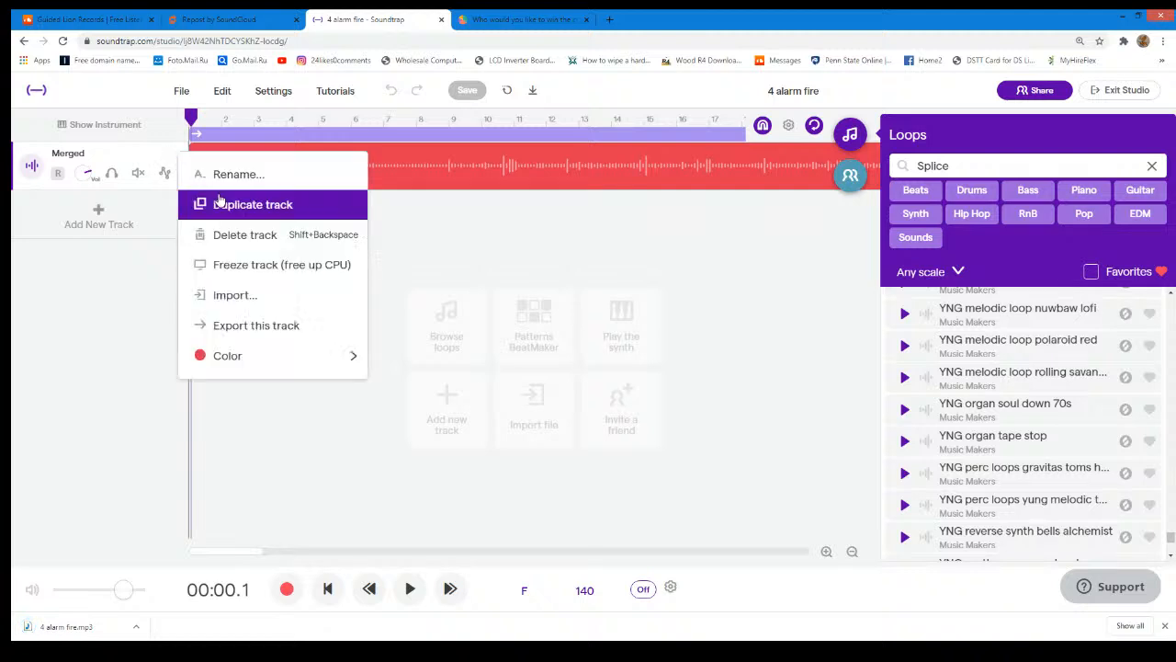
pyautogui.click(234, 233)
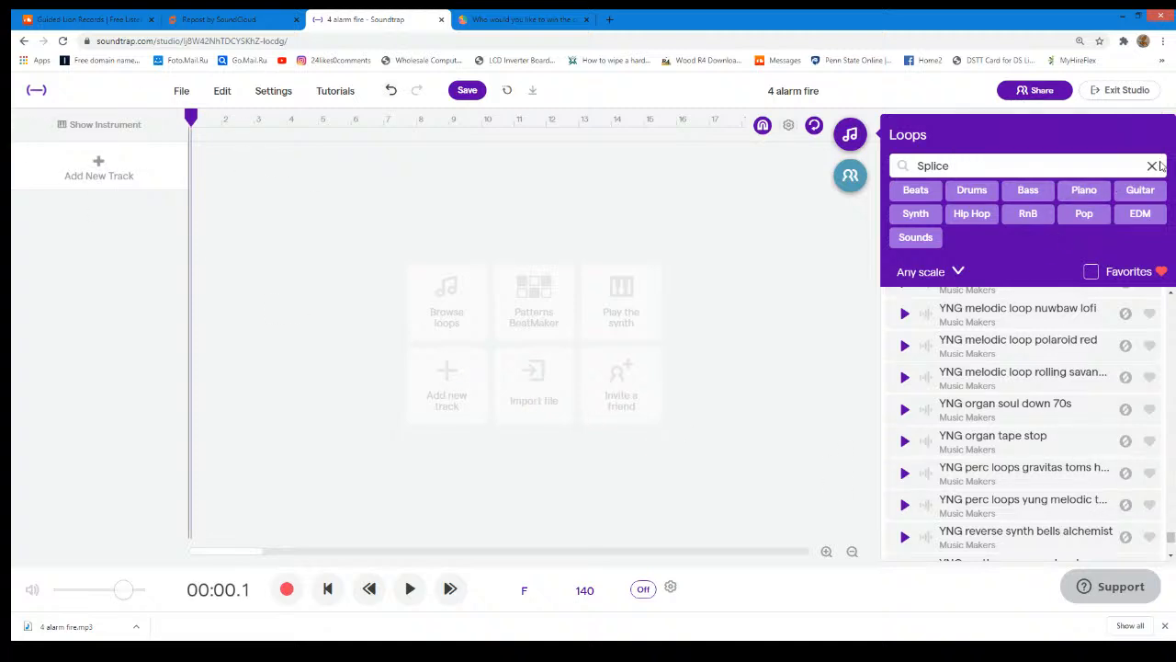
pyautogui.click(1152, 166)
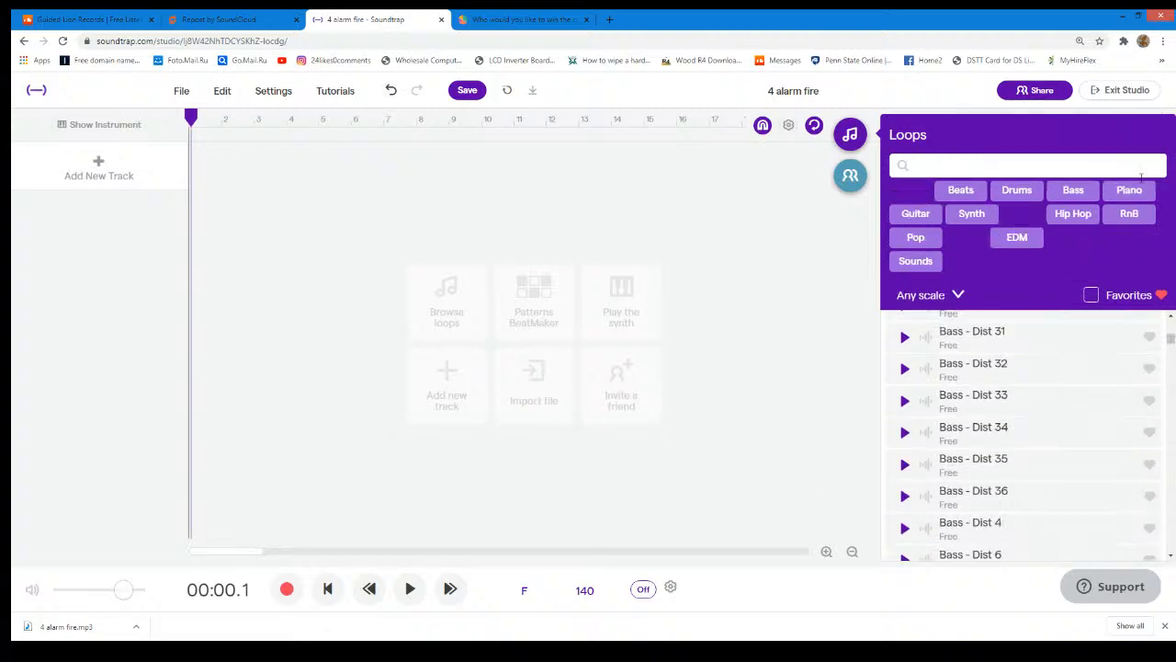
pyautogui.click(980, 191)
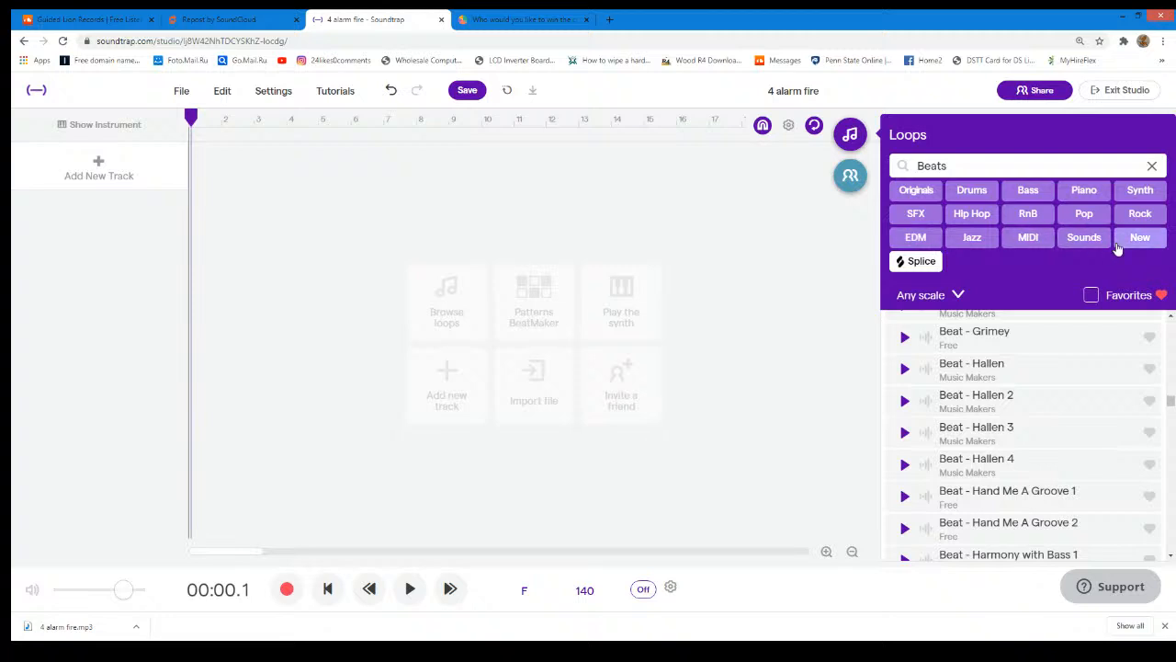
pyautogui.click(1134, 241)
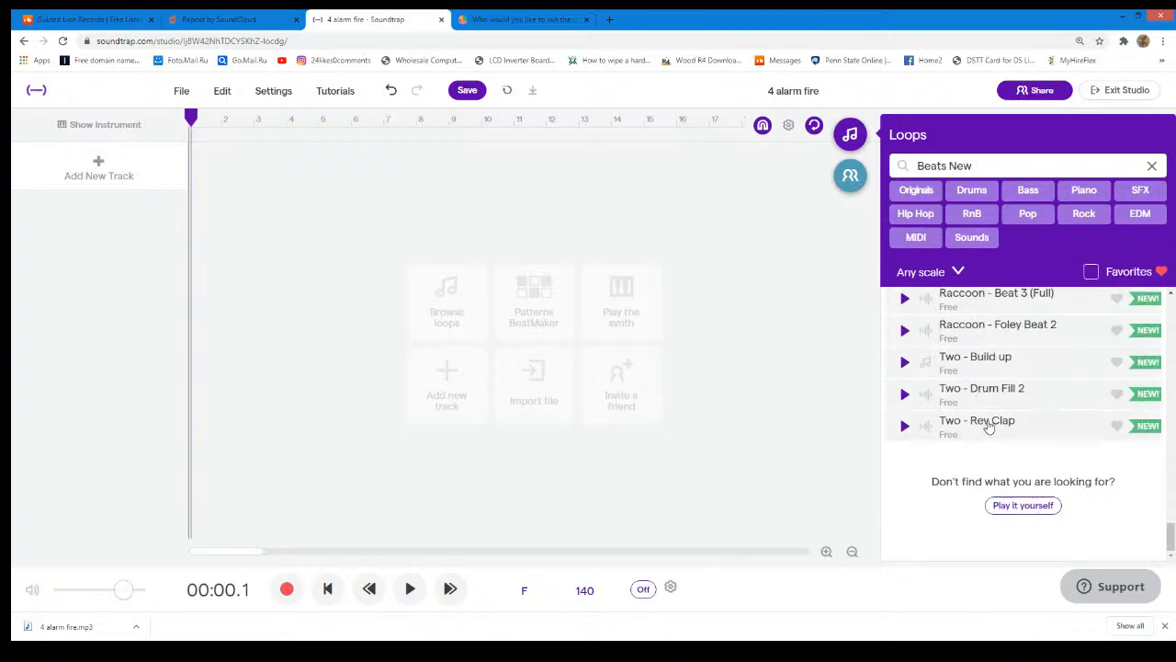
# - Preview the new beat loops Two - Rev Clap, Raccoon - Foley Beat 2, Raccoon - Beat 3 (Full), and Brampton - 808 & Drums 2 and 3
pyautogui.click(906, 428)
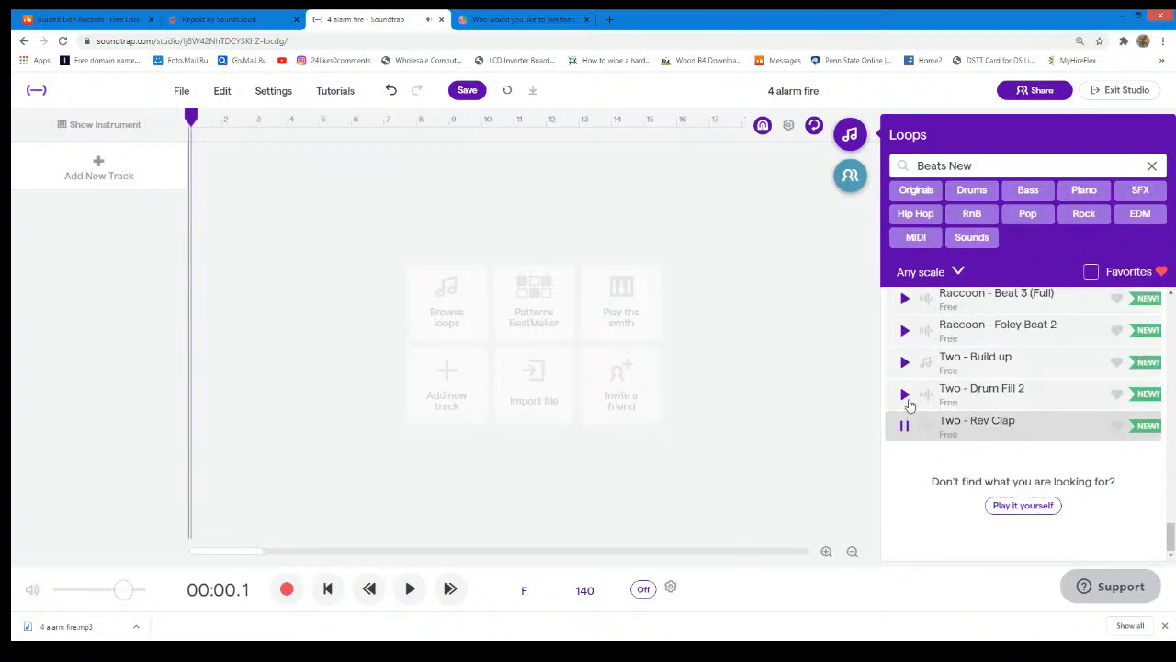
pyautogui.scroll(3, 947, 414)
pyautogui.scroll(-2, 940, 420)
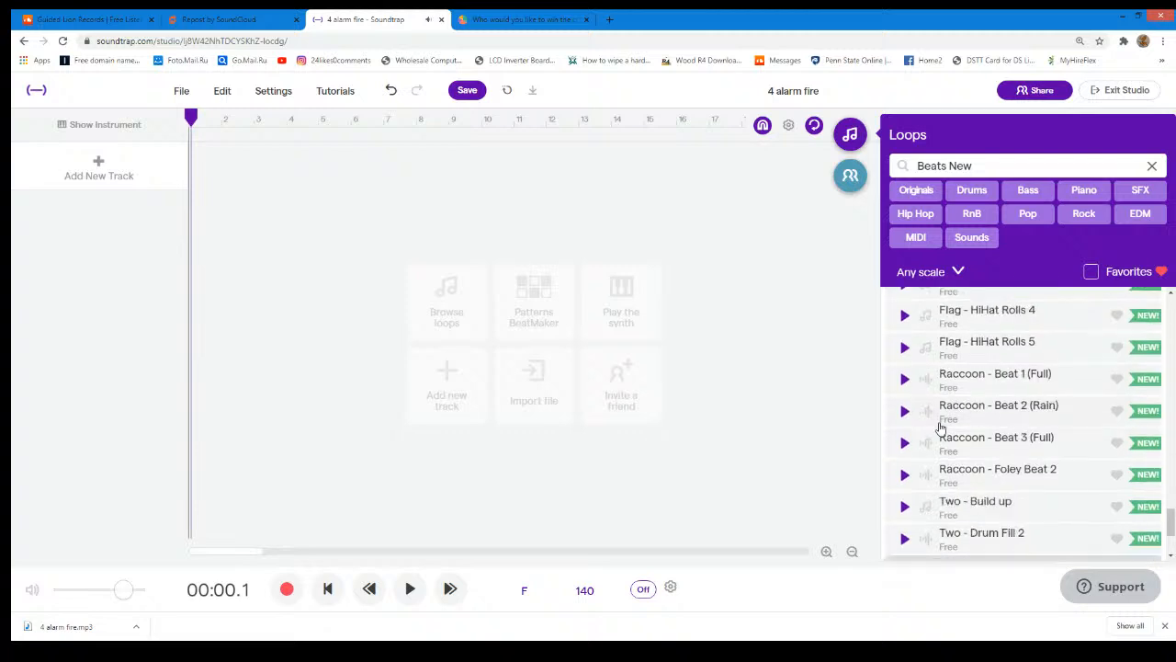
pyautogui.click(906, 391)
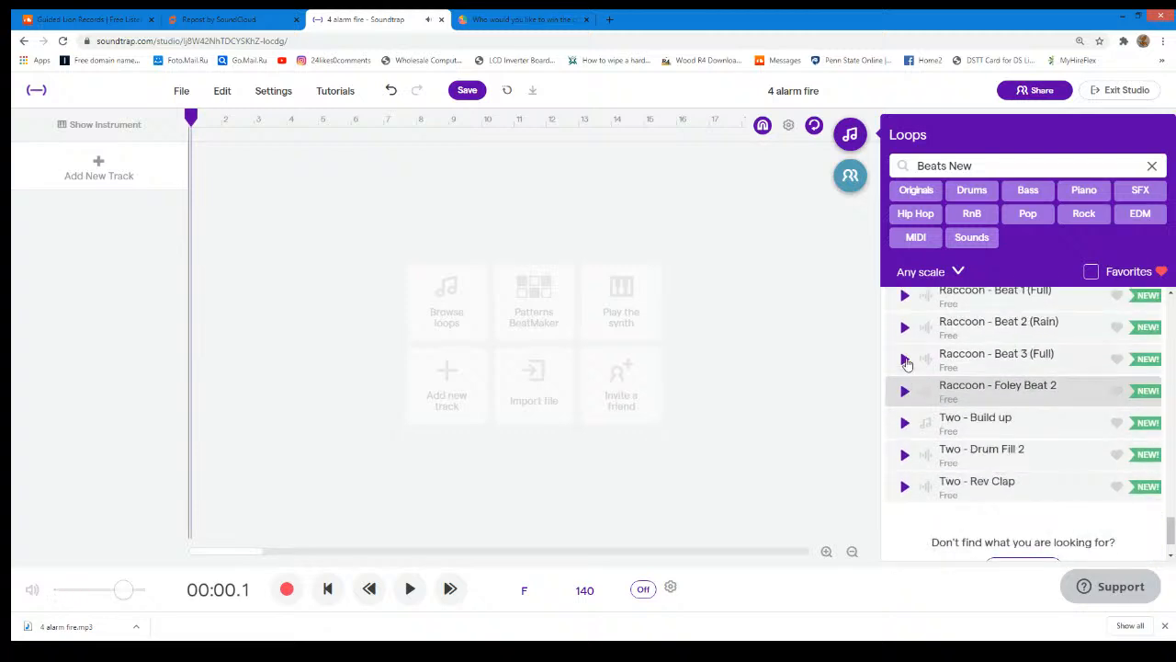
pyautogui.click(905, 360)
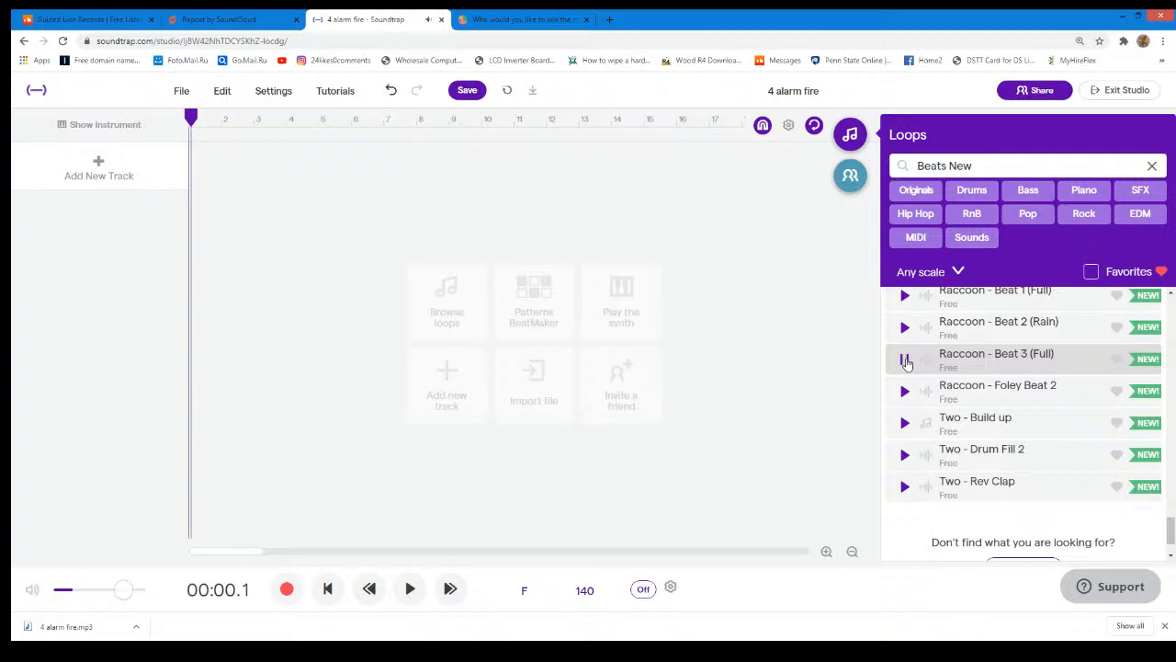
pyautogui.scroll(3, 905, 361)
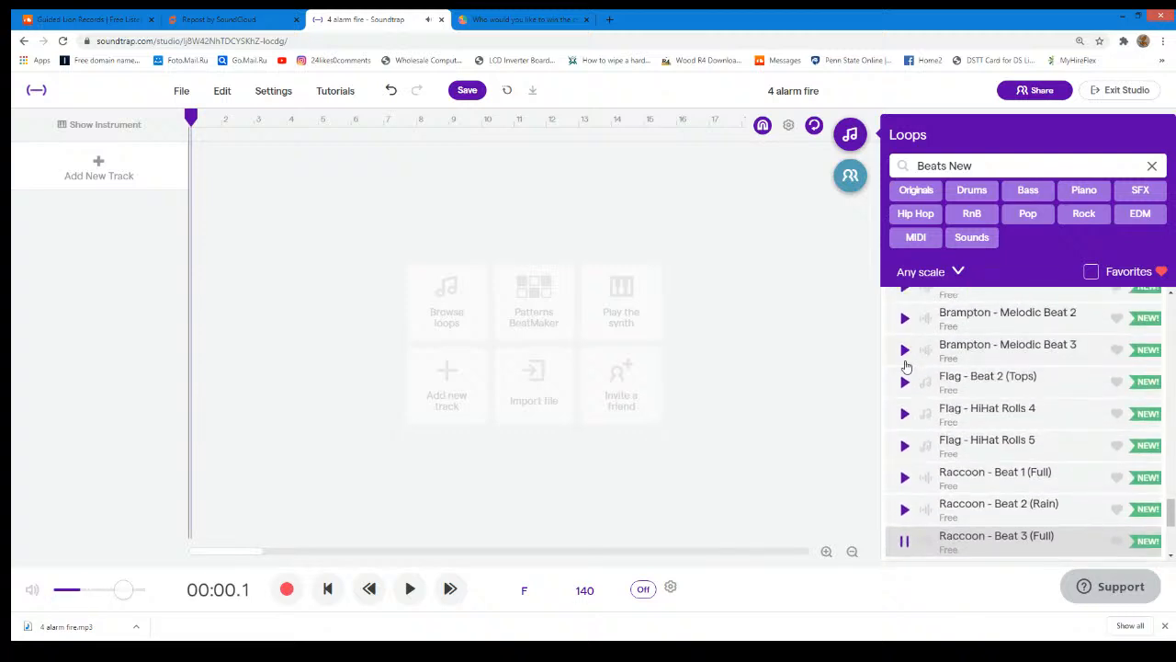
pyautogui.scroll(3, 905, 364)
pyautogui.scroll(1, 905, 367)
pyautogui.scroll(2, 908, 407)
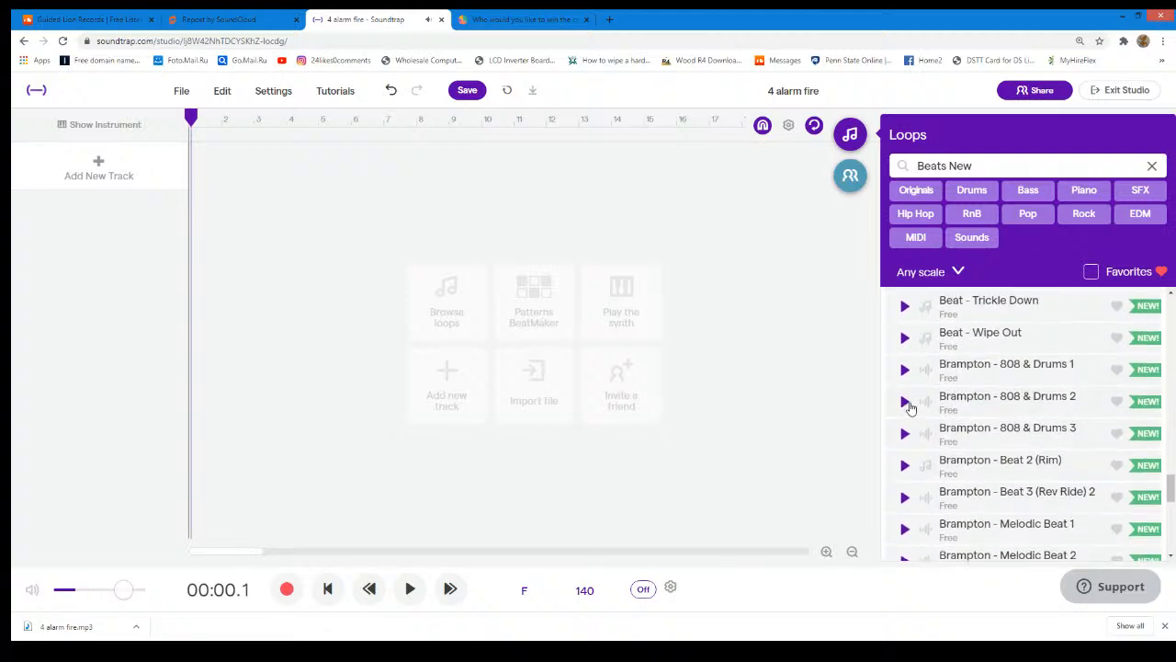
pyautogui.click(903, 402)
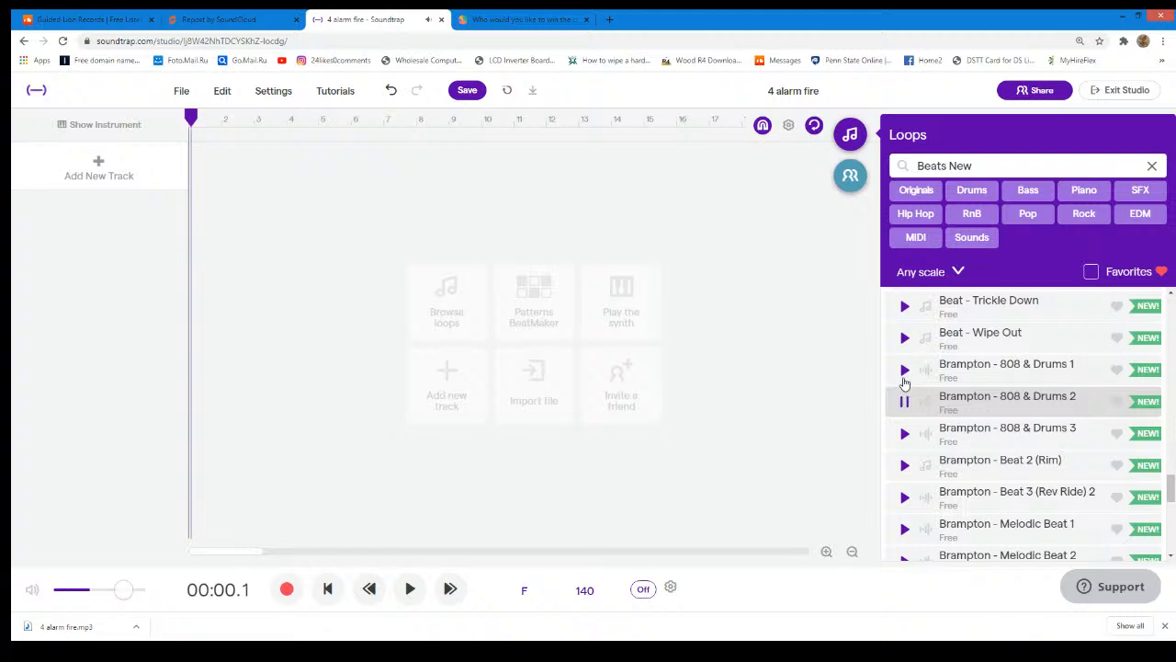
pyautogui.click(904, 437)
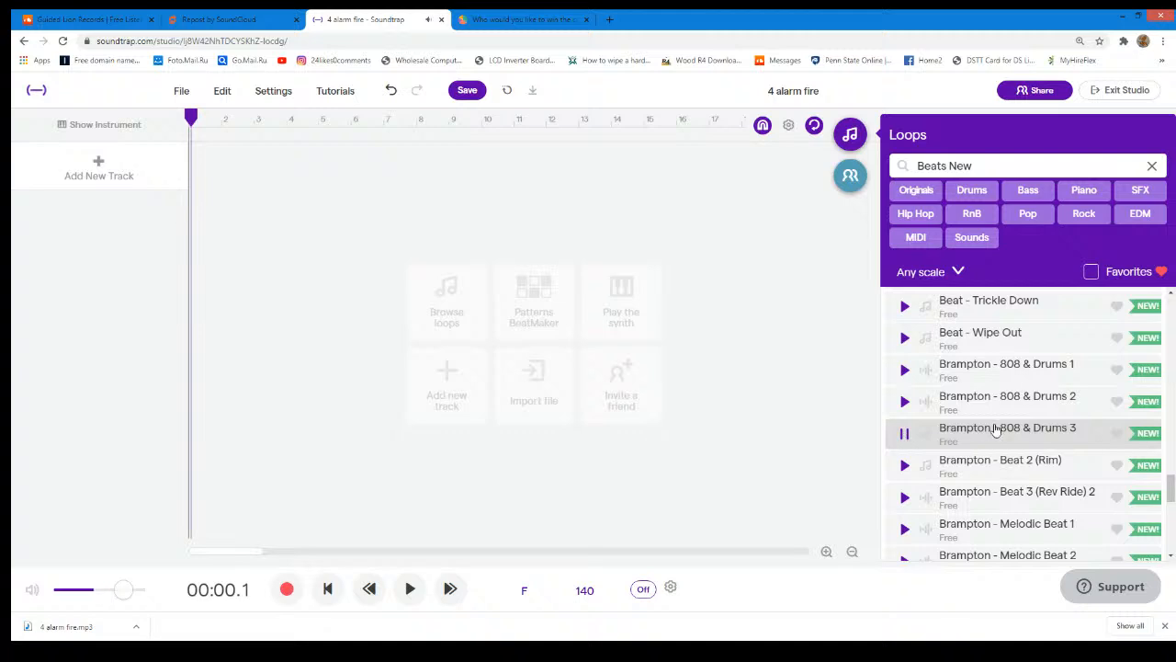
# - Add the Brampton - 808 & Drums 3 loop as a track starting at bar 1 and play it briefly
pyautogui.moveTo(993, 435); pyautogui.dragTo(202, 294)
pyautogui.click(410, 593)
pyautogui.click(410, 604)
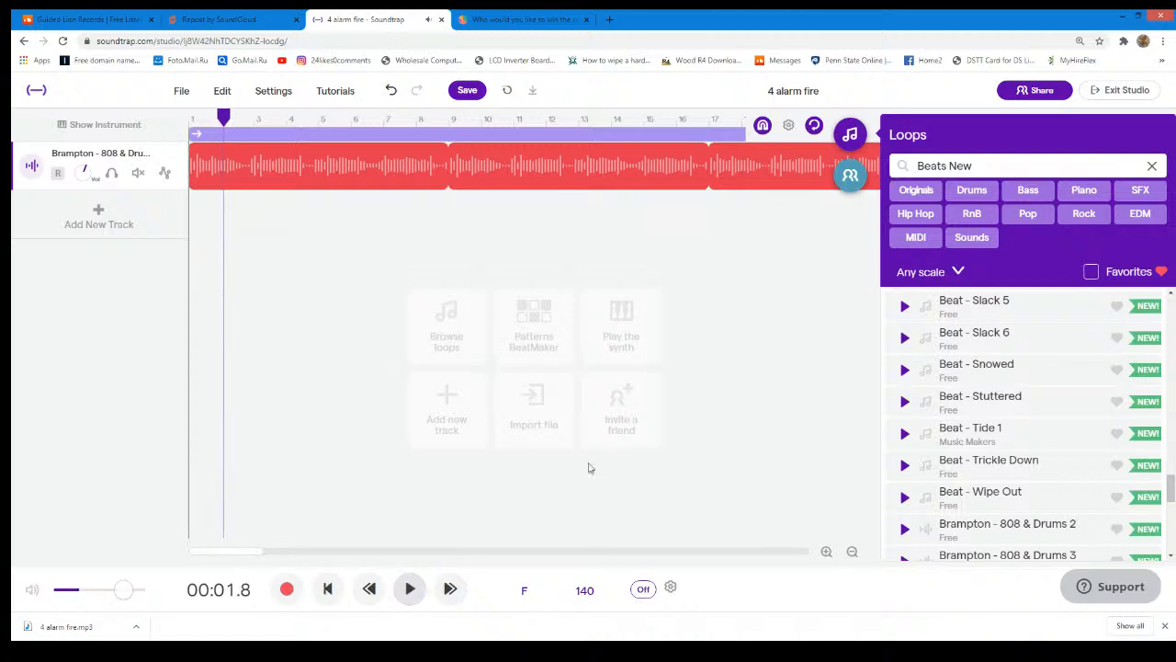
# - Filter the loop library to Splice and preview BBL lofi melodic chop beside you and BBL lofi melodic raindrops
pyautogui.click(1151, 166)
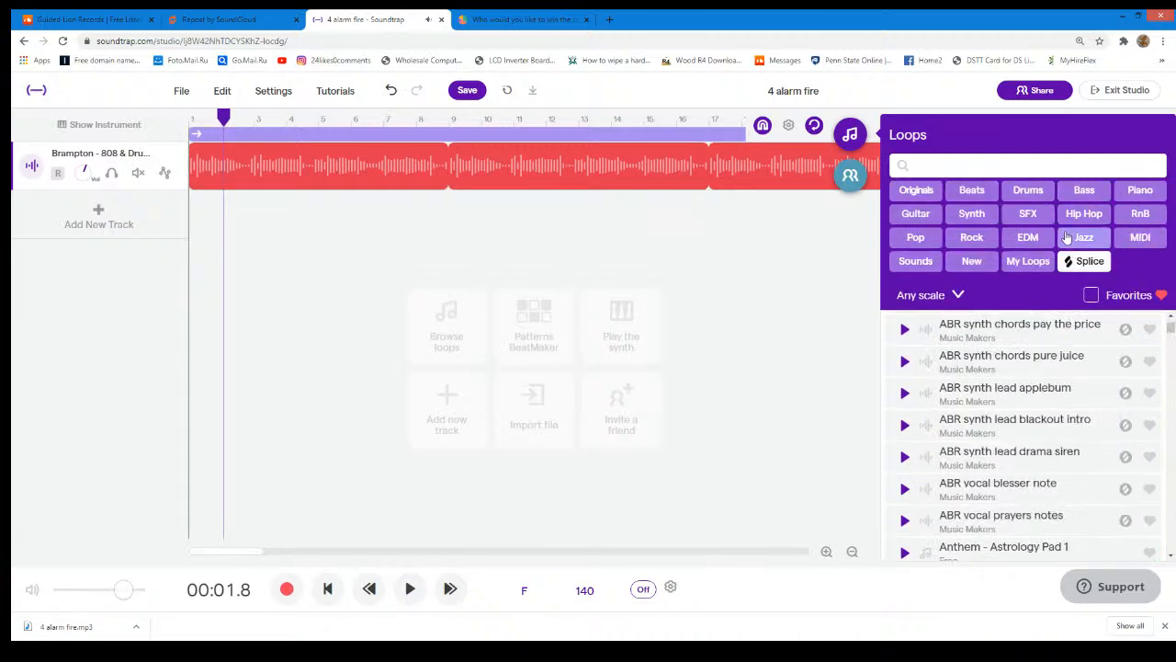
pyautogui.click(1076, 261)
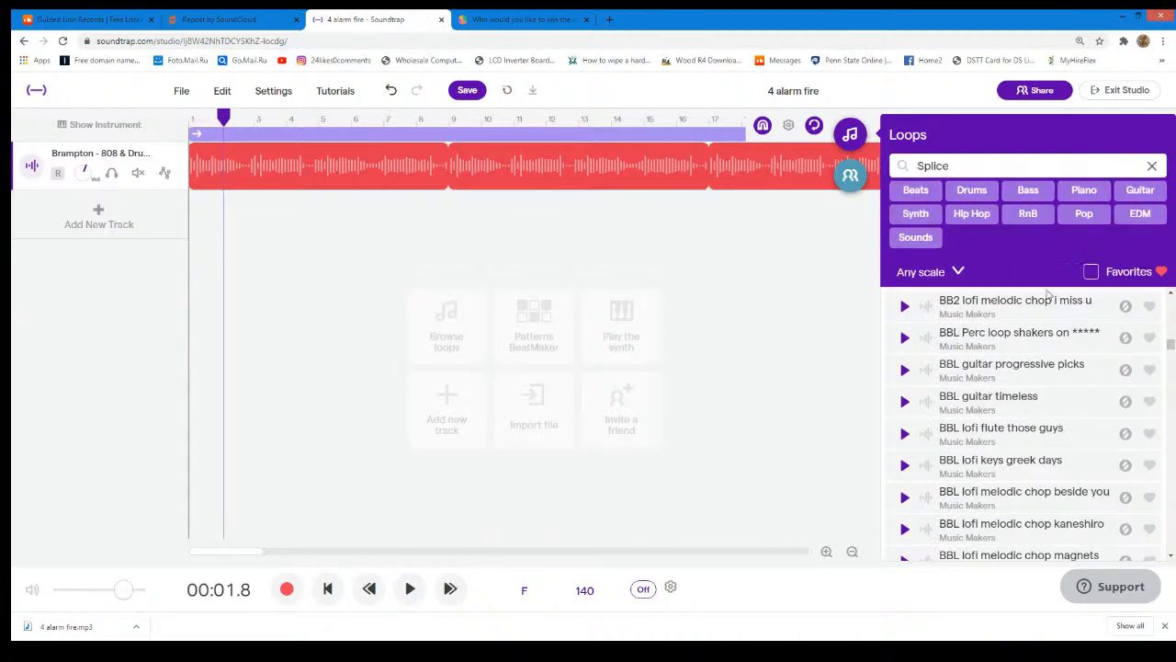
pyautogui.scroll(-3, 998, 380)
pyautogui.scroll(2, 998, 380)
pyautogui.click(903, 384)
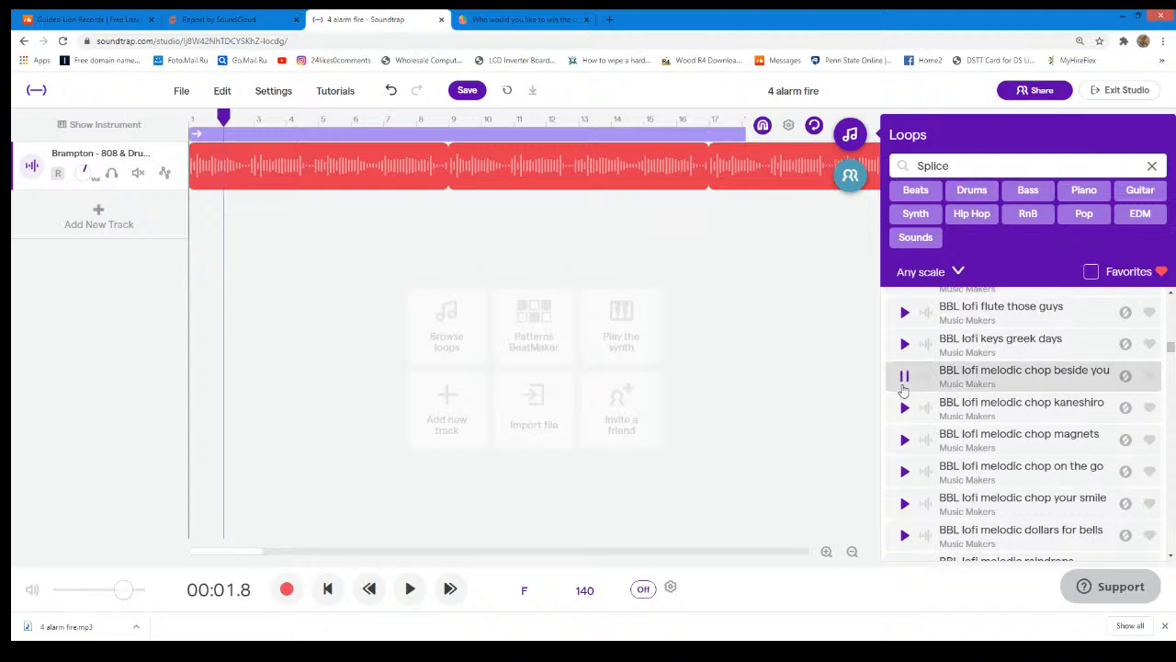
pyautogui.click(903, 377)
pyautogui.scroll(-2, 903, 385)
pyautogui.click(903, 386)
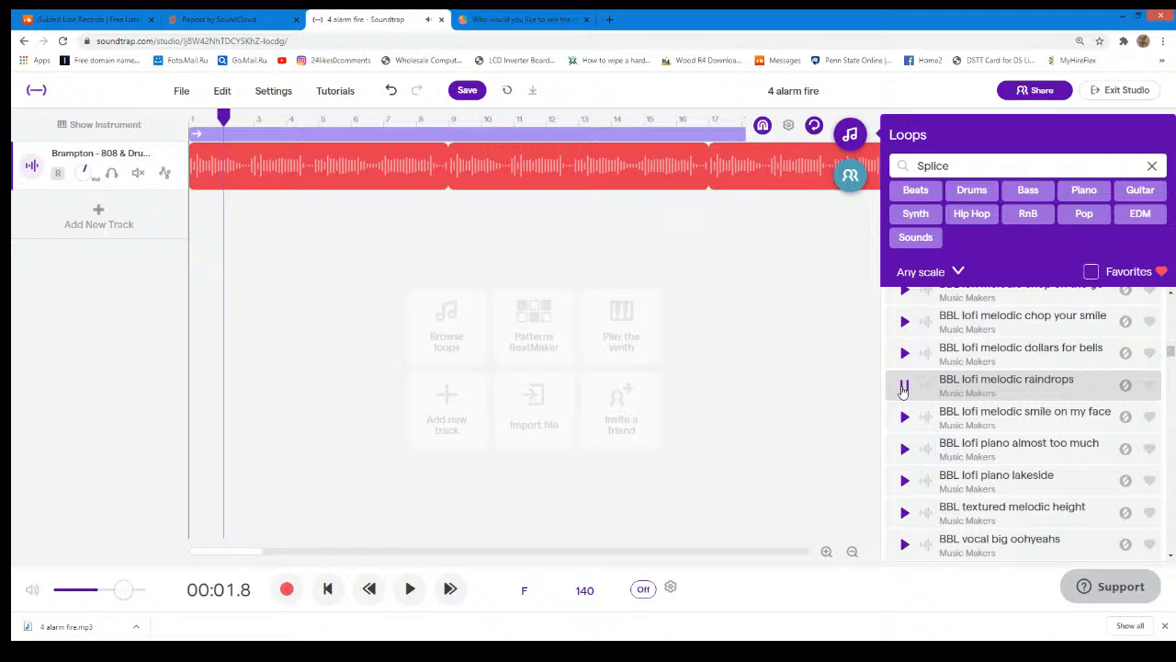
pyautogui.click(903, 386)
# - Play the Brampton drum track together with the BBL lofi melodic raindrops preview, and delete the drum track
pyautogui.click(410, 588)
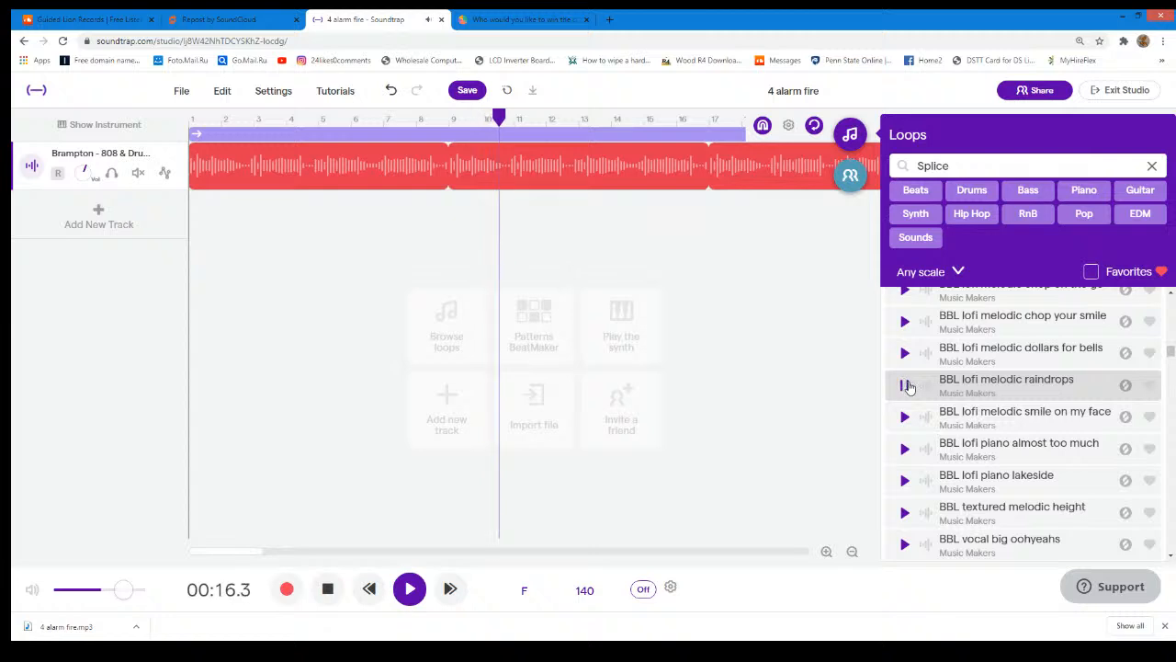
pyautogui.click(410, 588)
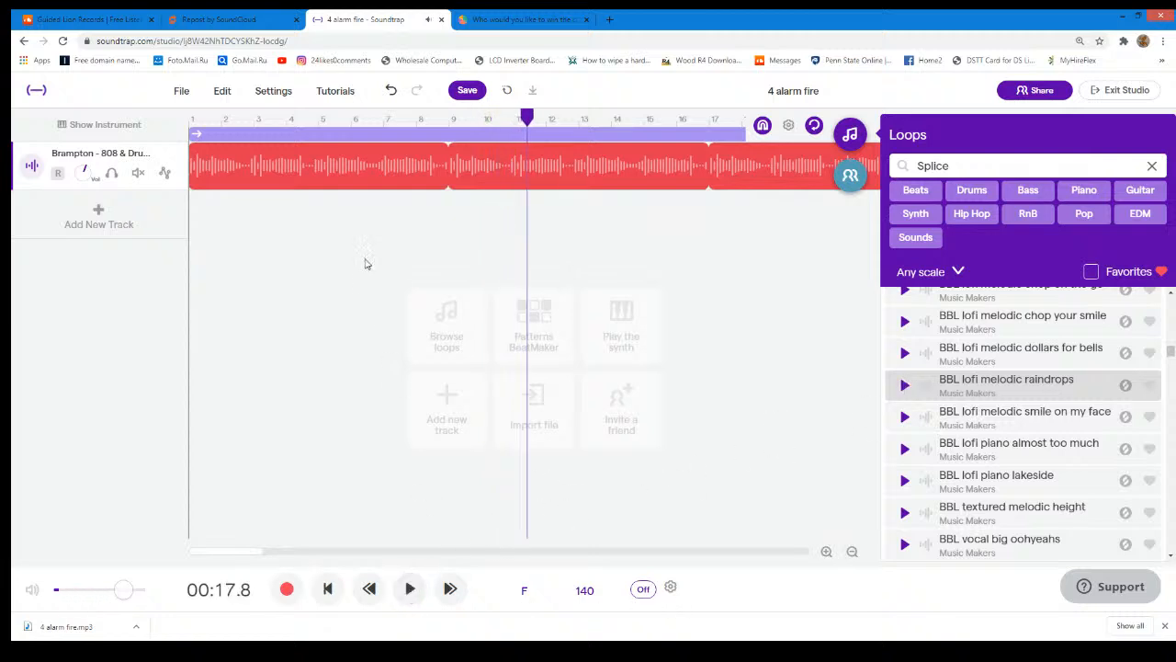
pyautogui.rightClick(170, 158)
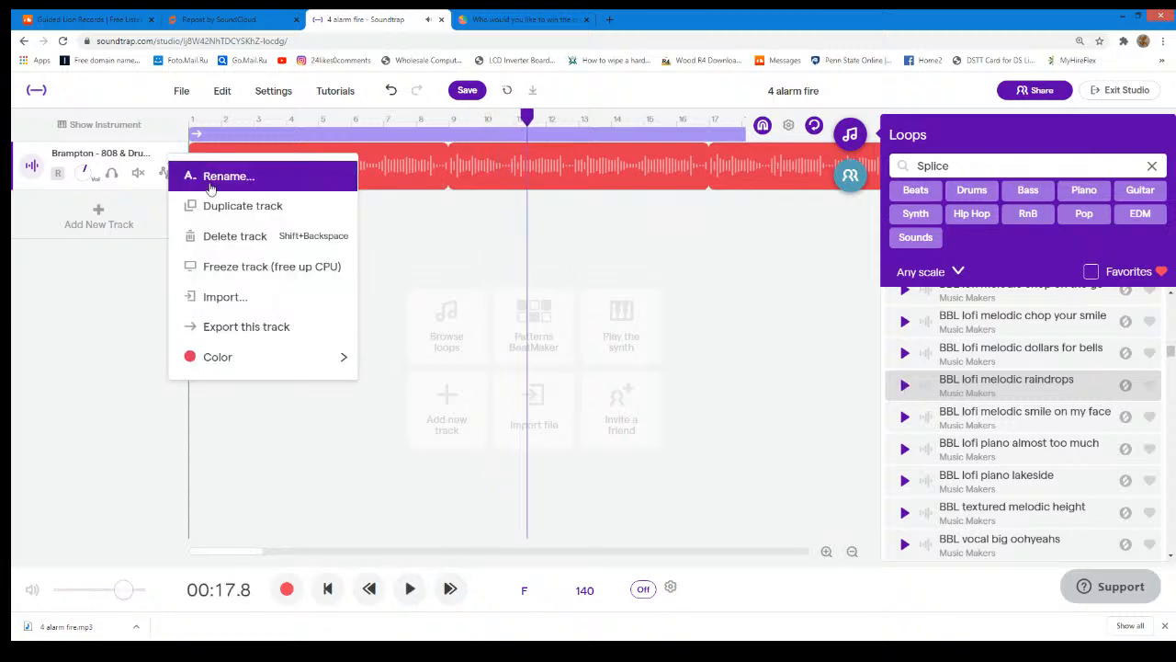
pyautogui.click(221, 236)
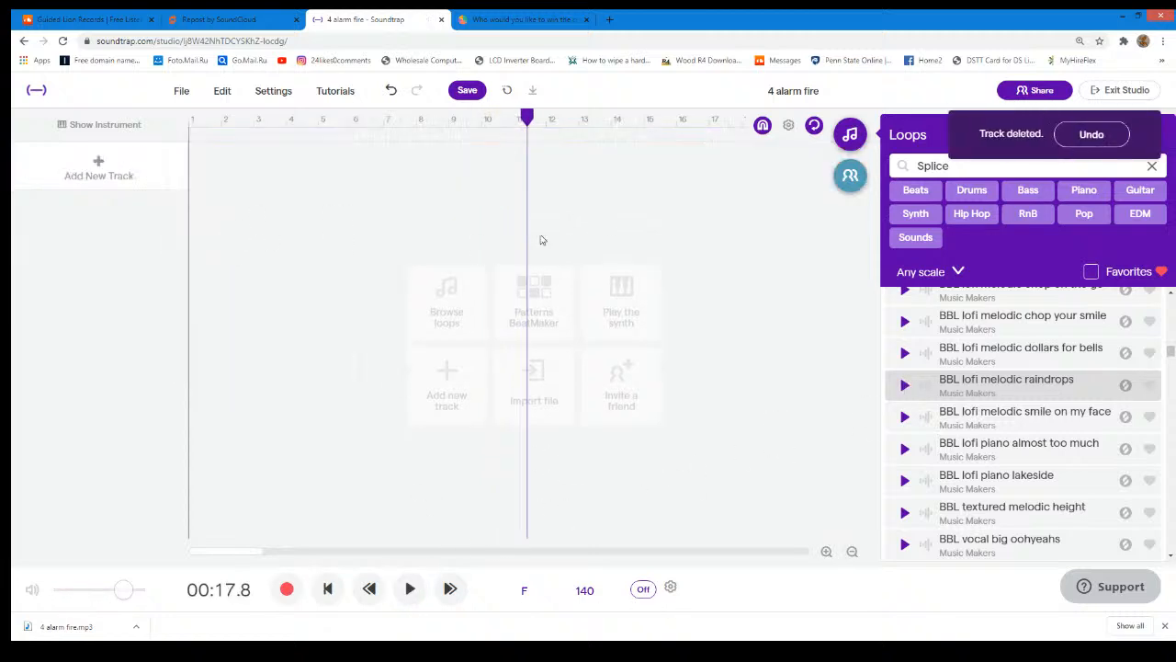
# - Replace the Splice loop filter with Beats and New, and browse to the Flesh Out and Front Line beats
pyautogui.click(1152, 167)
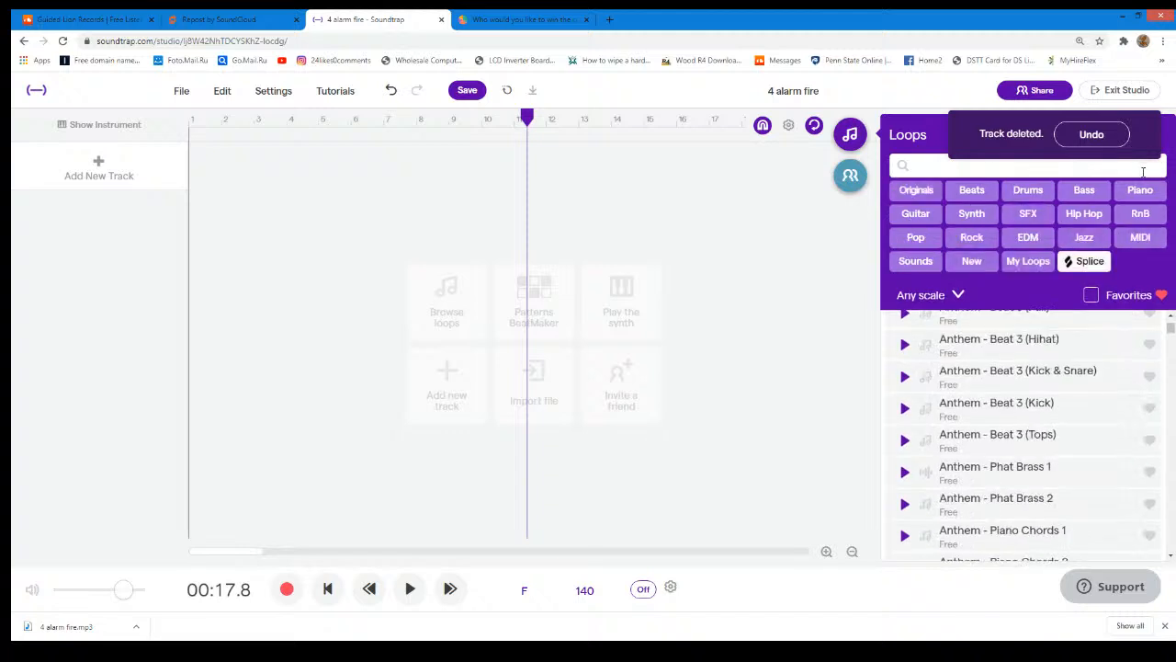
pyautogui.click(988, 197)
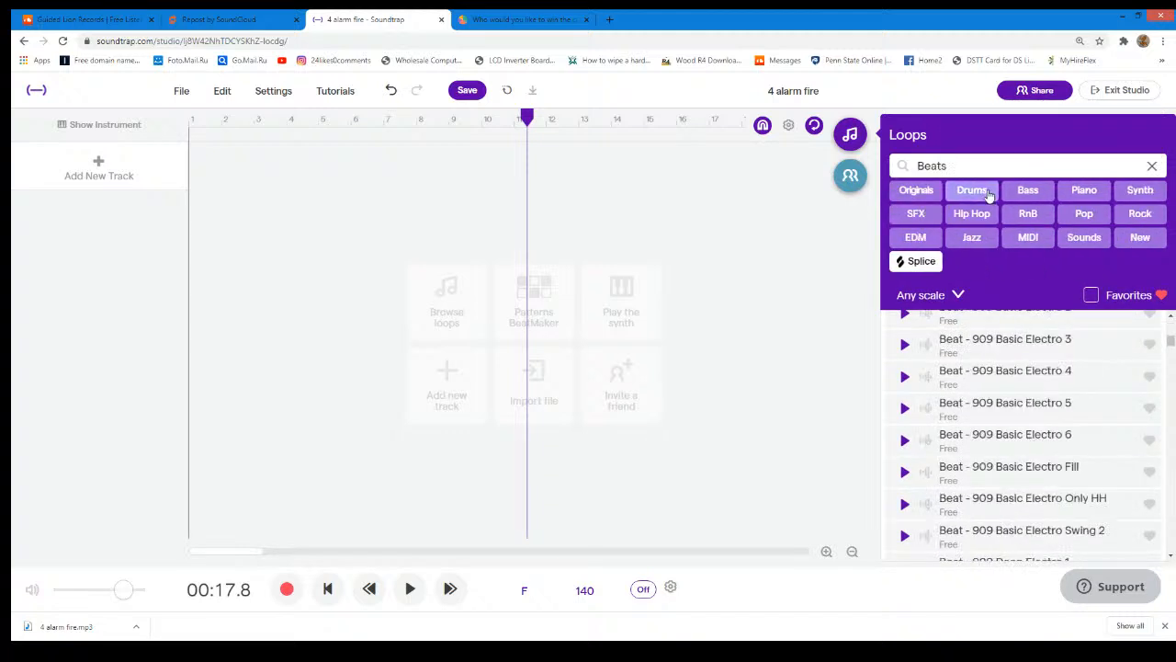
pyautogui.scroll(-1, 948, 336)
pyautogui.scroll(-5, 956, 331)
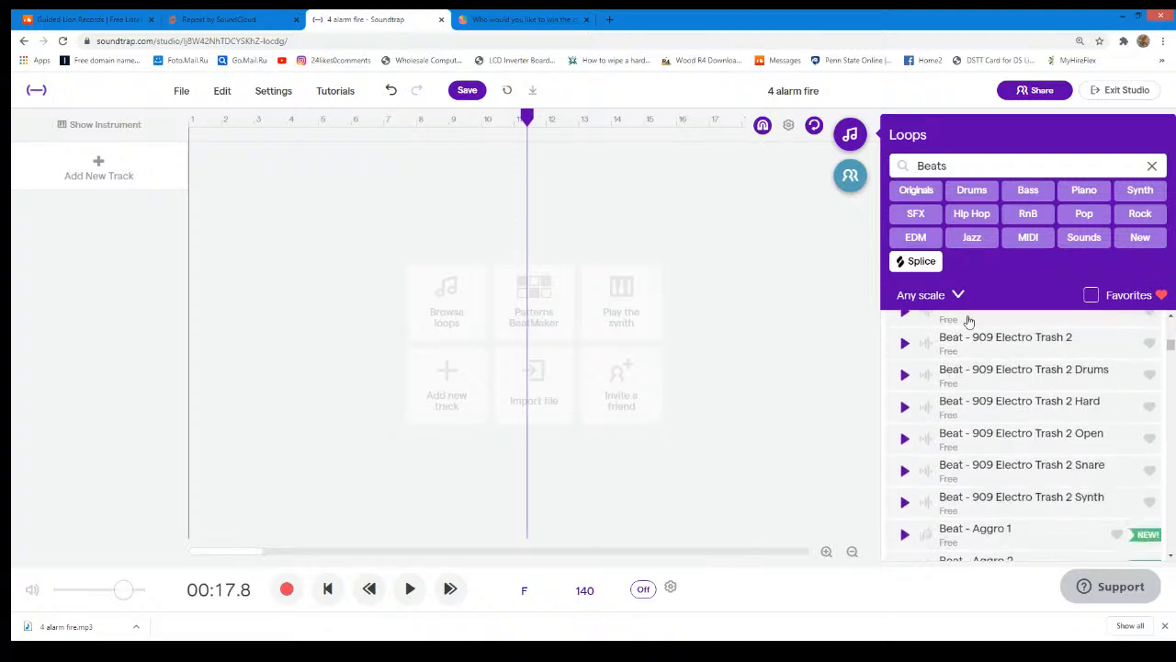
pyautogui.click(1132, 237)
pyautogui.scroll(-10, 976, 348)
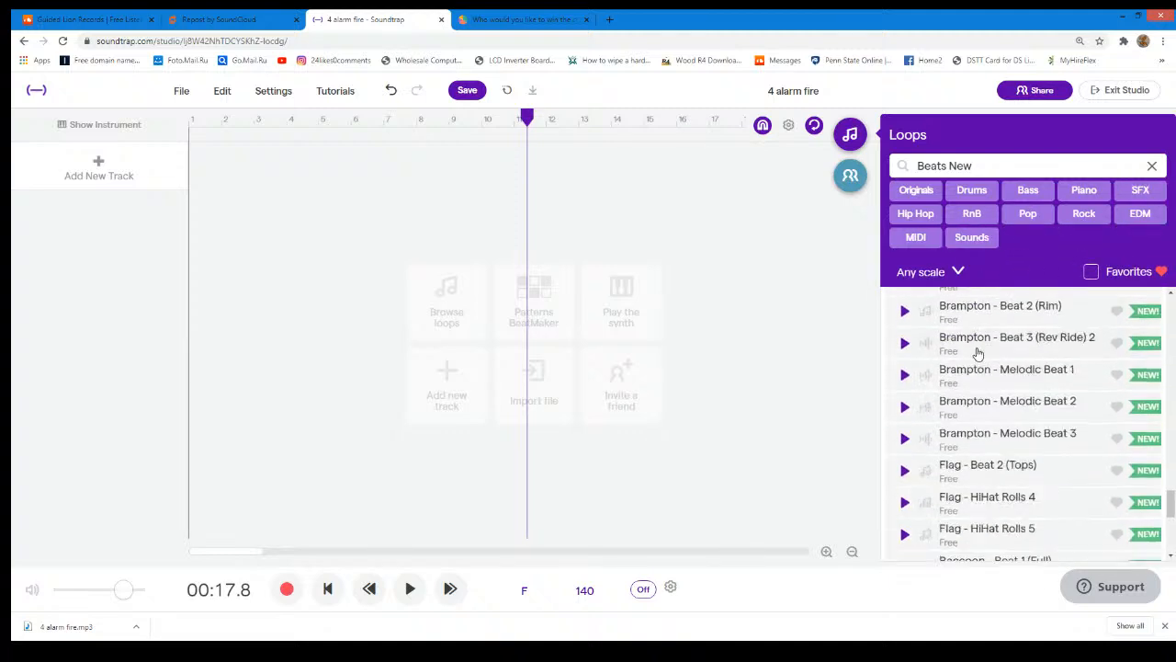
pyautogui.scroll(5, 980, 342)
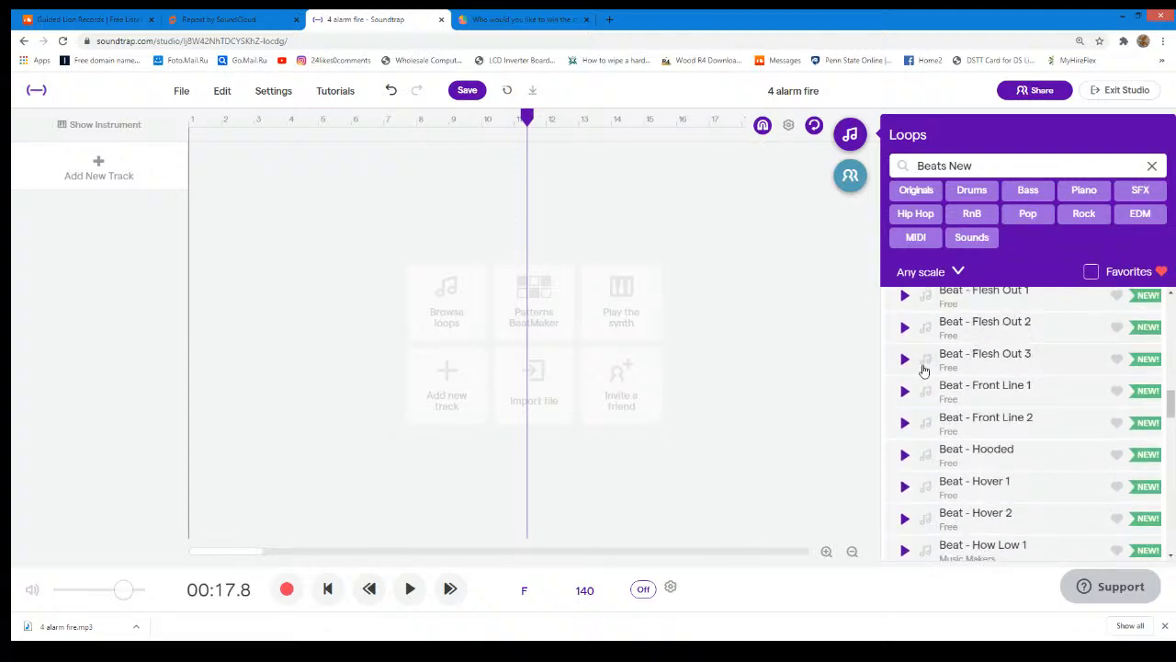
# - Preview Beat - Flesh Out 3 and Beat - Front Line 1, add Front Line 1 as a track from bar 1, and clear the loop filters
pyautogui.click(905, 362)
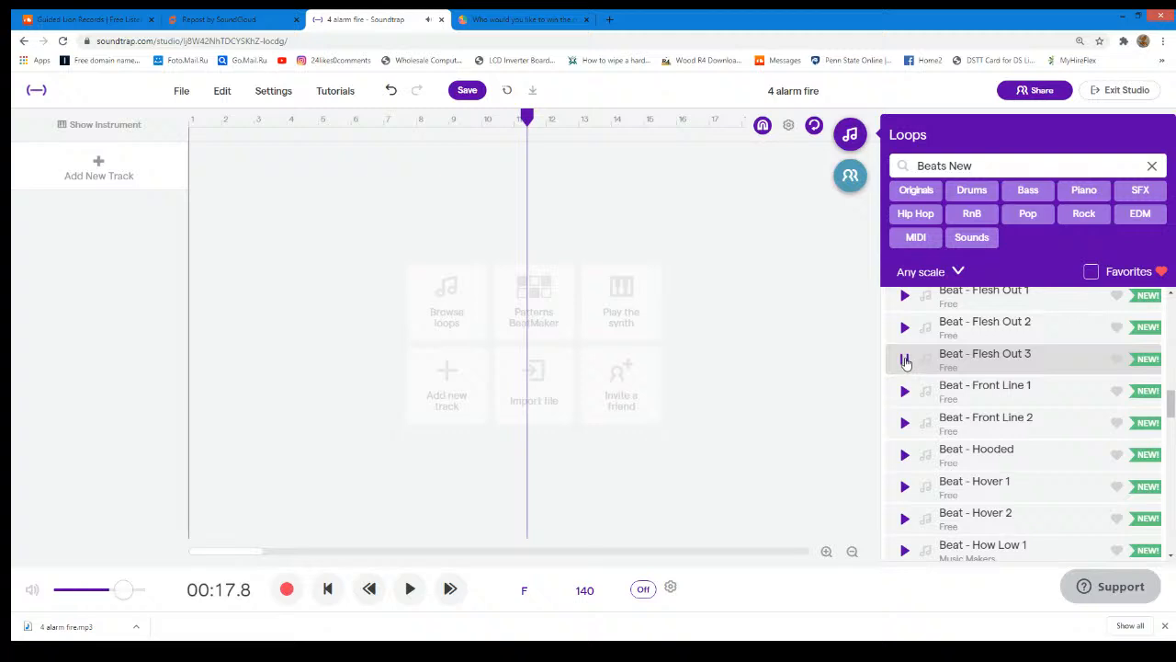
pyautogui.click(903, 391)
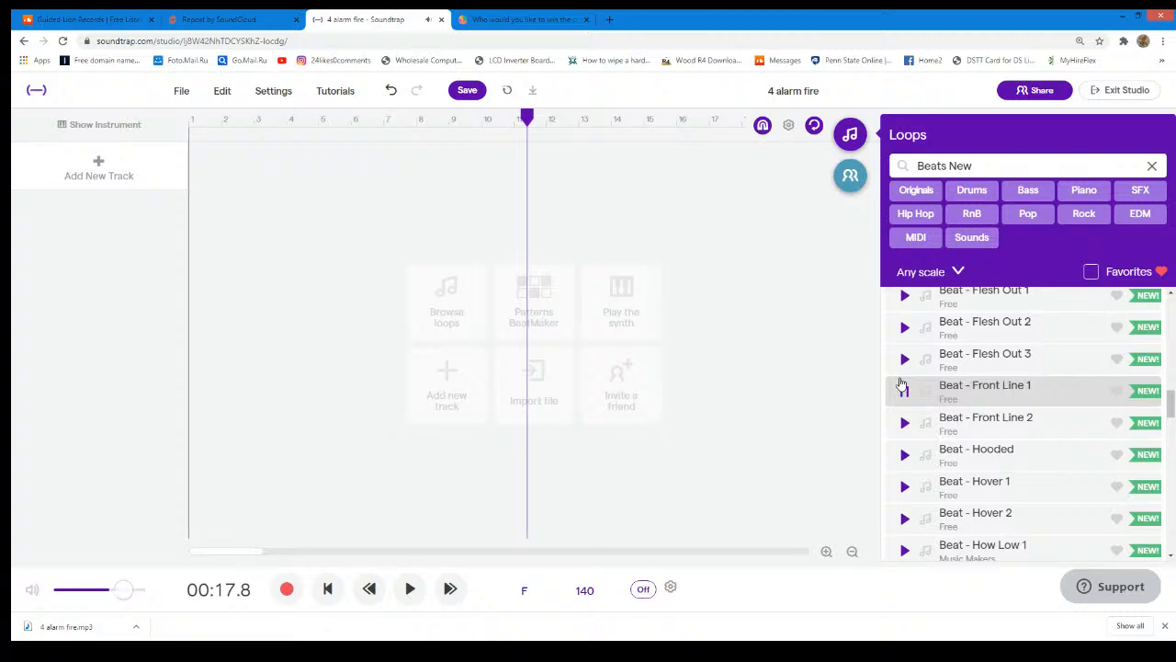
pyautogui.moveTo(969, 390); pyautogui.dragTo(196, 253)
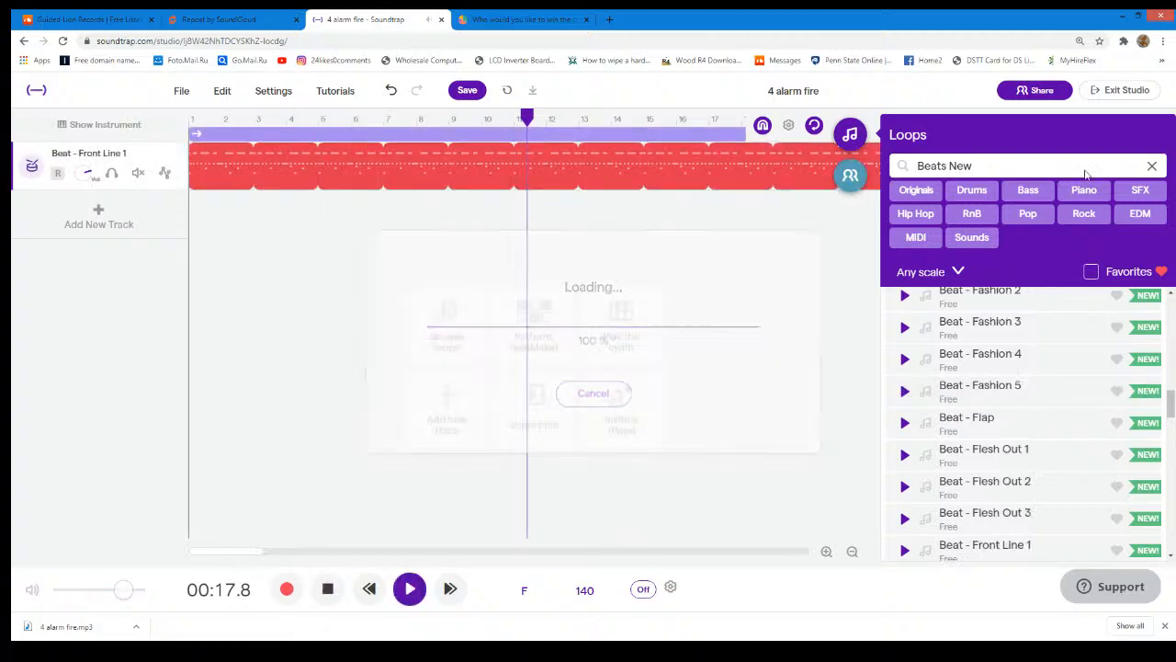
pyautogui.click(1151, 166)
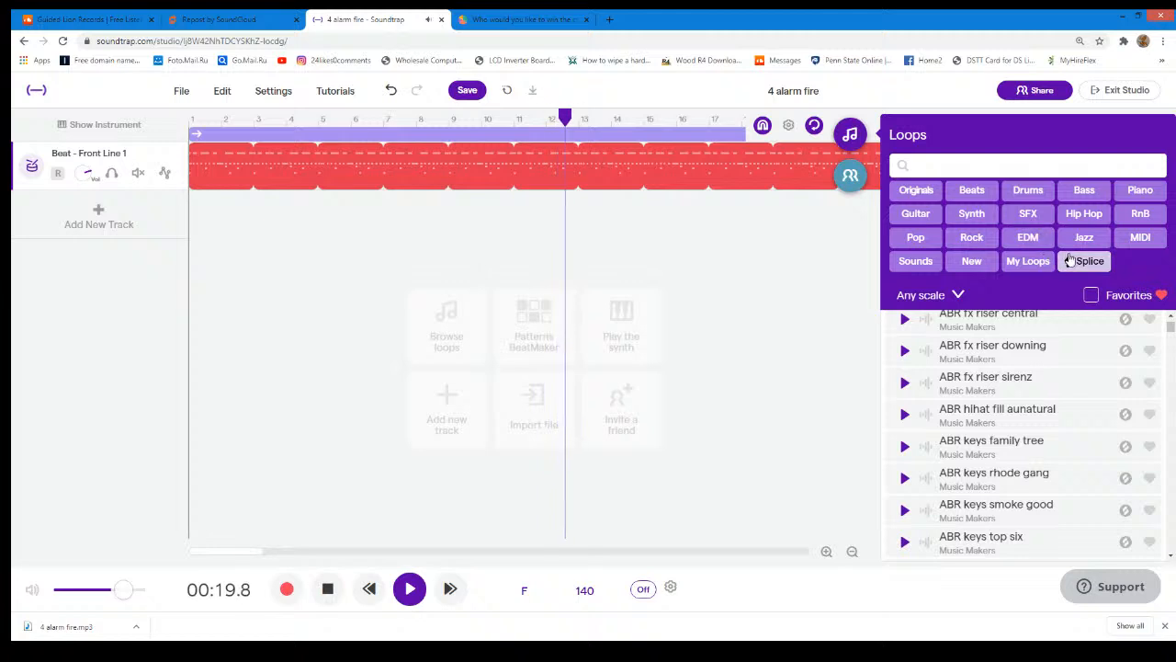
# - Filter the loop library to Splice, look over the BBL and HTF loops, and stop the project's playback
pyautogui.click(1069, 261)
pyautogui.scroll(-15, 1018, 406)
pyautogui.scroll(-2, 1017, 406)
pyautogui.scroll(3, 1018, 401)
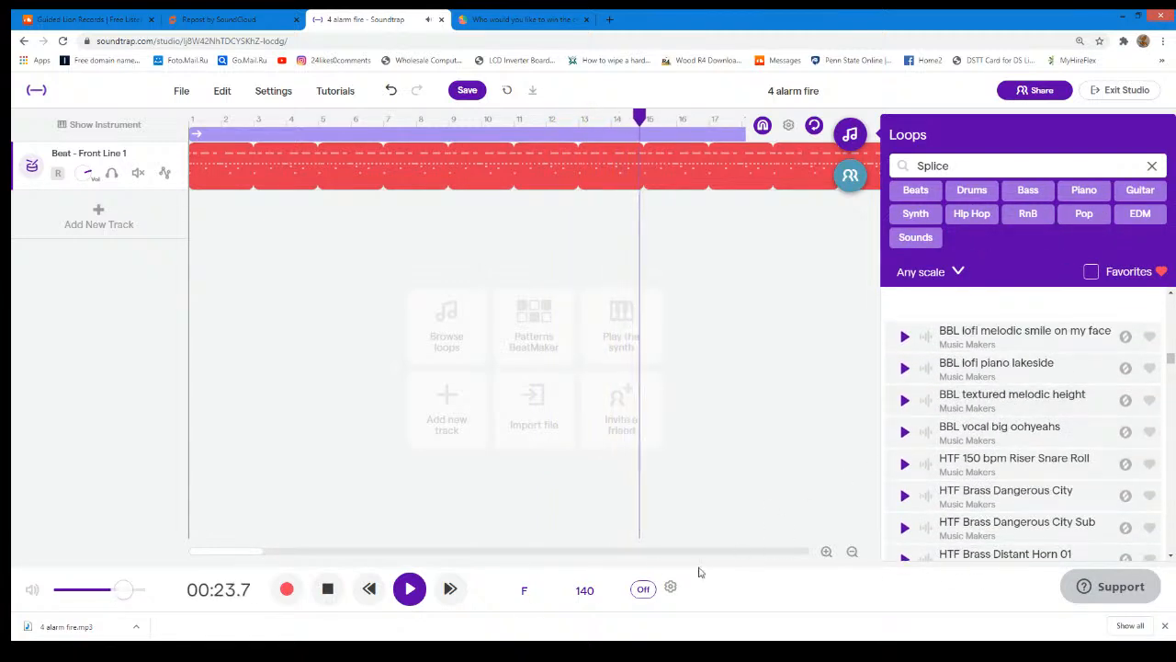
pyautogui.click(410, 588)
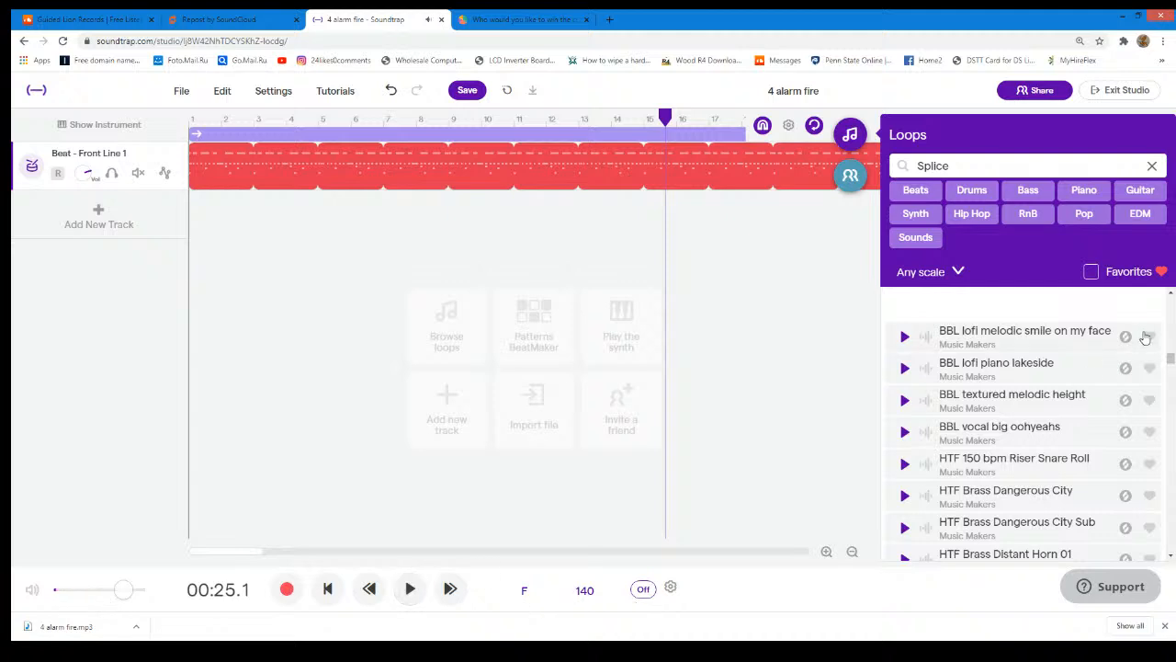
# - Examine the Splice loops from the HTF drum loops through to the YNG vocal chants at the list's end
pyautogui.scroll(-3, 1063, 395)
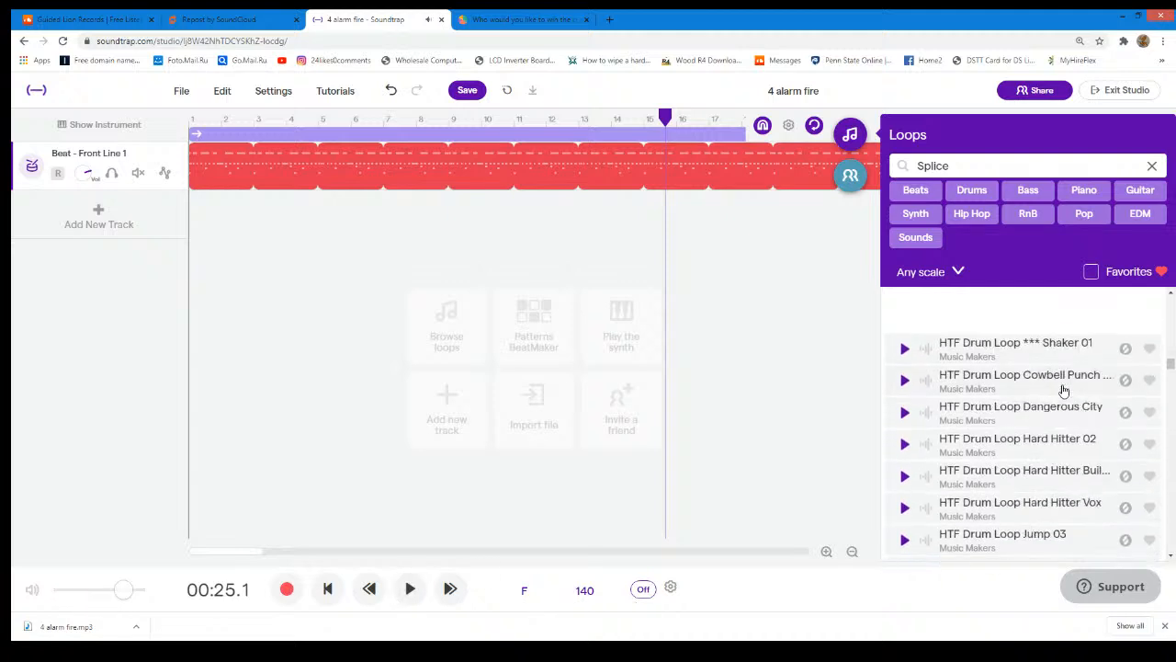
pyautogui.scroll(-2, 1059, 397)
pyautogui.scroll(-2, 1057, 397)
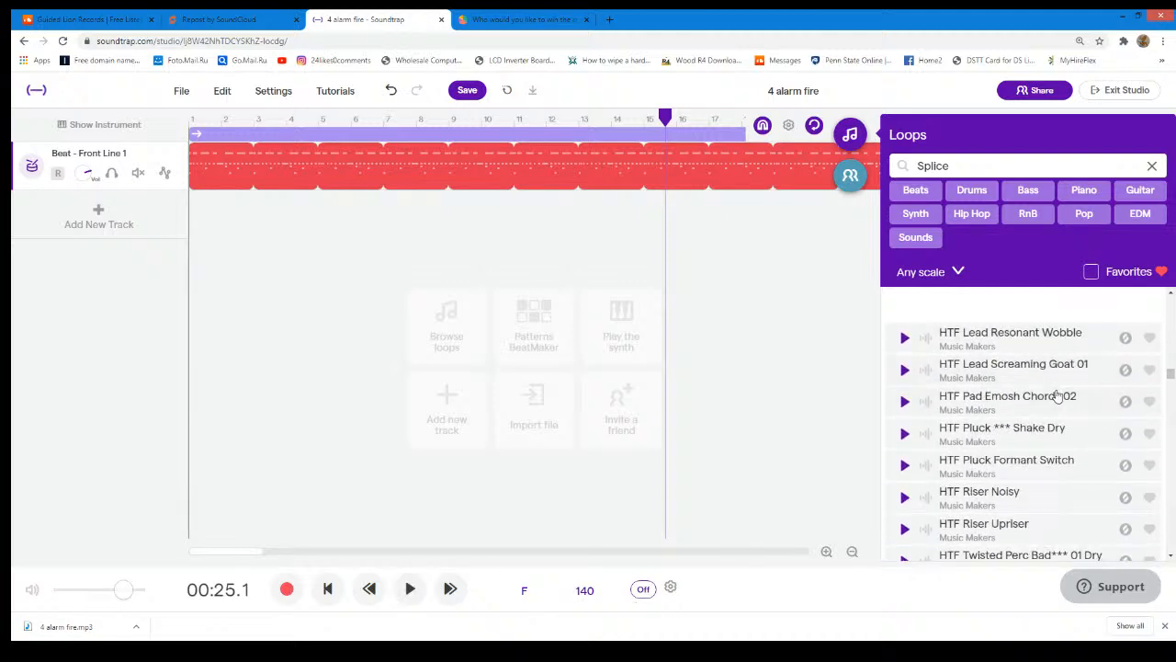
pyautogui.scroll(-8, 1010, 446)
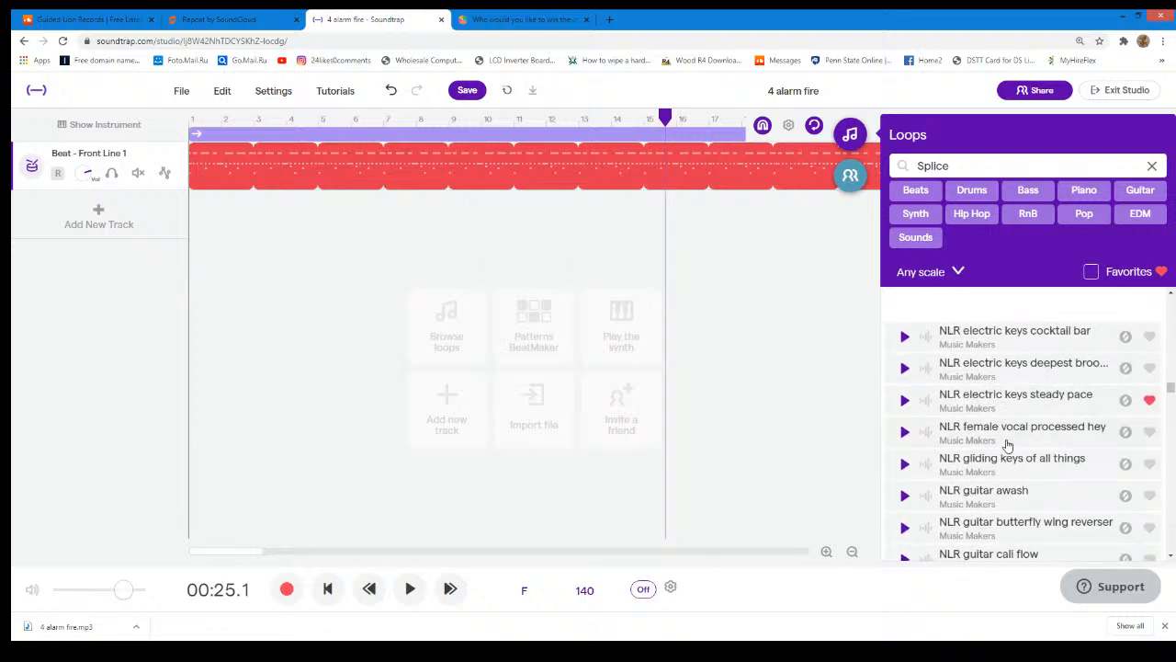
pyautogui.scroll(-10, 1008, 445)
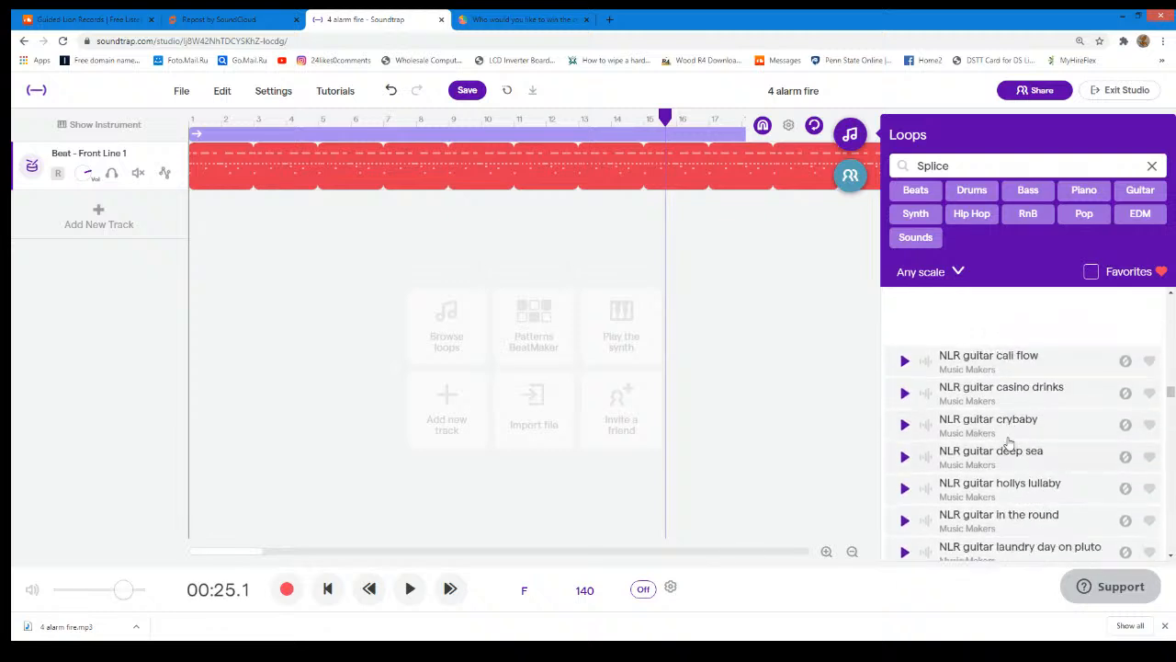
pyautogui.scroll(-15, 1008, 445)
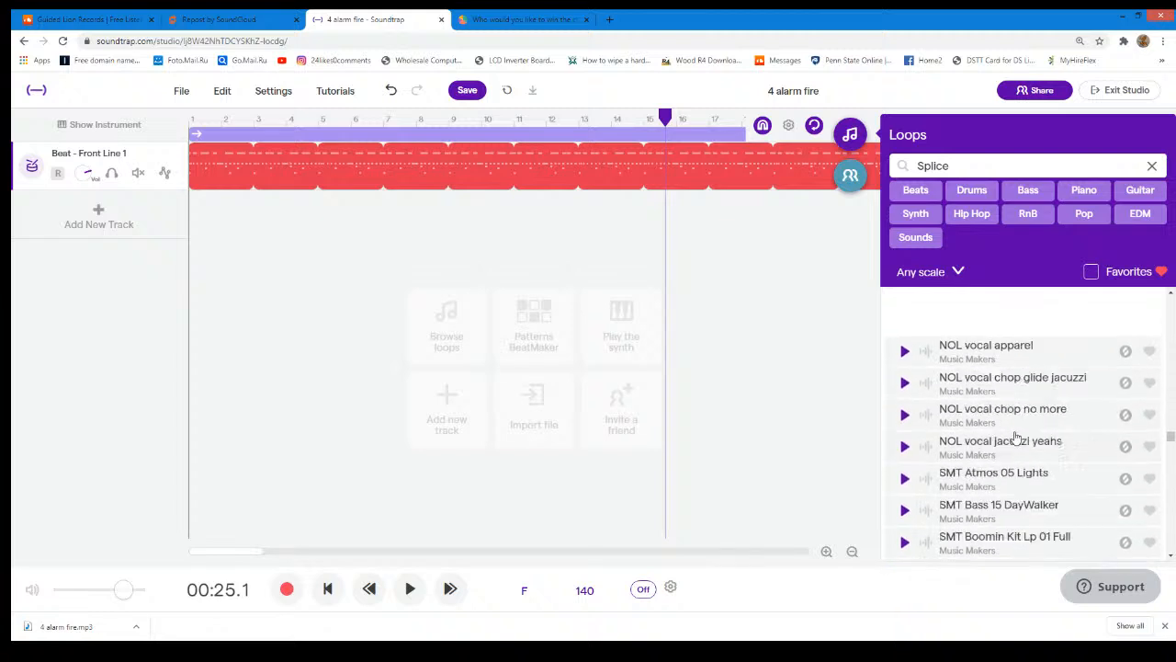
pyautogui.scroll(-5, 1016, 441)
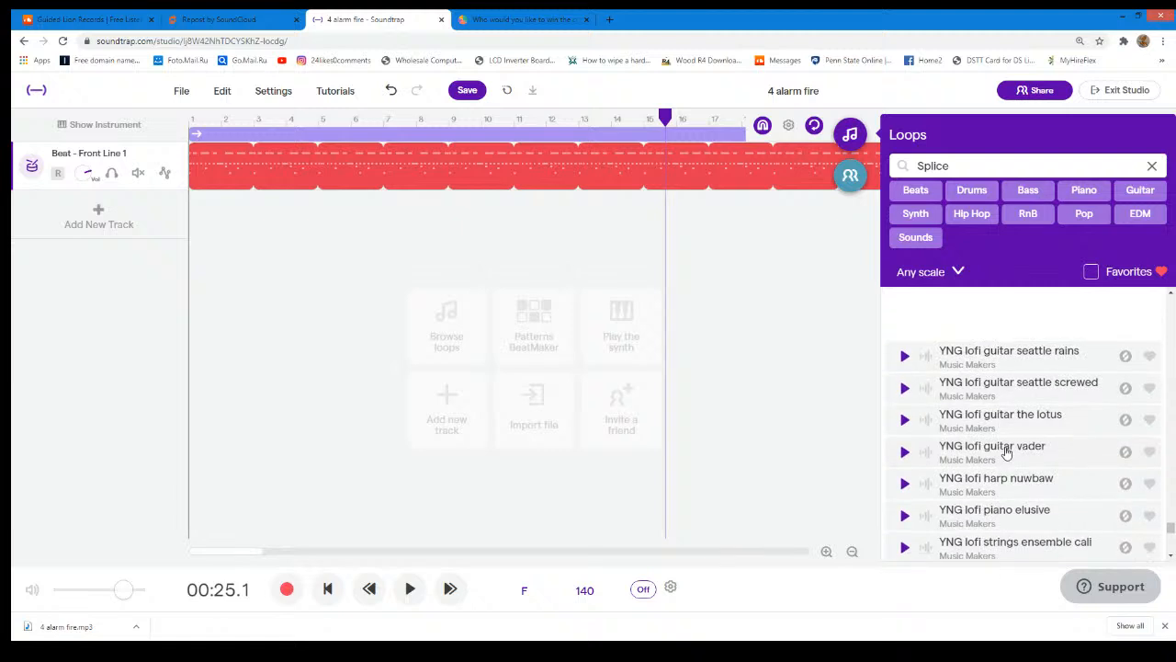
pyautogui.scroll(-3, 1004, 452)
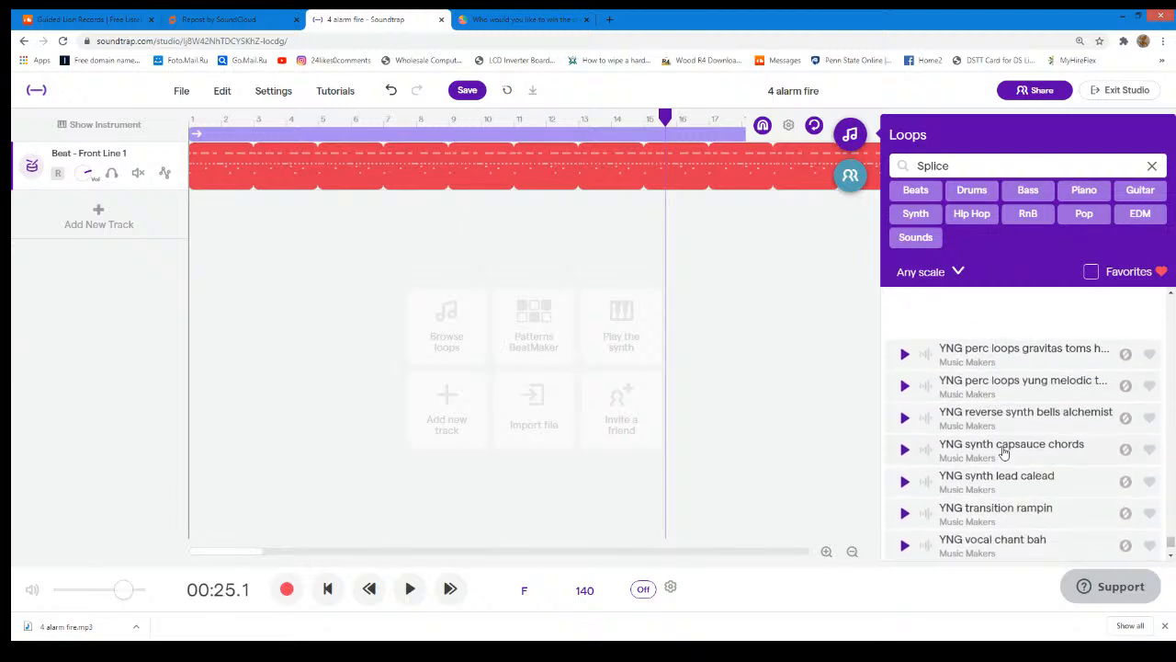
pyautogui.scroll(-1, 1004, 452)
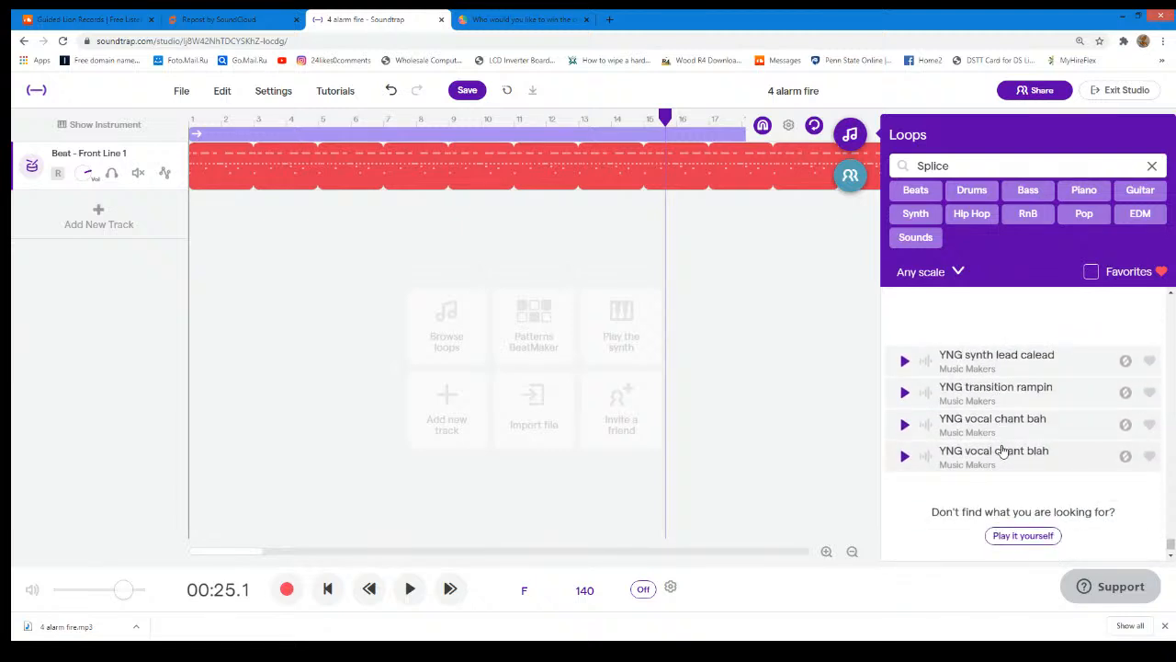
# - Look back through the YNG, YFB and TS Splice loops, and narrow the loop search to "Splice rai"
pyautogui.scroll(2, 1003, 450)
pyautogui.scroll(2, 990, 458)
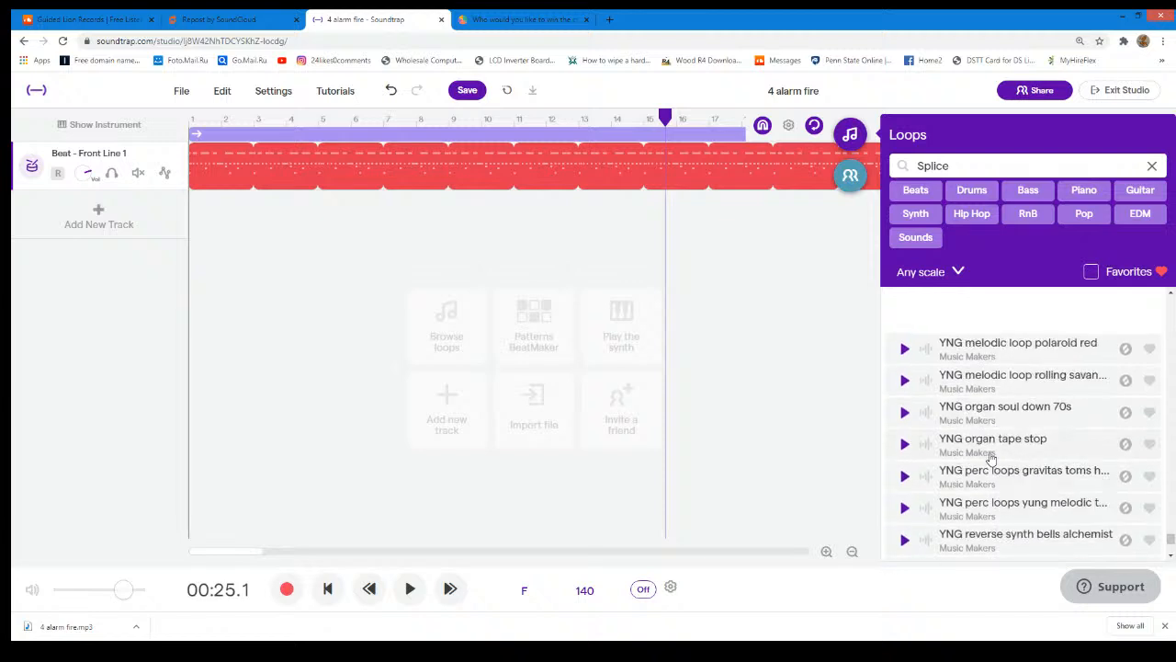
pyautogui.scroll(2, 991, 455)
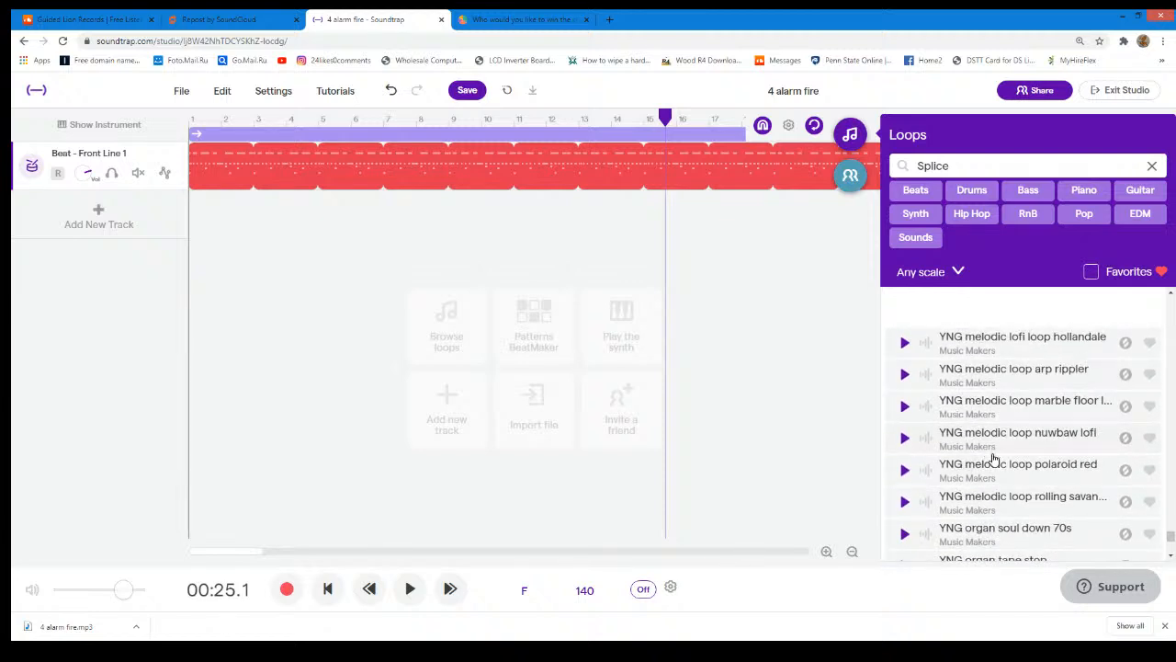
pyautogui.scroll(2, 993, 458)
pyautogui.scroll(1, 994, 459)
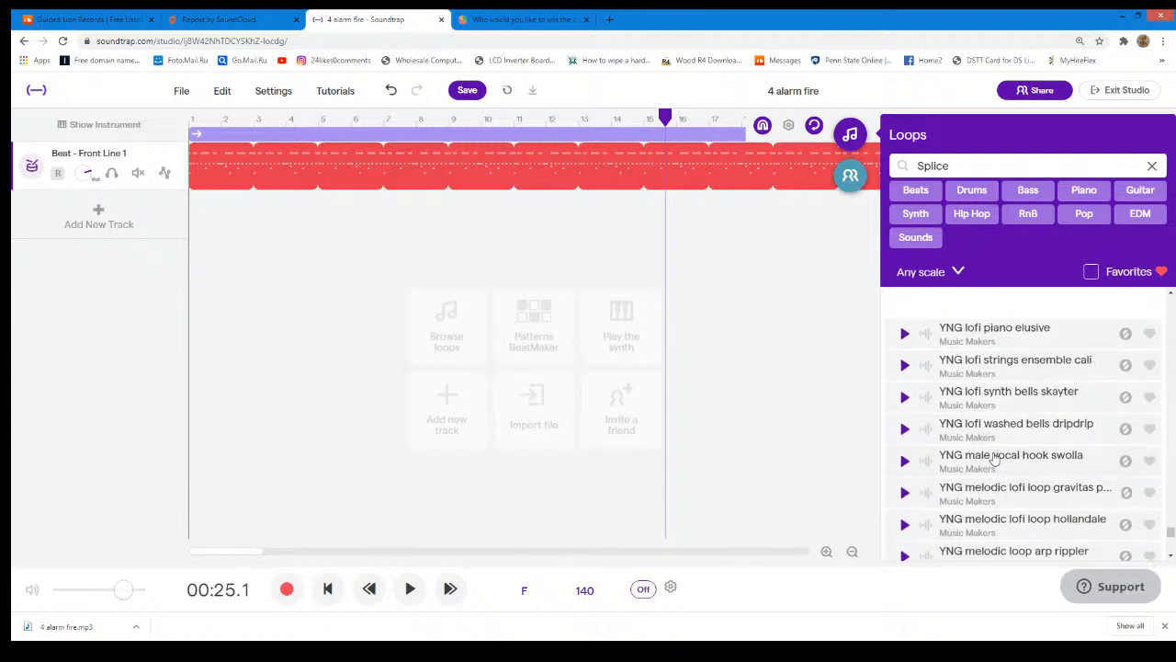
pyautogui.scroll(4, 995, 459)
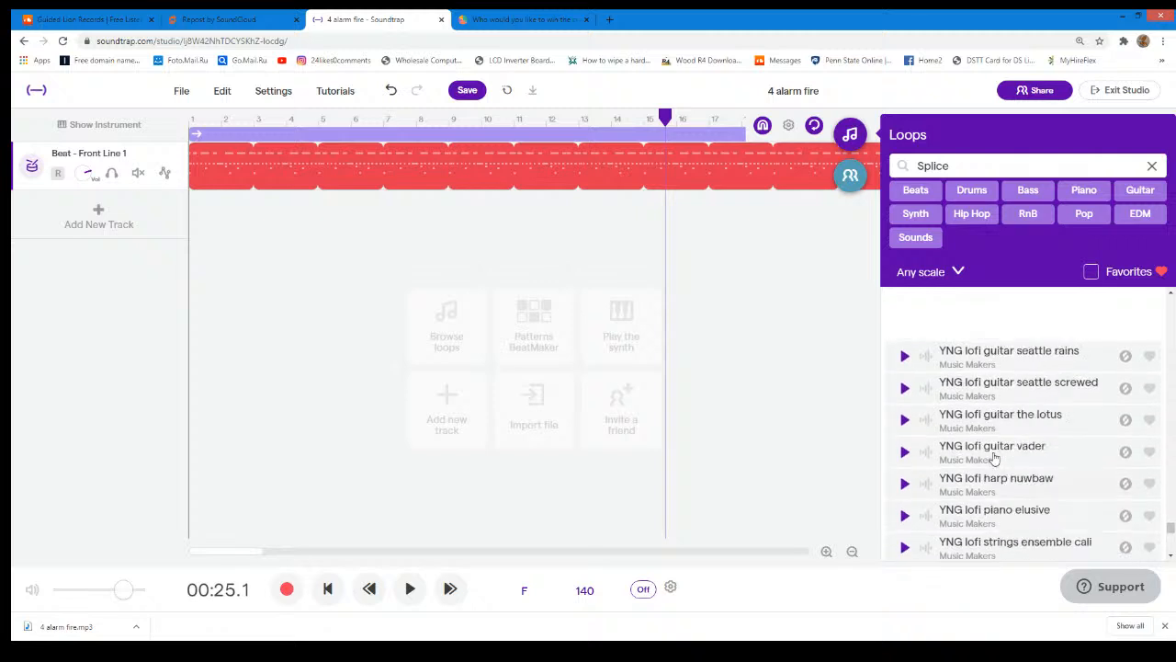
pyautogui.scroll(1, 994, 458)
pyautogui.scroll(3, 994, 457)
pyautogui.scroll(3, 994, 458)
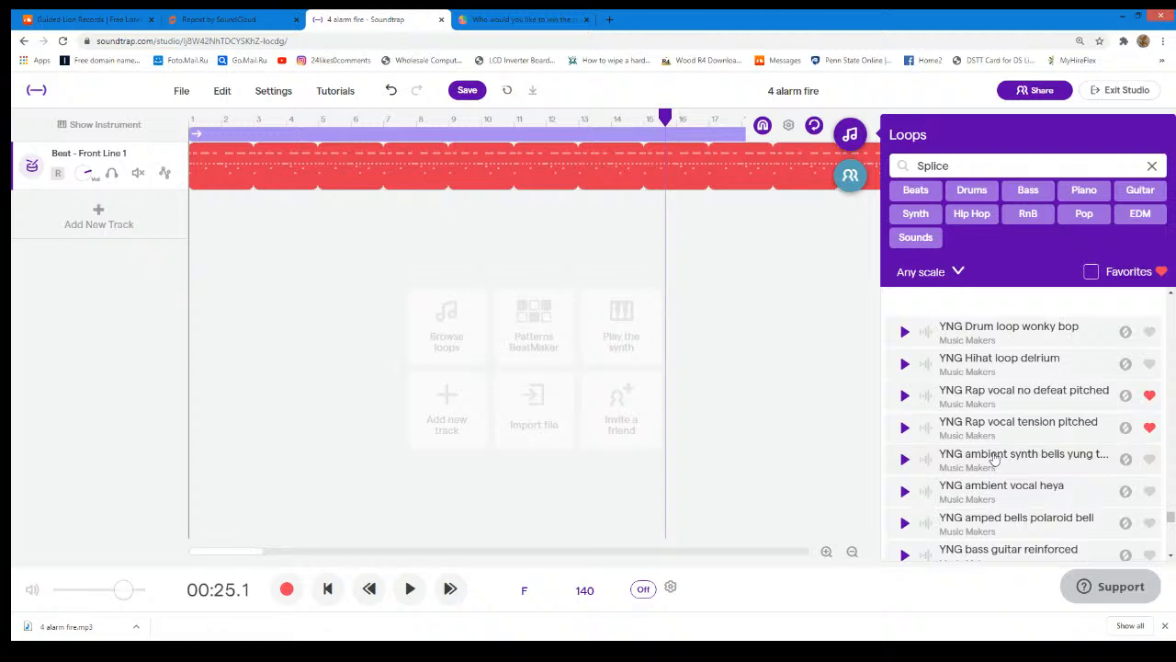
pyautogui.scroll(2, 994, 457)
pyautogui.scroll(4, 994, 457)
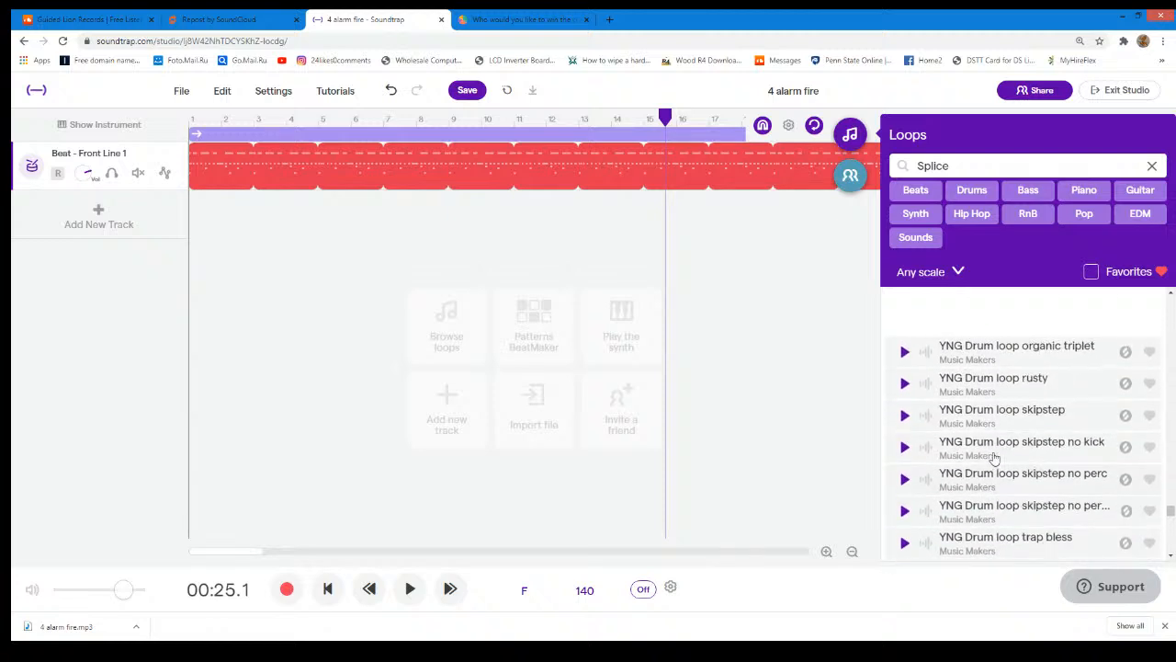
pyautogui.scroll(3, 994, 458)
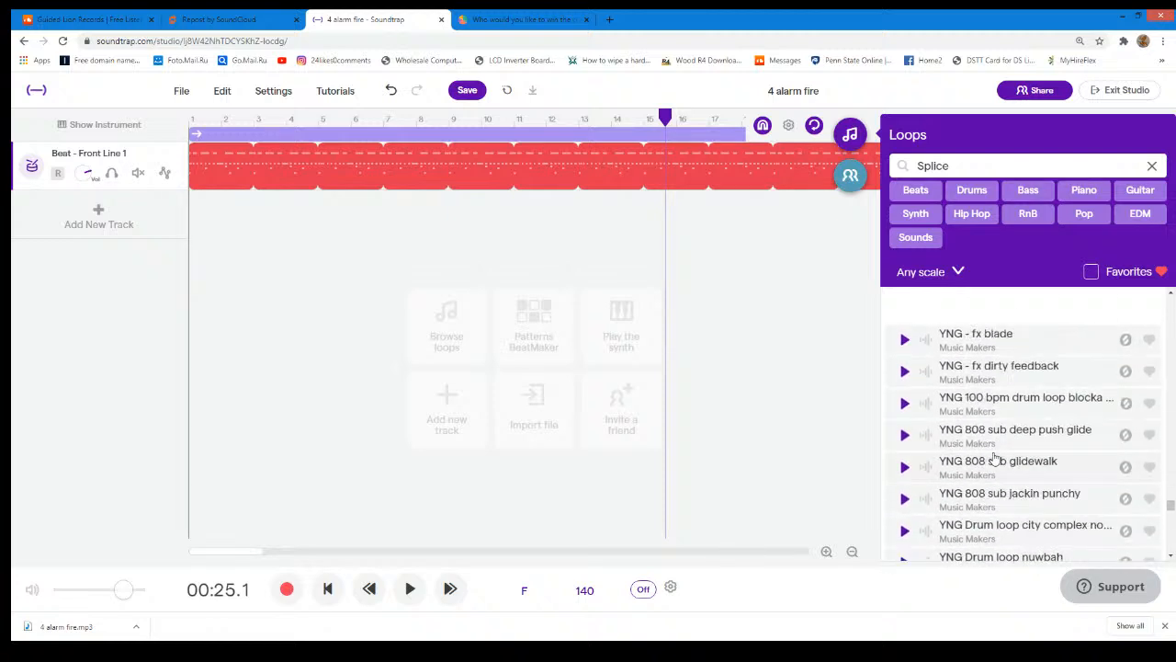
pyautogui.scroll(3, 994, 457)
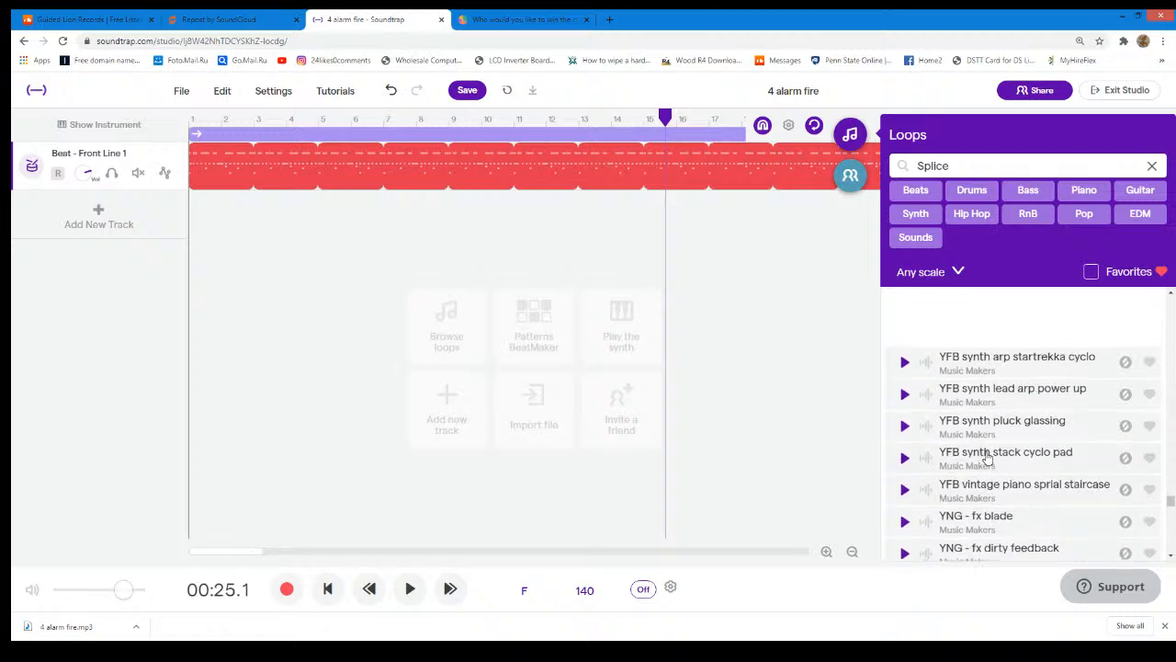
pyautogui.scroll(3, 986, 457)
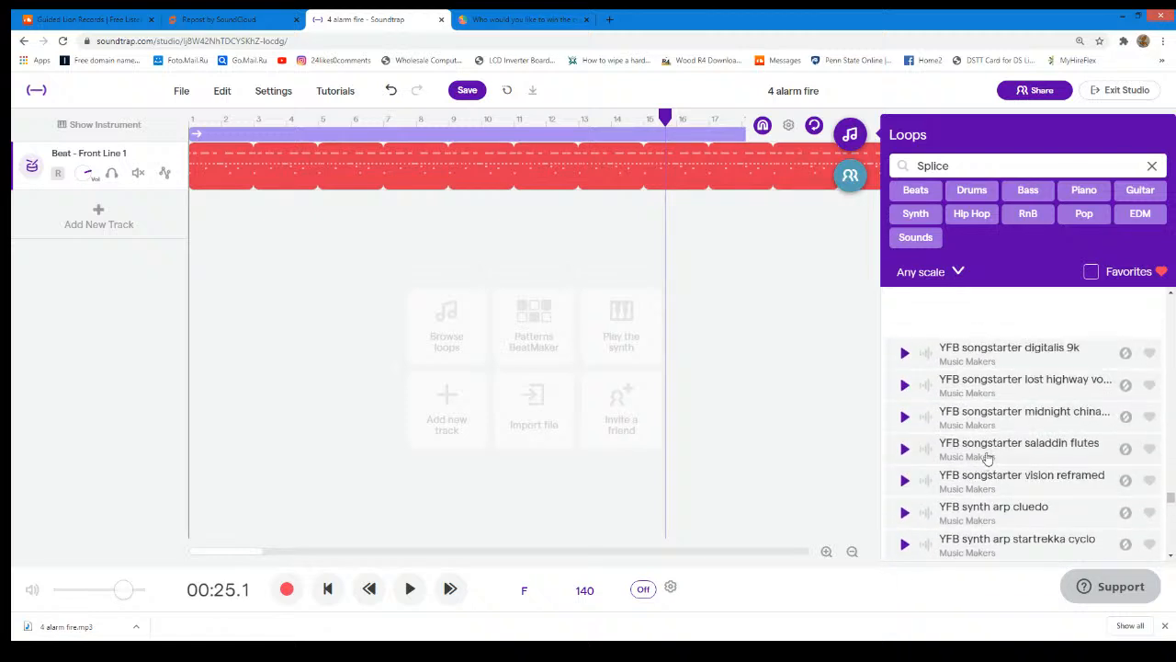
pyautogui.scroll(1, 986, 457)
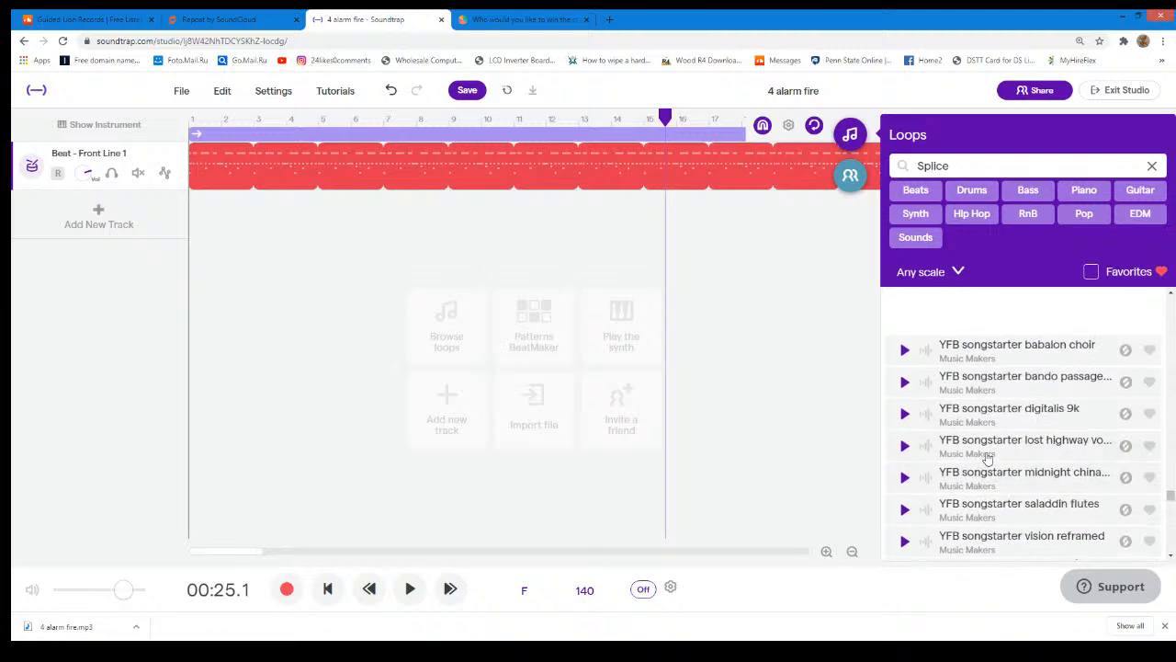
pyautogui.scroll(2, 987, 457)
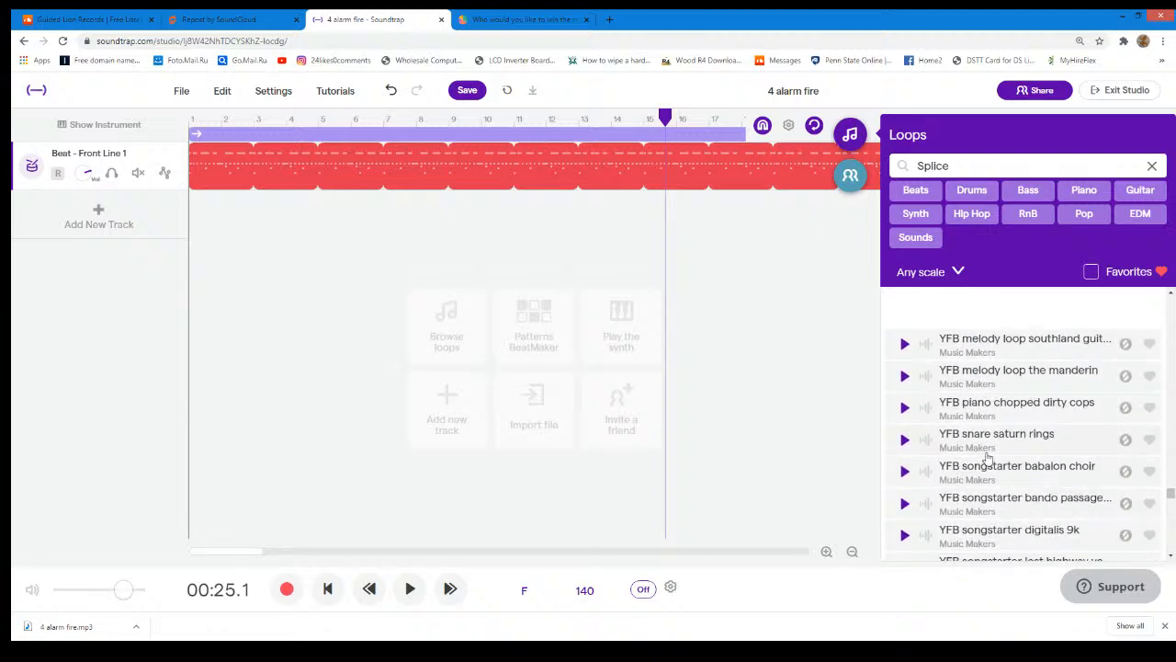
pyautogui.scroll(5, 987, 457)
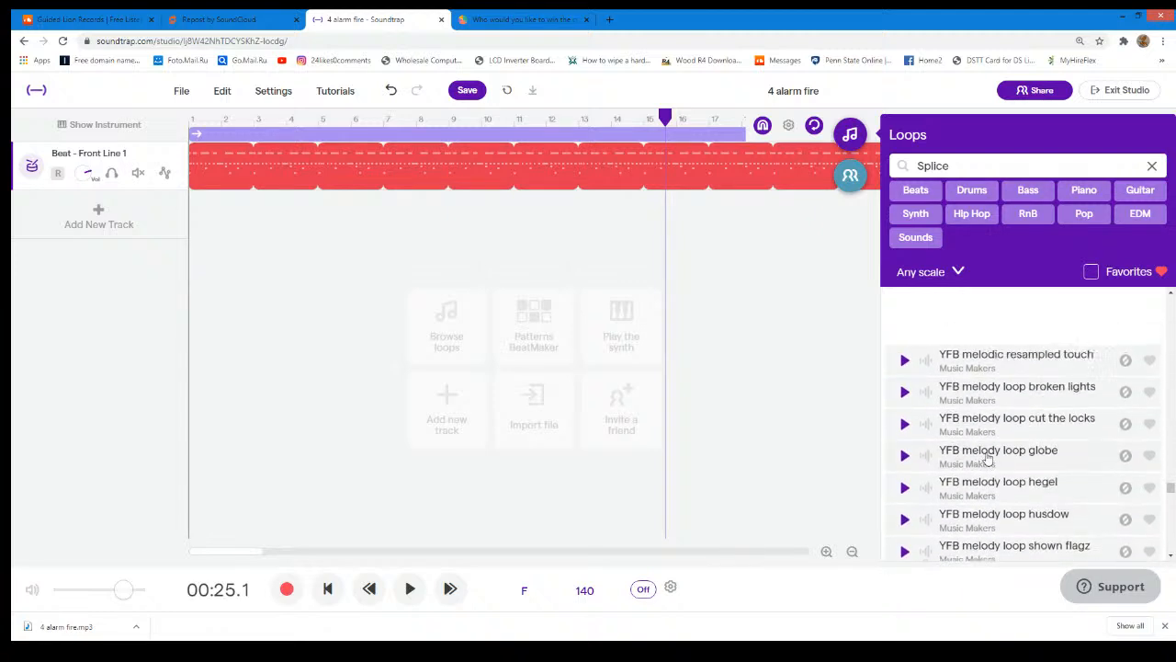
pyautogui.scroll(3, 988, 457)
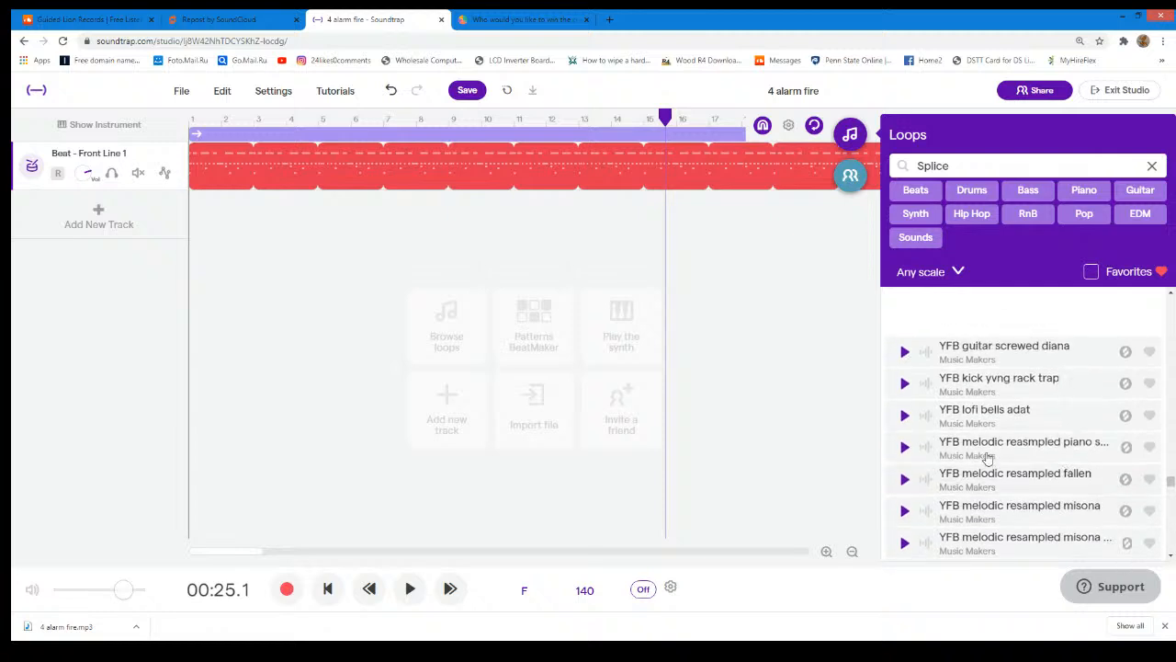
pyautogui.scroll(2, 988, 457)
pyautogui.scroll(8, 987, 456)
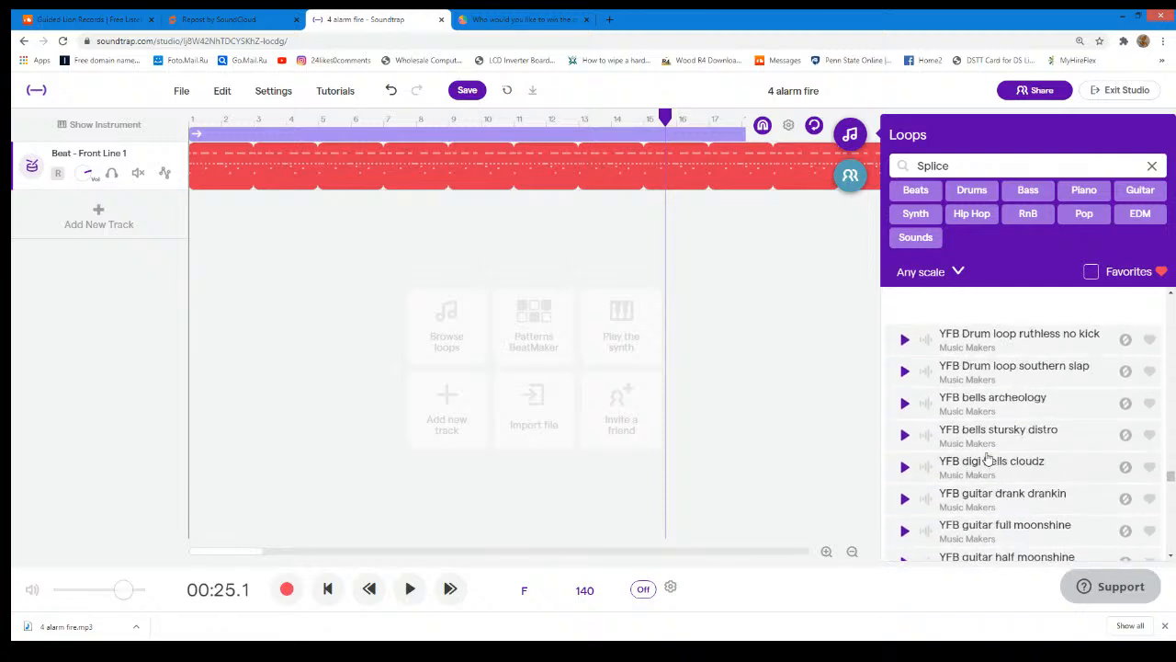
pyautogui.scroll(10, 987, 456)
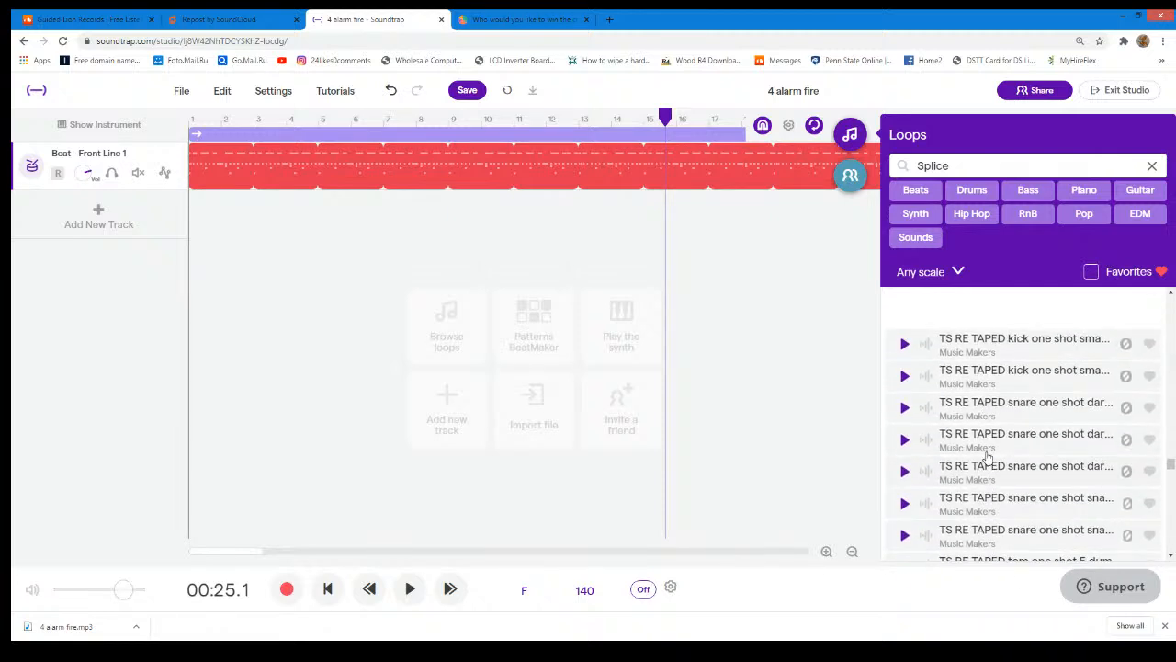
pyautogui.scroll(6, 987, 457)
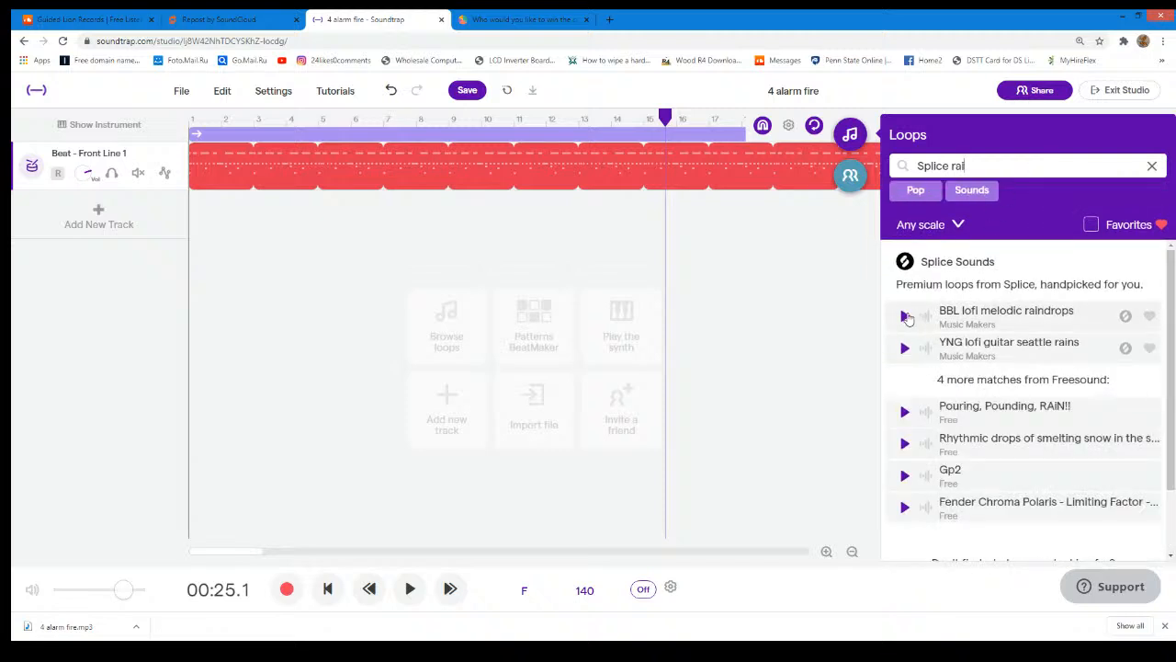
# - Preview BBL lofi melodic raindrops, and play it together with the Front Line 1 beat from the start of the project
pyautogui.click(905, 316)
pyautogui.click(905, 316)
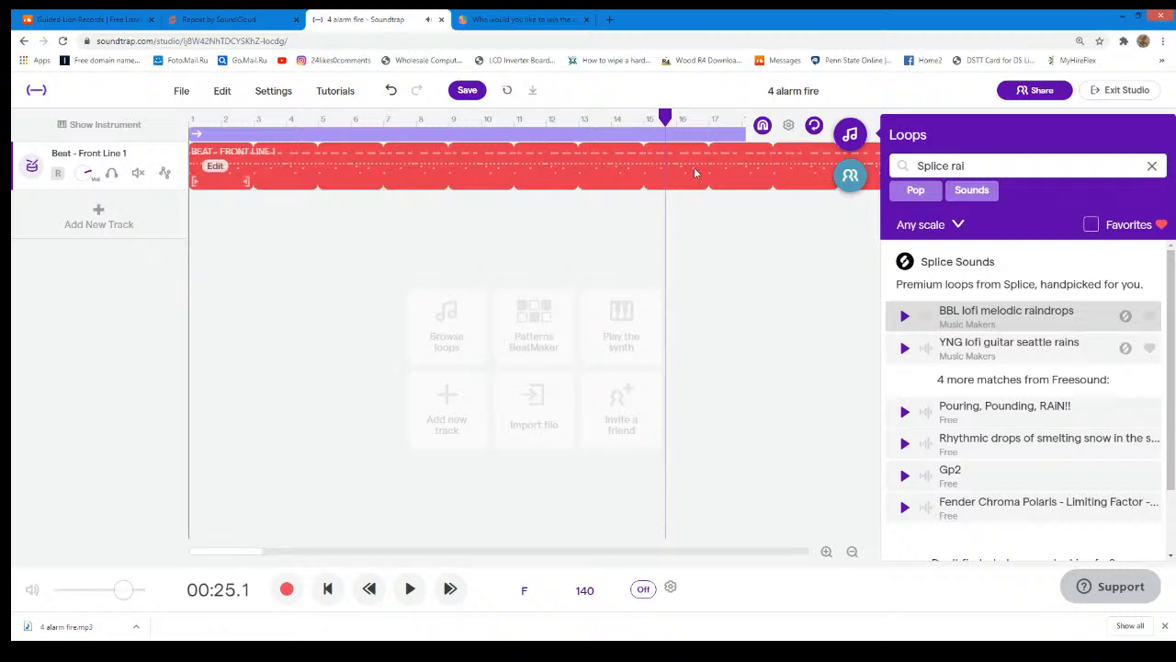
pyautogui.moveTo(664, 118); pyautogui.dragTo(89, 262)
pyautogui.click(409, 597)
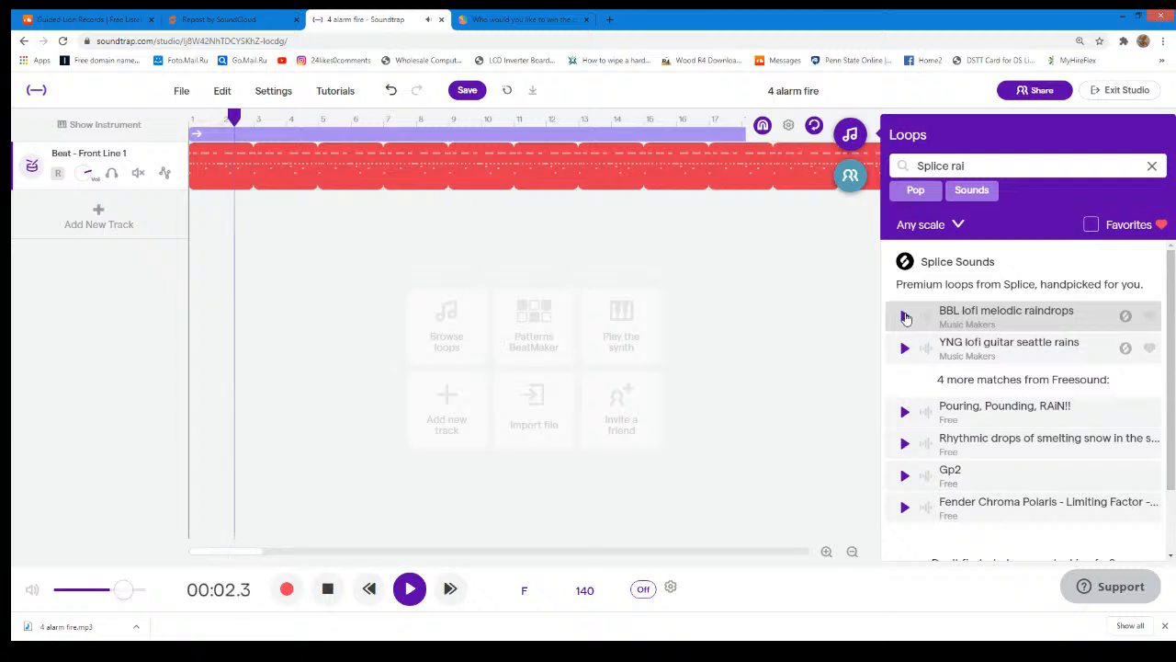
pyautogui.click(905, 316)
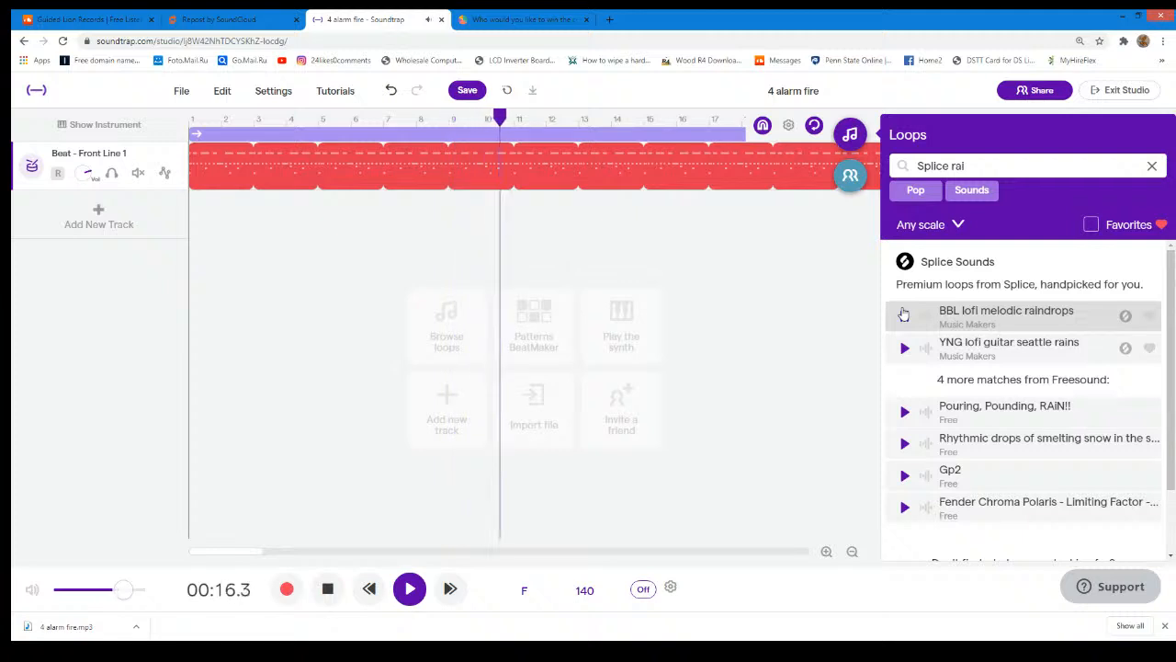
# - Stop playback, move the Front Line 1 region to start at bar 9, and add BBL lofi melodic raindrops as a track from bar 1
pyautogui.click(421, 589)
pyautogui.moveTo(545, 118); pyautogui.dragTo(188, 118)
pyautogui.moveTo(295, 168); pyautogui.dragTo(523, 169)
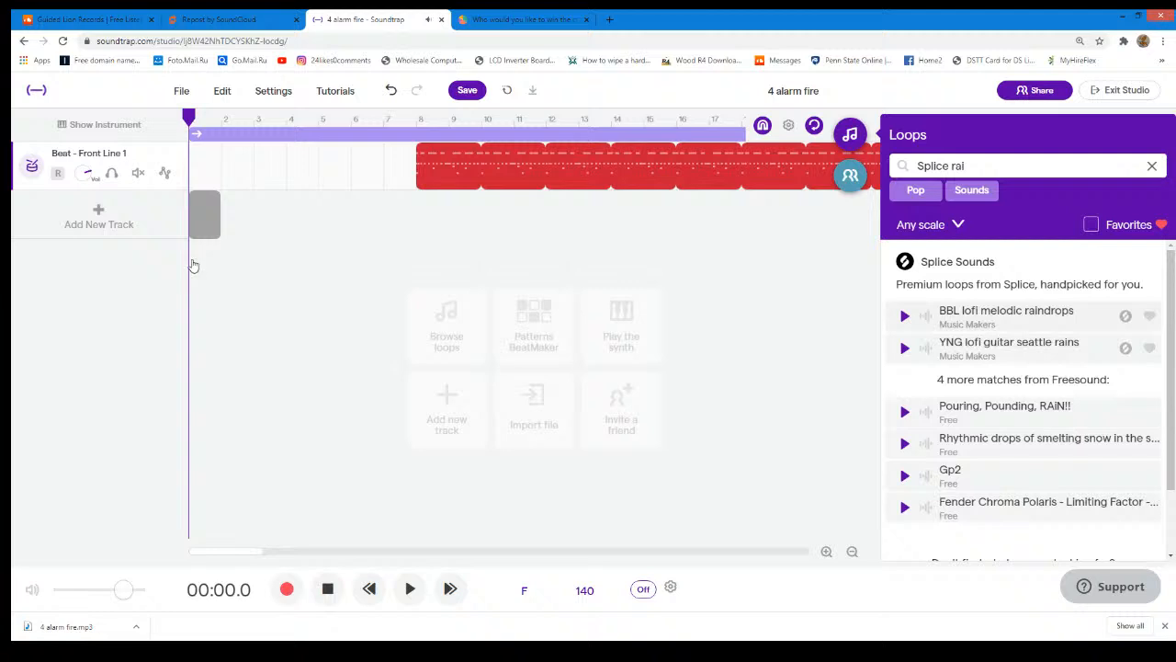
pyautogui.moveTo(501, 162); pyautogui.dragTo(535, 162)
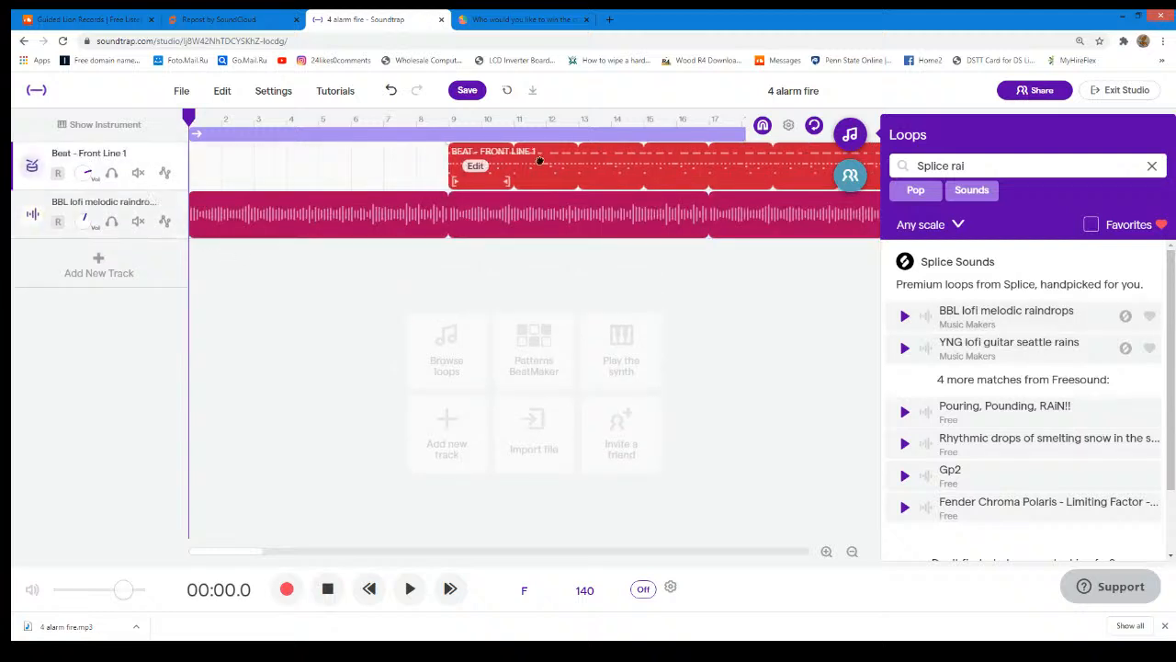
# - Play the two-track arrangement from bar 1, stop it, and set the playhead at bar 25
pyautogui.click(409, 589)
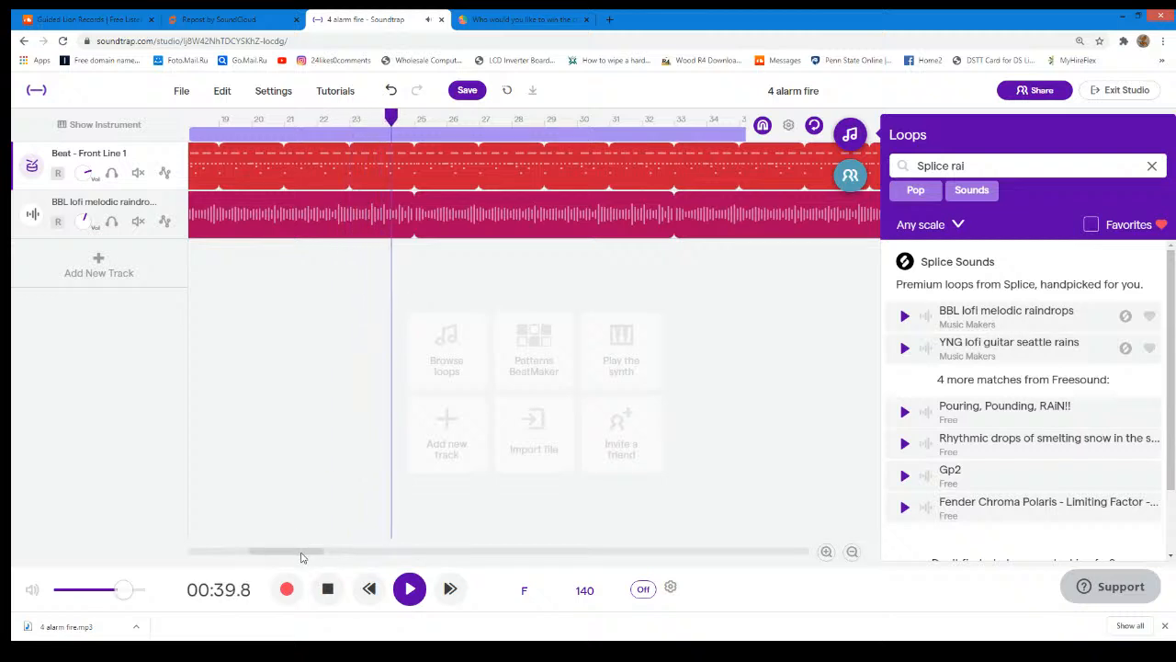
pyautogui.click(409, 589)
pyautogui.click(416, 119)
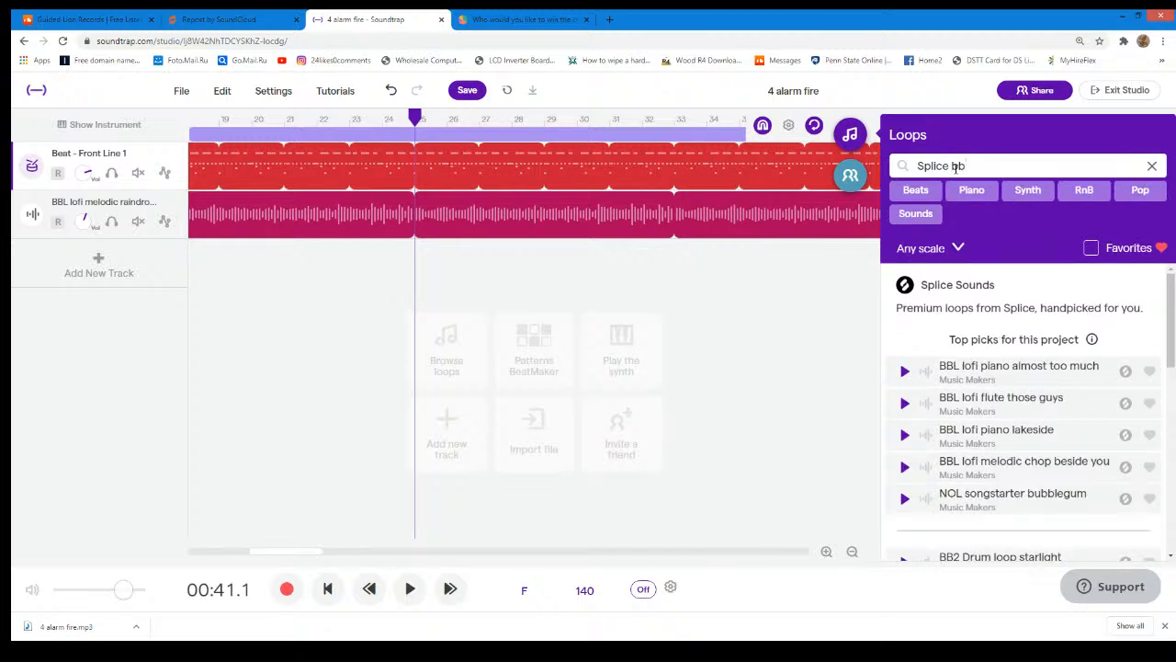
# - Preview the Splice loops BBL guitar timeless, lofi keys greek days, lofi melodic chop kaneshiro and lofi melodic dollars for bells
pyautogui.scroll(-2, 1061, 312)
pyautogui.scroll(1, 1063, 323)
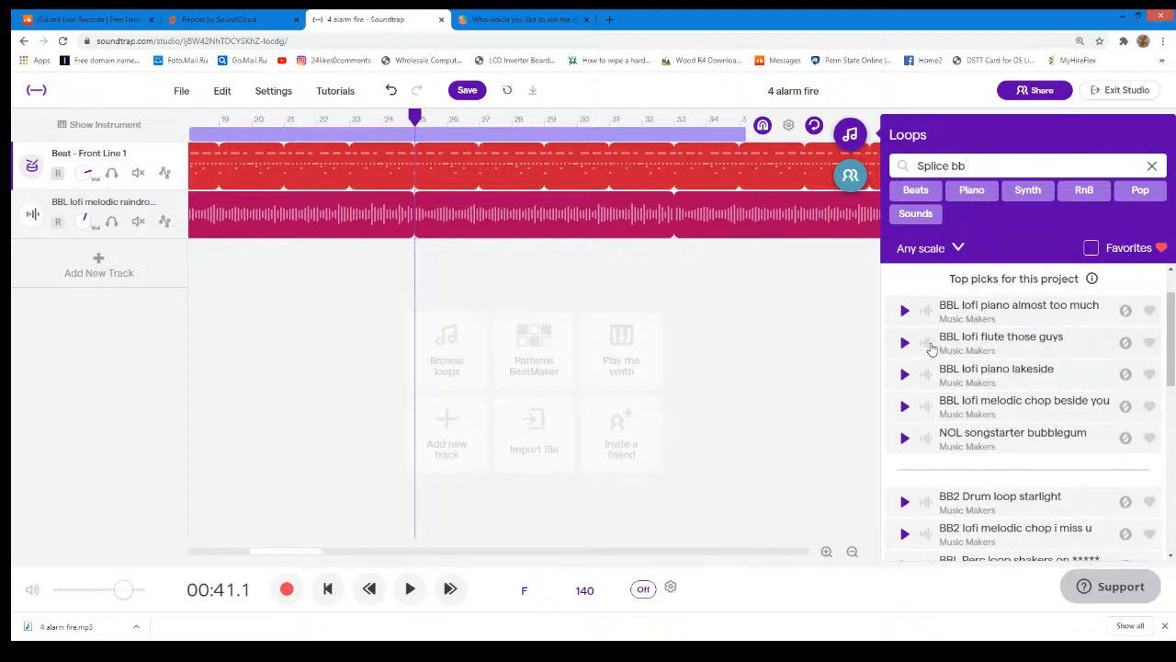
pyautogui.scroll(-5, 919, 402)
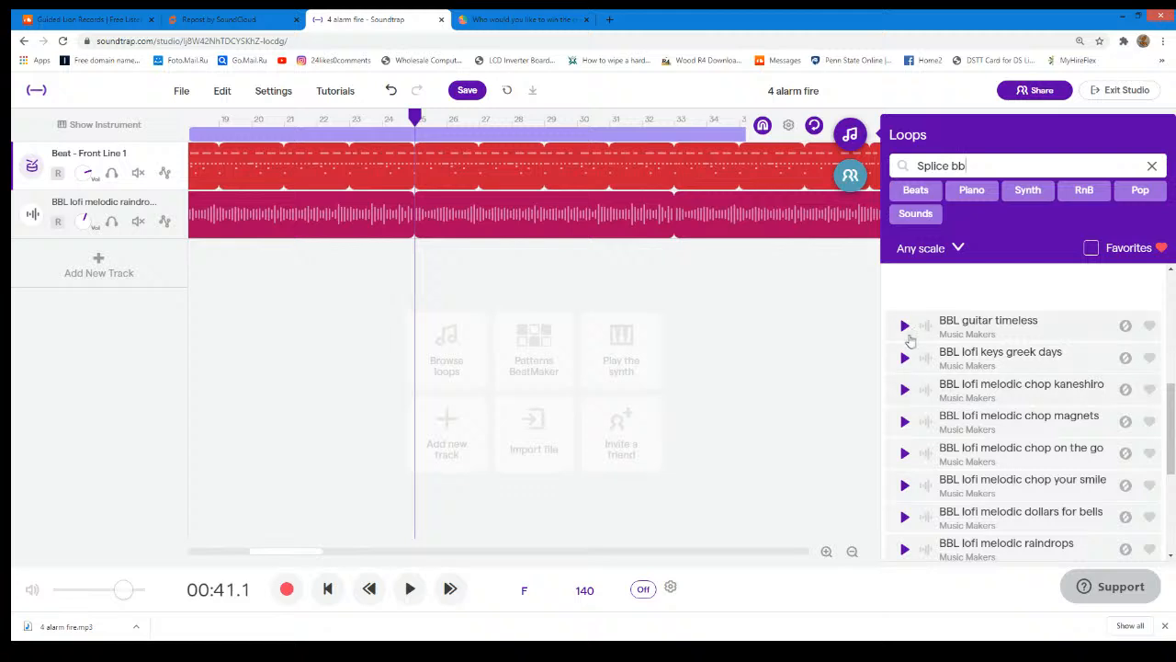
pyautogui.click(907, 330)
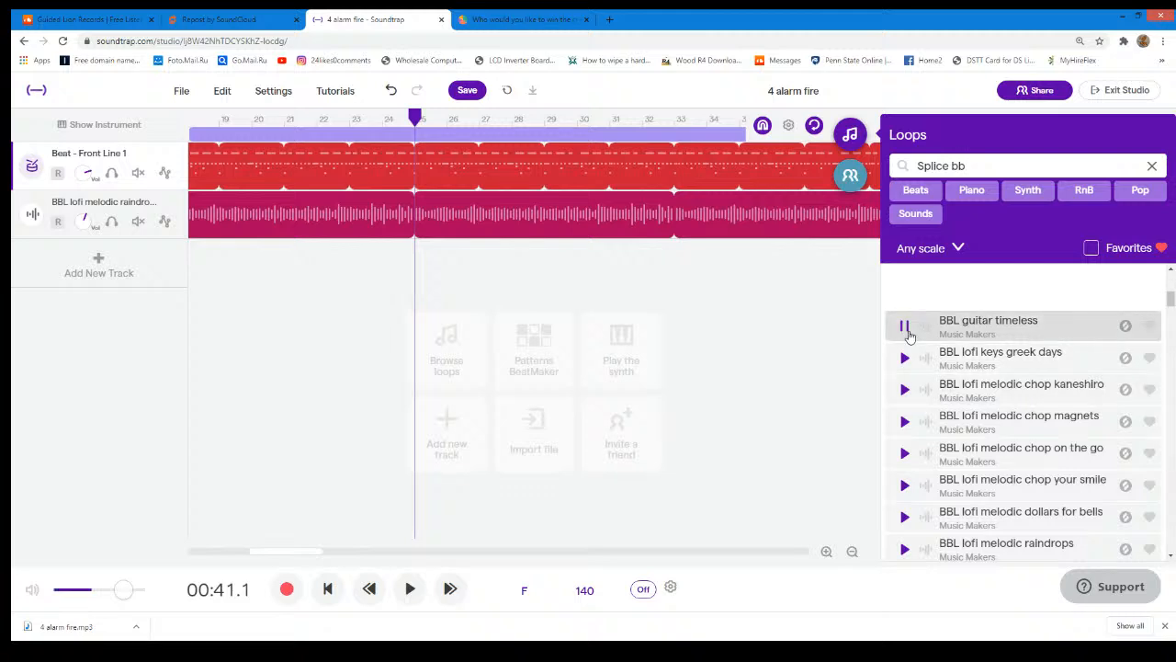
pyautogui.click(905, 359)
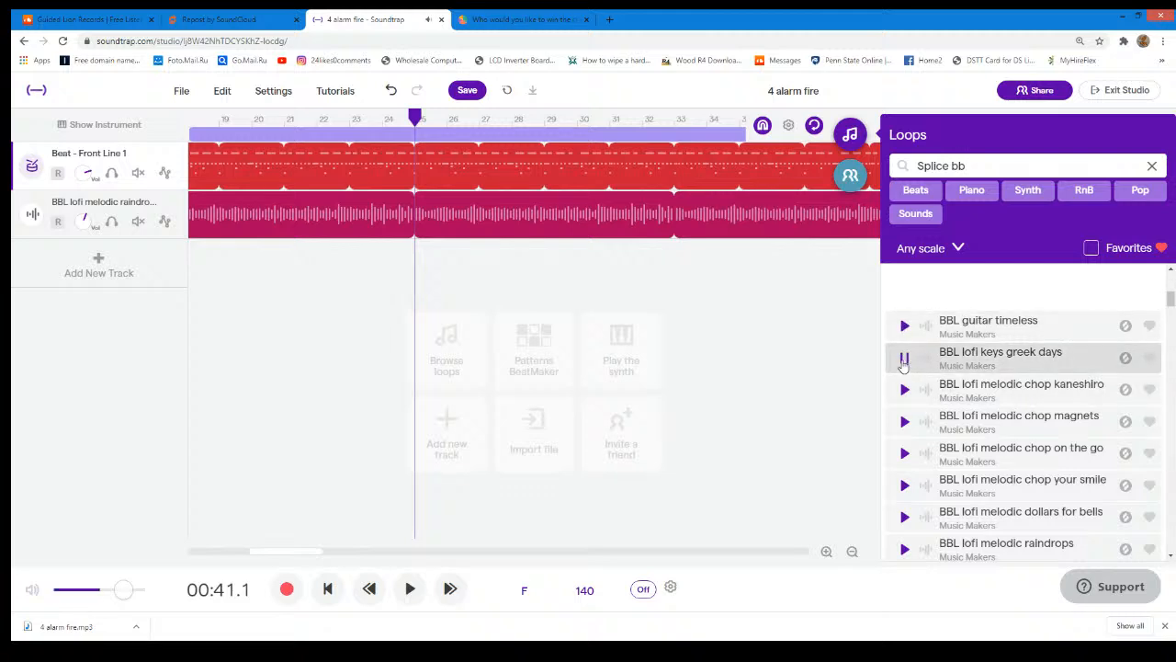
pyautogui.click(905, 388)
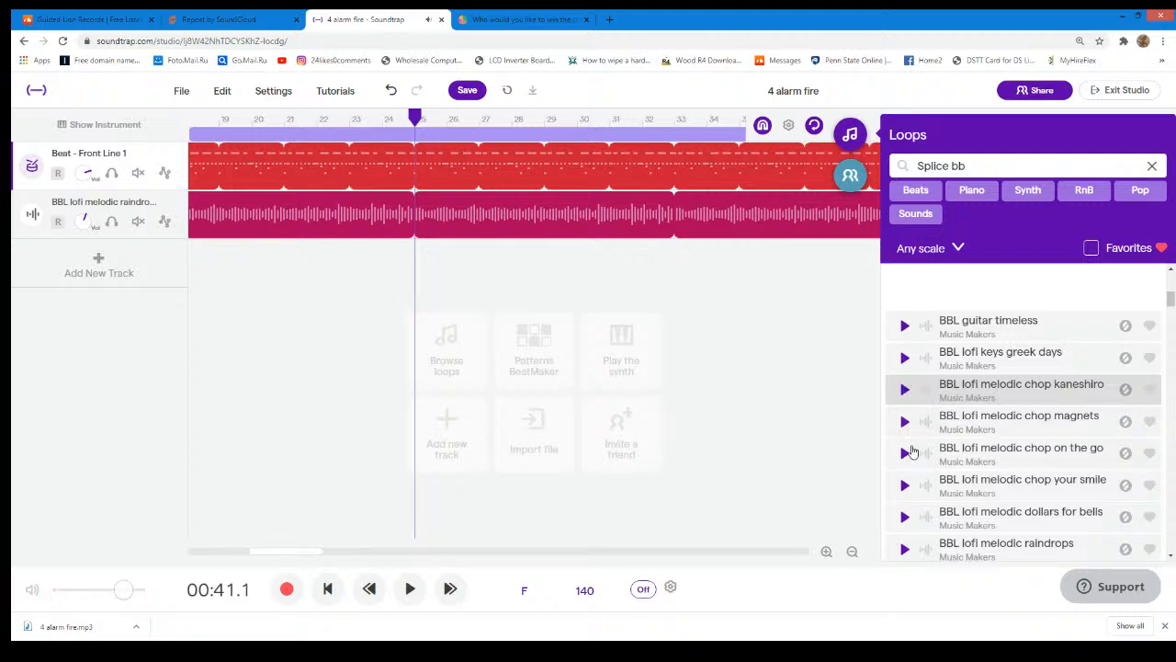
pyautogui.click(904, 517)
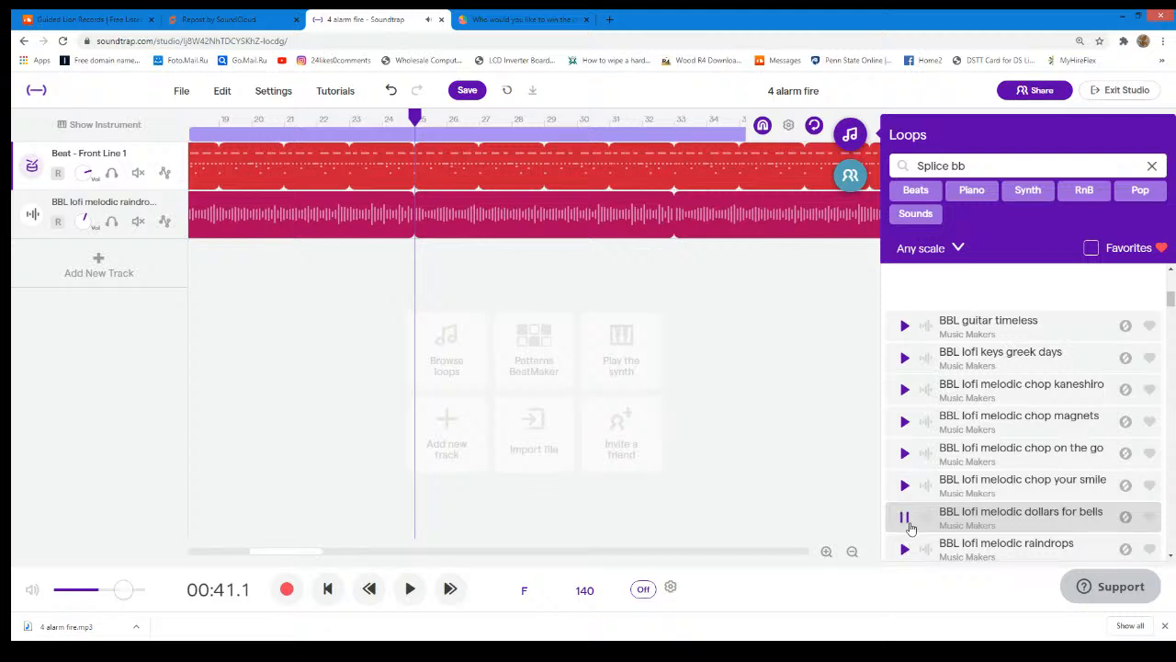
# - Compare BBL lofi melodic smile on my face, raindrops and dollars for bells with BBL textured melodic height by previewing each loop
pyautogui.scroll(-3, 909, 526)
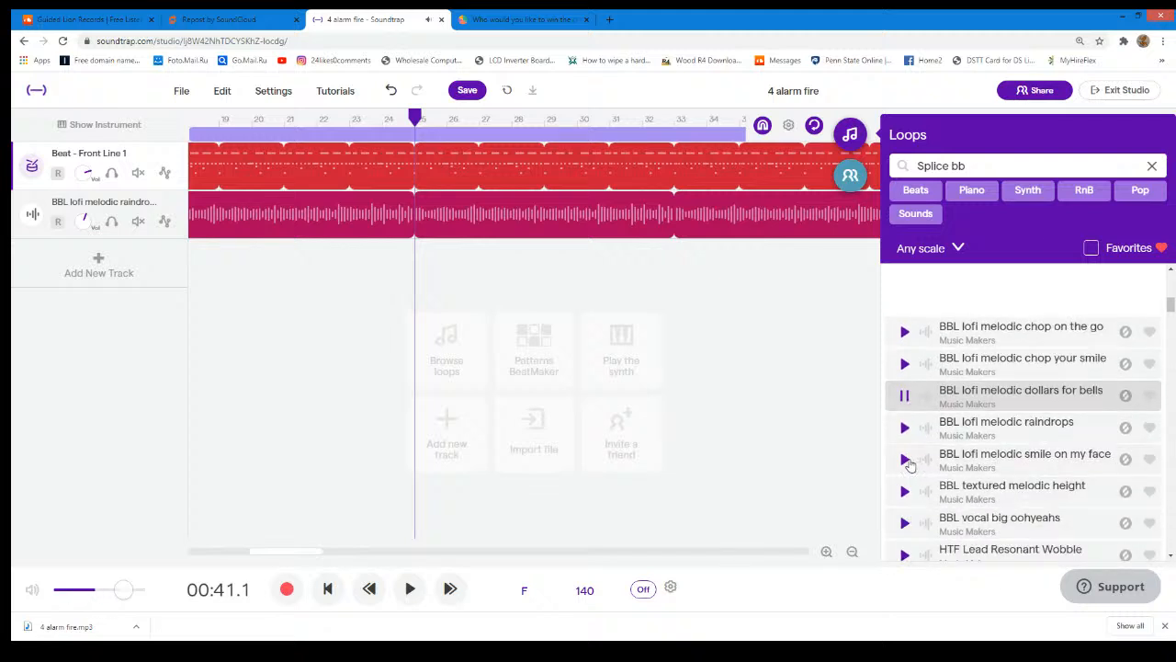
pyautogui.click(905, 460)
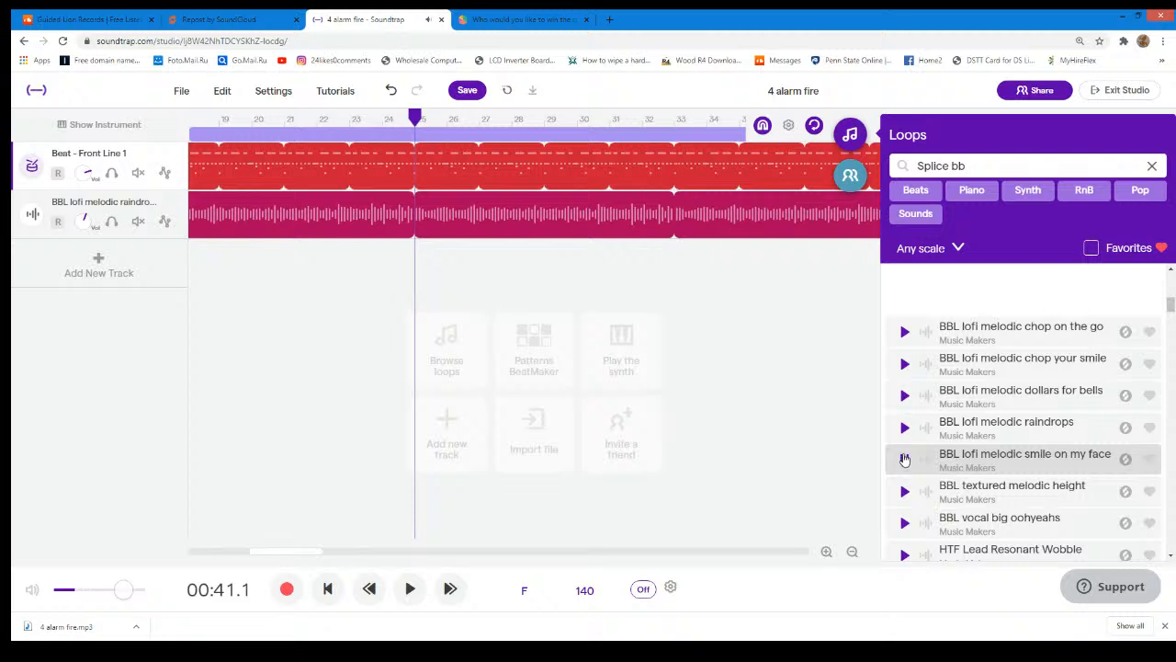
pyautogui.click(904, 428)
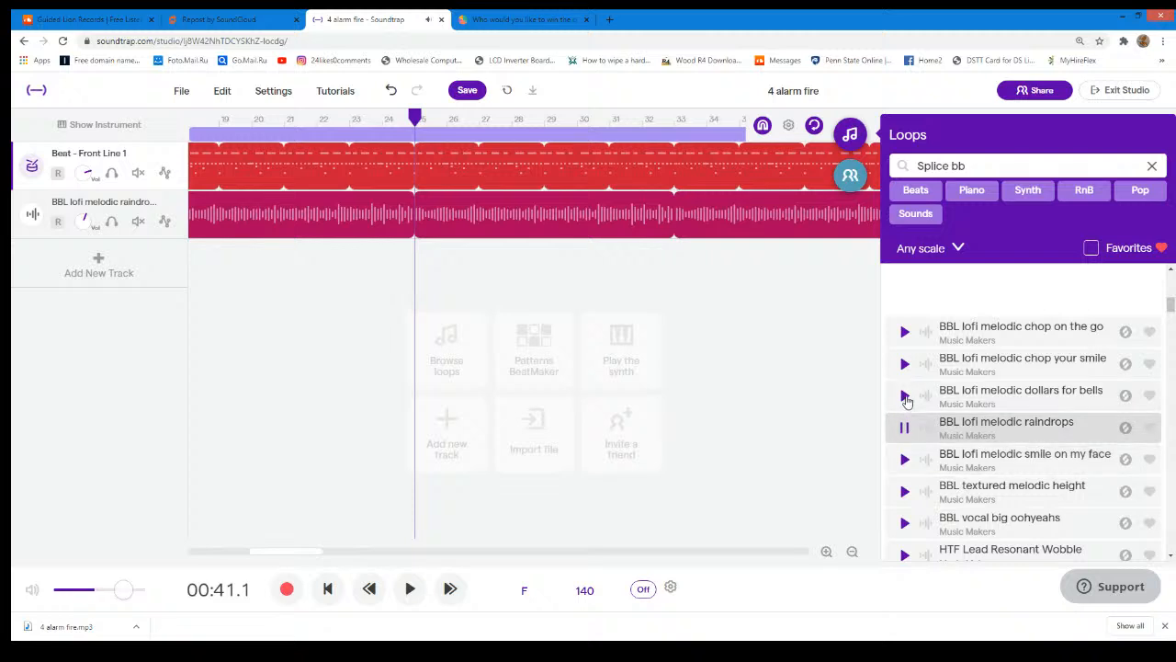
pyautogui.click(905, 395)
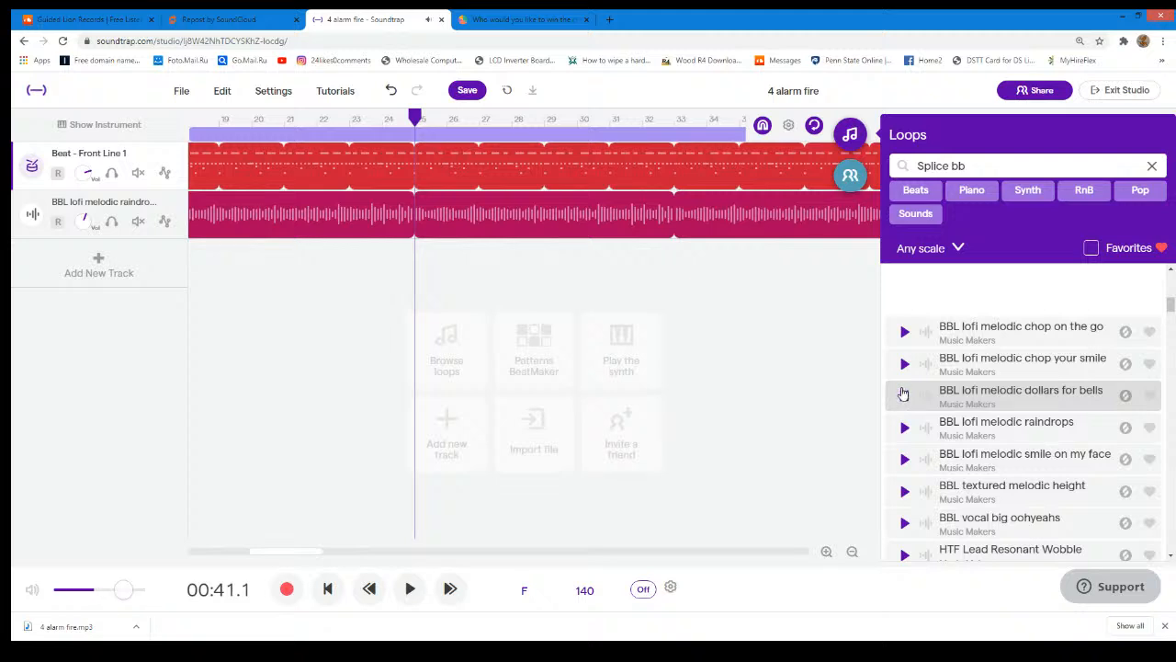
pyautogui.click(905, 491)
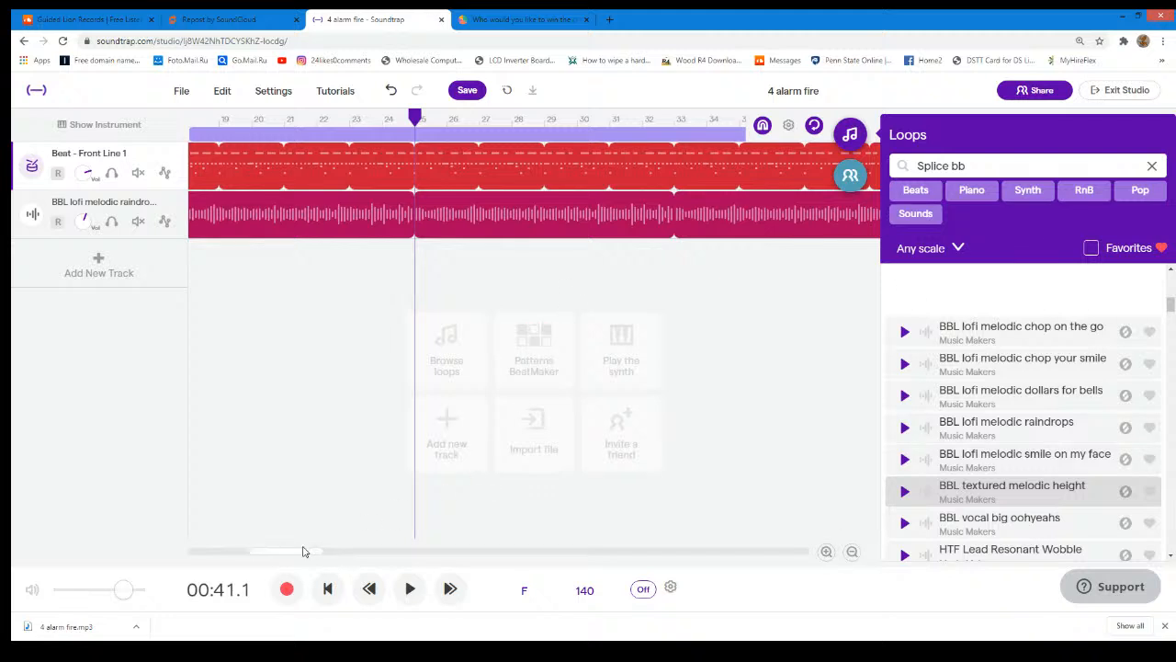
# - Shorten the BBL lofi melodic raindrops region to end at the playhead on bar 25
pyautogui.moveTo(315, 552); pyautogui.dragTo(593, 539)
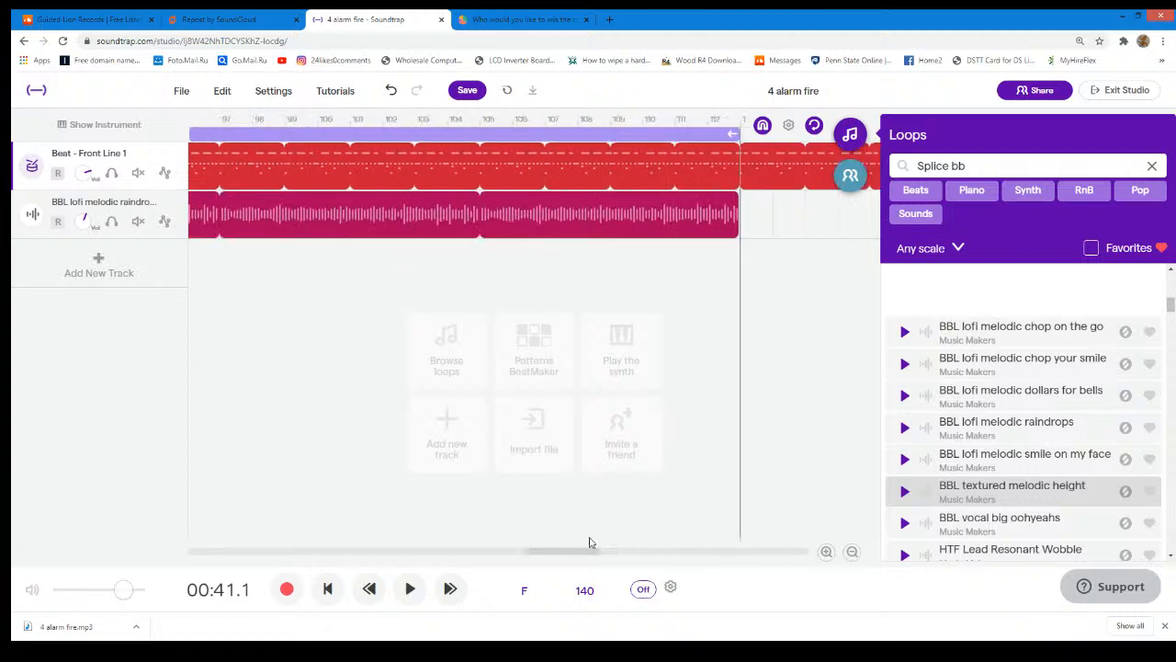
pyautogui.moveTo(737, 197); pyautogui.dragTo(135, 215)
pyautogui.hscroll(-15, 100, 218)
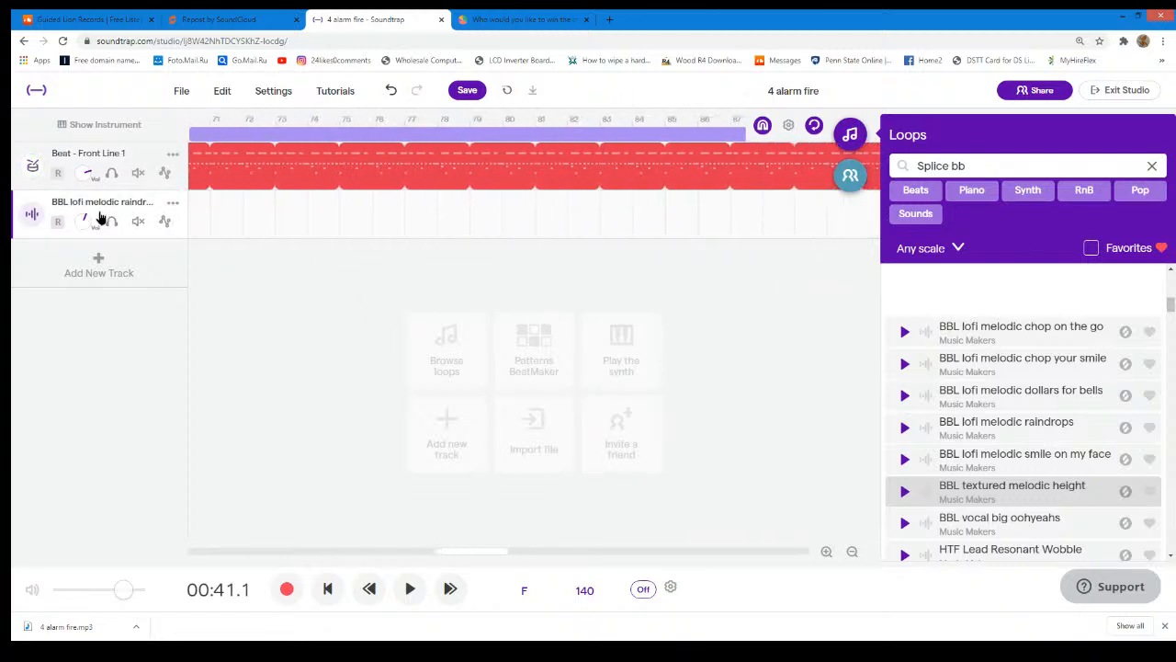
pyautogui.hscroll(-8, 100, 218)
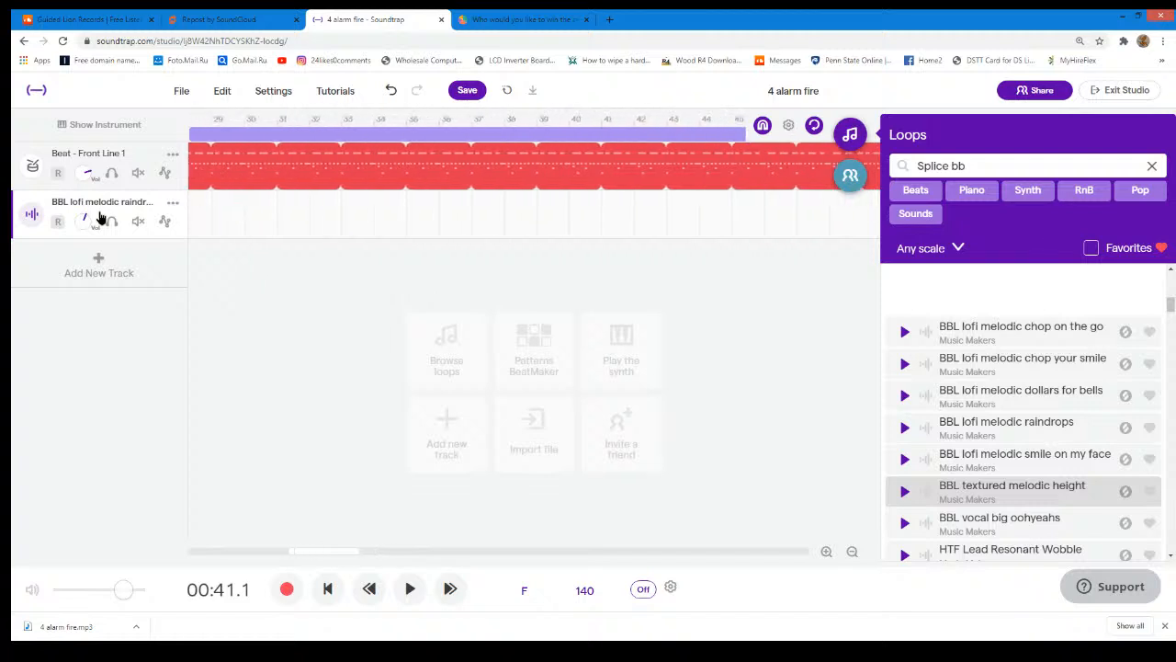
pyautogui.moveTo(500, 205)
pyautogui.mouseDown()
pyautogui.moveTo(543, 205)
pyautogui.moveTo(510, 209)
pyautogui.mouseUp()
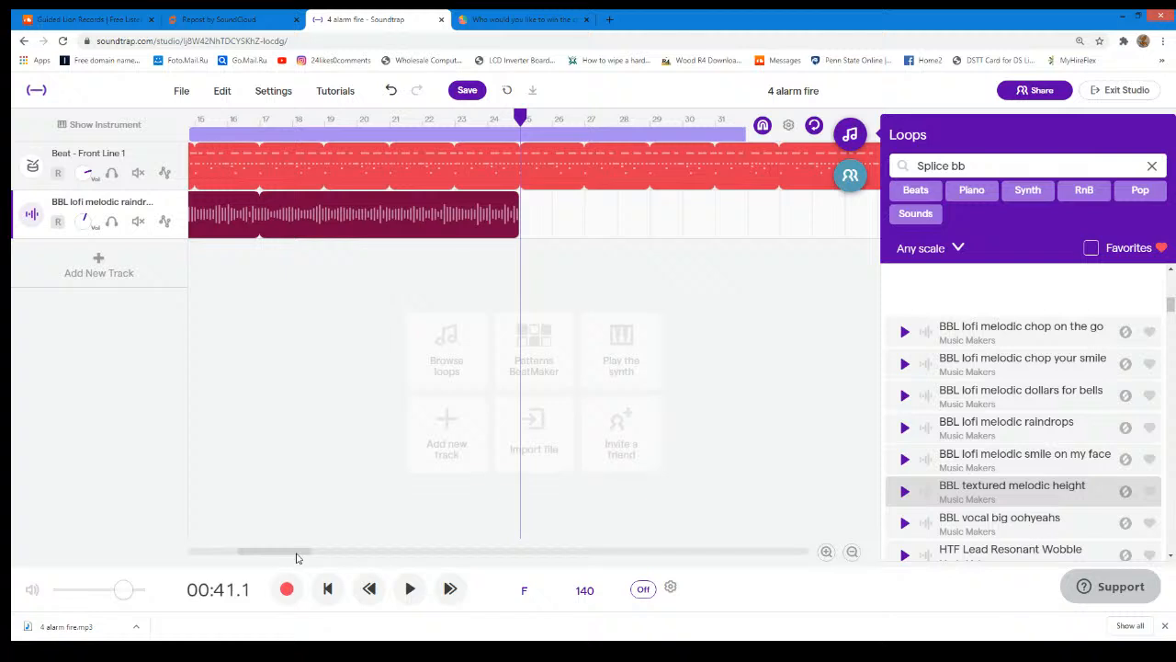
# - Trim the Front Line 1 drum region so that it ends at bar 49
pyautogui.moveTo(303, 555); pyautogui.dragTo(630, 536)
pyautogui.moveTo(663, 149); pyautogui.dragTo(363, 167)
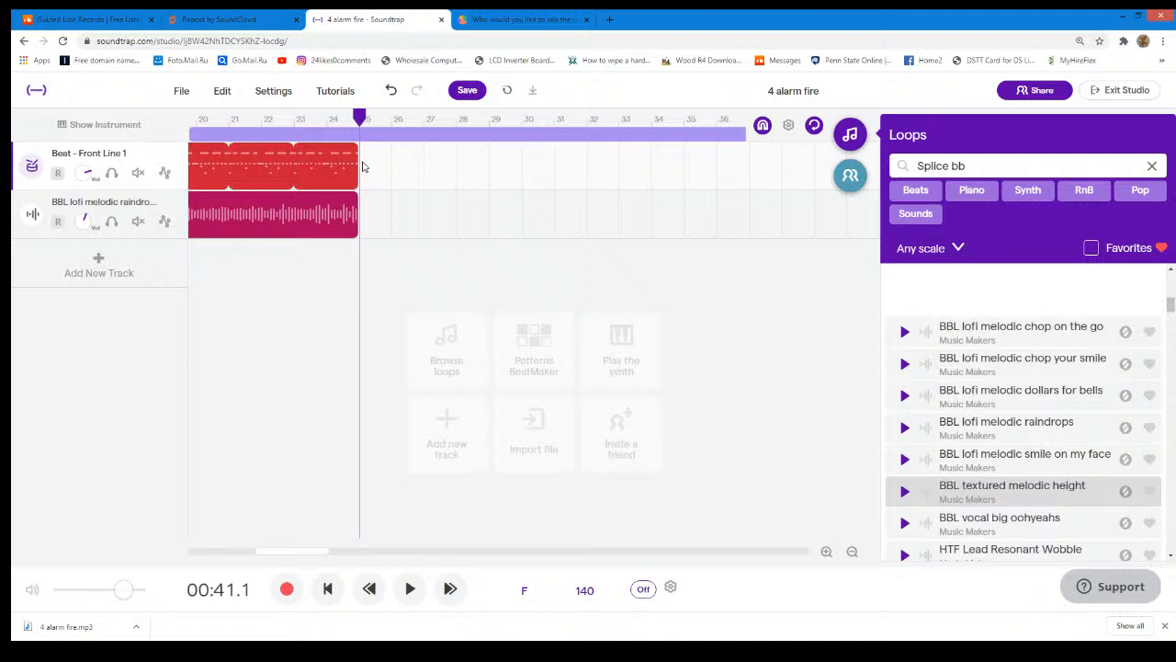
pyautogui.moveTo(362, 166); pyautogui.dragTo(758, 163)
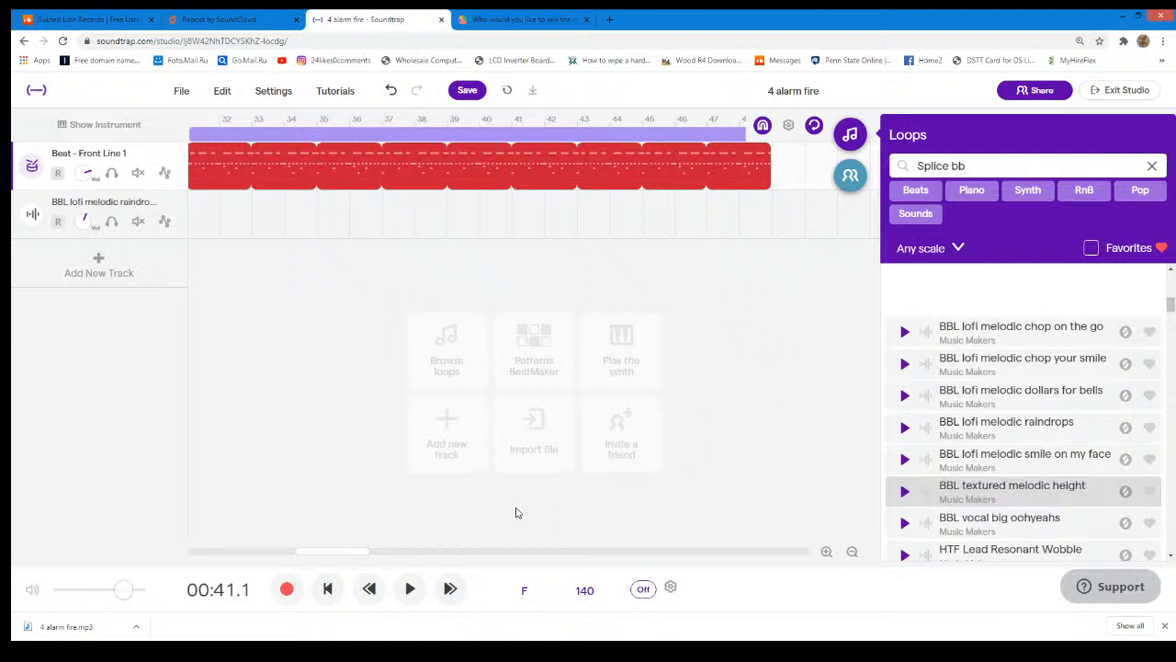
# - Play the Front Line 1 beat from bar 25 together with a preview of BBL lofi melodic dollars for bells, and stop both
pyautogui.moveTo(356, 549); pyautogui.dragTo(318, 550)
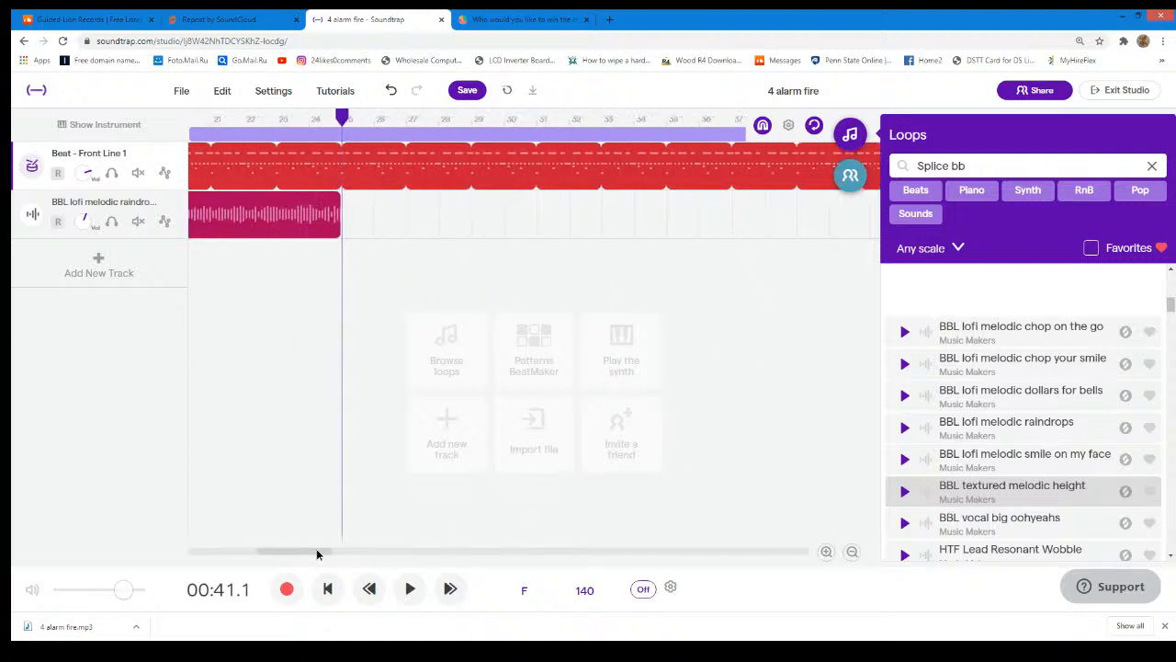
pyautogui.click(903, 396)
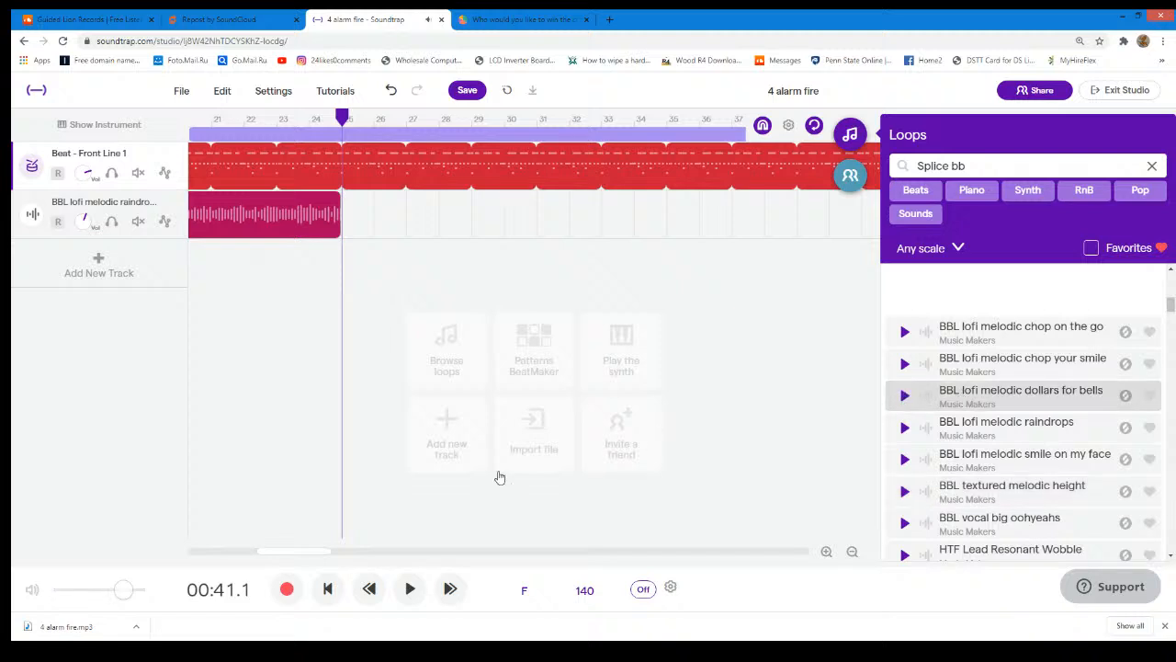
pyautogui.click(411, 589)
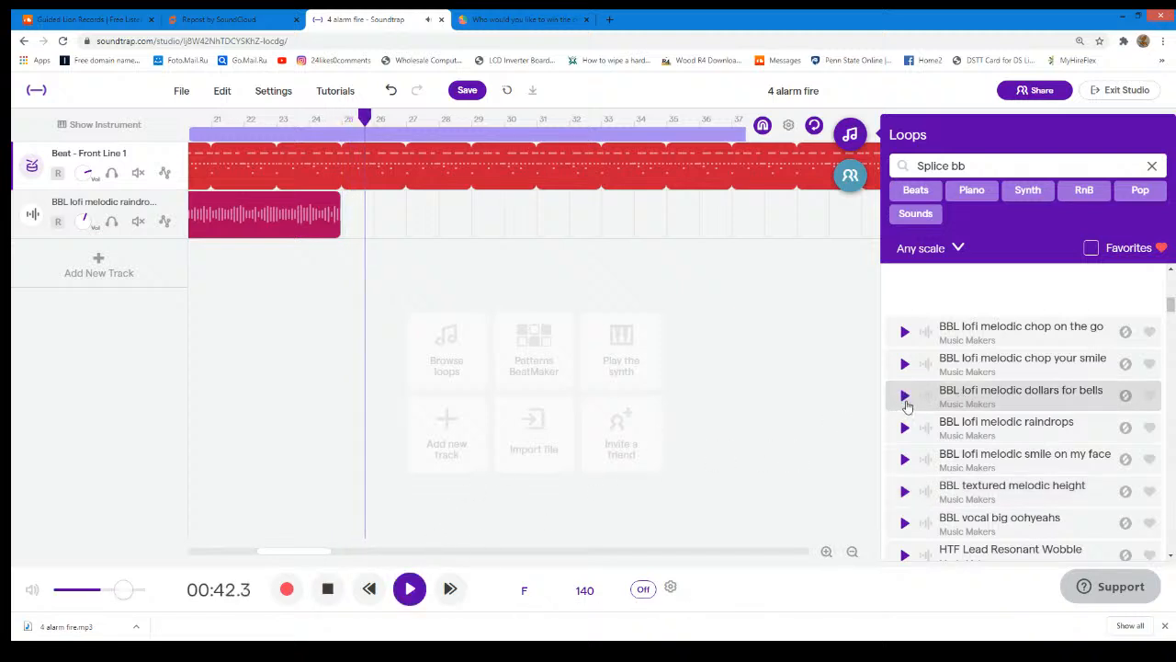
pyautogui.click(906, 398)
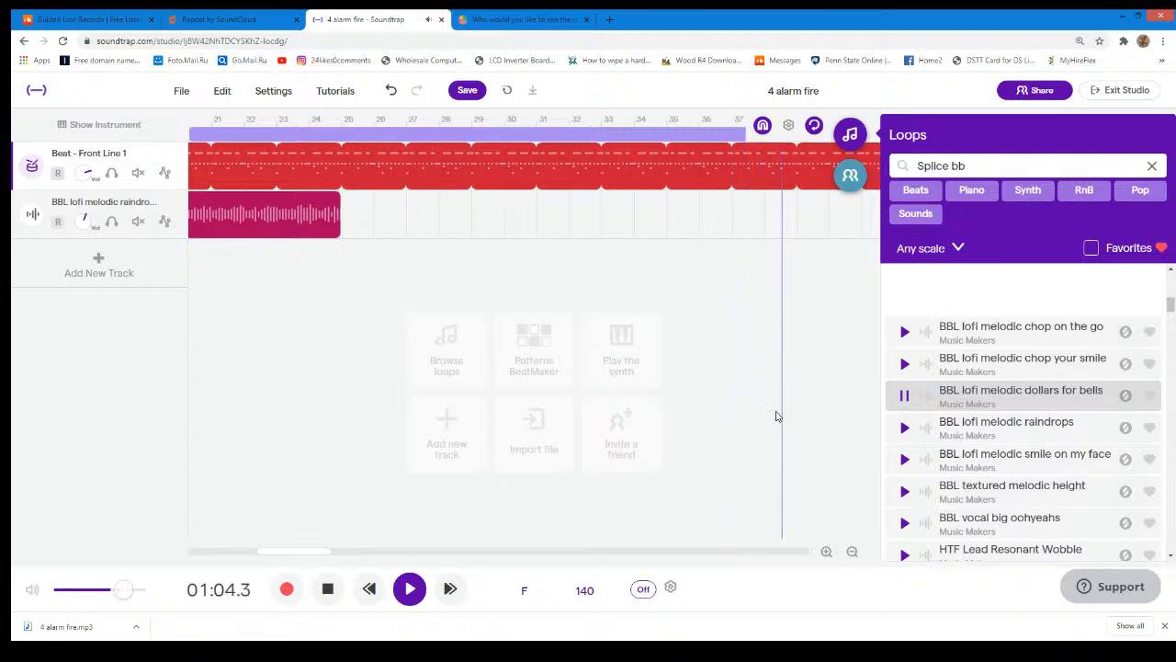
pyautogui.click(913, 395)
pyautogui.click(409, 588)
# - Add BBL lofi melodic dollars for bells as a new track from bar 25, and play the transition from bar 19
pyautogui.moveTo(349, 555); pyautogui.dragTo(304, 554)
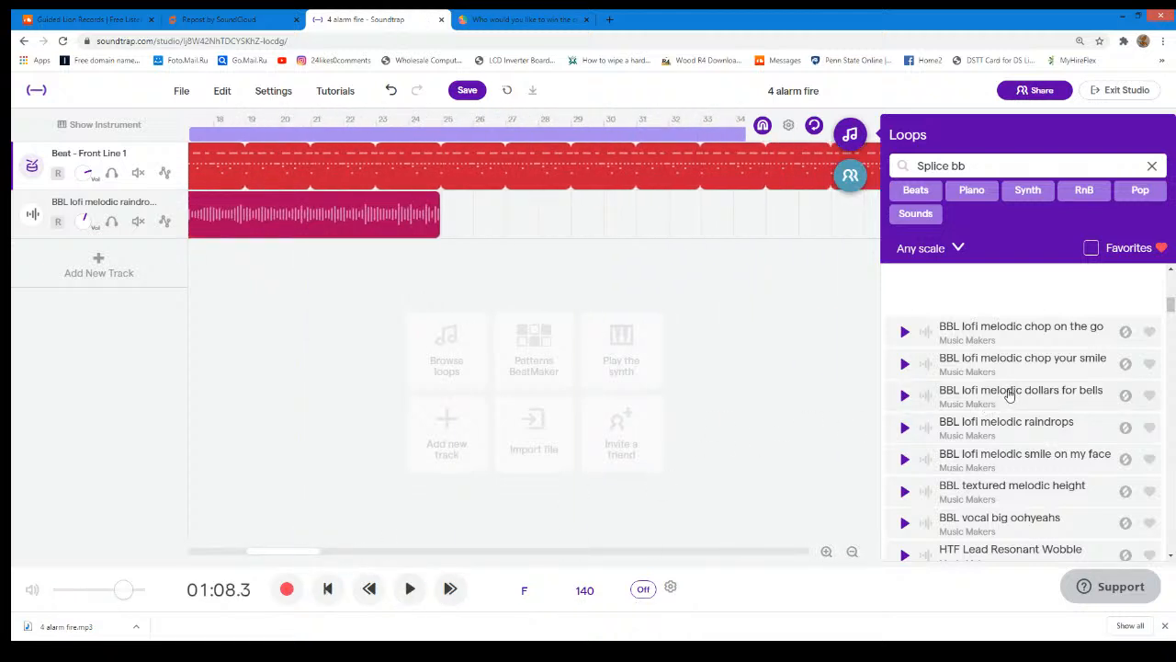
pyautogui.moveTo(716, 397); pyautogui.dragTo(449, 368)
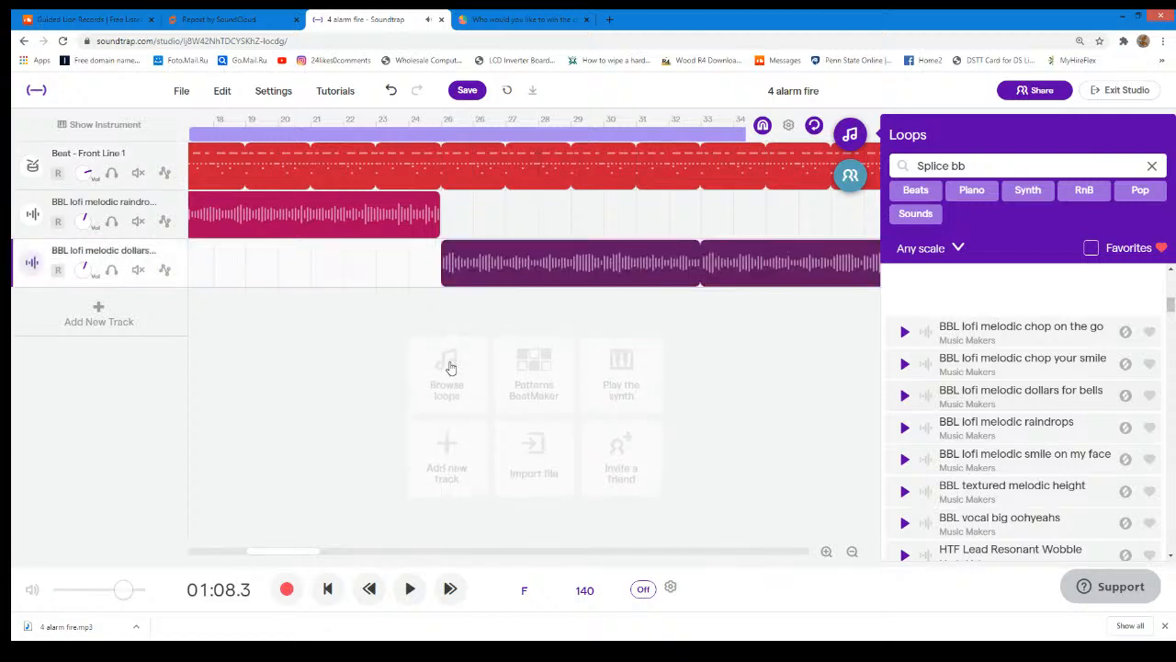
pyautogui.click(245, 119)
pyautogui.click(409, 589)
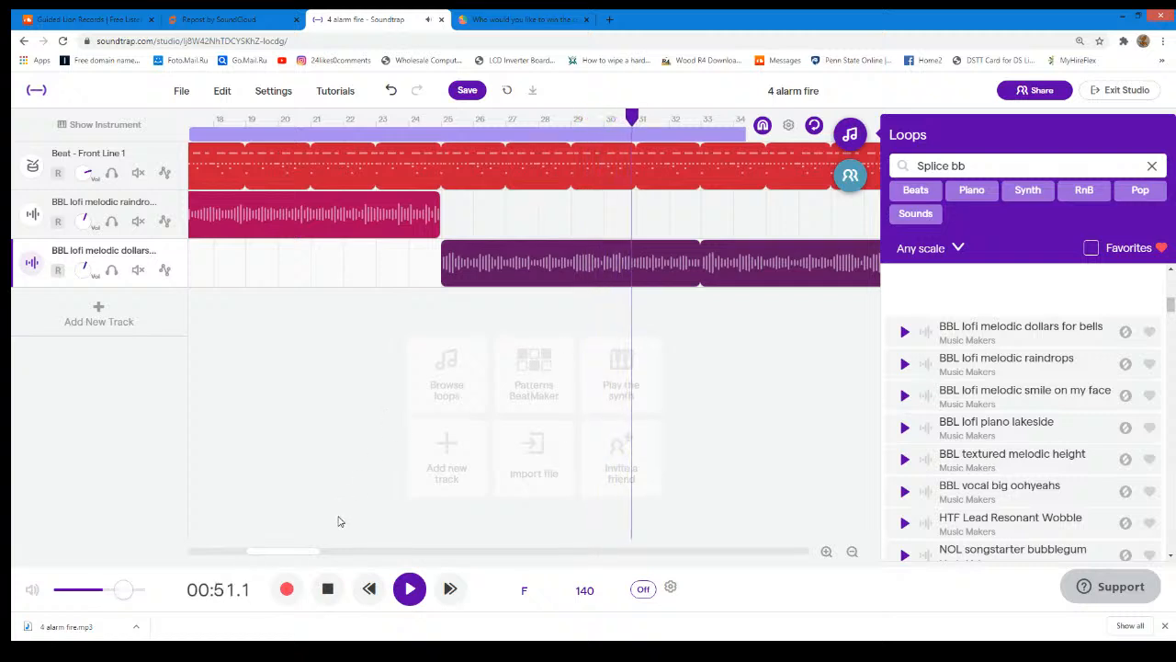
pyautogui.click(404, 595)
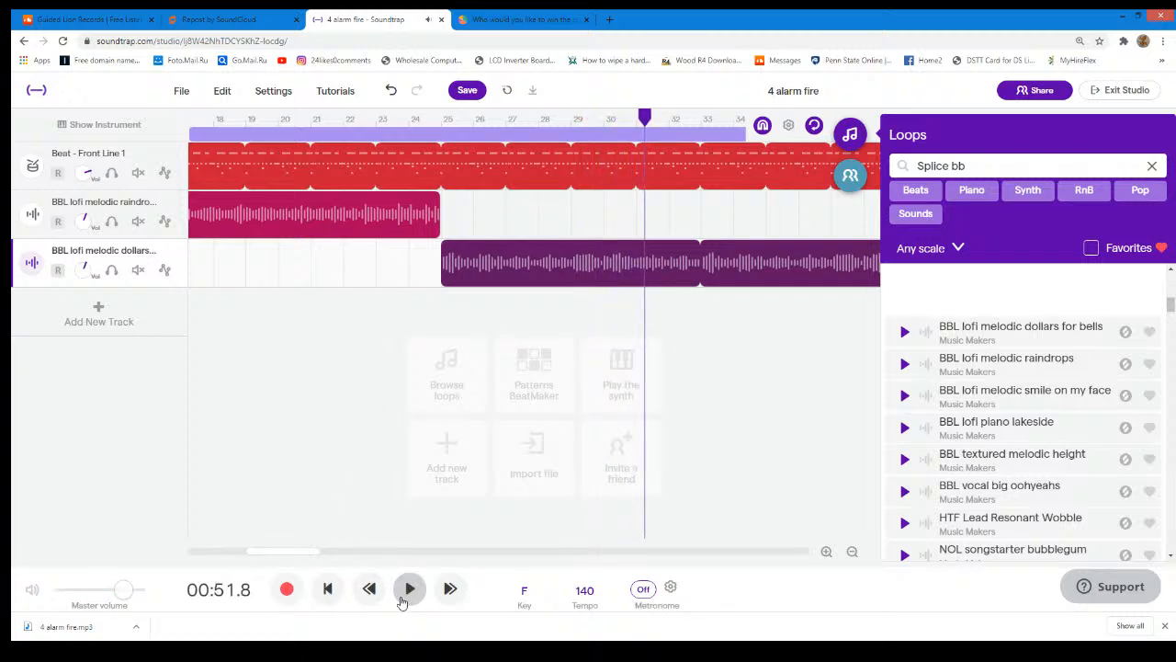
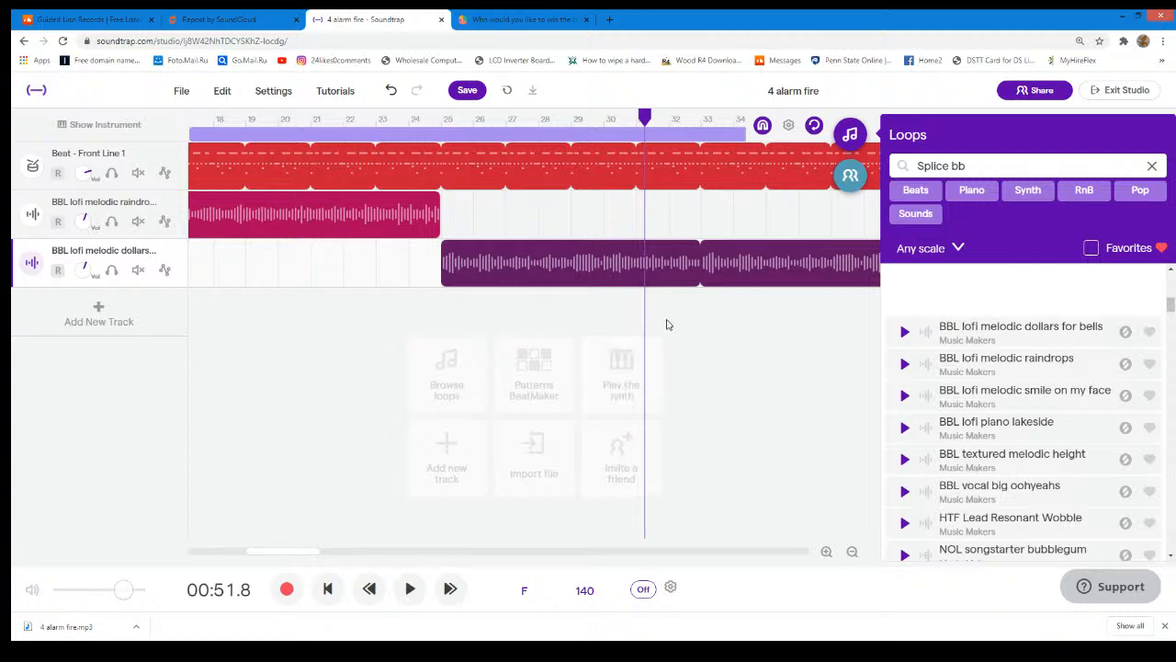
# - Play the arrangement from bar 25 through the BBL lofi melodic dollars for bells section, and stop near bar 48
pyautogui.moveTo(644, 117); pyautogui.dragTo(442, 117)
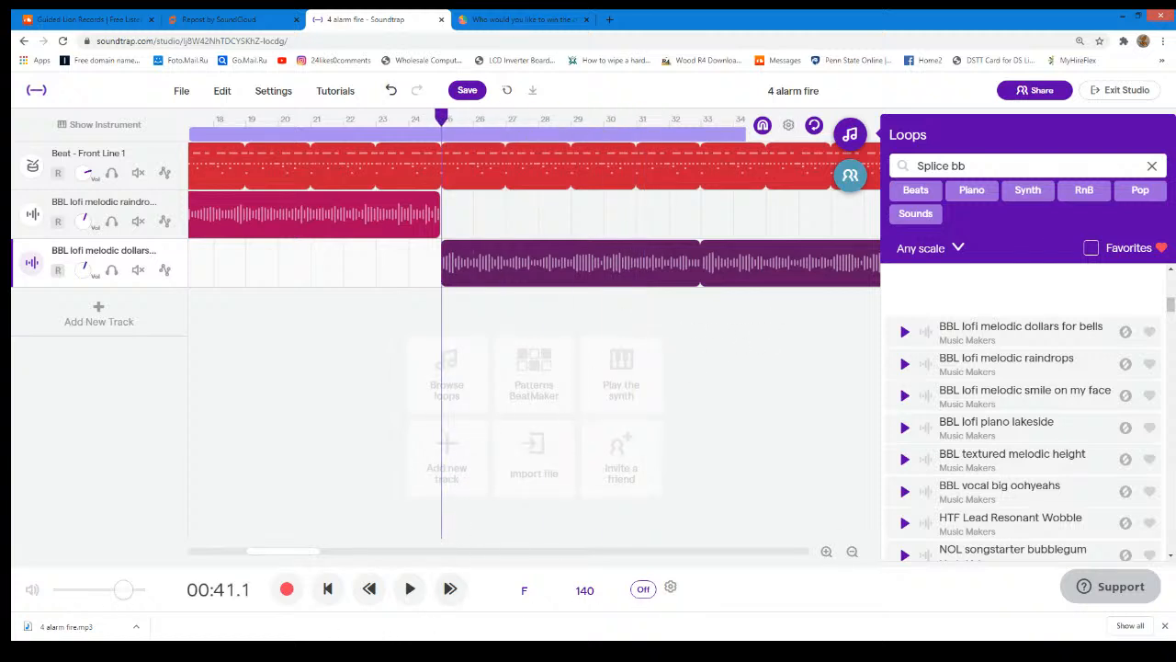
pyautogui.click(409, 592)
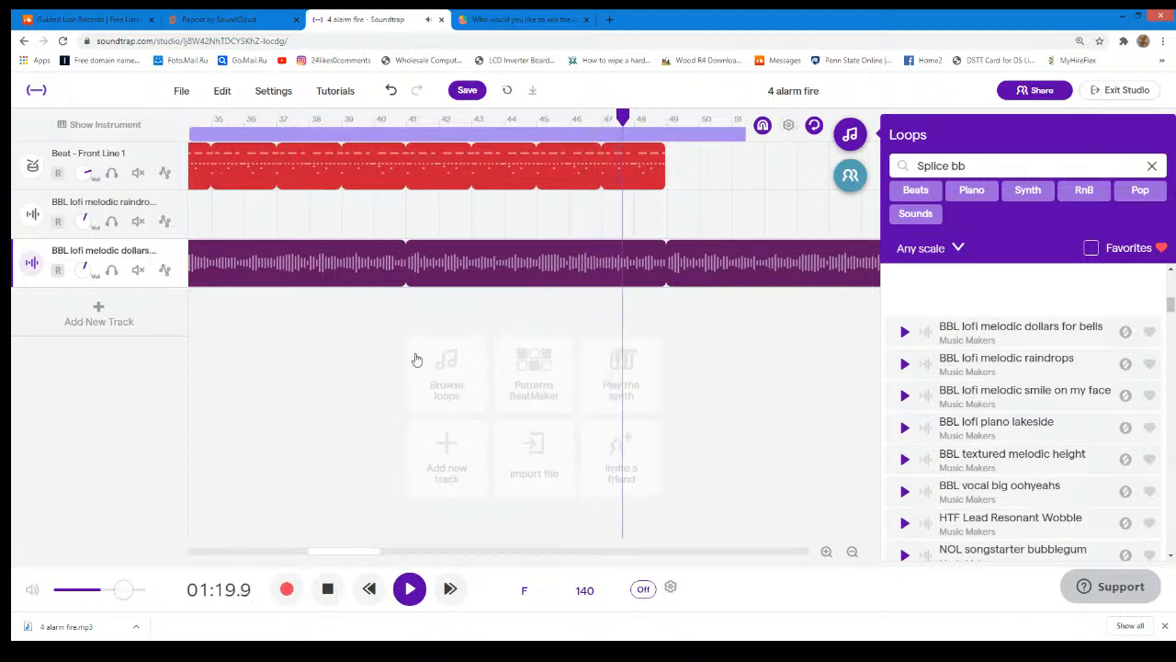
pyautogui.click(415, 591)
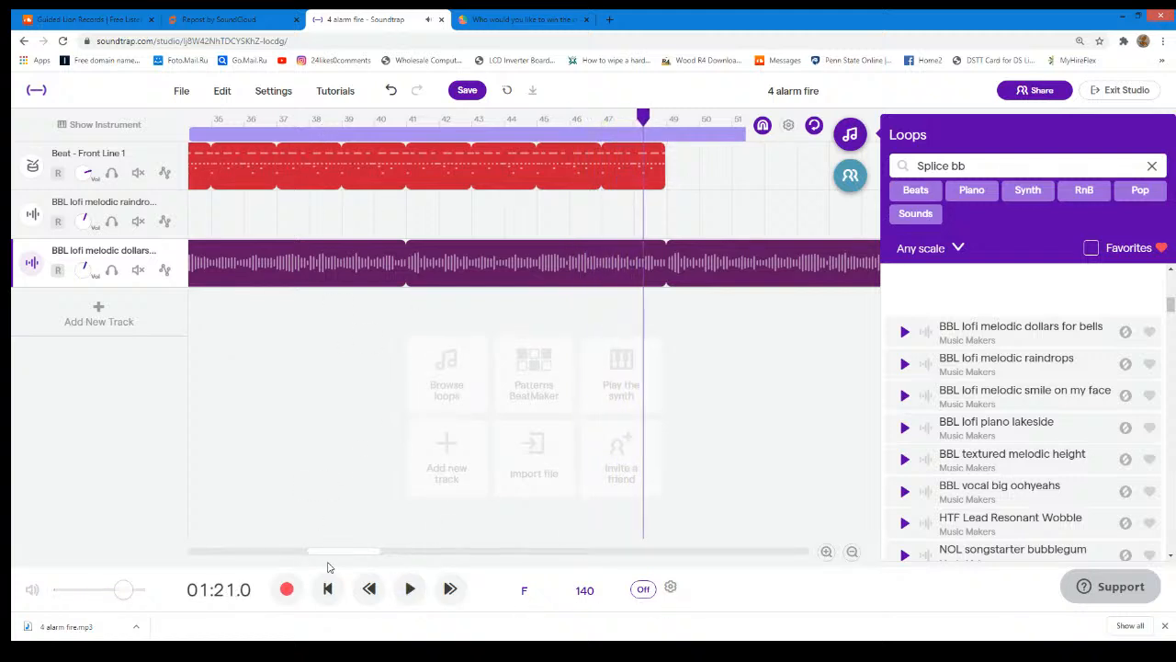
# - Shorten the BBL lofi melodic dollars for bells region to end at bar 49, in line with the drums
pyautogui.moveTo(338, 552); pyautogui.dragTo(659, 467)
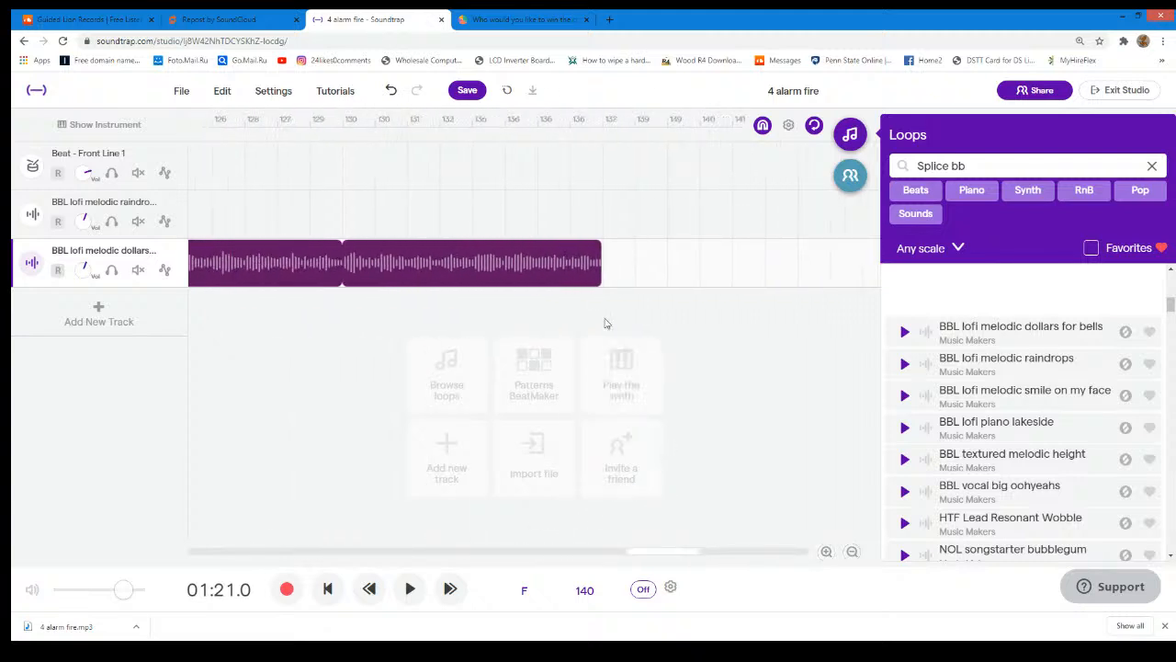
pyautogui.moveTo(595, 249); pyautogui.dragTo(384, 248)
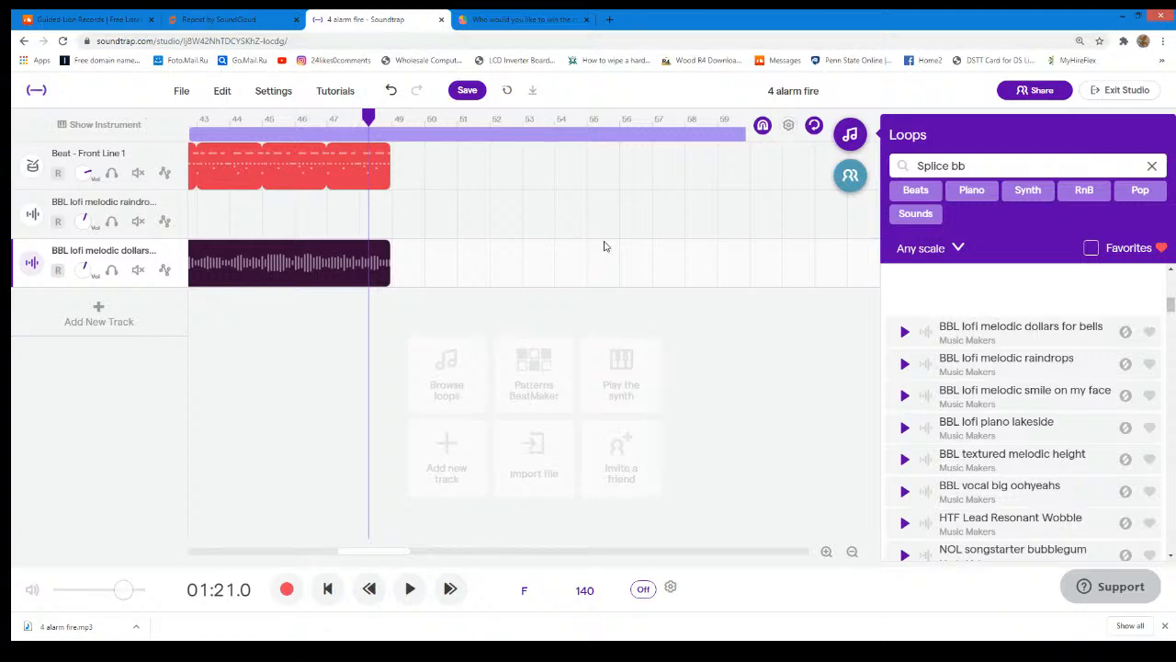
pyautogui.click(178, 205)
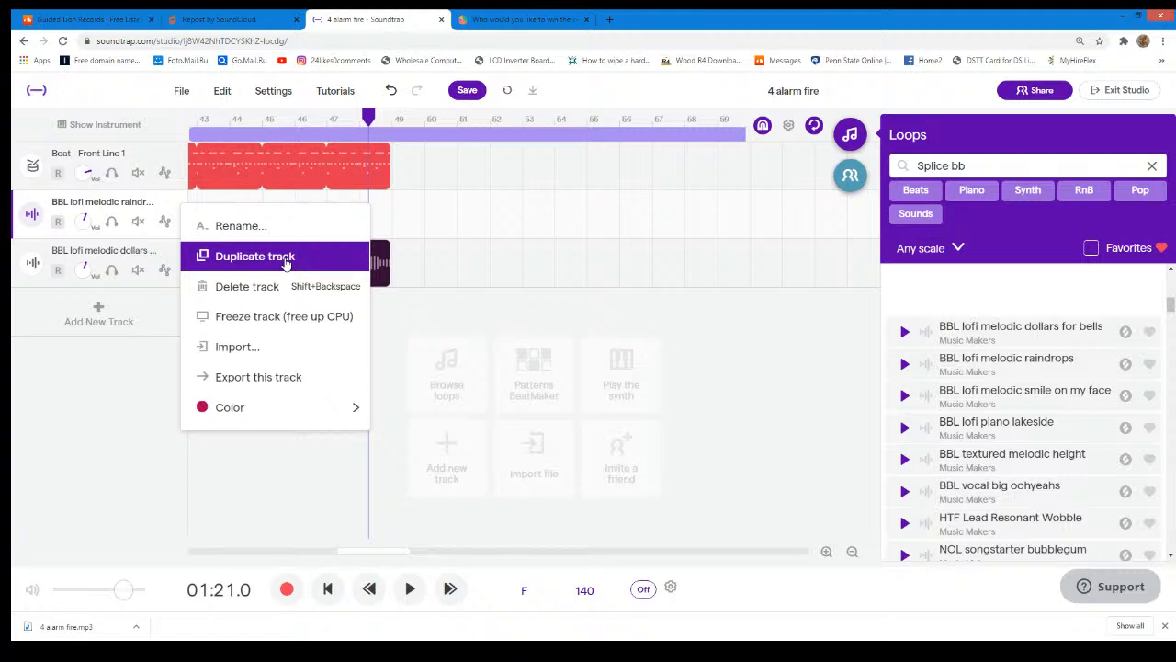
pyautogui.click(365, 553)
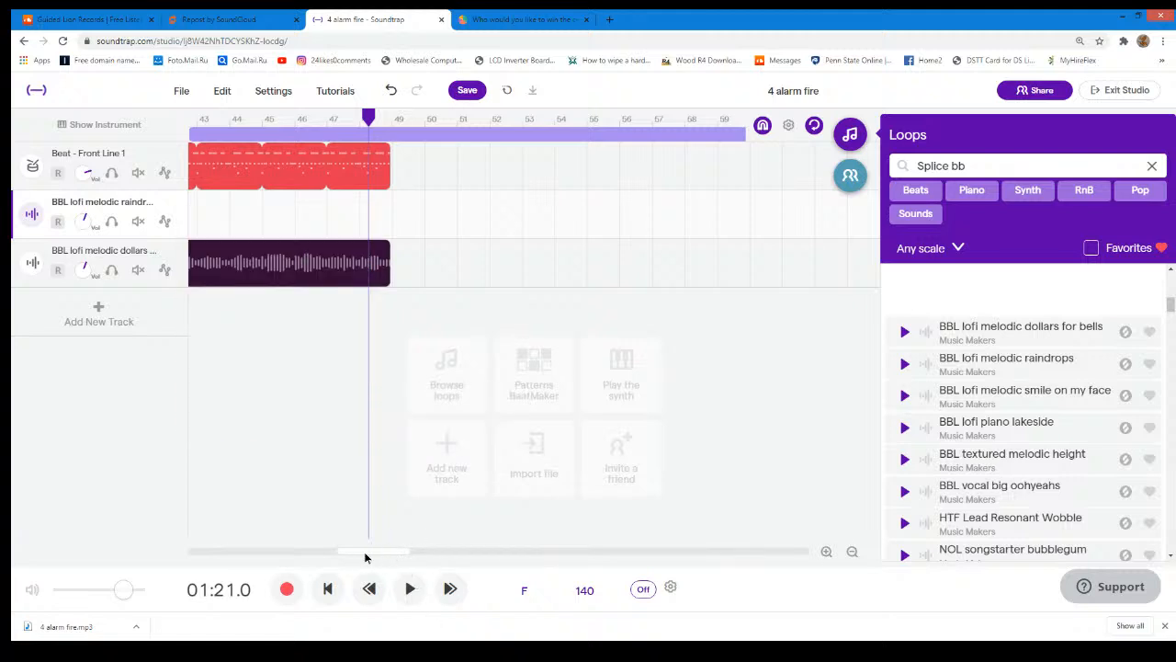
# - Briefly preview BBL textured melodic height and extend the Front Line 1 drum region to about bar 63
pyautogui.click(908, 461)
pyautogui.click(908, 462)
pyautogui.moveTo(375, 158); pyautogui.dragTo(818, 156)
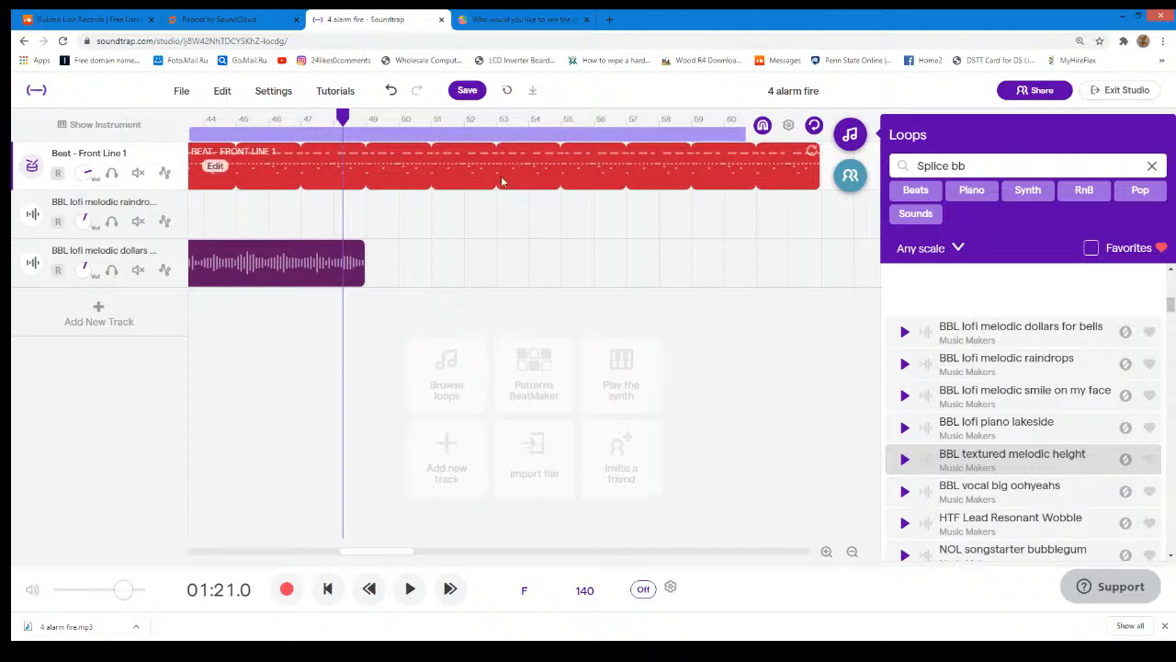
# - Play the extended Front Line 1 drums together with a preview of BBL textured melodic height, and stop both
pyautogui.click(409, 589)
pyautogui.click(406, 597)
pyautogui.click(416, 599)
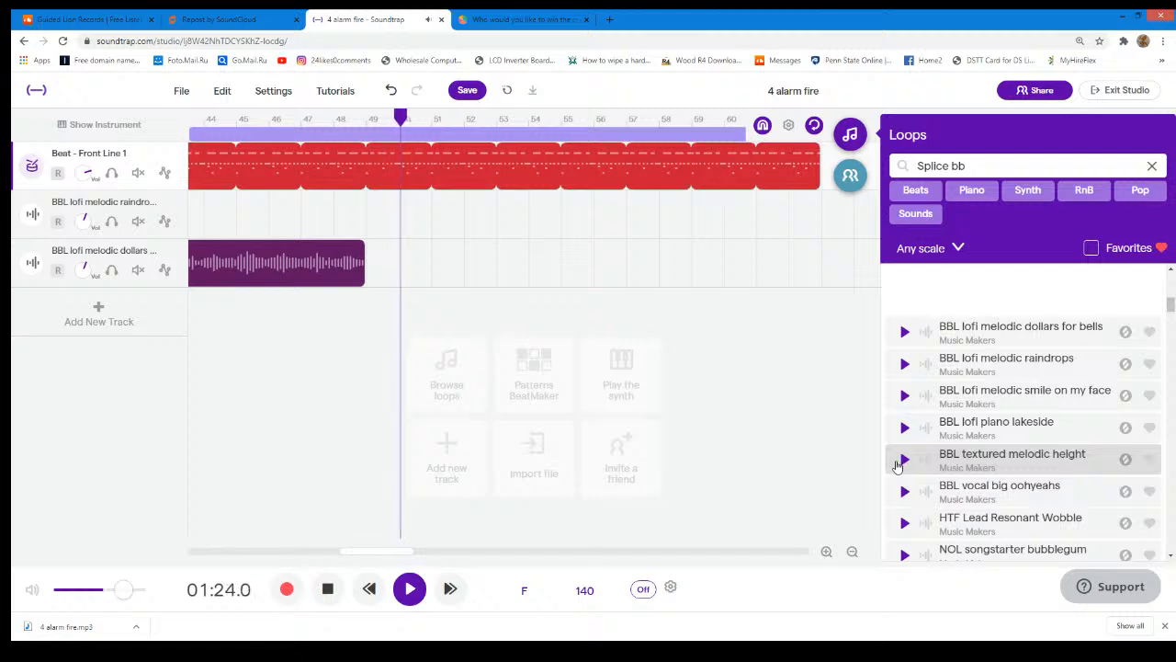
pyautogui.click(900, 462)
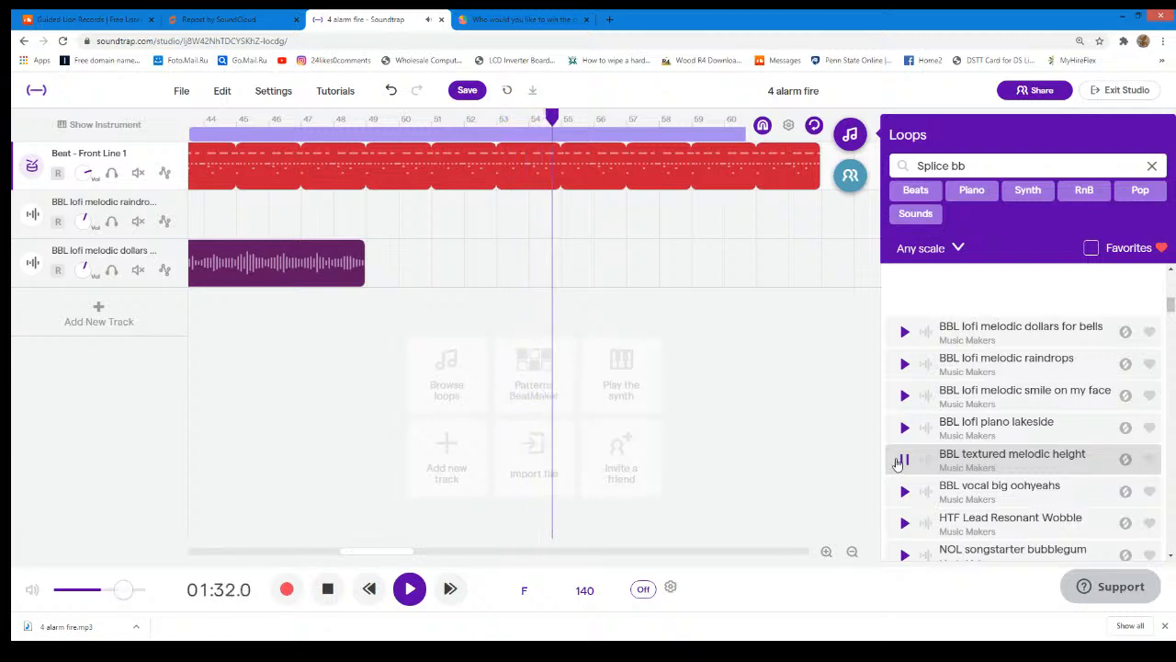
pyautogui.click(907, 461)
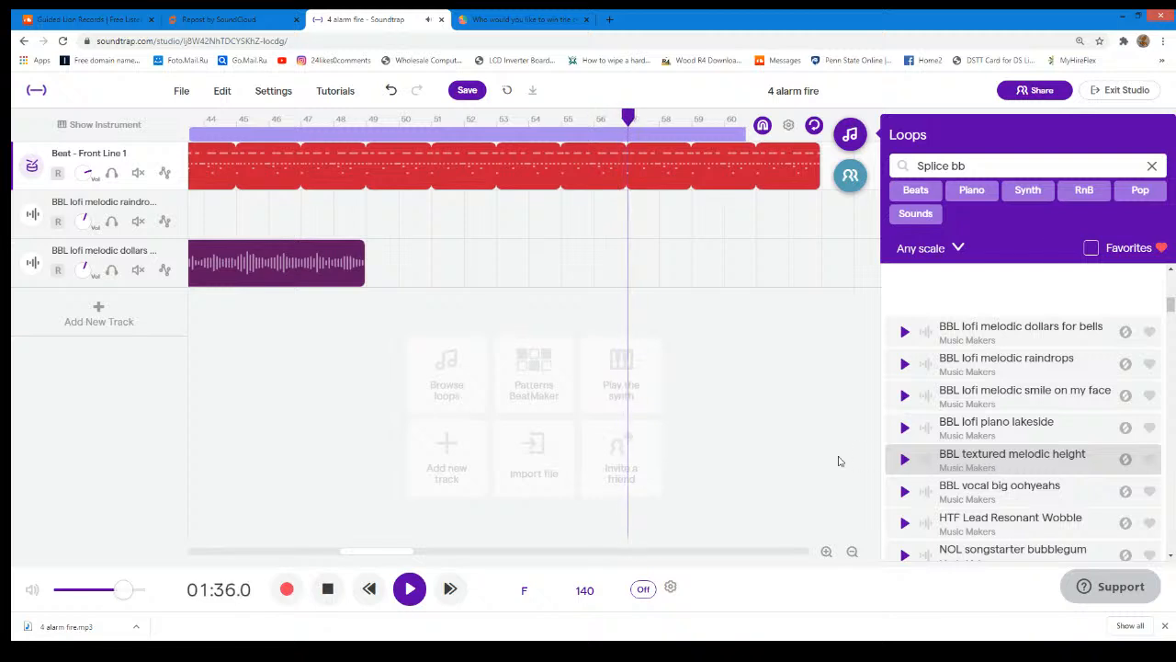
pyautogui.click(410, 588)
# - Find BBL lofi melodic chop magnets in the loop list and preview it on its own
pyautogui.scroll(-3, 1077, 415)
pyautogui.scroll(5, 1077, 416)
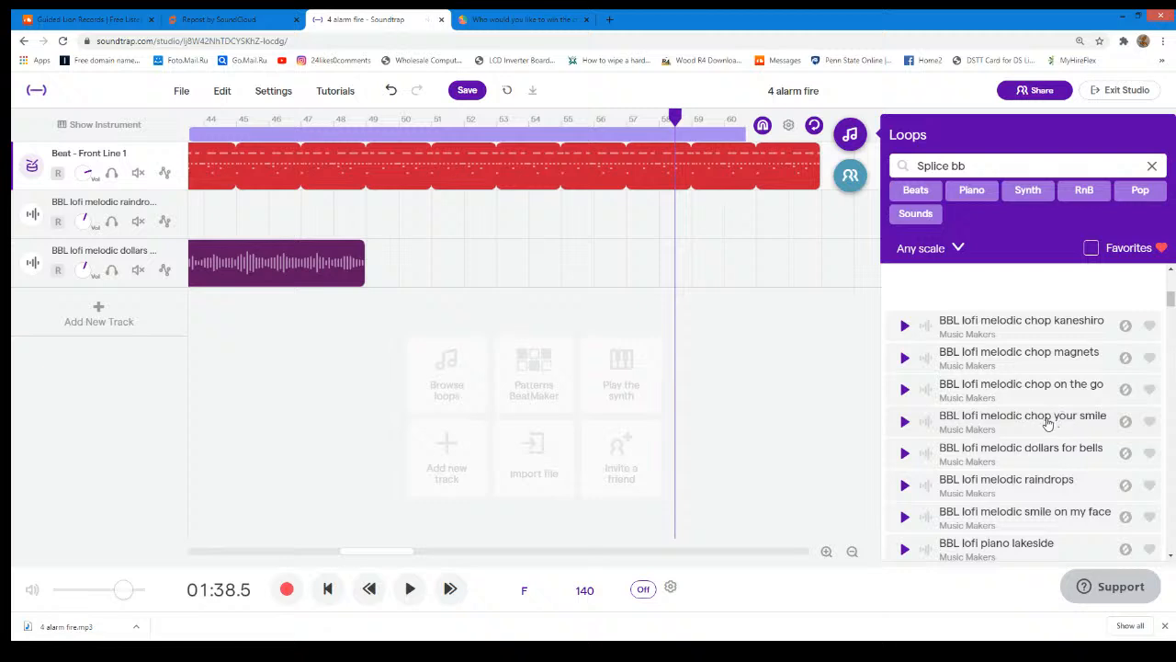
pyautogui.click(910, 363)
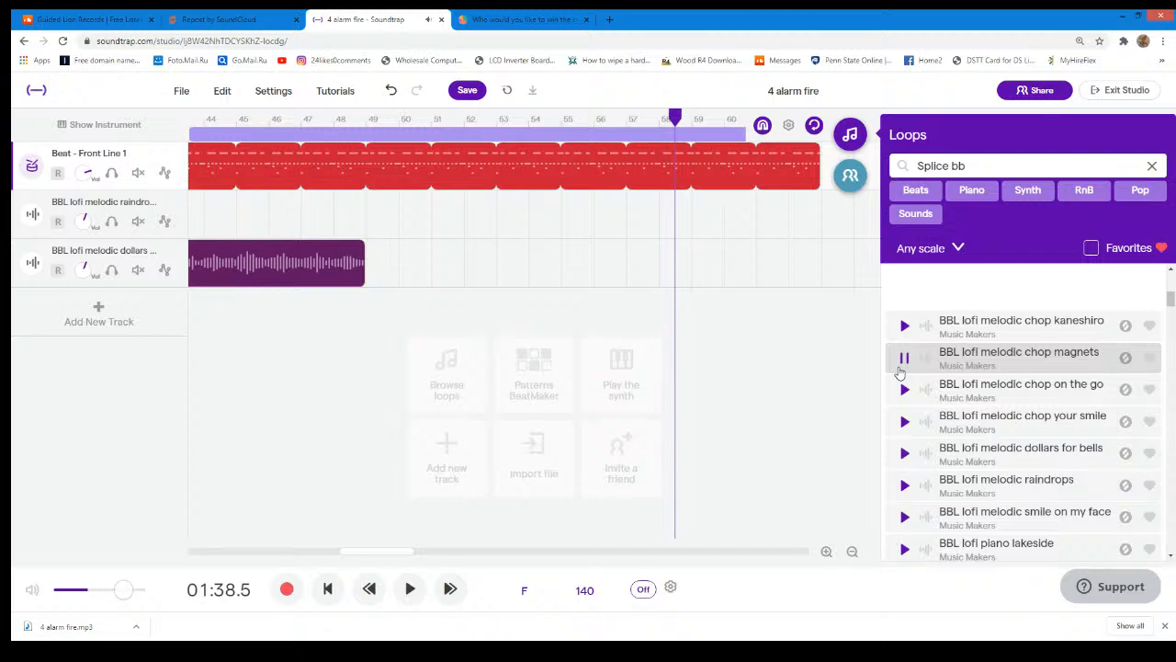
pyautogui.click(902, 369)
# - Play the Front Line 1 drums from bar 49 together with a preview of BBL lofi melodic chop magnets, and stop both
pyautogui.moveTo(675, 117); pyautogui.dragTo(382, 187)
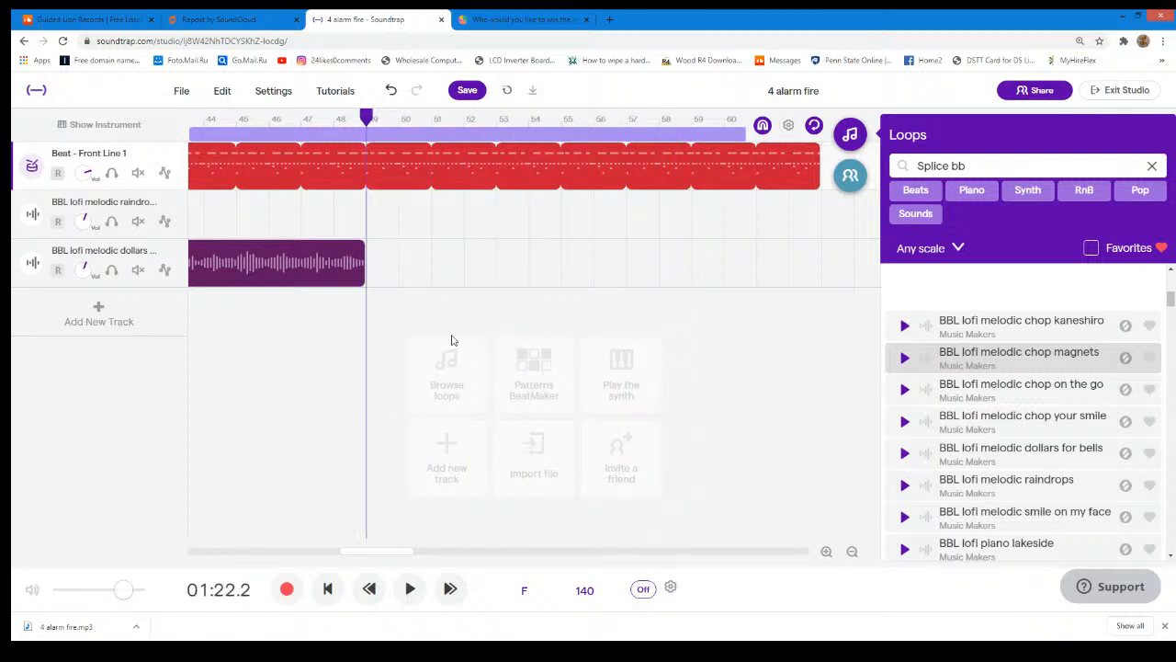
pyautogui.press('space')
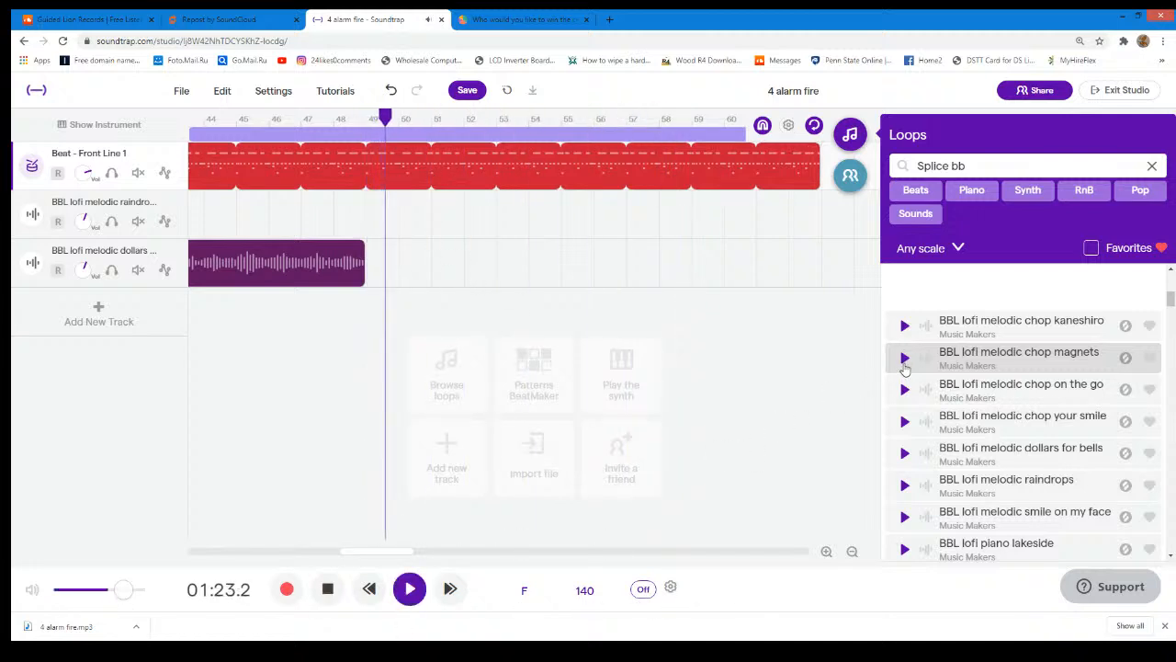
pyautogui.click(906, 363)
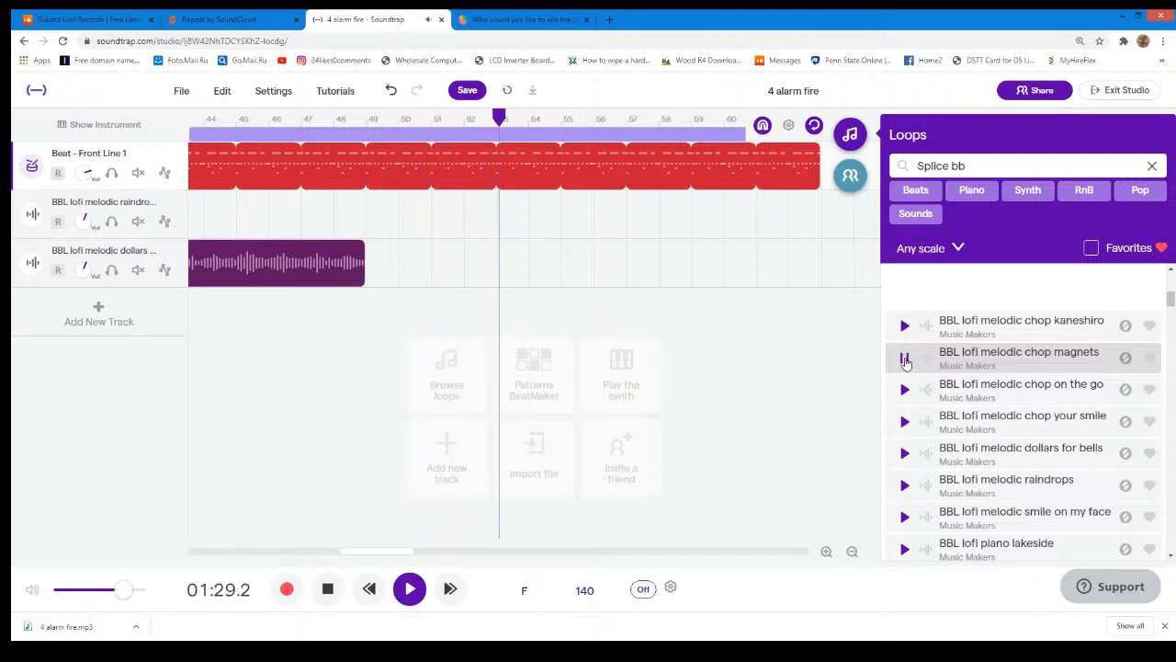
pyautogui.click(906, 363)
pyautogui.click(405, 594)
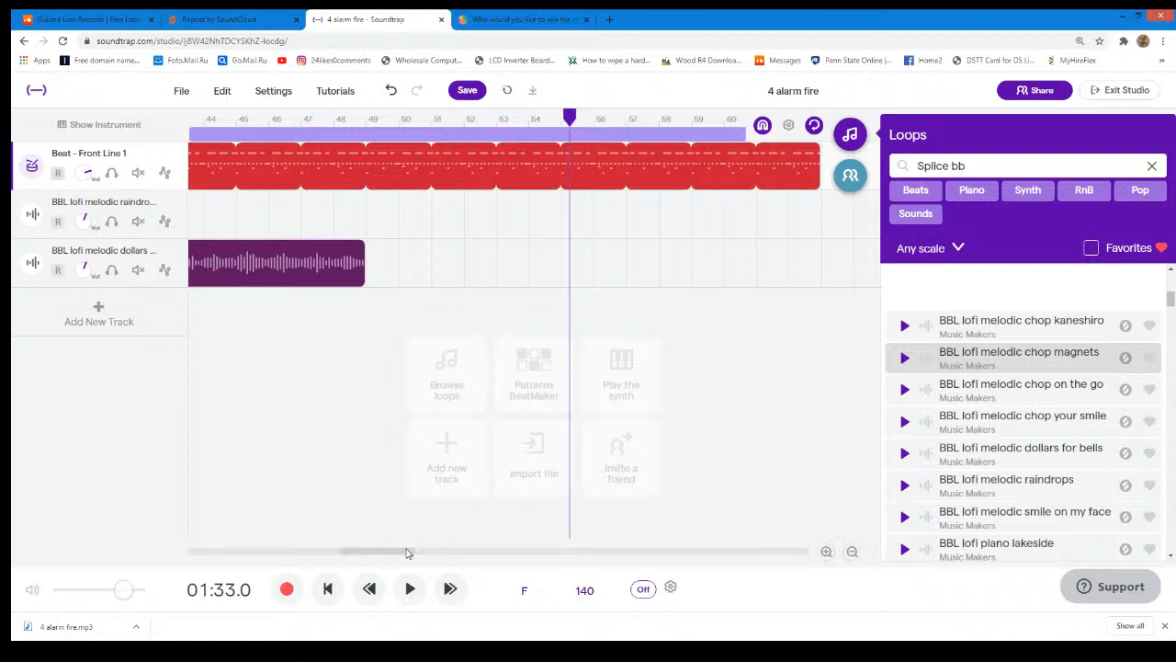
# - Trim the Front Line 1 drums back to bar 49, and add BBL lofi melodic chop magnets as a new track from there
pyautogui.moveTo(407, 551); pyautogui.dragTo(429, 551)
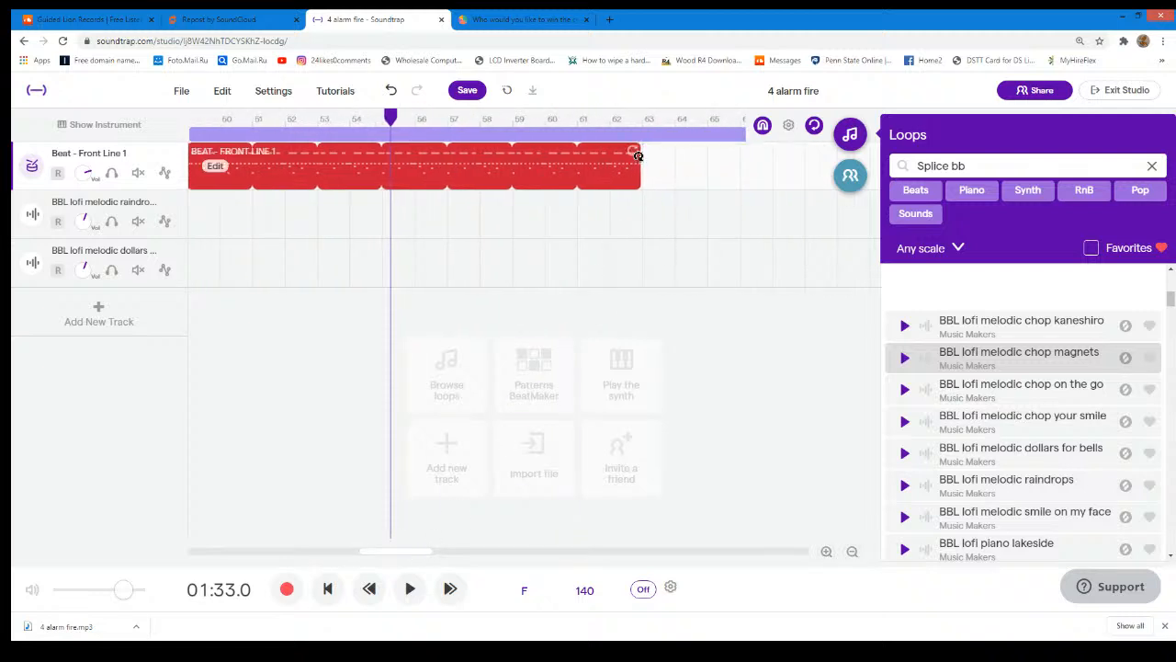
pyautogui.moveTo(638, 176); pyautogui.dragTo(299, 184)
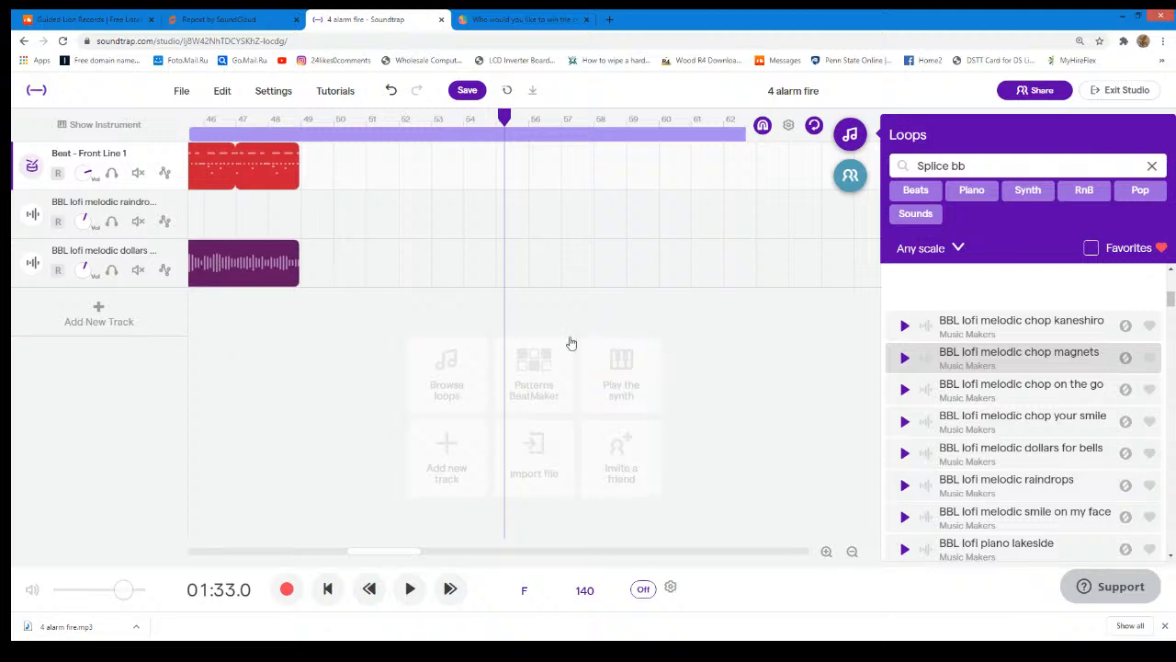
pyautogui.moveTo(916, 360); pyautogui.dragTo(308, 363)
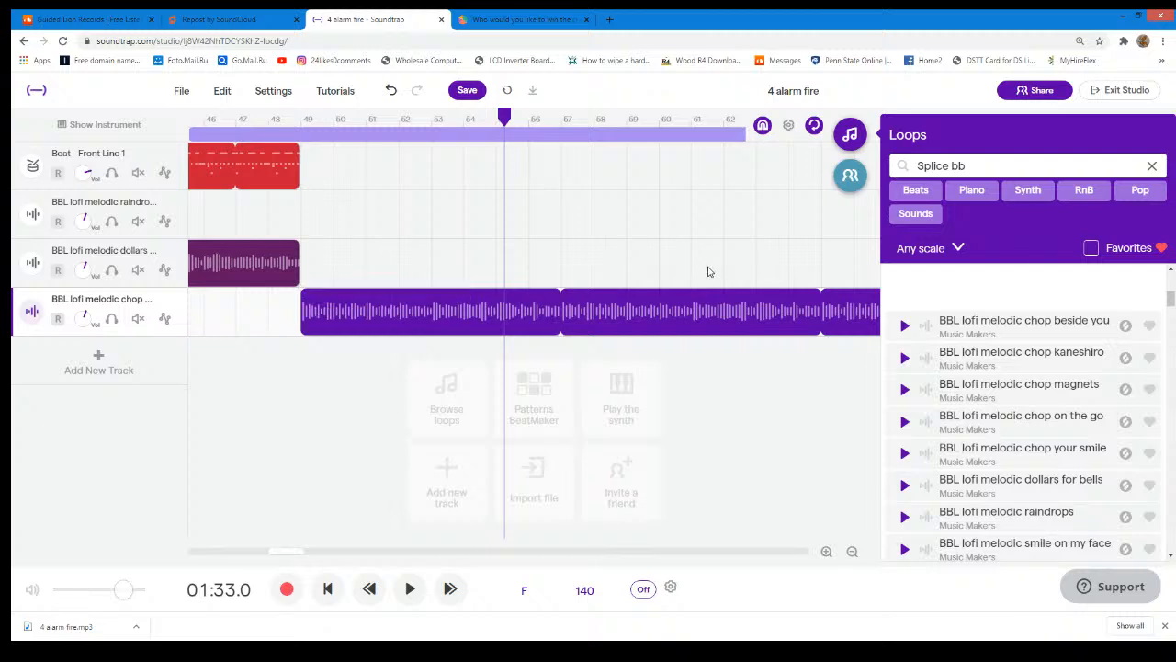
pyautogui.click(164, 172)
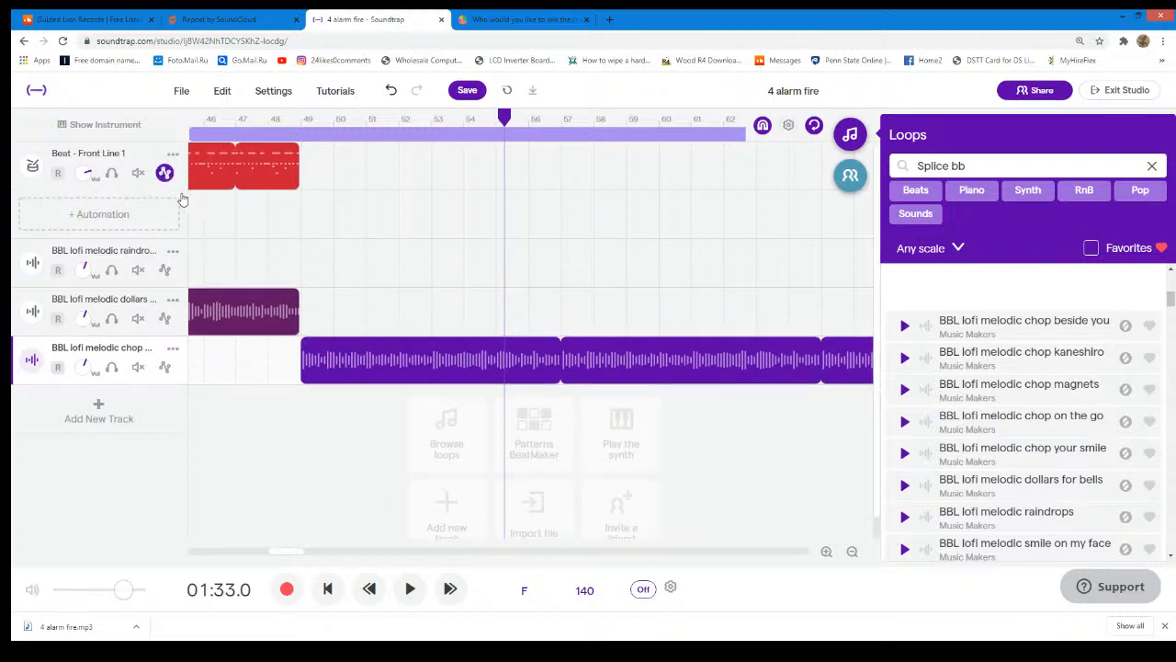
pyautogui.click(164, 172)
pyautogui.click(165, 172)
pyautogui.click(164, 172)
# - Duplicate the Beat - Front Line 1 track and move the copy's drum region to start at bar 57
pyautogui.click(174, 154)
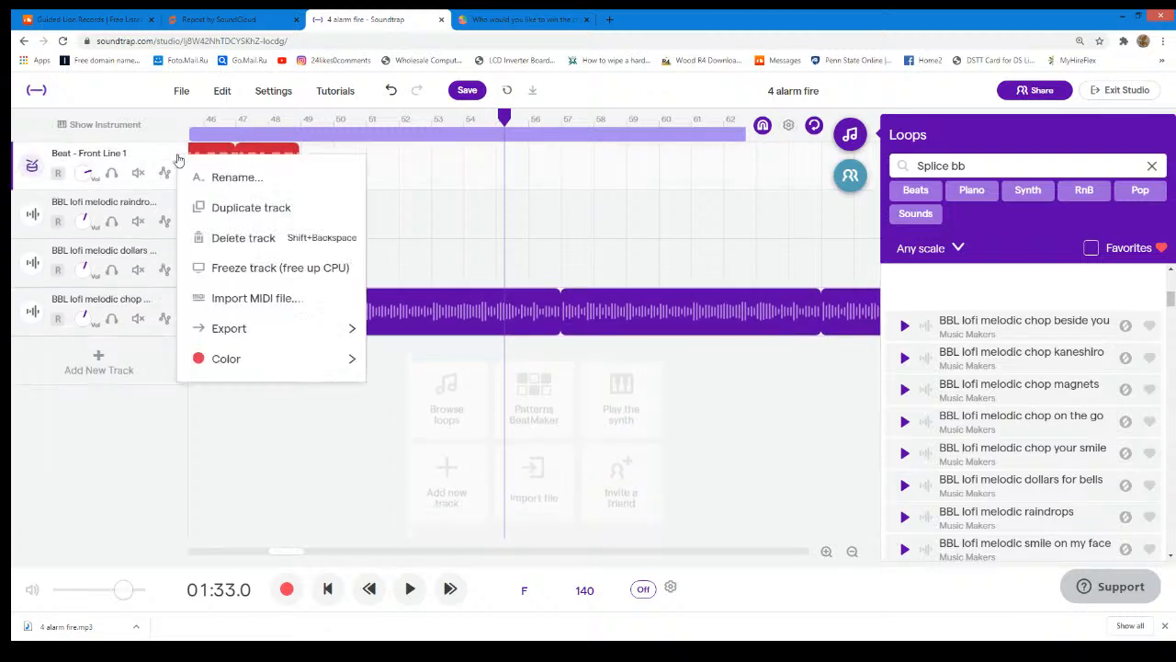
pyautogui.click(244, 211)
pyautogui.moveTo(298, 213); pyautogui.dragTo(581, 217)
pyautogui.moveTo(392, 218); pyautogui.dragTo(647, 217)
pyautogui.moveTo(451, 227); pyautogui.dragTo(642, 227)
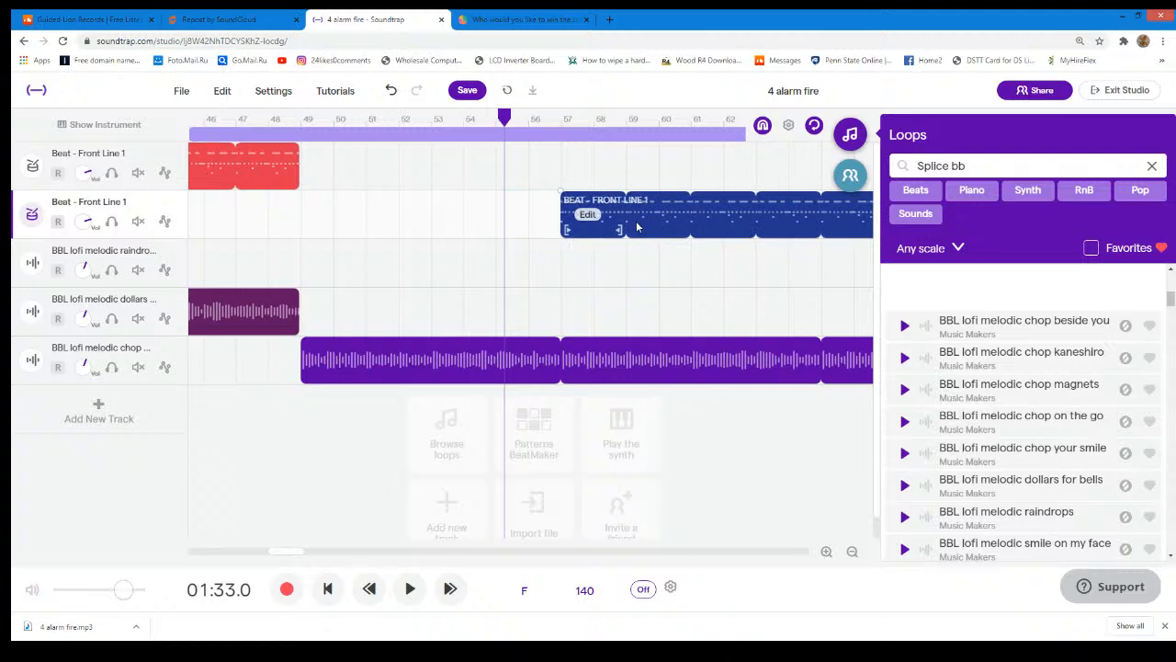
# - Play the chop magnets section and the duplicated drums' entry from bar 49, and stop near bar 65
pyautogui.moveTo(508, 121); pyautogui.dragTo(301, 120)
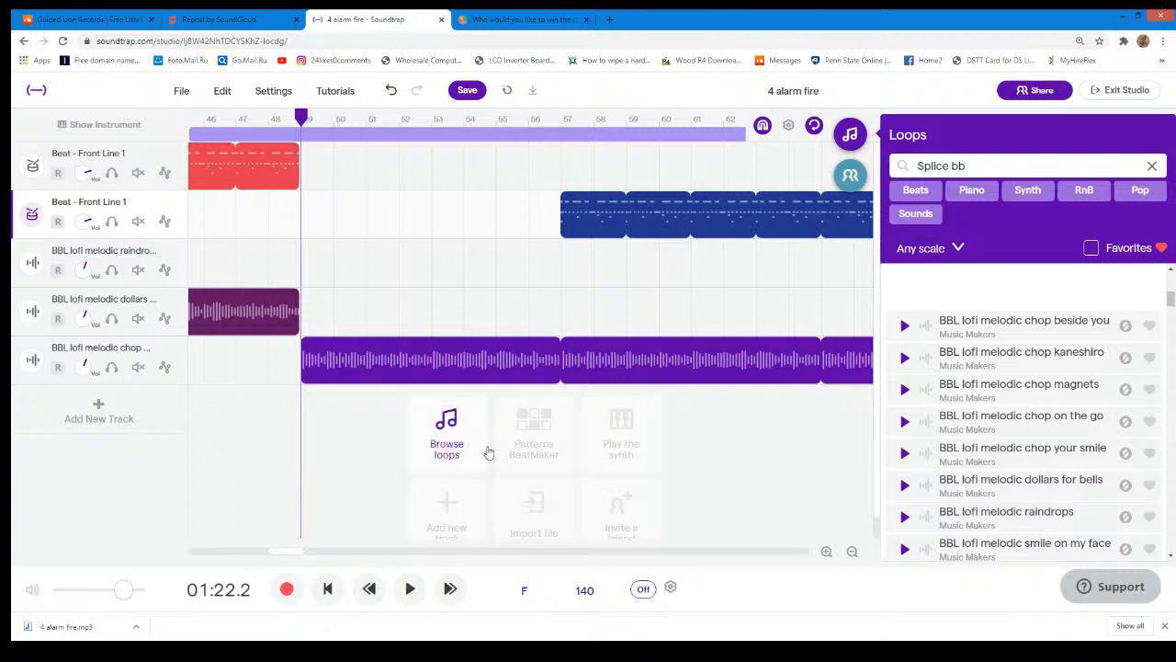
pyautogui.click(410, 589)
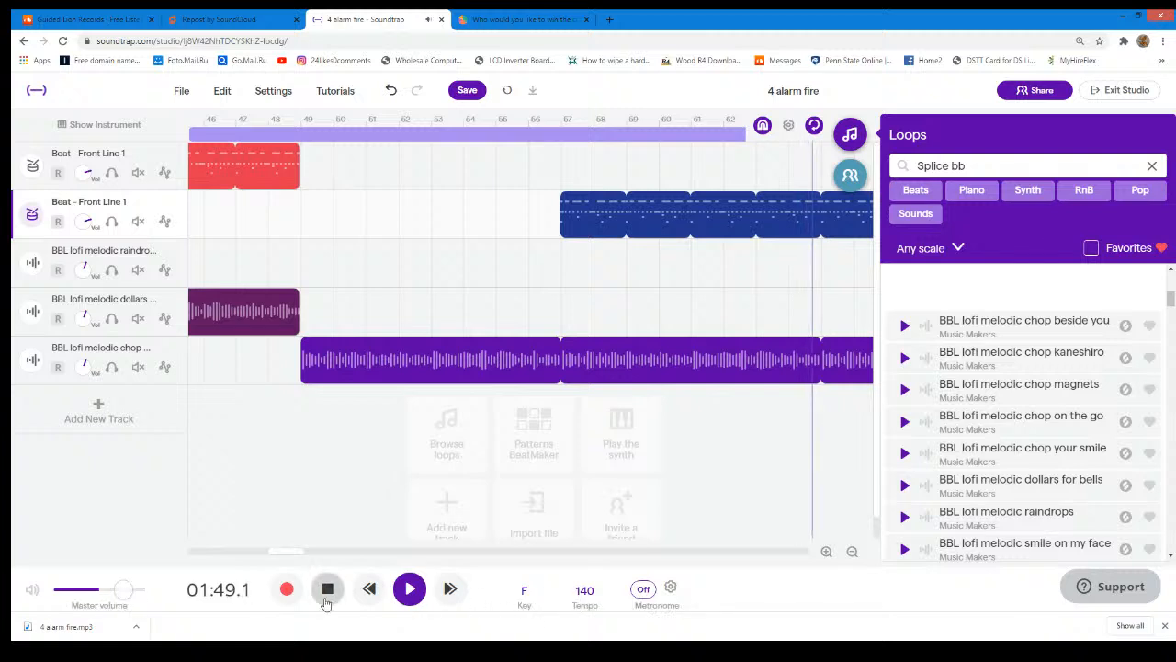
pyautogui.click(409, 588)
# - Open the downloaded 4 alarm fire.mp3 and dismiss the browser's downloads bar
pyautogui.click(72, 628)
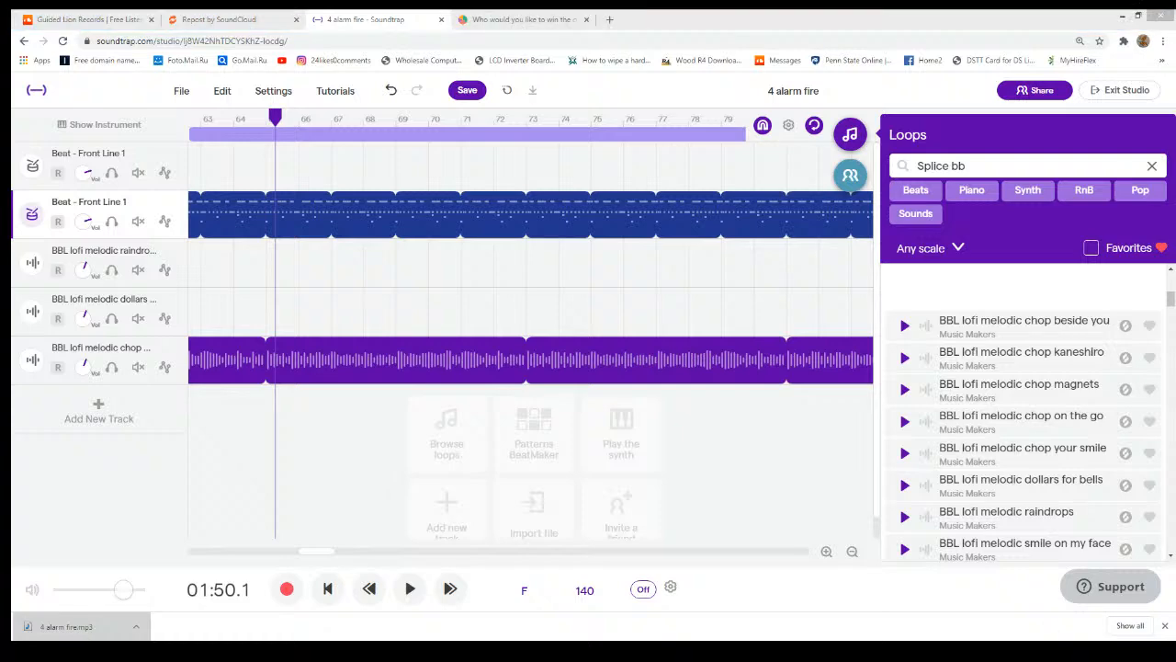
pyautogui.moveTo(1174, 659)
pyautogui.click(1165, 625)
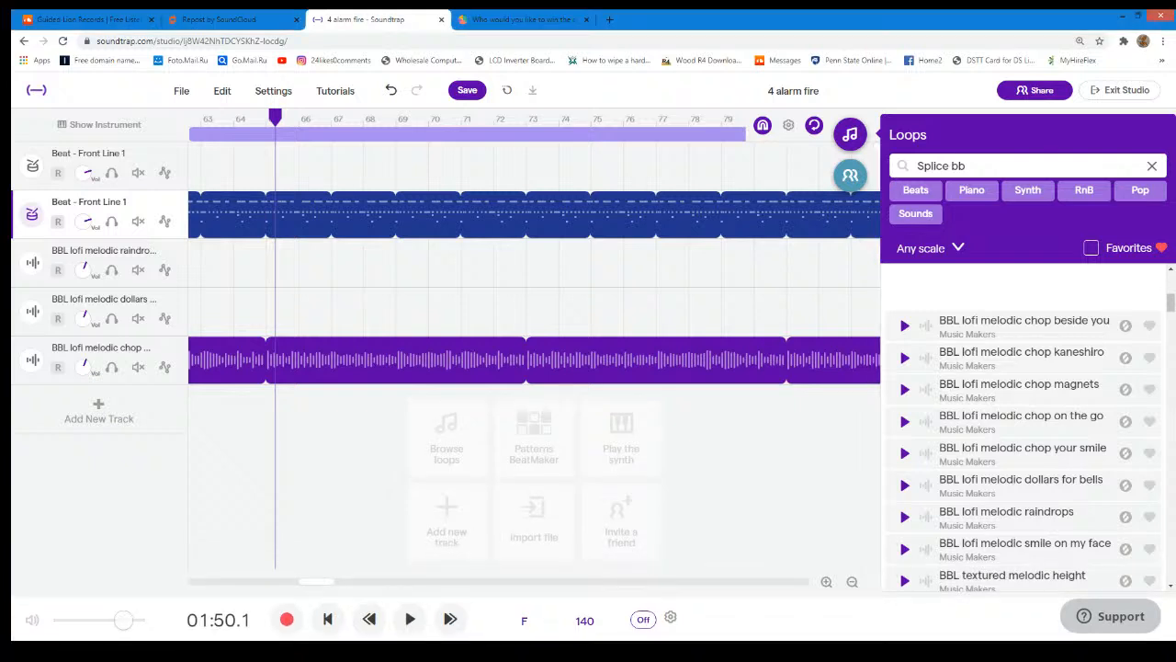
# - Resume playback of the arrangement from about bar 65 for a few bars, and stop it
pyautogui.click(406, 619)
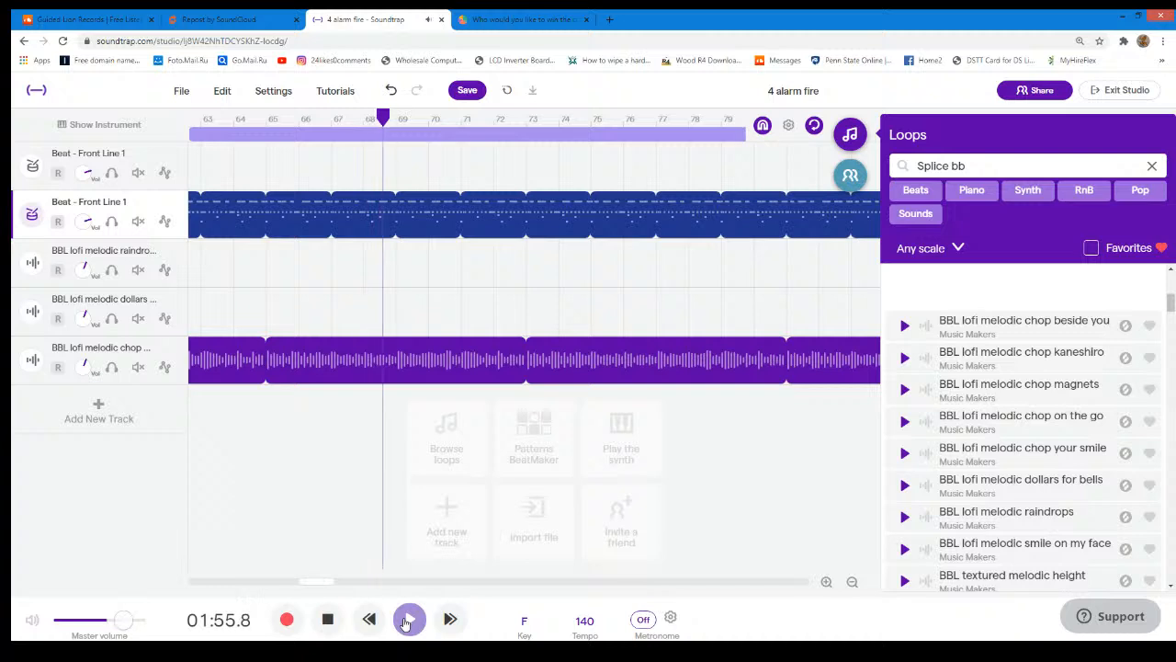
pyautogui.click(407, 621)
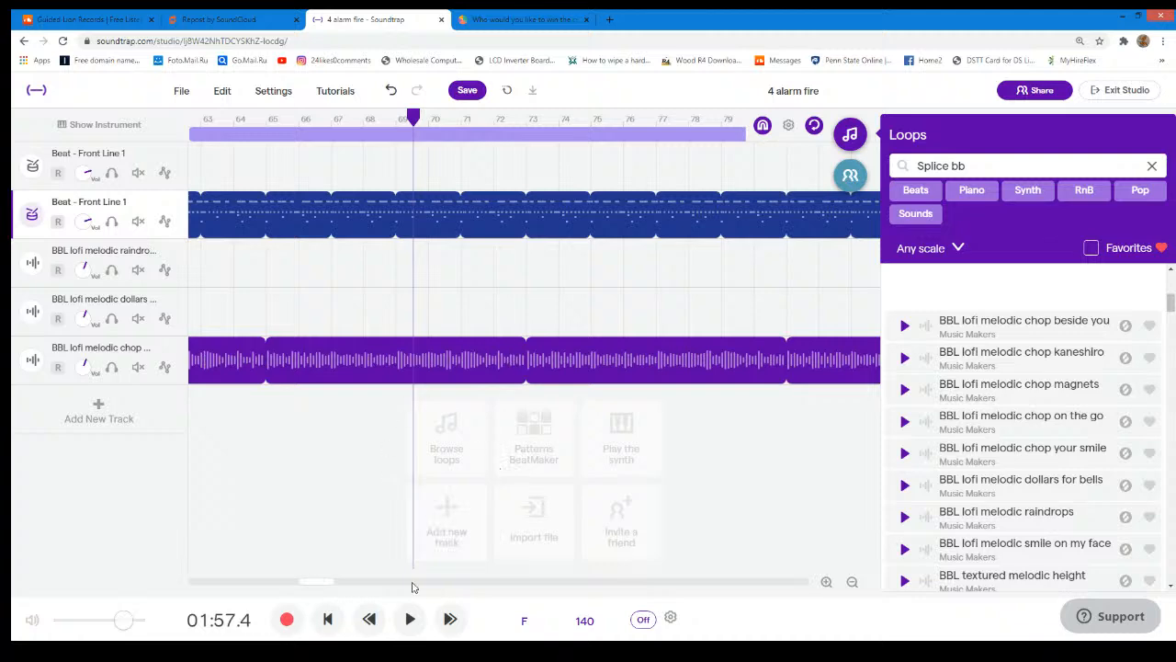
# - Shorten the BBL lofi melodic chop magnets region to end at bar 97, in line with the duplicated drums
pyautogui.moveTo(317, 583); pyautogui.dragTo(484, 606)
pyautogui.moveTo(586, 352); pyautogui.dragTo(484, 350)
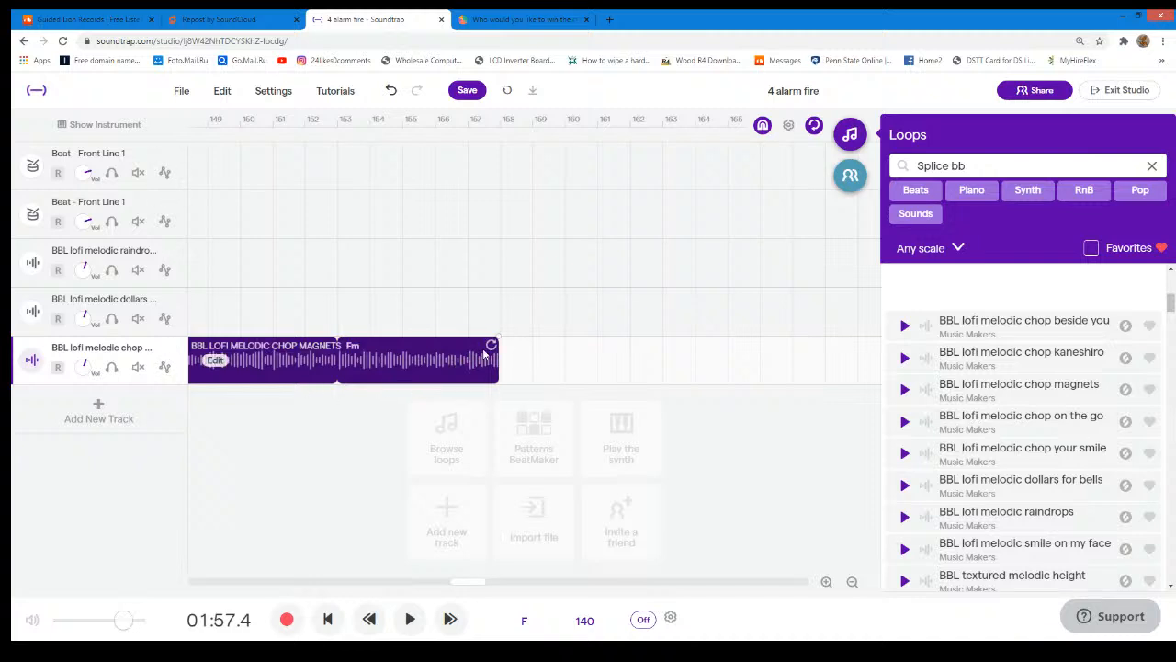
pyautogui.moveTo(492, 343); pyautogui.dragTo(460, 352)
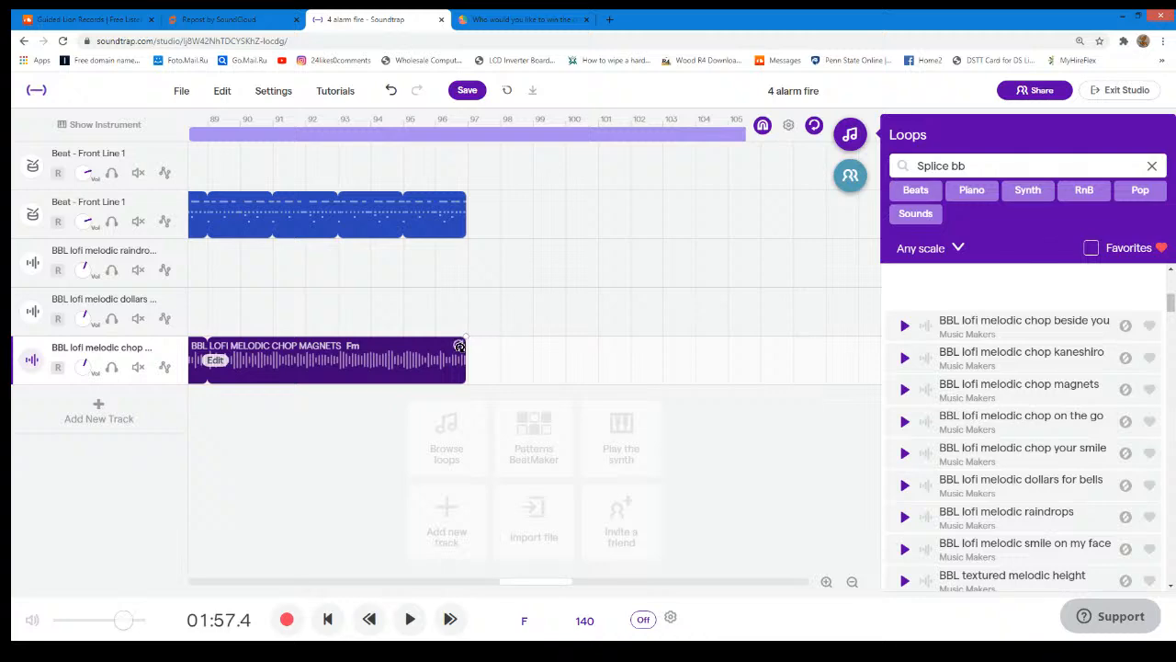
# - Return to bar 49 and play the transition into the chop magnets section
pyautogui.moveTo(567, 583); pyautogui.dragTo(547, 556)
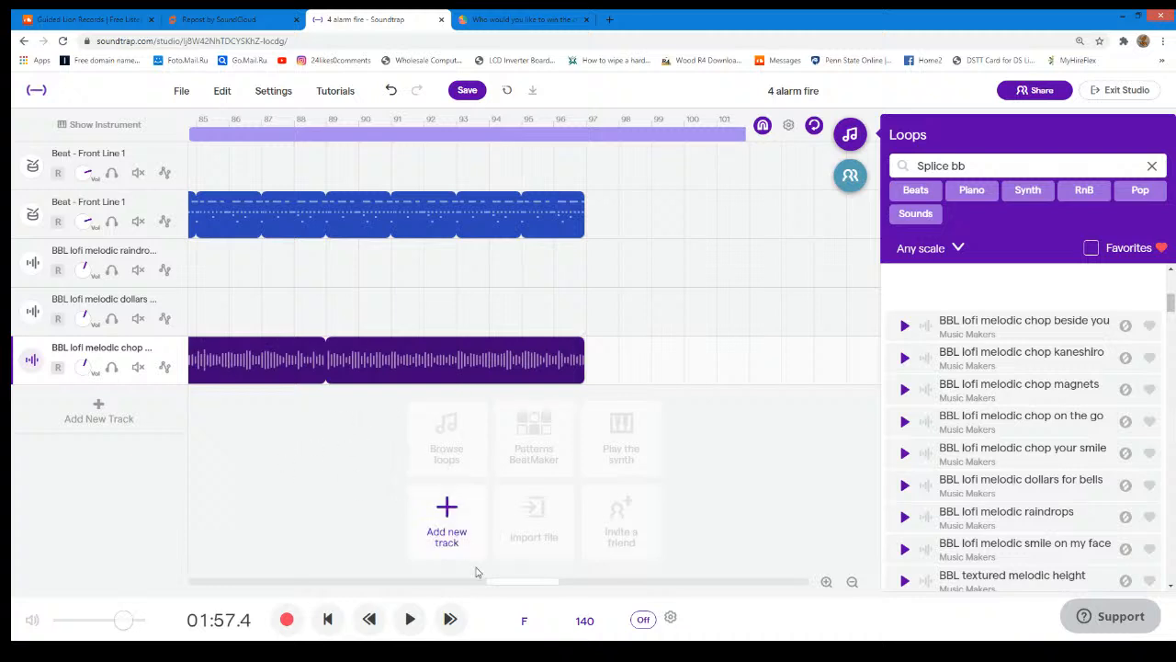
pyautogui.moveTo(529, 579); pyautogui.dragTo(378, 556)
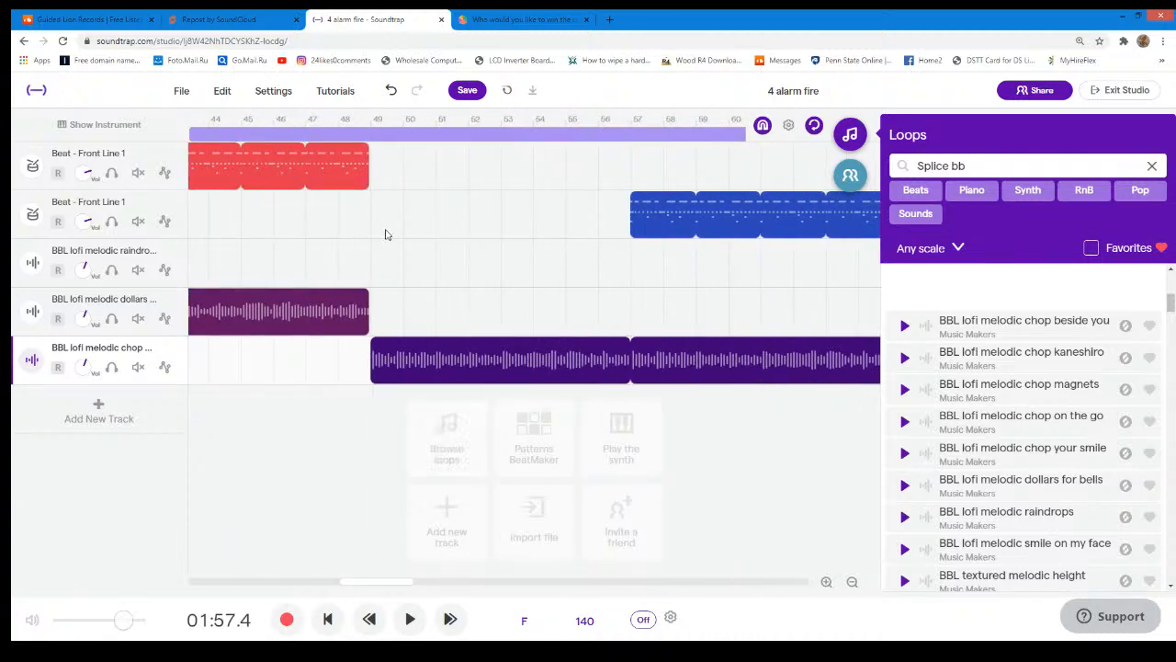
pyautogui.click(370, 120)
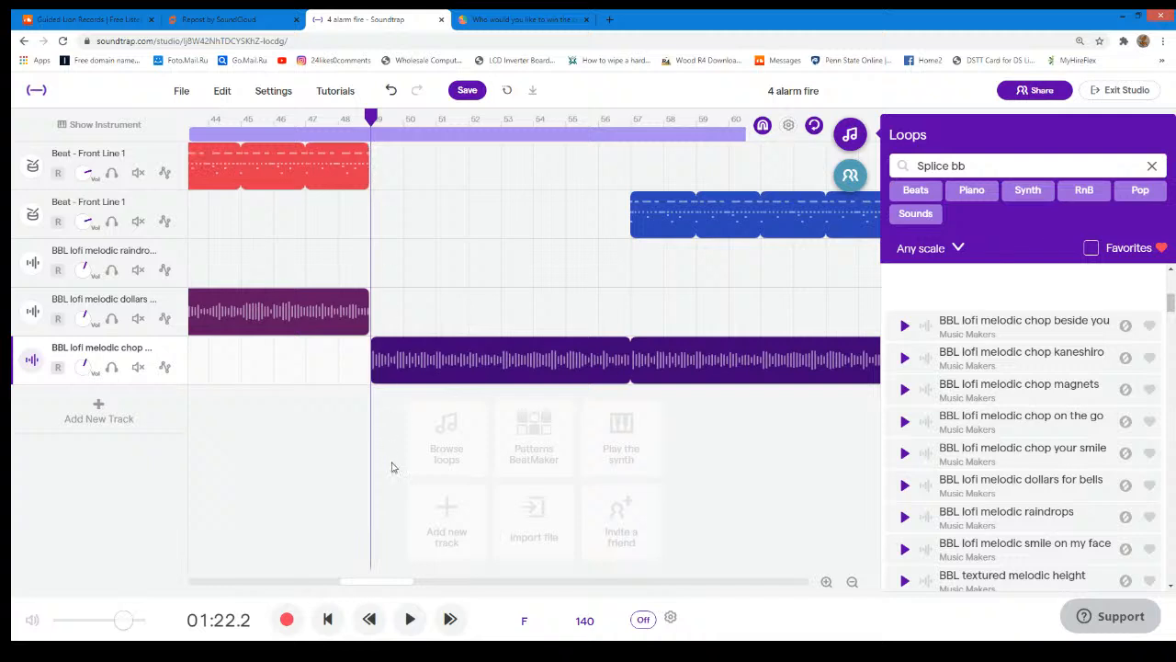
pyautogui.click(410, 619)
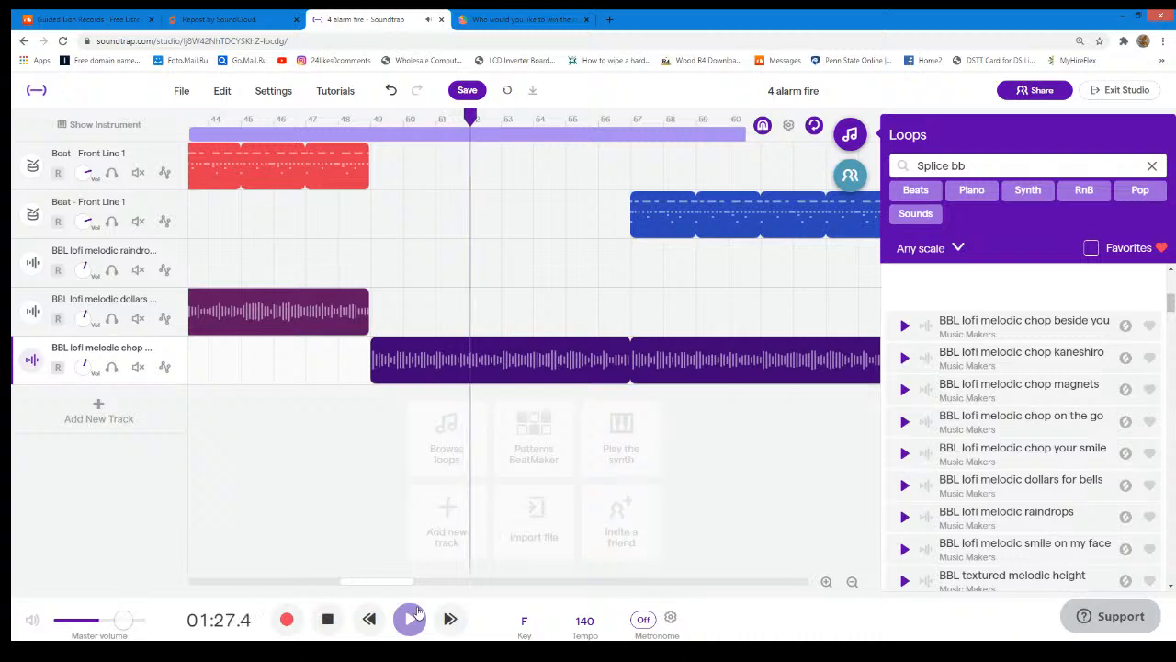
# - Replay the arrangement from bar 49 through the chop magnets section to about bar 72, pausing around bar 57
pyautogui.click(408, 618)
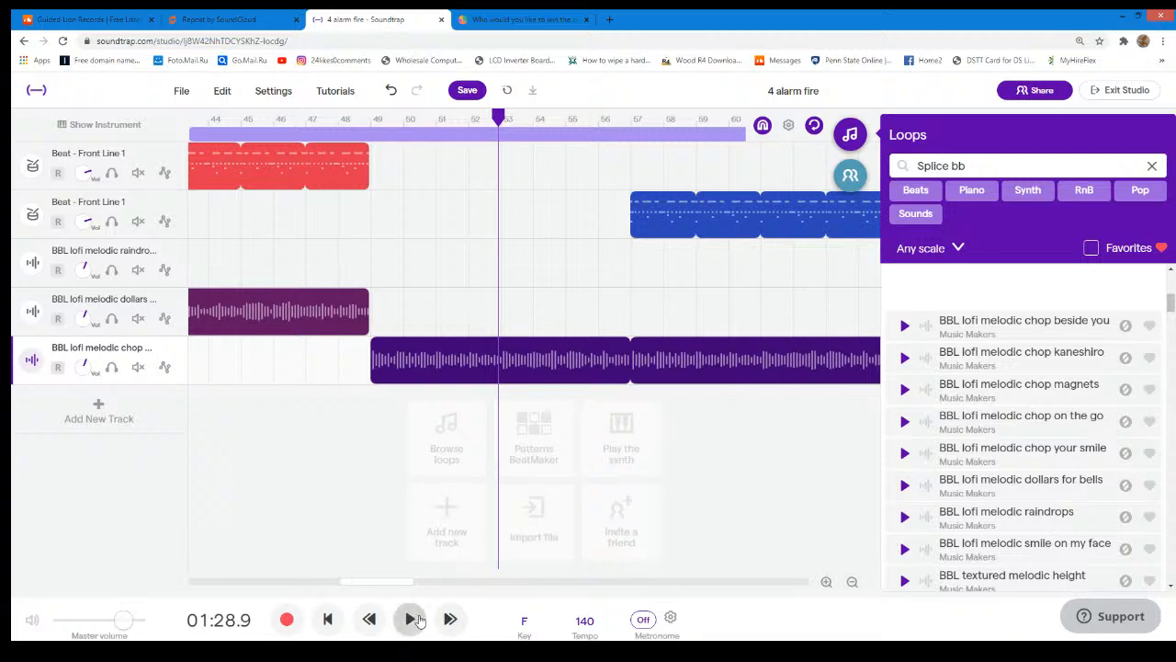
pyautogui.moveTo(500, 119); pyautogui.dragTo(480, 119)
pyautogui.click(372, 119)
pyautogui.click(411, 619)
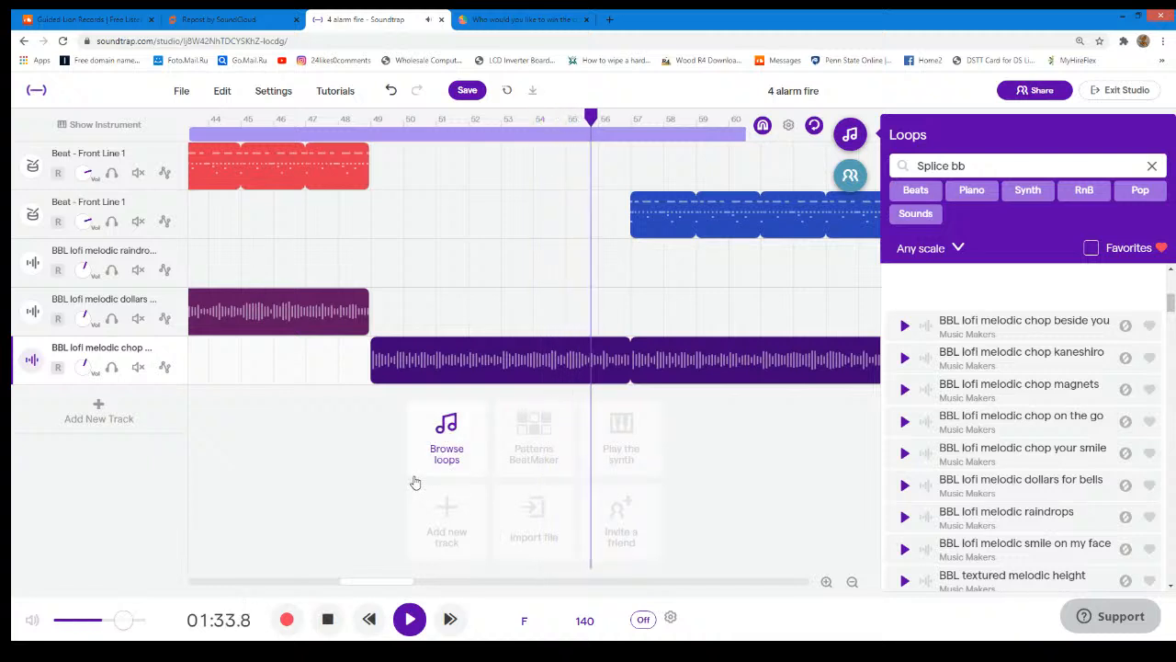
pyautogui.click(411, 621)
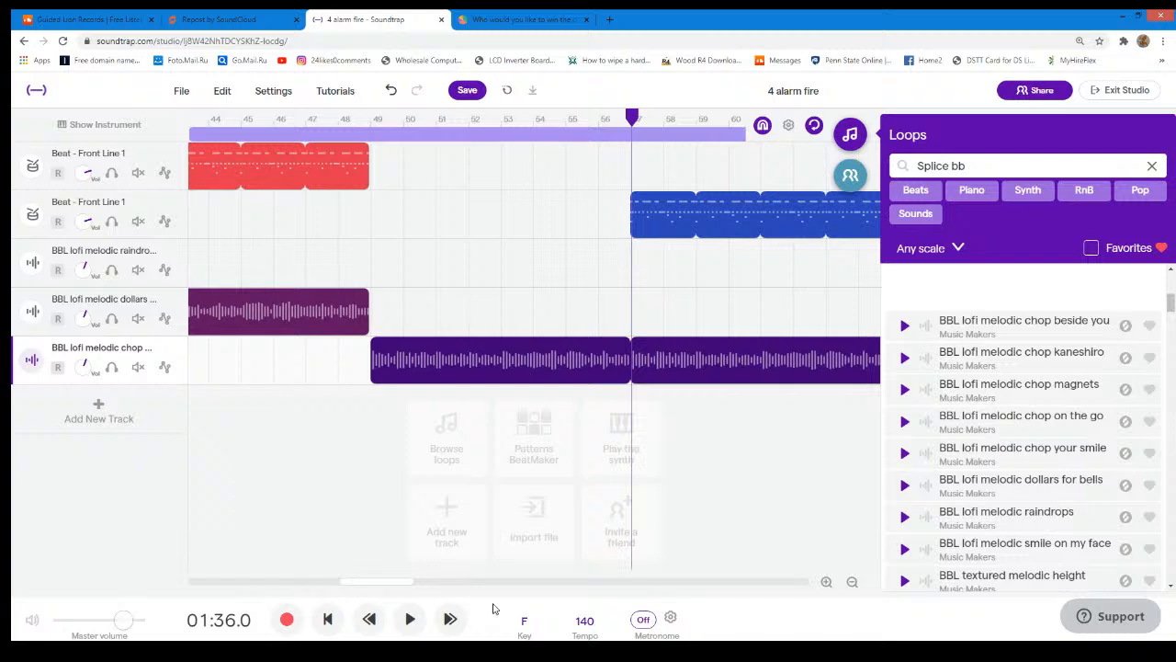
pyautogui.click(409, 618)
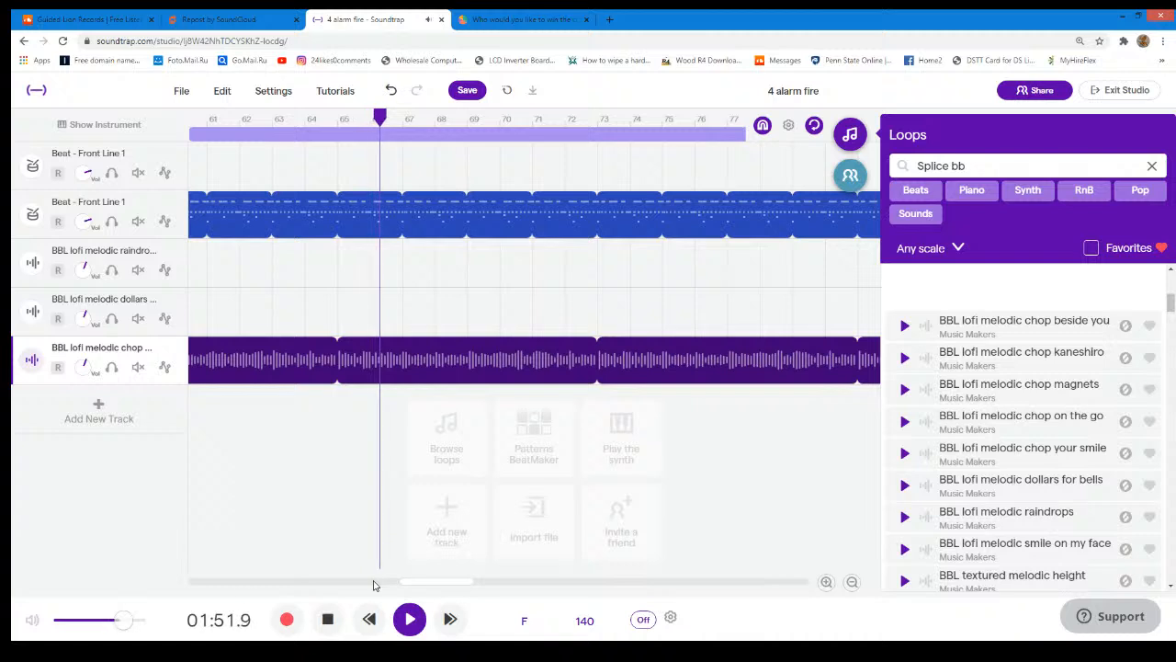
pyautogui.click(401, 620)
# - Shorten the BBL lofi melodic chop magnets region and the duplicated Front Line 1 drums to end at bar 89
pyautogui.moveTo(432, 582); pyautogui.dragTo(529, 582)
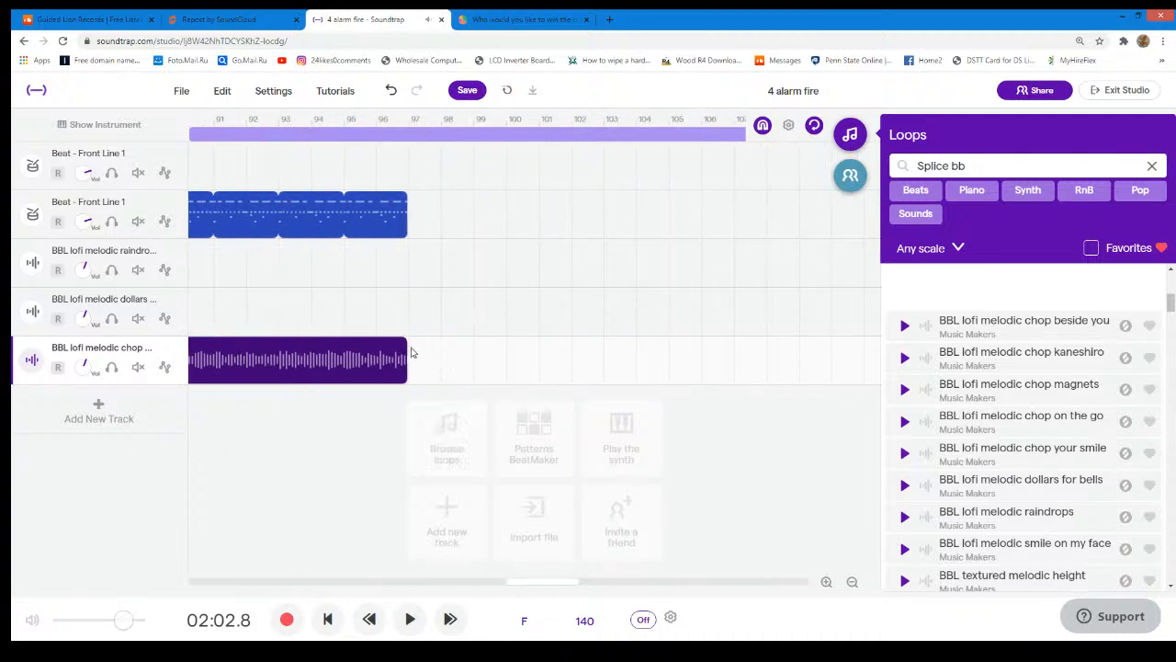
pyautogui.moveTo(401, 348); pyautogui.dragTo(360, 374)
pyautogui.moveTo(614, 214); pyautogui.dragTo(359, 221)
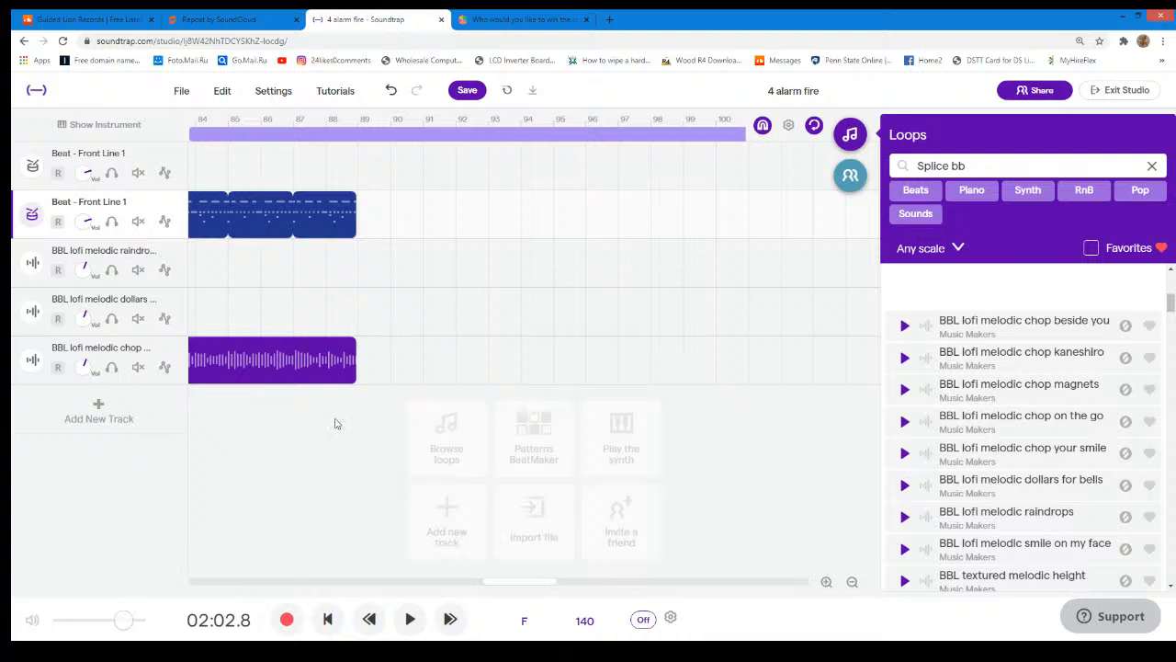
# - Duplicate the BBL lofi melodic raindrops track and move the copied region to start at bar 89
pyautogui.moveTo(524, 582); pyautogui.dragTo(157, 583)
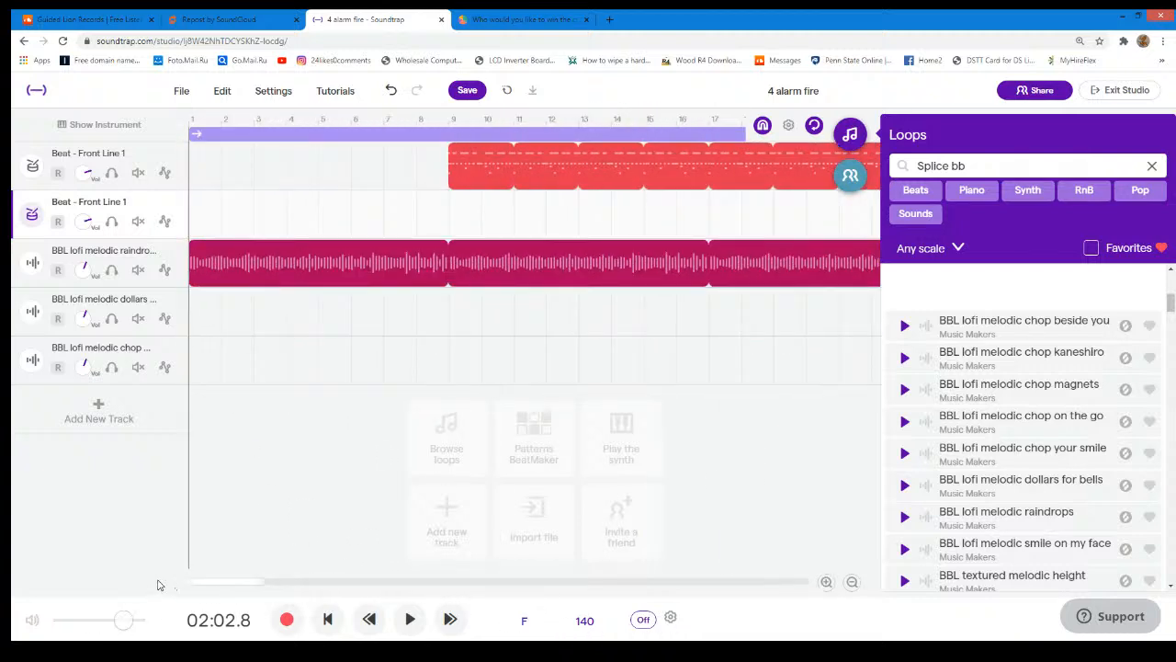
pyautogui.rightClick(177, 262)
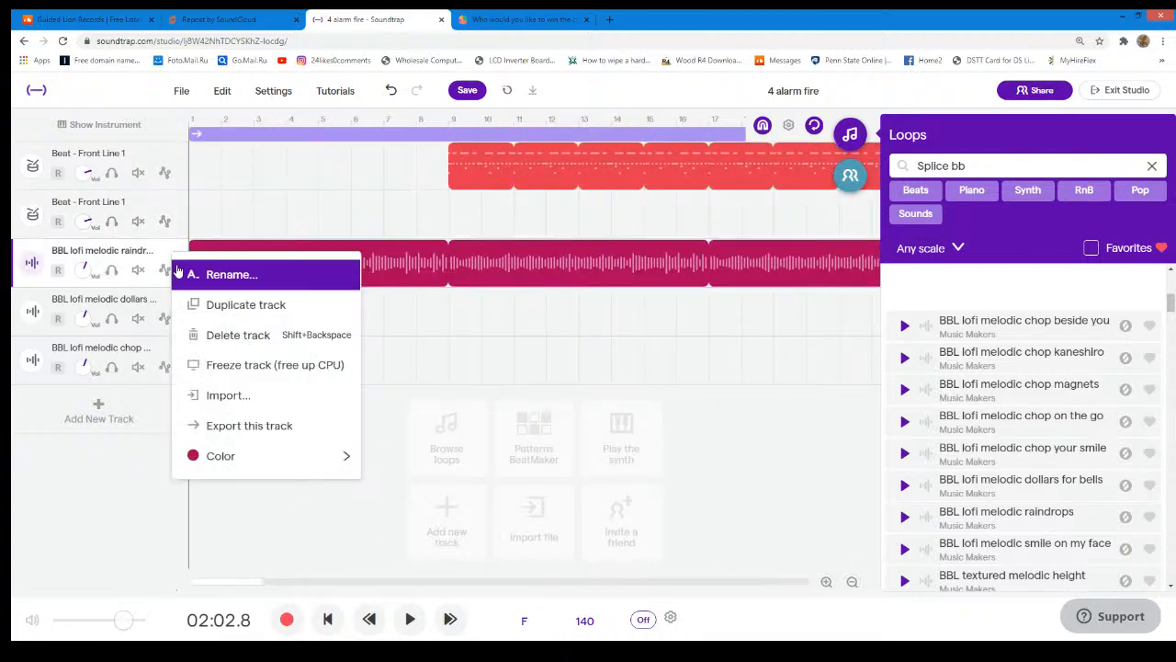
pyautogui.click(210, 305)
pyautogui.moveTo(349, 314); pyautogui.dragTo(745, 319)
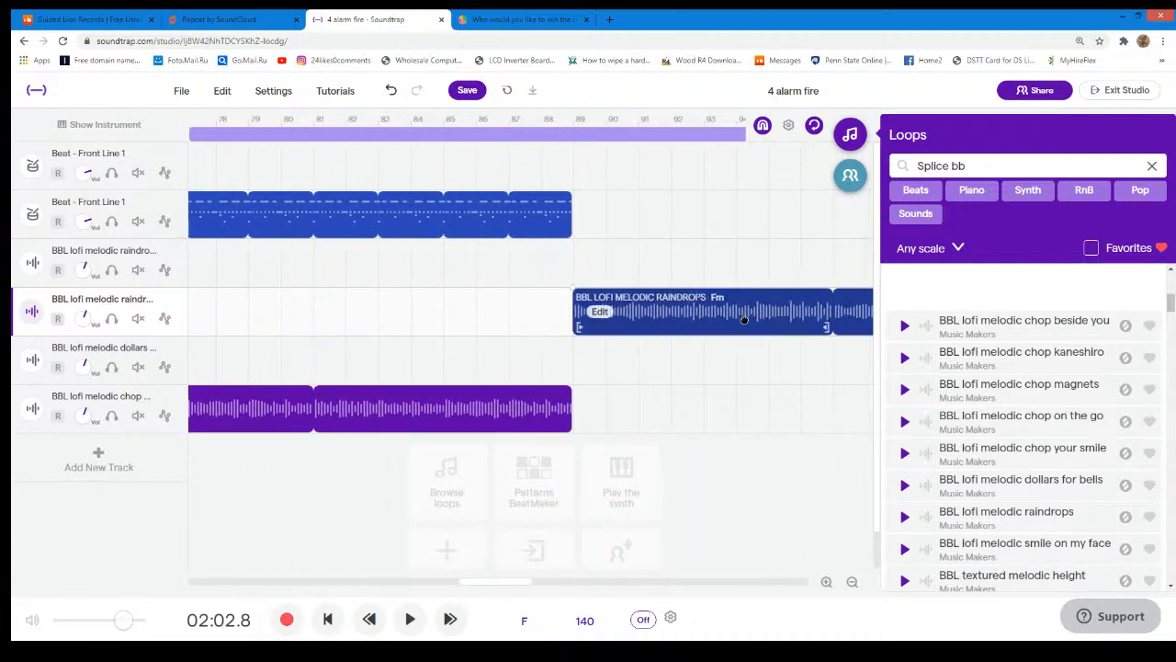
# - Duplicate the second Front Line 1 drum track and move the copied region to start at bar 97
pyautogui.rightClick(174, 213)
pyautogui.click(213, 256)
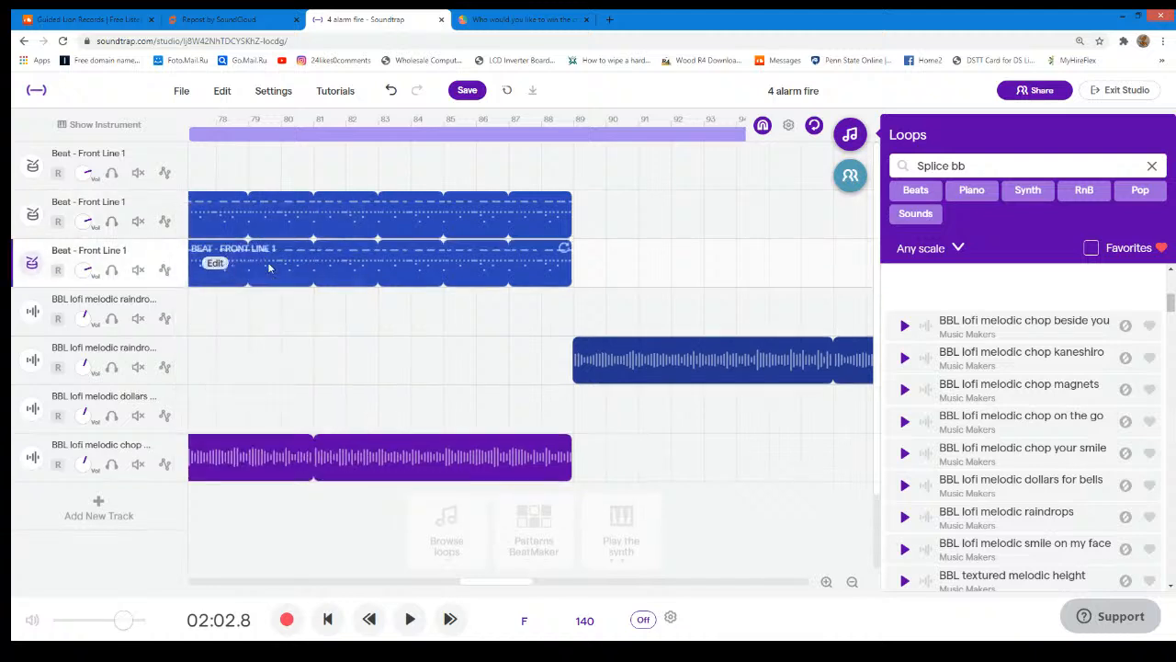
pyautogui.moveTo(396, 270); pyautogui.dragTo(676, 267)
pyautogui.moveTo(469, 271); pyautogui.dragTo(735, 270)
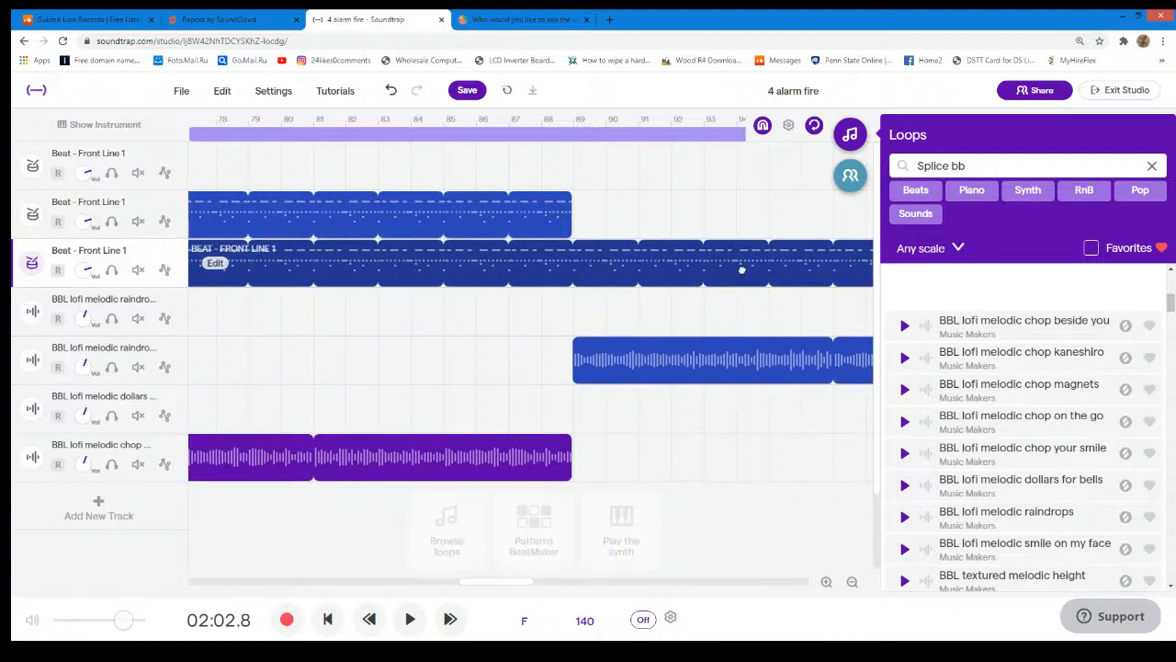
pyautogui.moveTo(446, 264); pyautogui.dragTo(721, 265)
pyautogui.moveTo(621, 279); pyautogui.dragTo(767, 289)
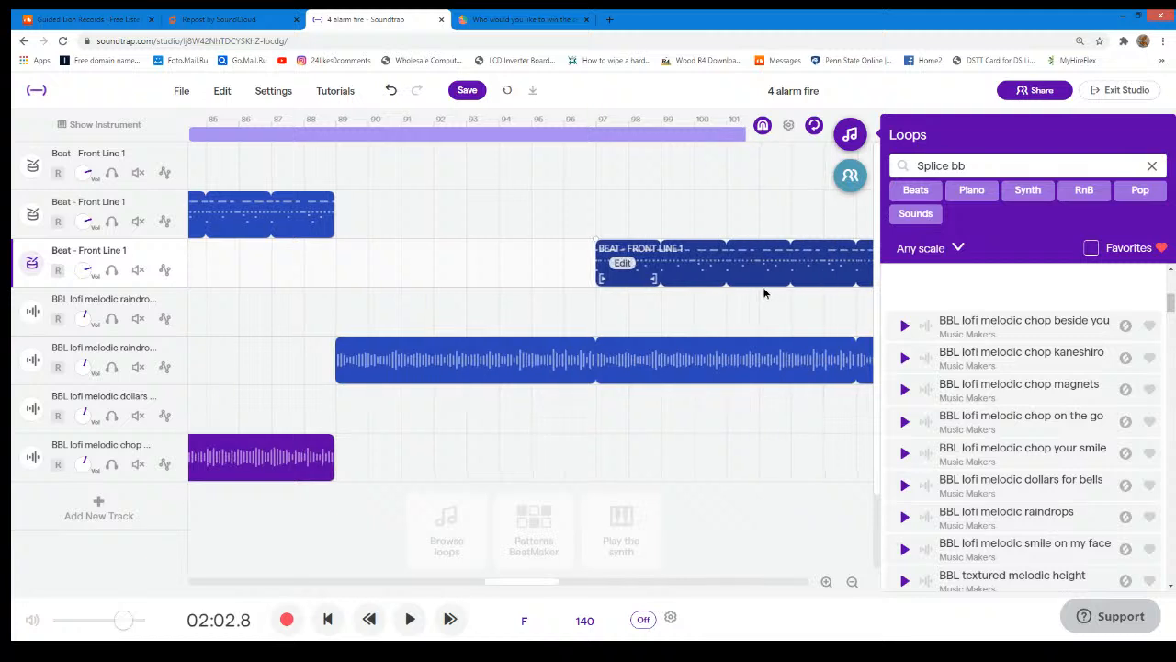
# - Play the arrangement from bar 87 through the raindrops return and drum entry to about bar 101
pyautogui.click(273, 117)
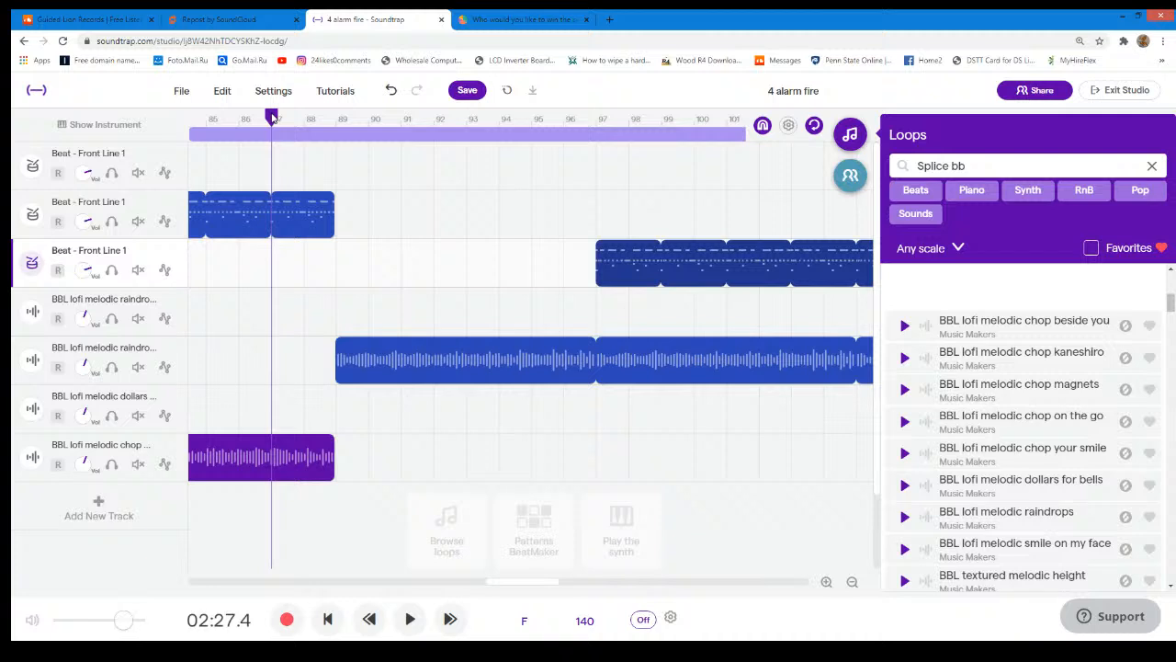
pyautogui.click(410, 623)
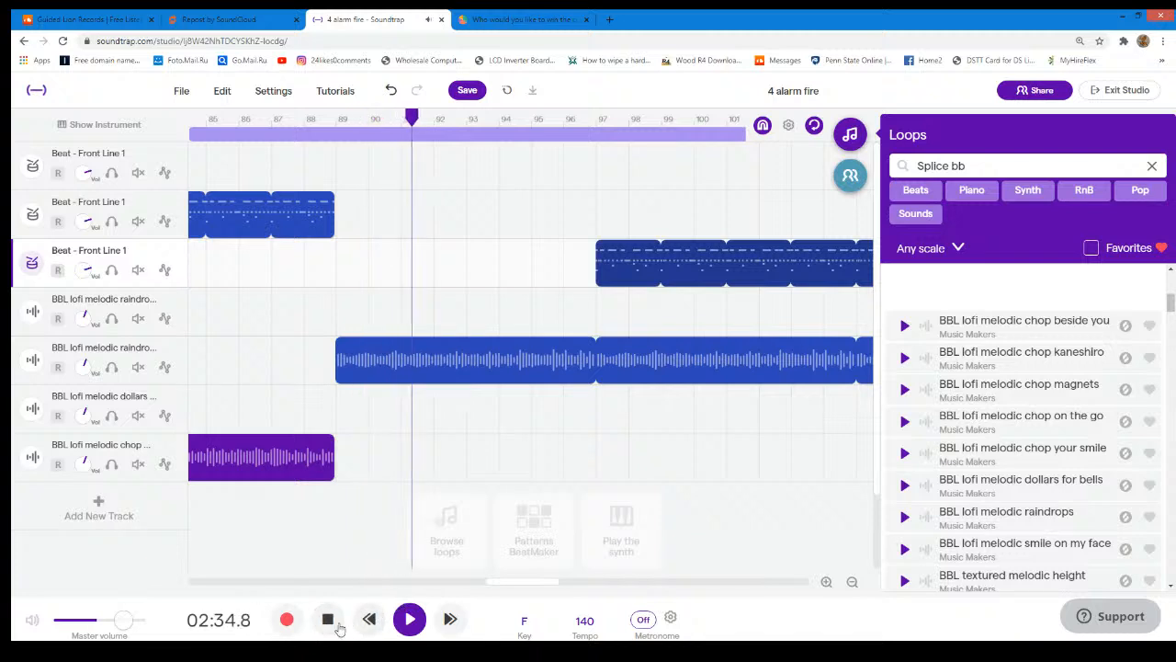
pyautogui.press('space')
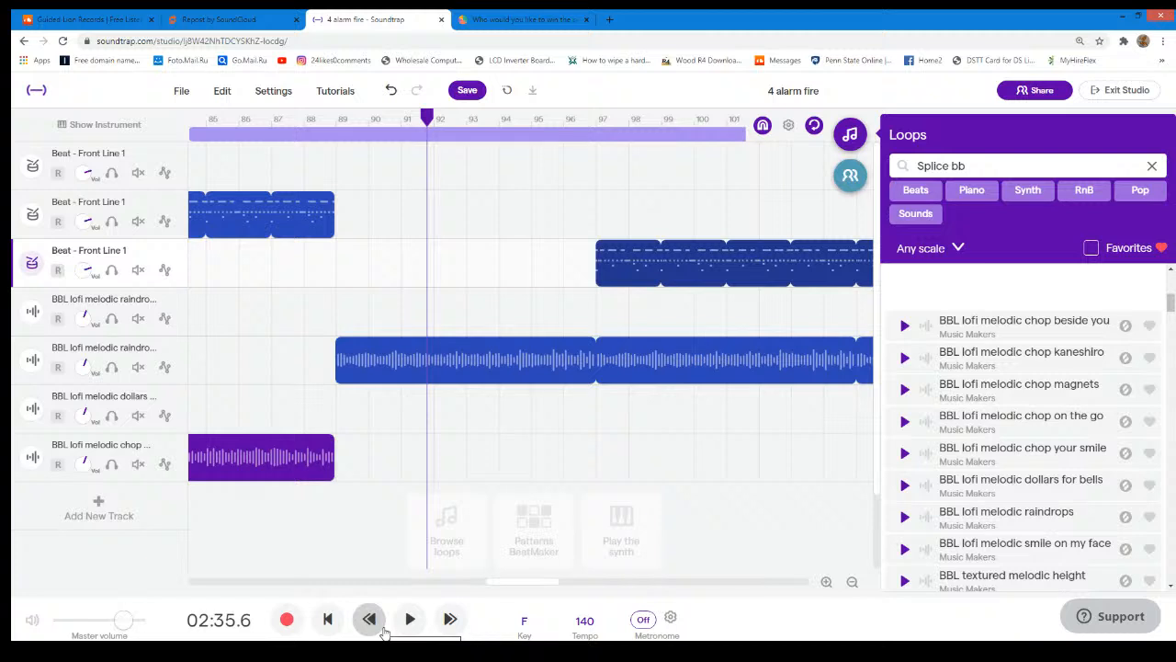
pyautogui.click(410, 620)
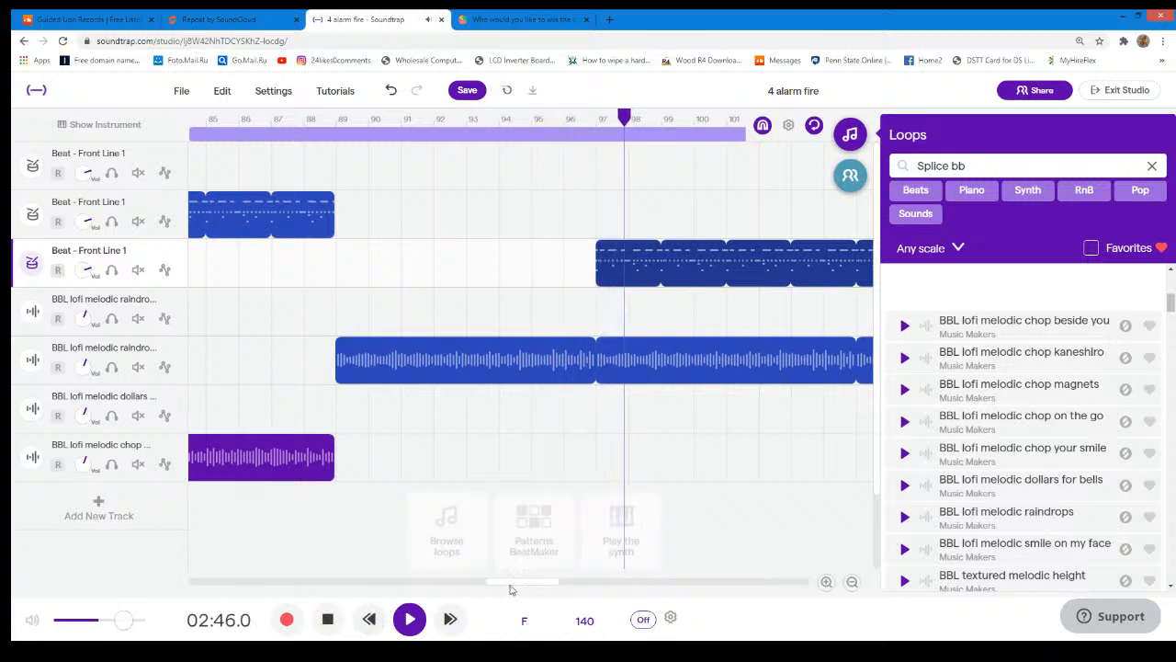
pyautogui.moveTo(545, 582); pyautogui.dragTo(574, 585)
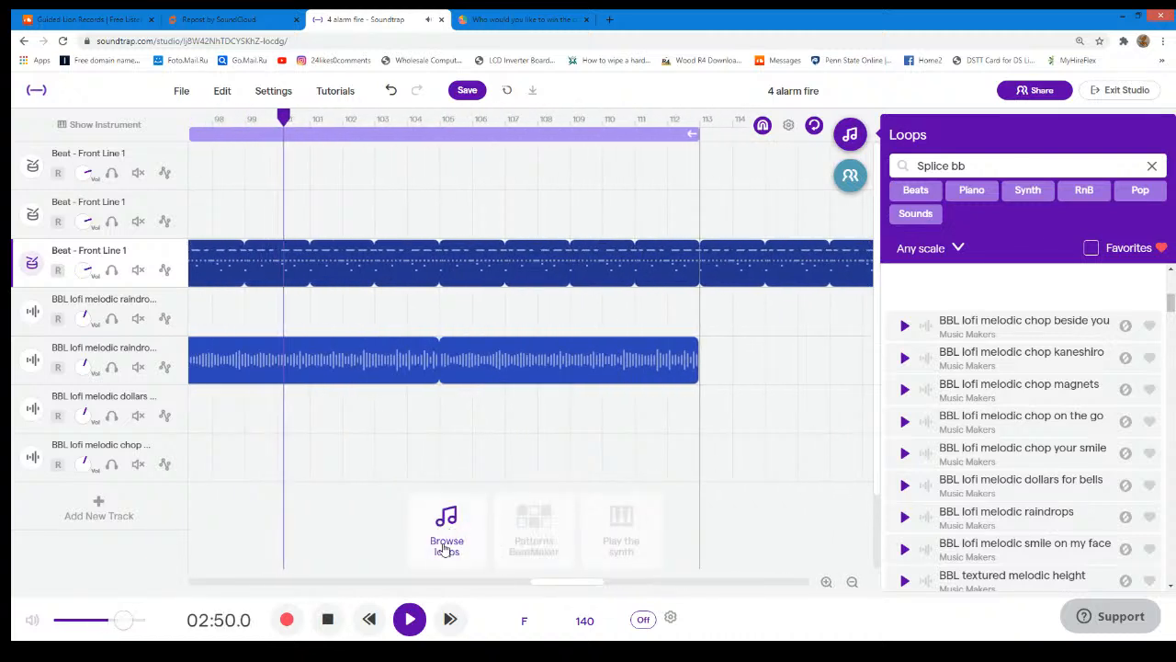
pyautogui.click(407, 616)
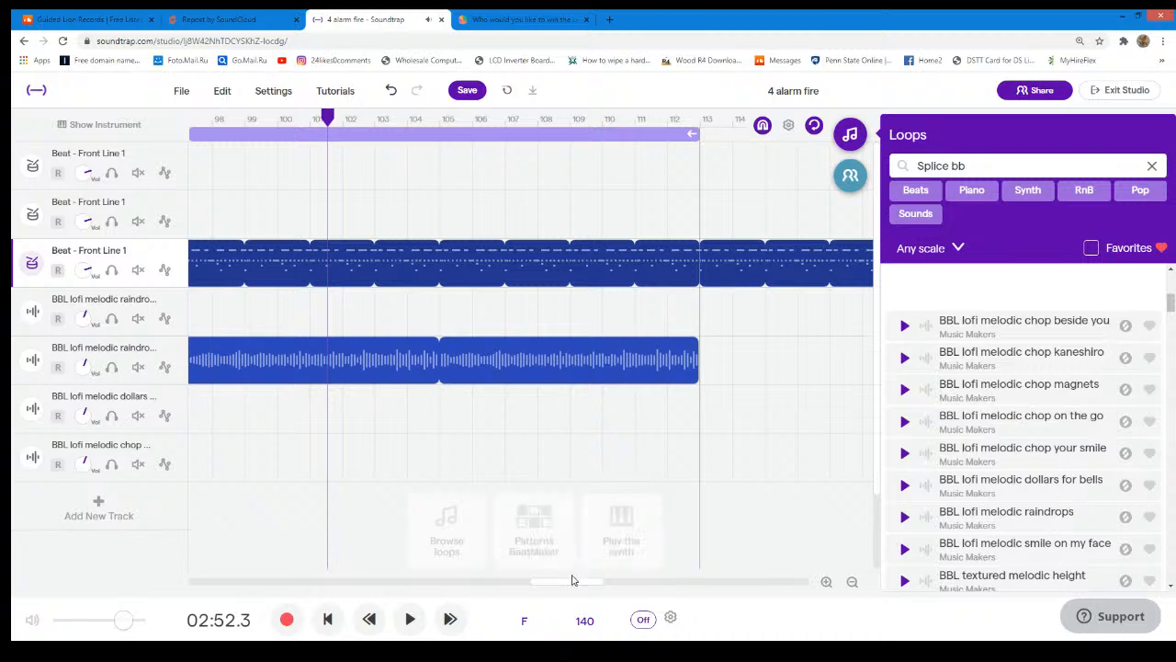
# - Shorten the third Front Line 1 drum region and the second raindrops region to end at bar 105
pyautogui.moveTo(577, 585); pyautogui.dragTo(620, 581)
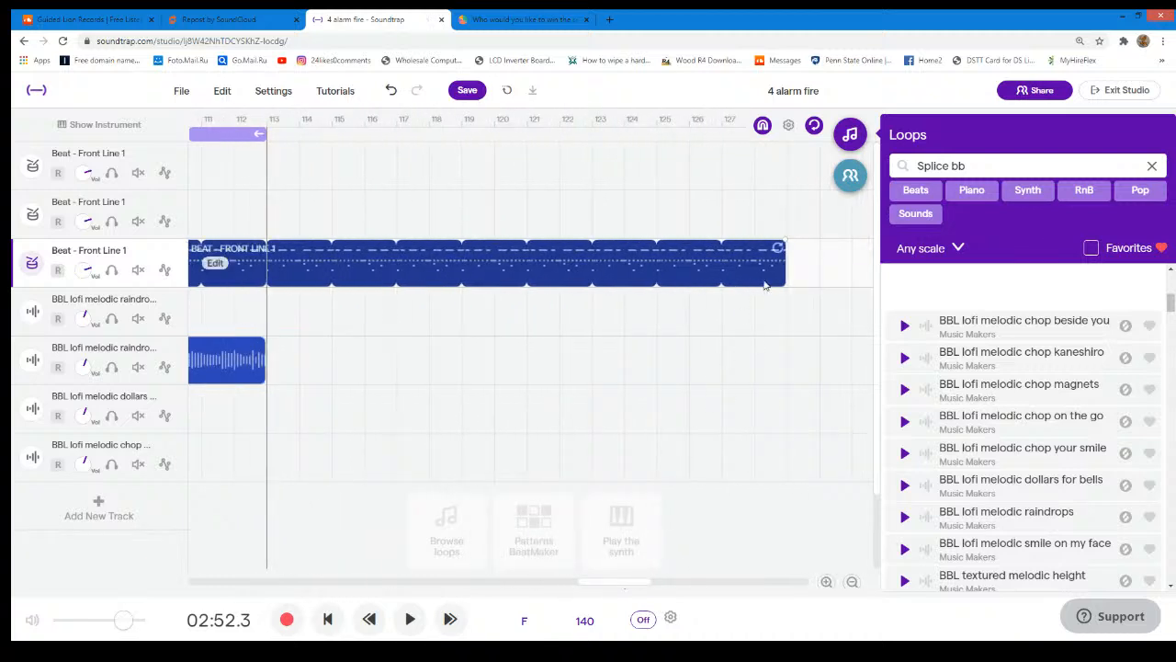
pyautogui.moveTo(778, 248); pyautogui.dragTo(313, 283)
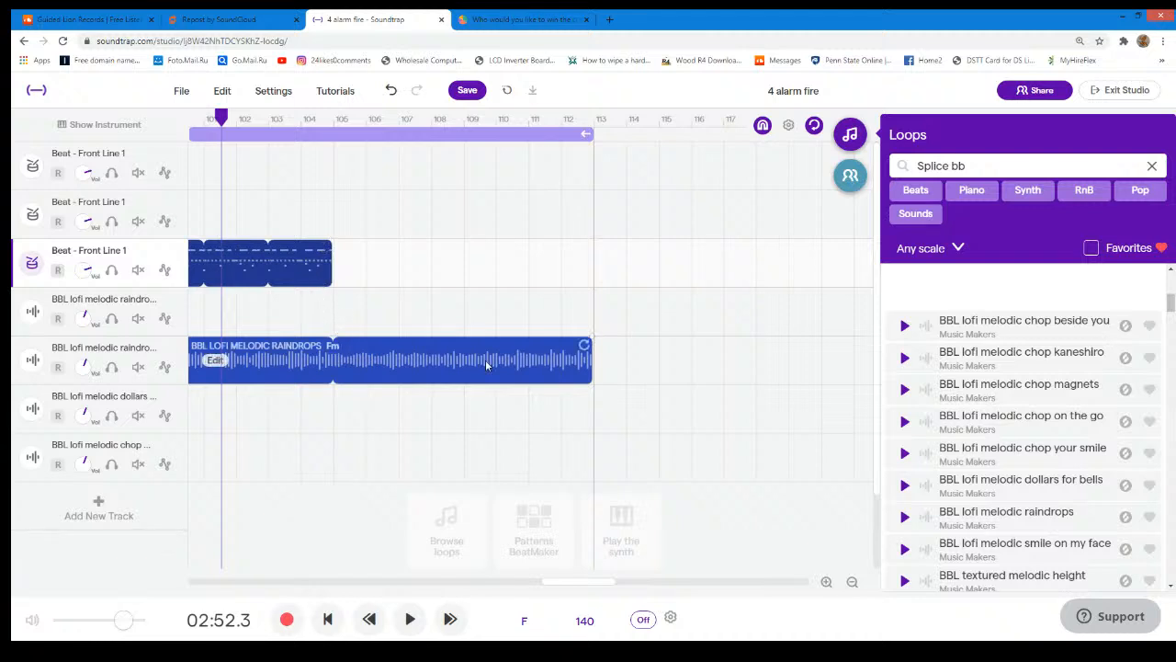
pyautogui.moveTo(585, 345); pyautogui.dragTo(331, 372)
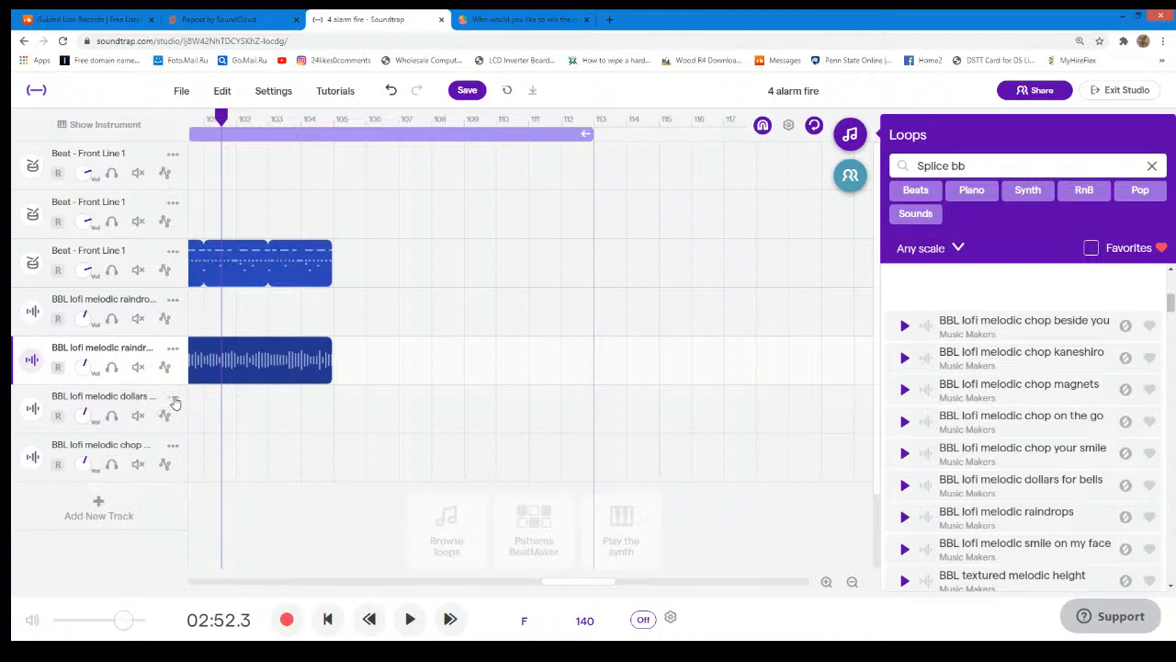
# - Duplicate the BBL lofi melodic dollars for bells track and move the copied region to start at bar 105
pyautogui.moveTo(243, 365)
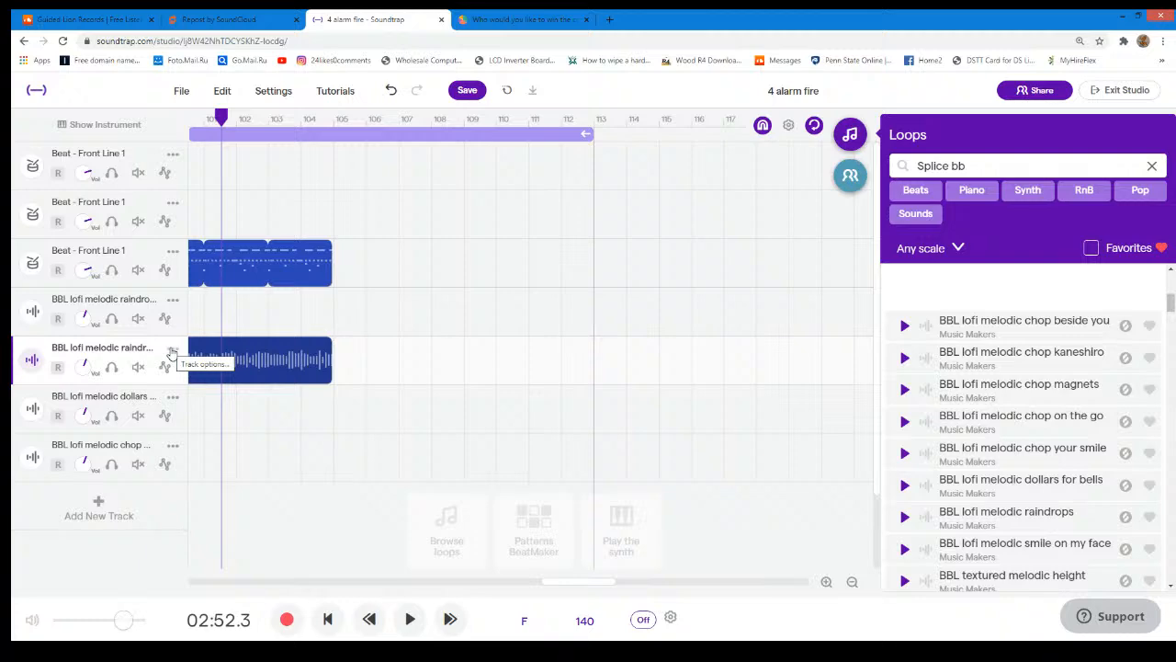
pyautogui.click(173, 399)
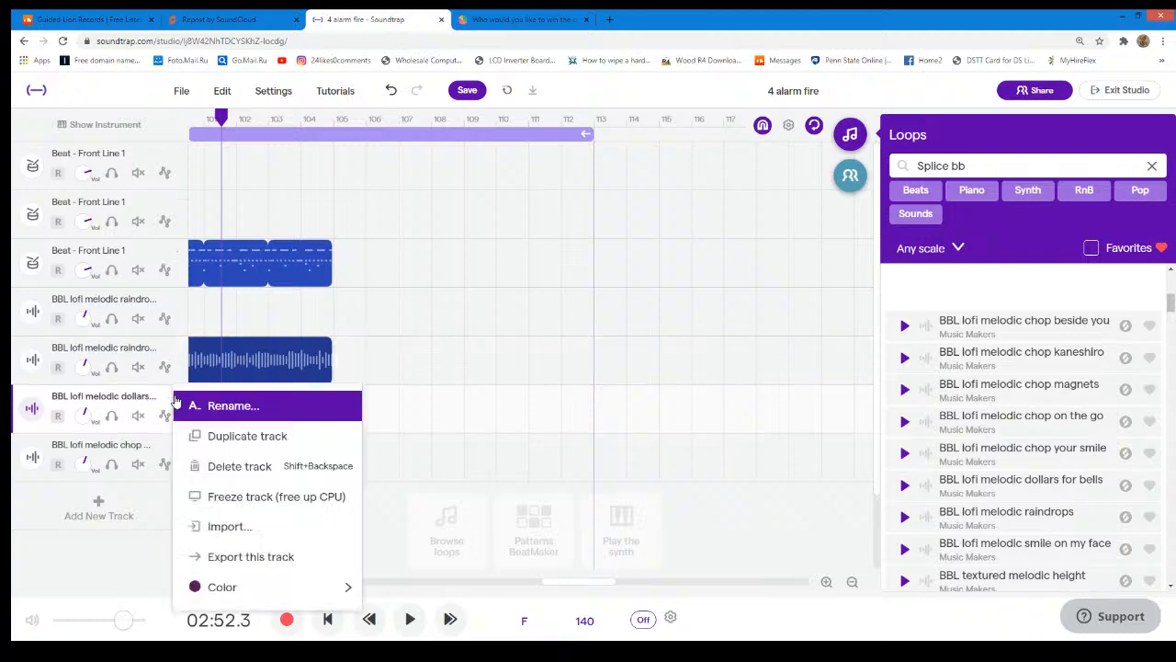
pyautogui.click(229, 436)
pyautogui.moveTo(592, 588); pyautogui.dragTo(315, 590)
pyautogui.moveTo(406, 448); pyautogui.dragTo(651, 453)
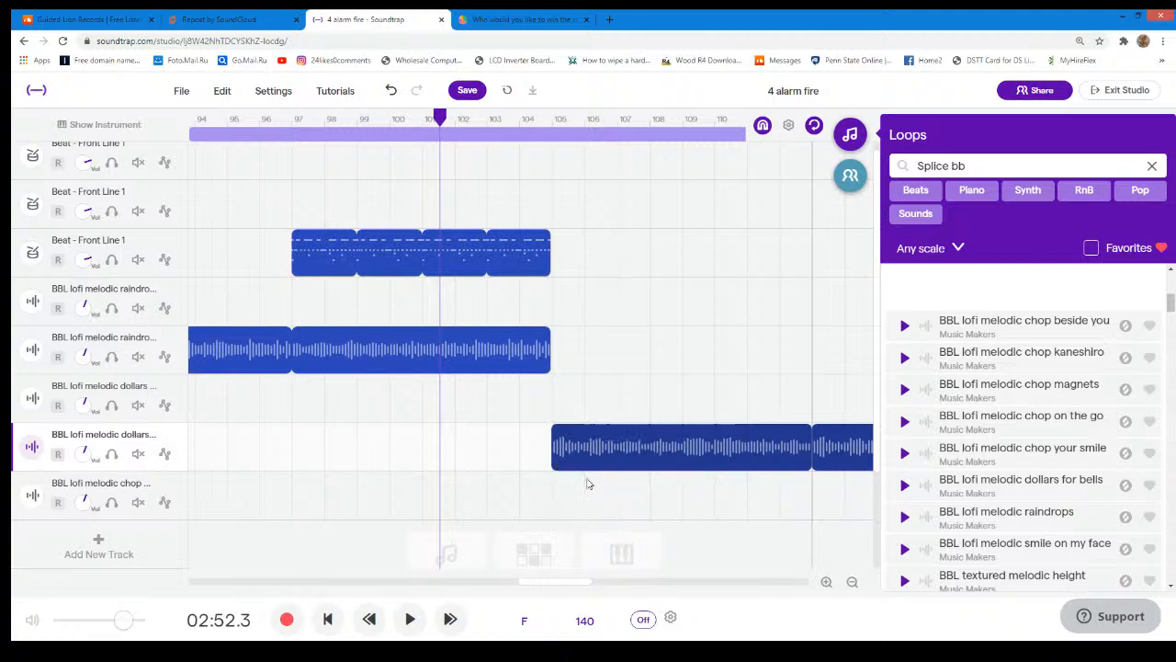
# - Shorten the copied dollars for bells region to end at bar 113
pyautogui.moveTo(561, 583); pyautogui.dragTo(629, 582)
pyautogui.moveTo(732, 428); pyautogui.dragTo(223, 460)
pyautogui.moveTo(589, 583); pyautogui.dragTo(537, 583)
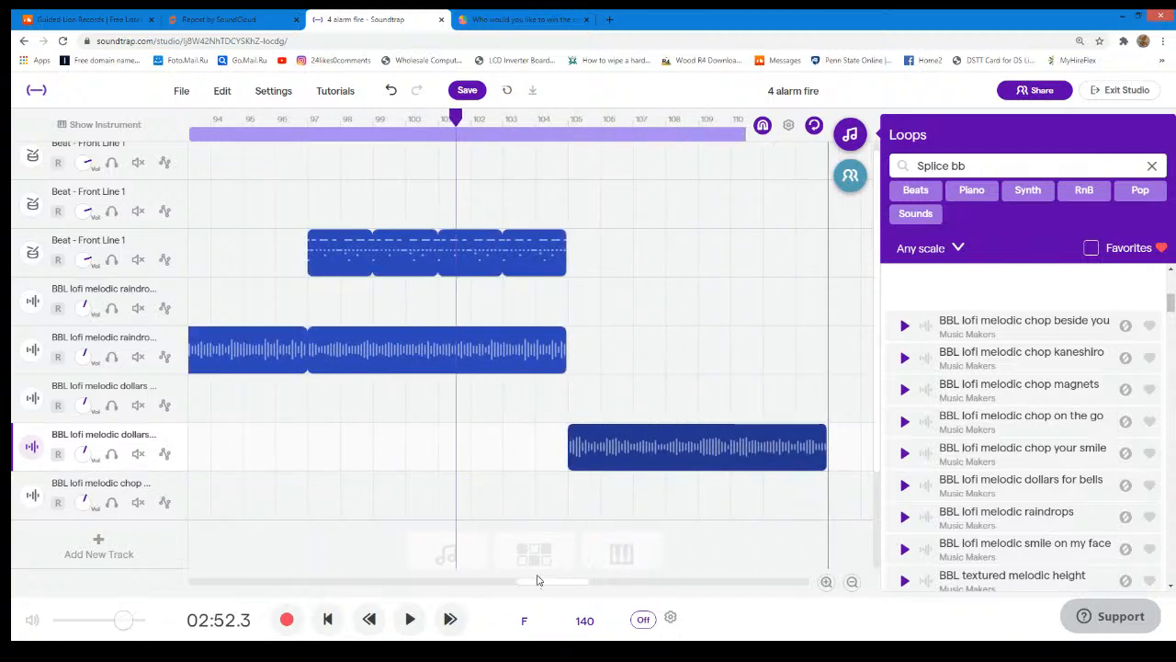
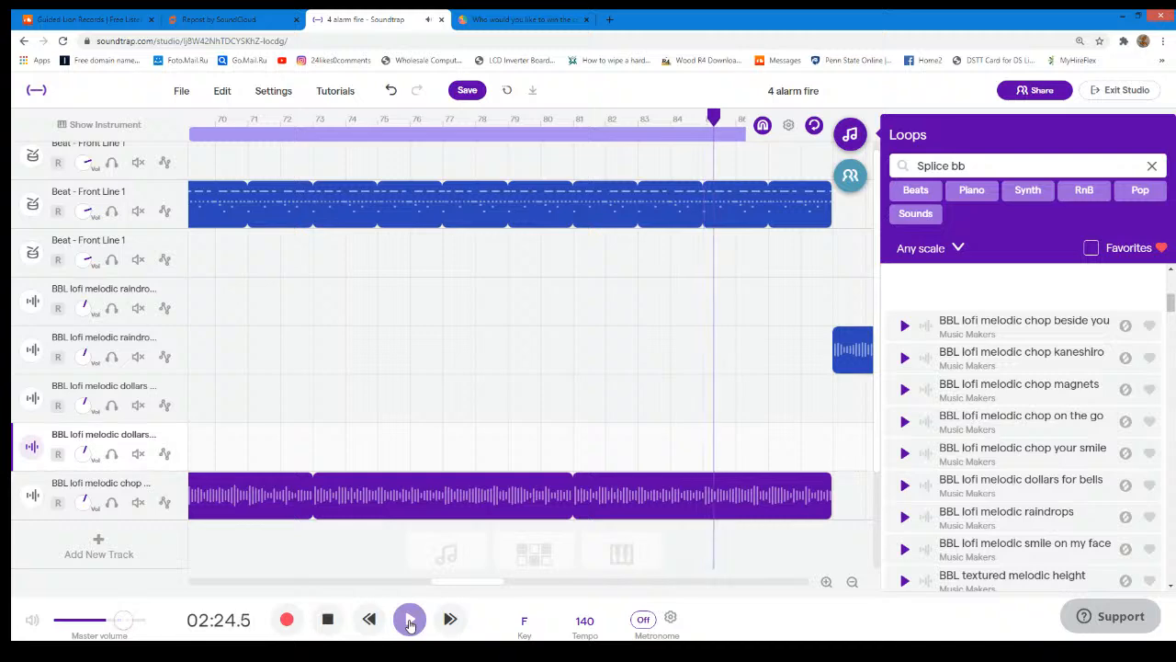
# - Switch to StrawPoll, refresh the custom beat contest results, and return to Soundtrap to stop playback
pyautogui.click(467, 13)
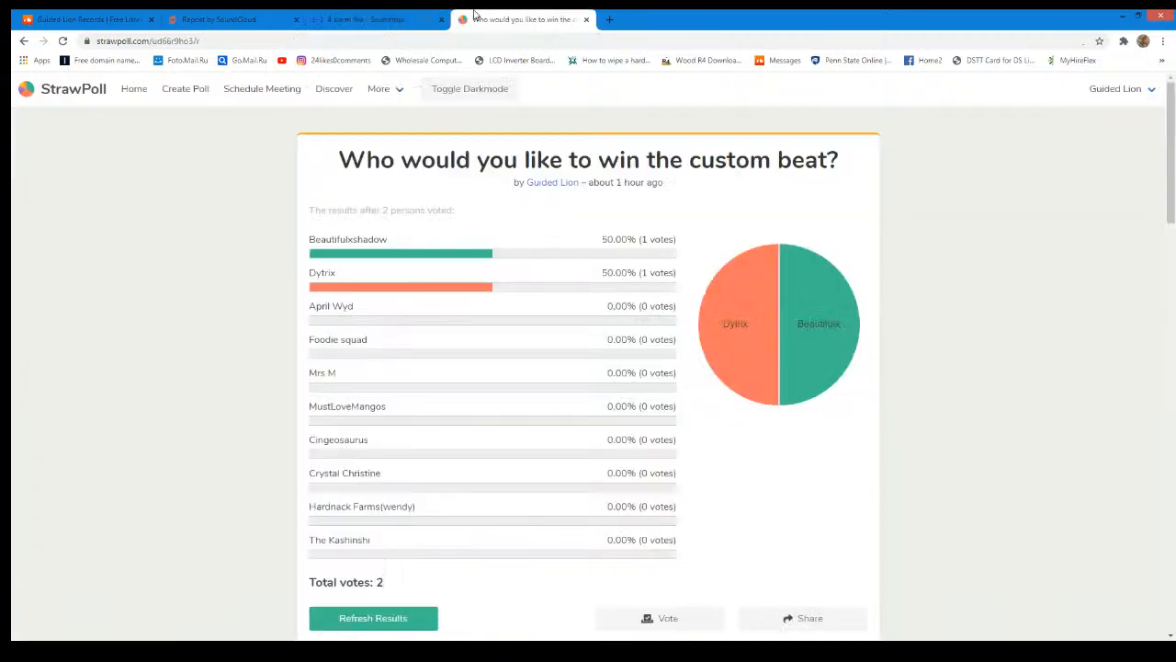
pyautogui.click(429, 624)
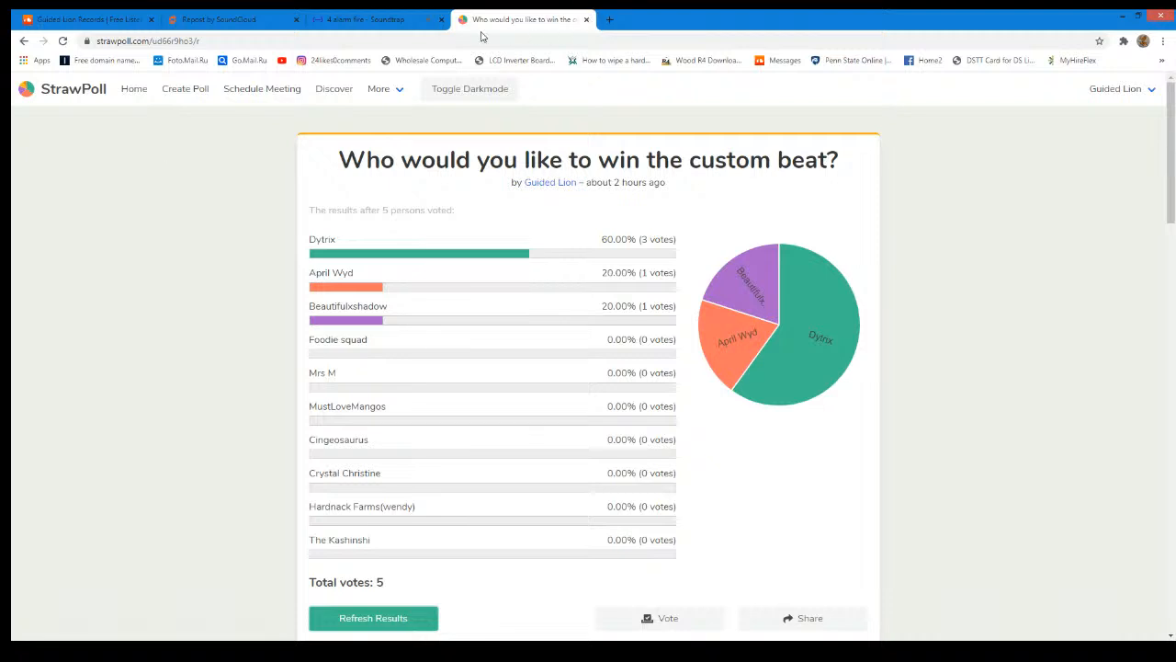
pyautogui.click(376, 19)
pyautogui.click(409, 618)
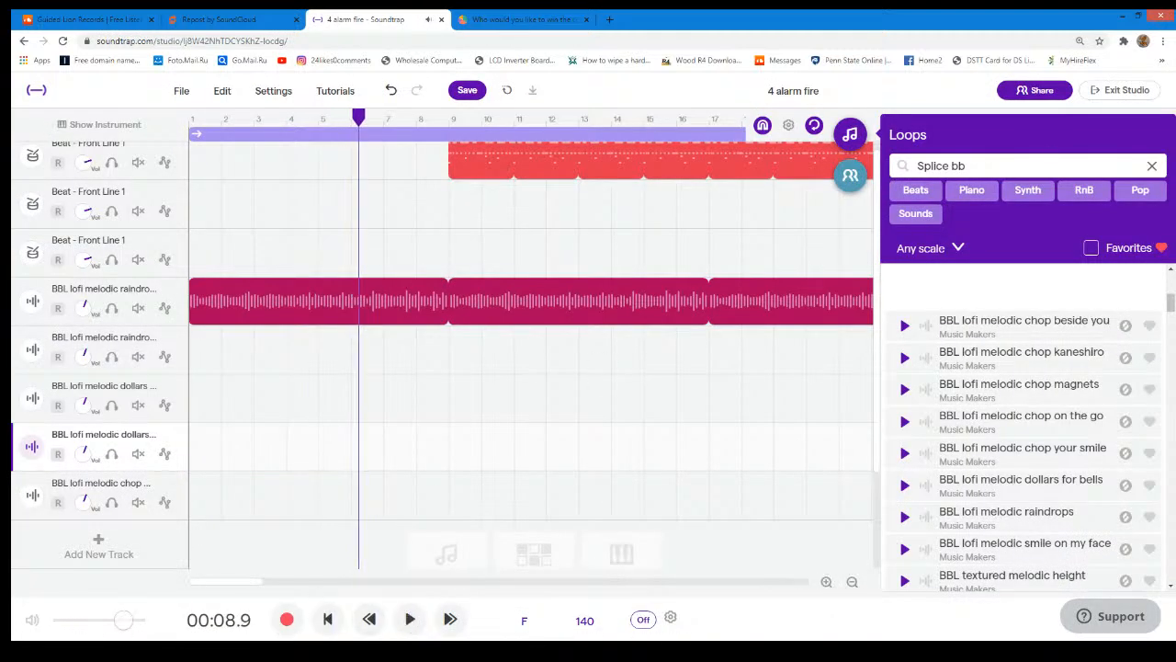
# - Import the lion audio file onto a new track at bar 8 and shorten its region to one bar
pyautogui.moveTo(882, 114); pyautogui.dragTo(428, 551)
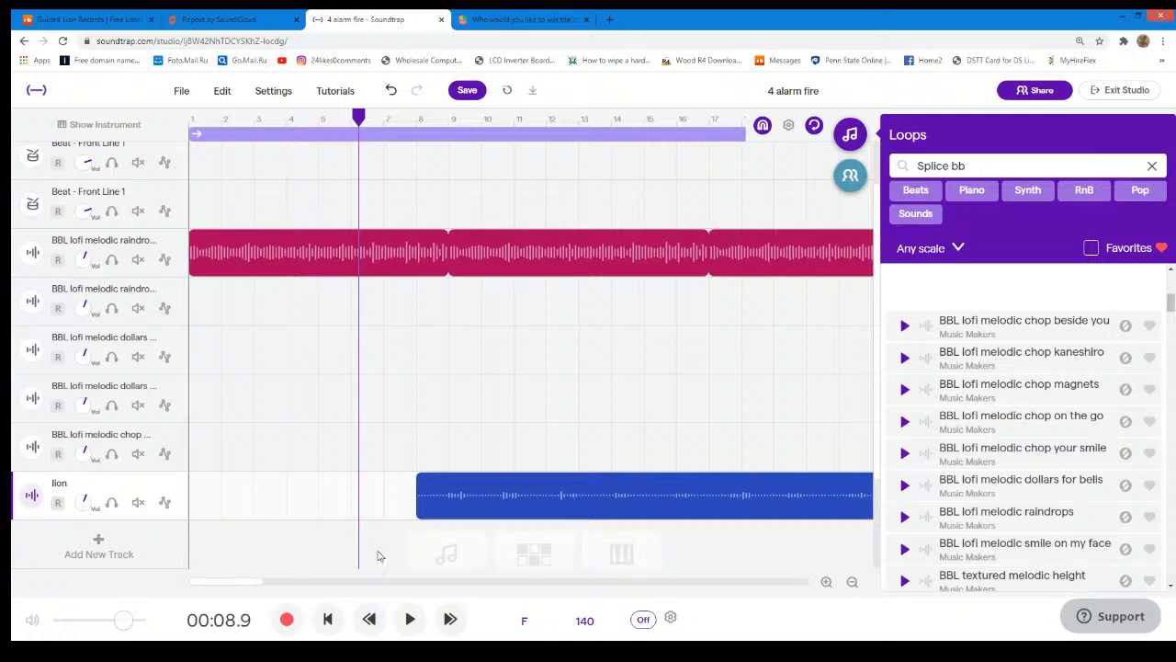
pyautogui.moveTo(231, 582); pyautogui.dragTo(312, 599)
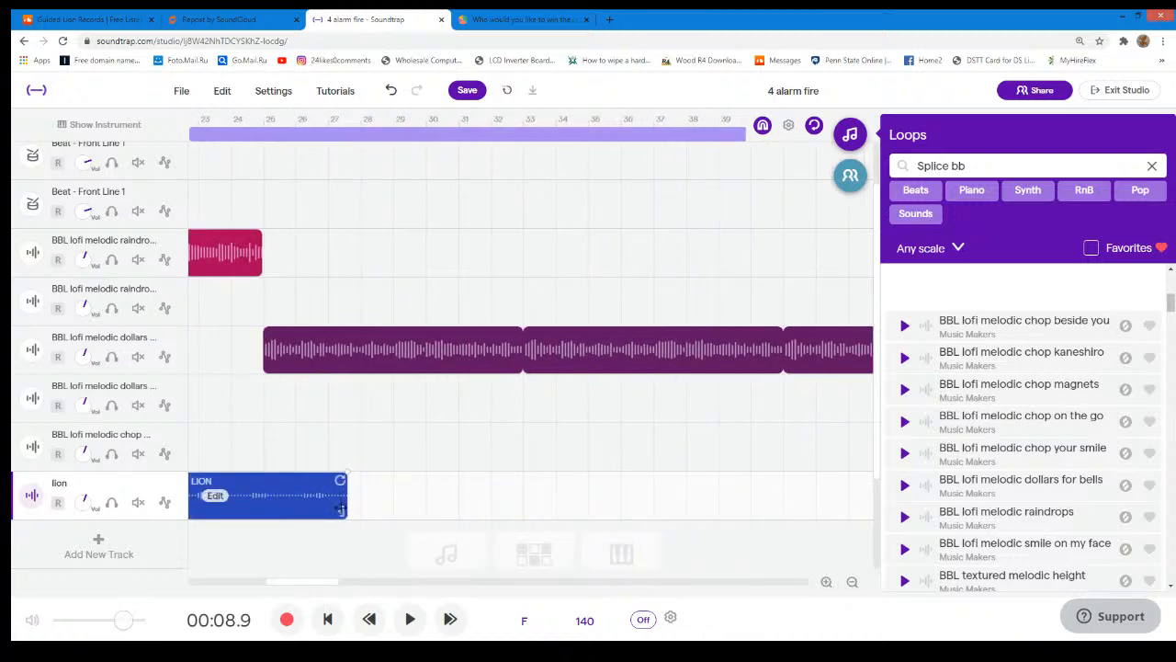
pyautogui.moveTo(342, 510); pyautogui.dragTo(296, 512)
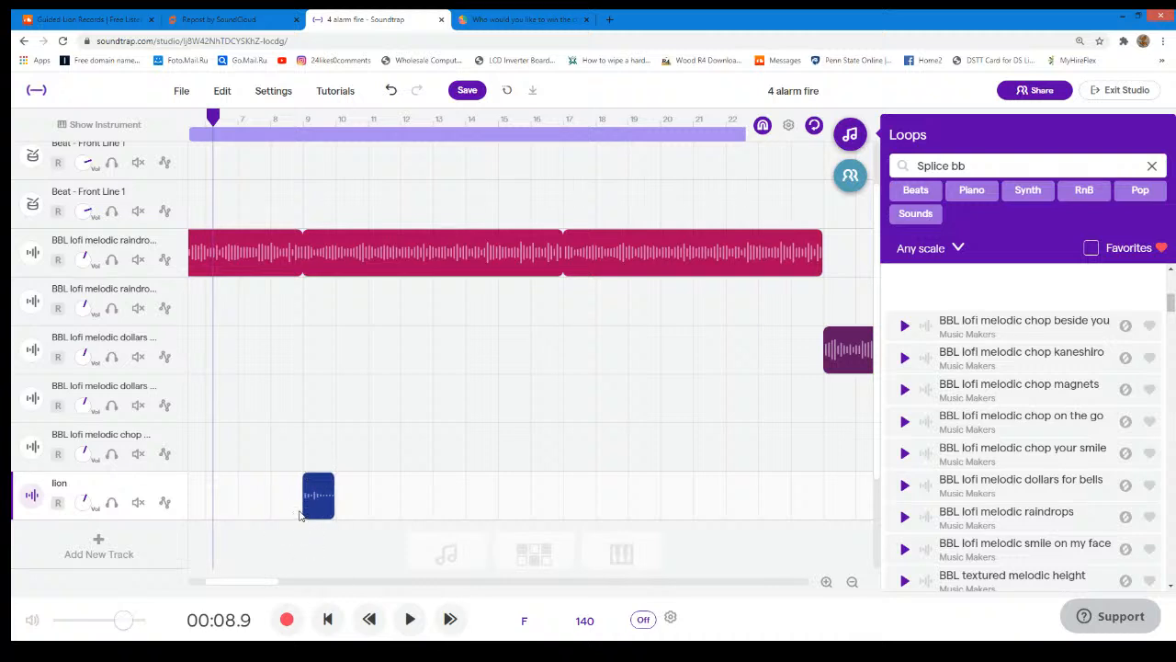
# - Move the one-bar lion region to start at bar 8, just before the first drum entry
pyautogui.scroll(1, 345, 435)
pyautogui.scroll(-1, 324, 537)
pyautogui.moveTo(324, 538); pyautogui.dragTo(294, 543)
pyautogui.moveTo(265, 583)
pyautogui.mouseDown()
pyautogui.moveTo(391, 584)
pyautogui.moveTo(248, 580)
pyautogui.mouseUp()
pyautogui.scroll(1, 389, 543)
pyautogui.scroll(-1, 341, 538)
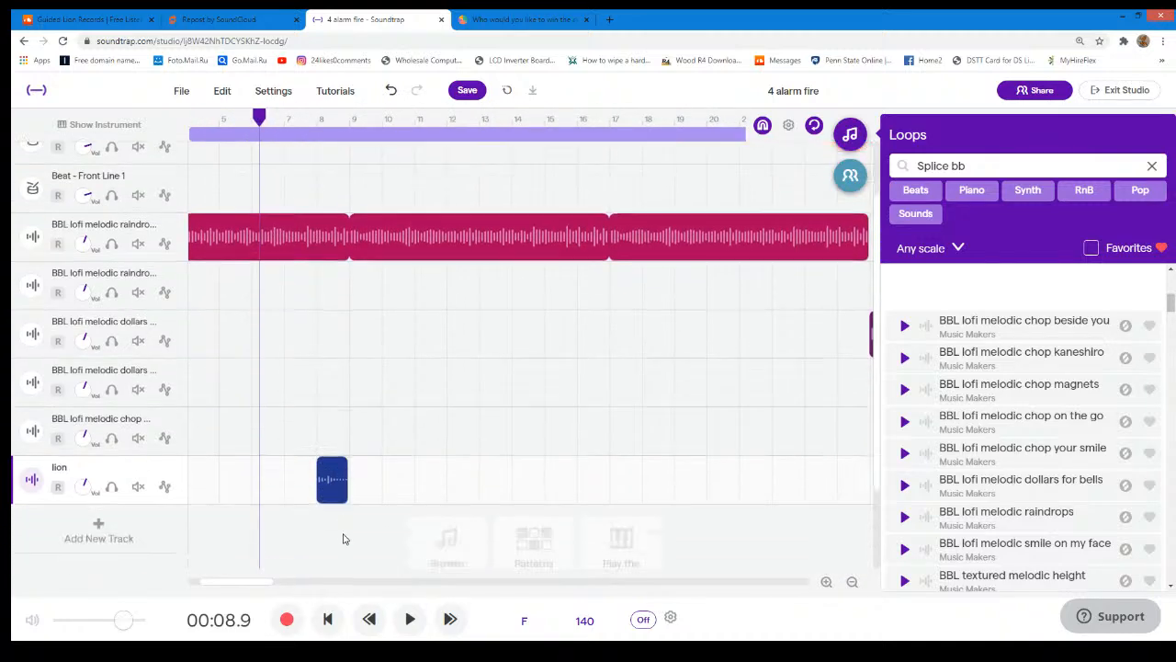
# - Duplicate the lion track and move the copied region to start at bar 56, just before the second drum entry
pyautogui.click(172, 469)
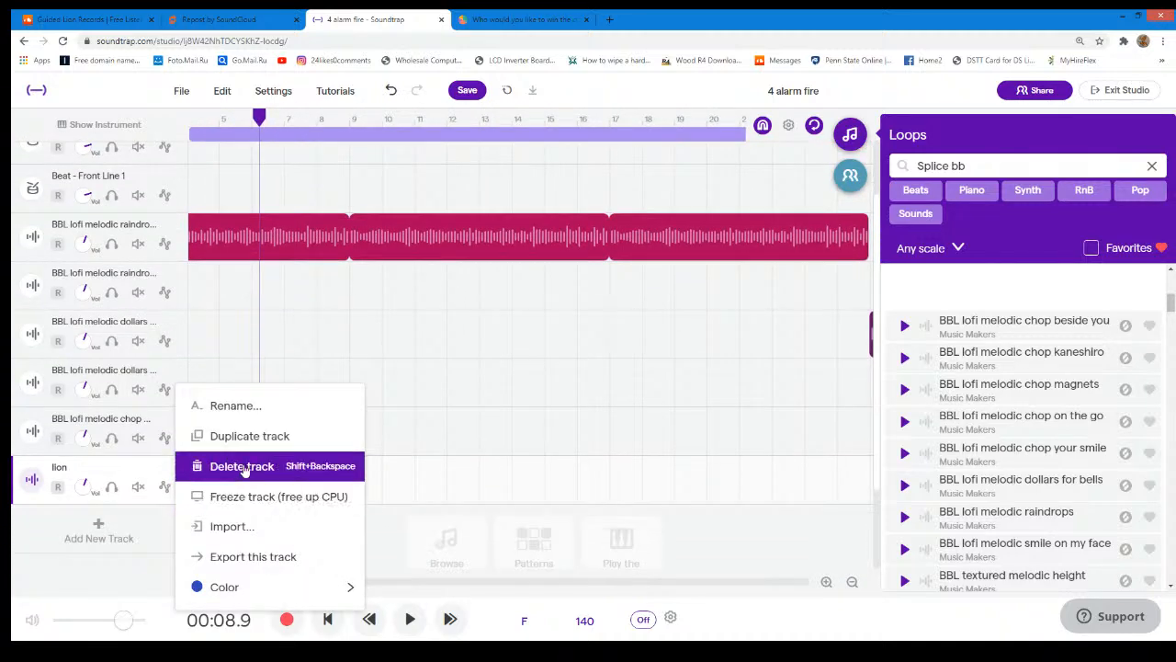
pyautogui.click(246, 435)
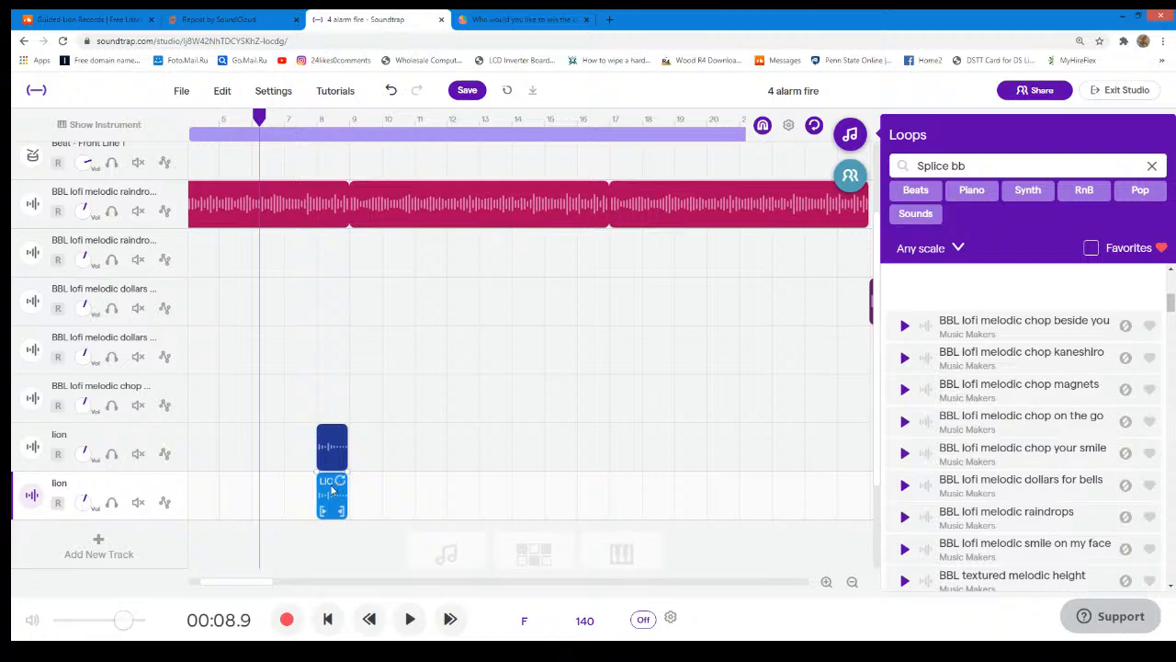
pyautogui.moveTo(333, 494); pyautogui.dragTo(751, 502)
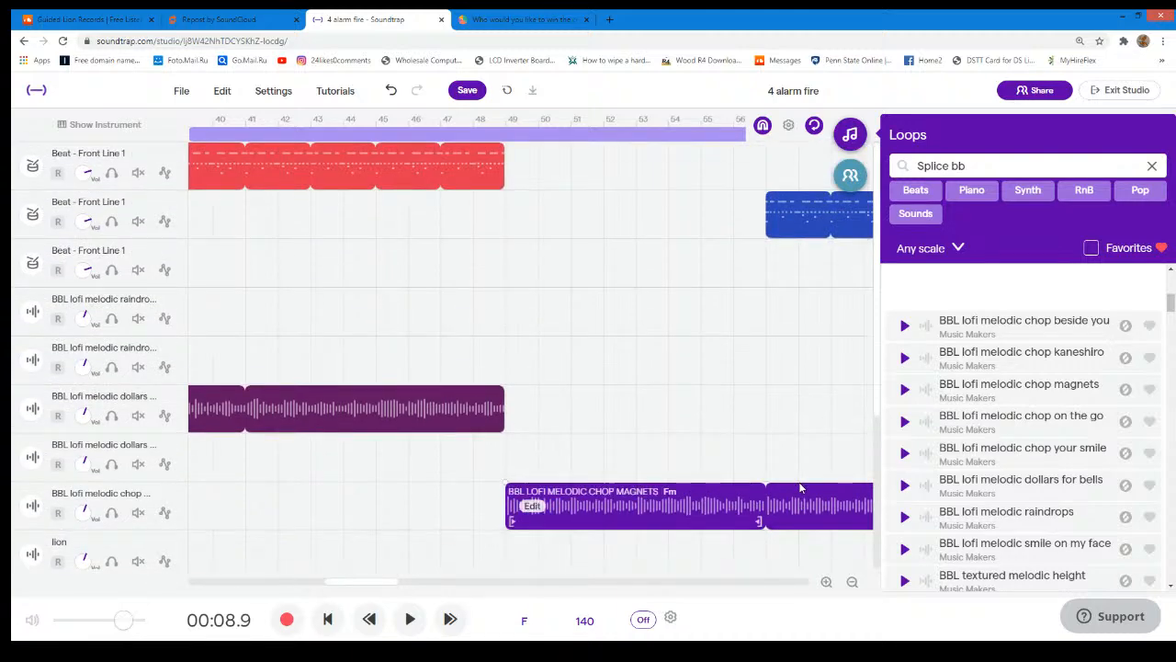
pyautogui.scroll(-3, 799, 487)
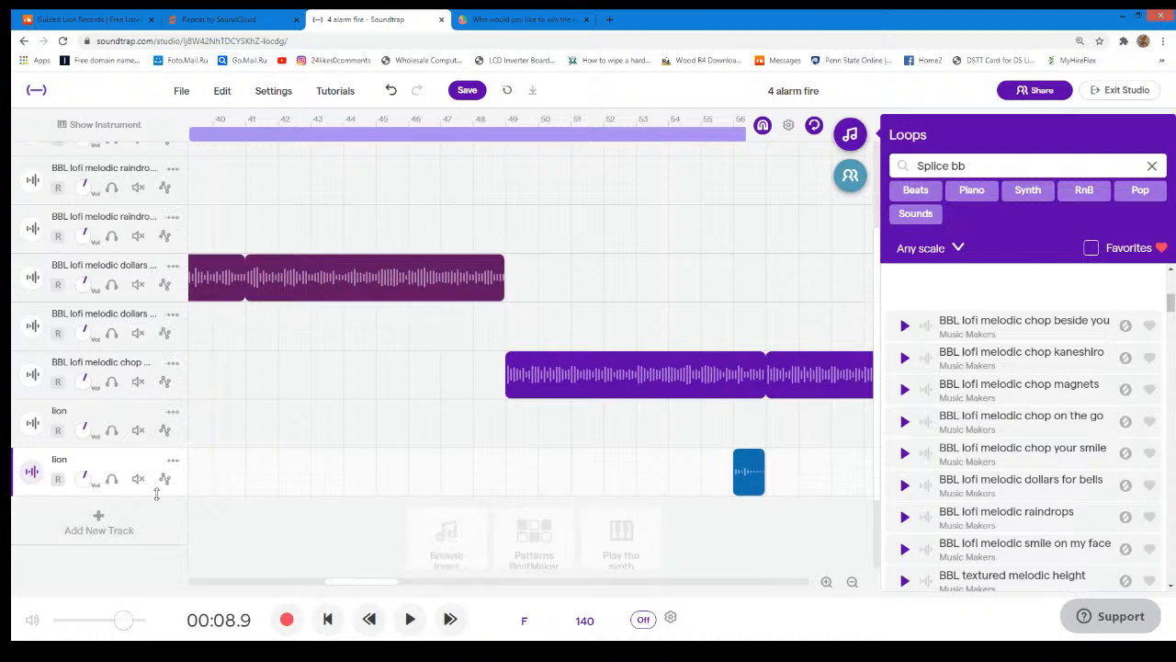
# - Duplicate the second lion track and move the copied region to start at bar 96, just before the third drum entry
pyautogui.moveTo(349, 586); pyautogui.dragTo(144, 616)
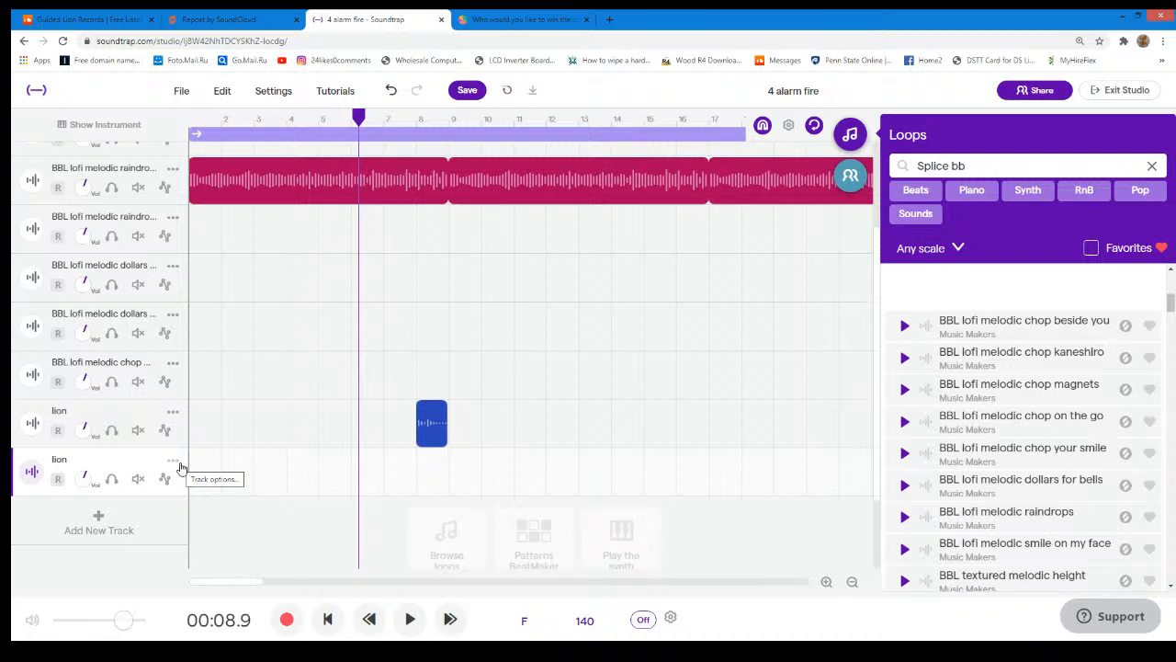
pyautogui.scroll(3, 540, 417)
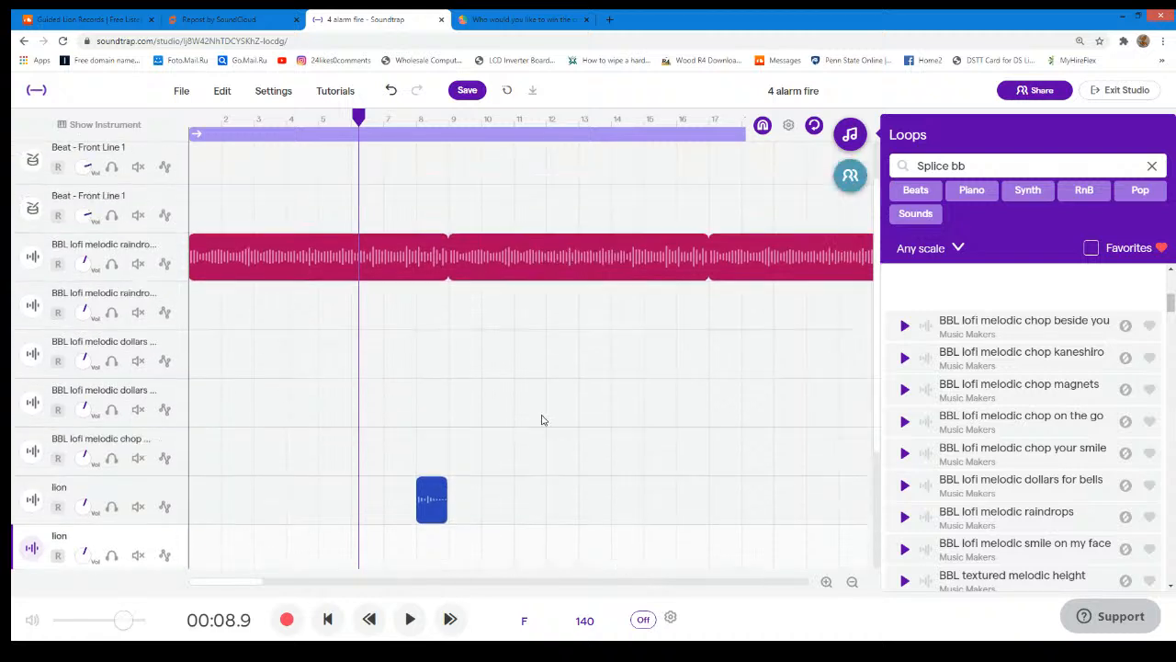
pyautogui.moveTo(218, 581); pyautogui.dragTo(392, 577)
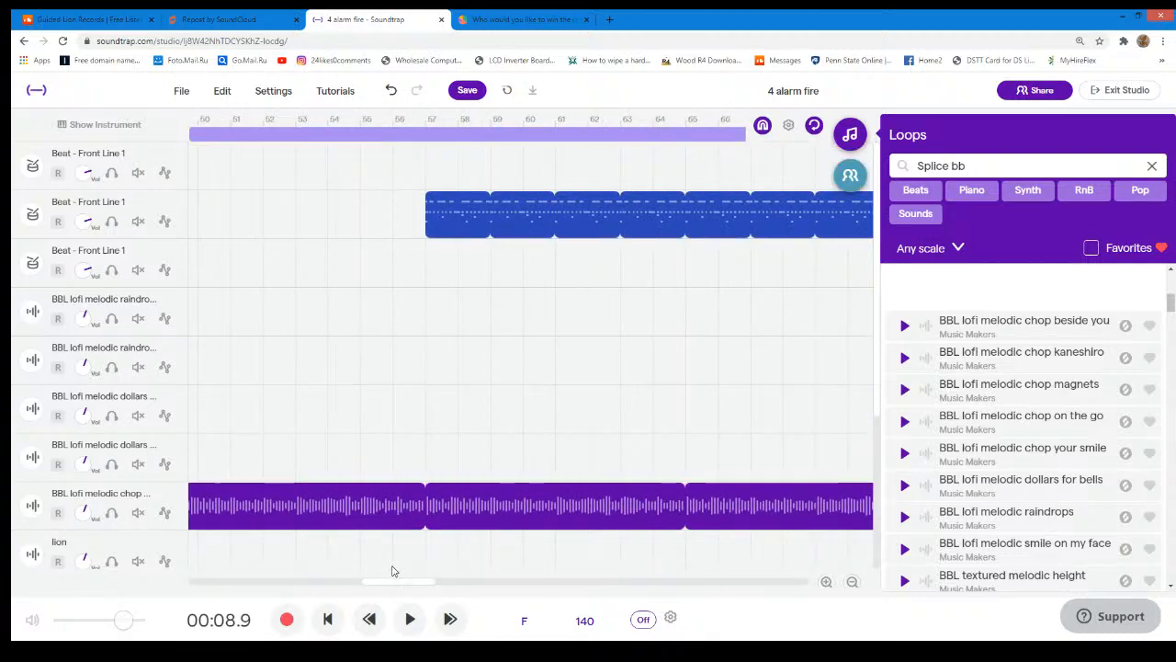
pyautogui.scroll(-2, 634, 546)
pyautogui.scroll(-2, 634, 547)
pyautogui.scroll(4, 558, 546)
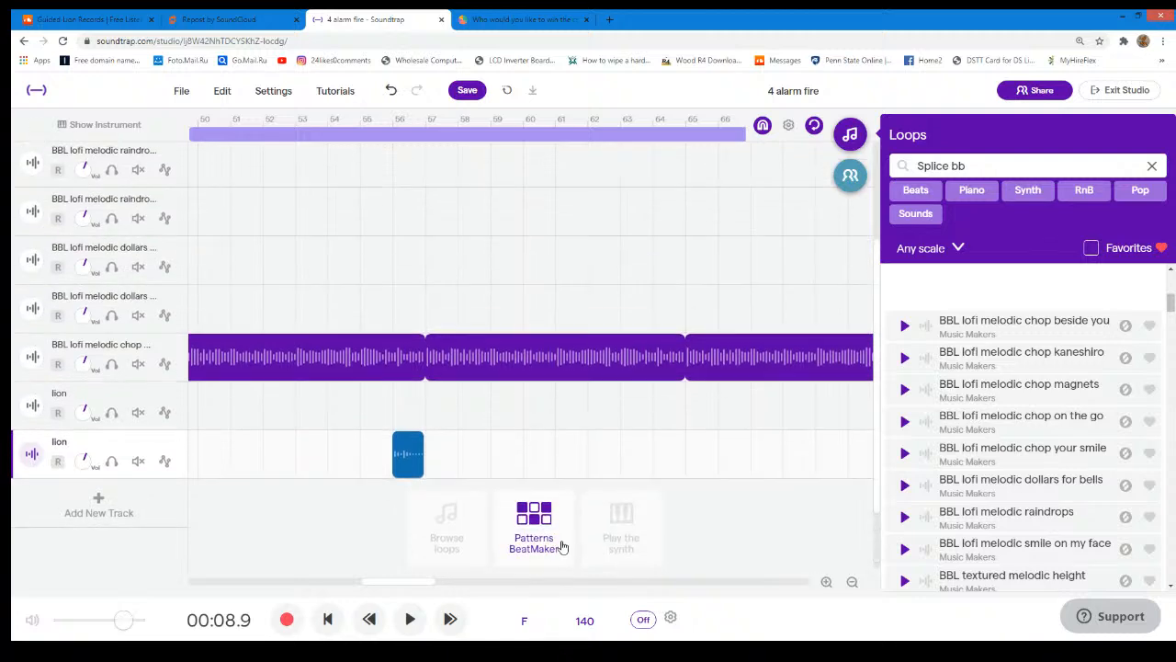
pyautogui.moveTo(428, 584); pyautogui.dragTo(388, 567)
pyautogui.scroll(-2, 521, 557)
pyautogui.click(180, 449)
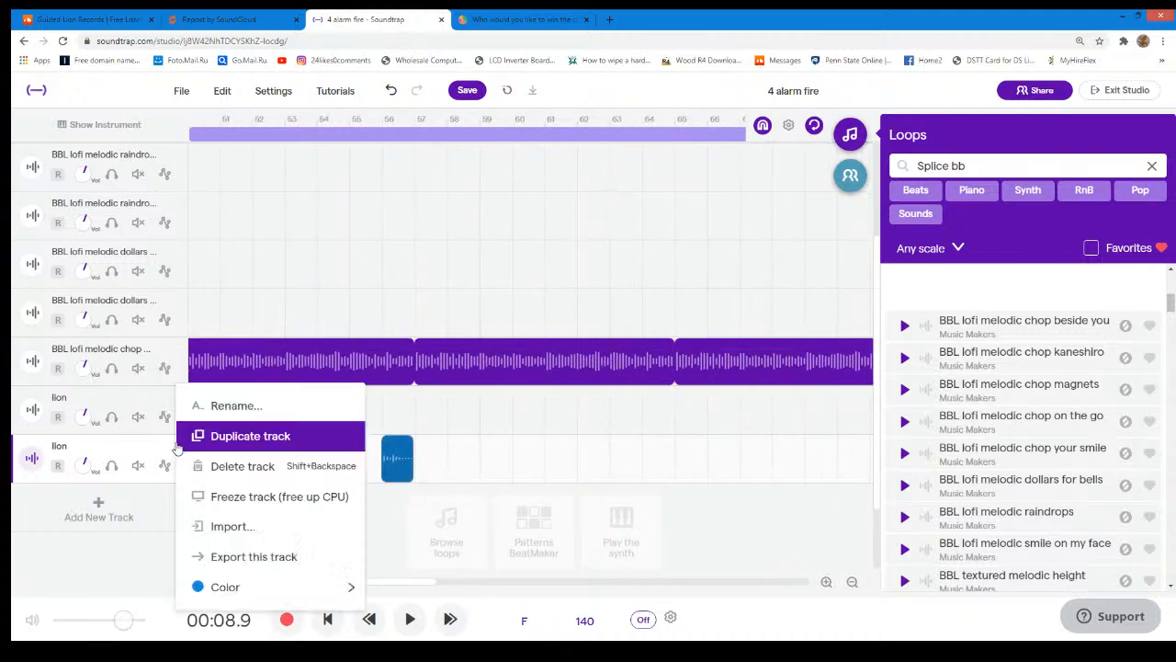
pyautogui.click(227, 437)
pyautogui.moveTo(385, 495); pyautogui.dragTo(699, 504)
pyautogui.scroll(3, 701, 503)
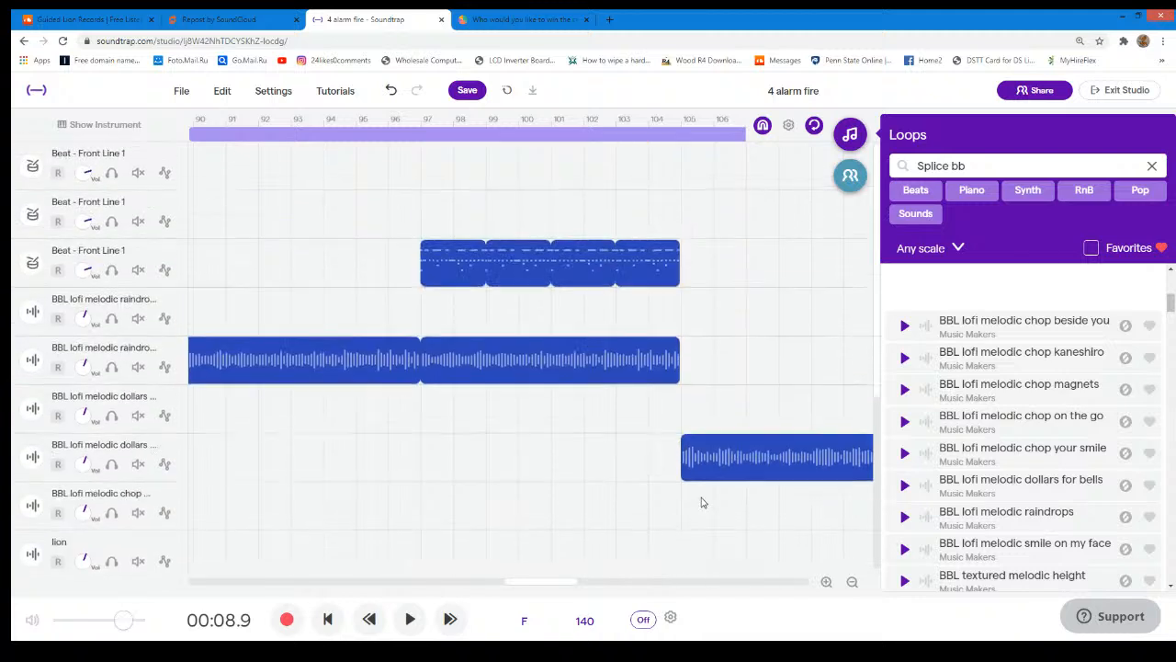
pyautogui.scroll(-3, 701, 503)
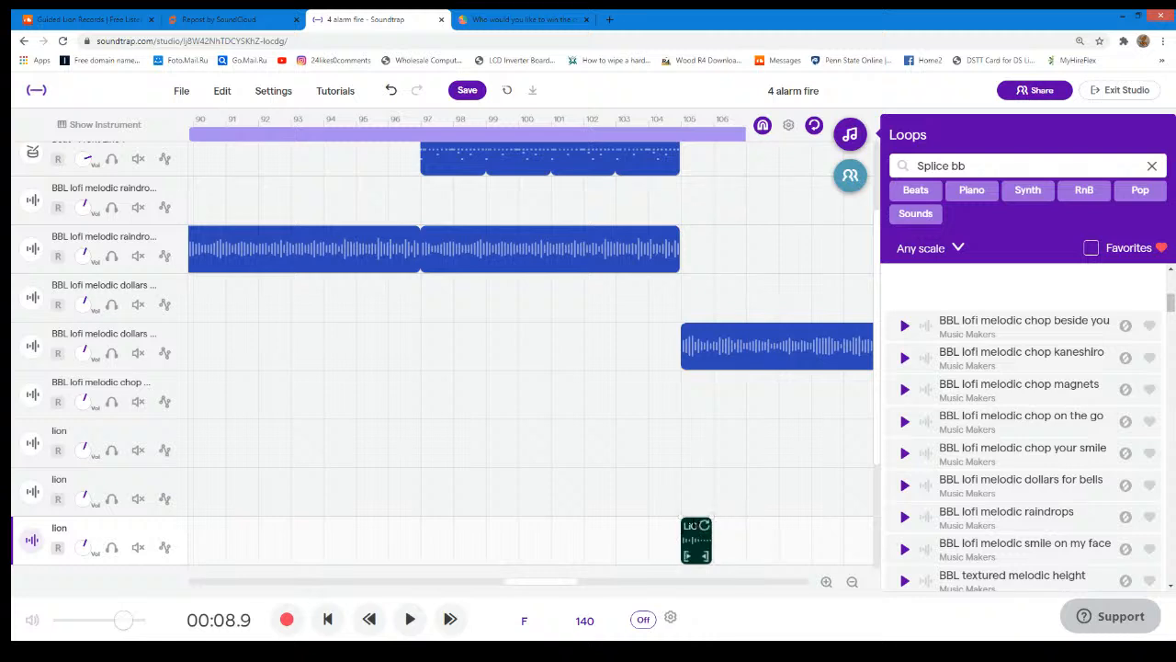
pyautogui.moveTo(698, 519); pyautogui.dragTo(414, 537)
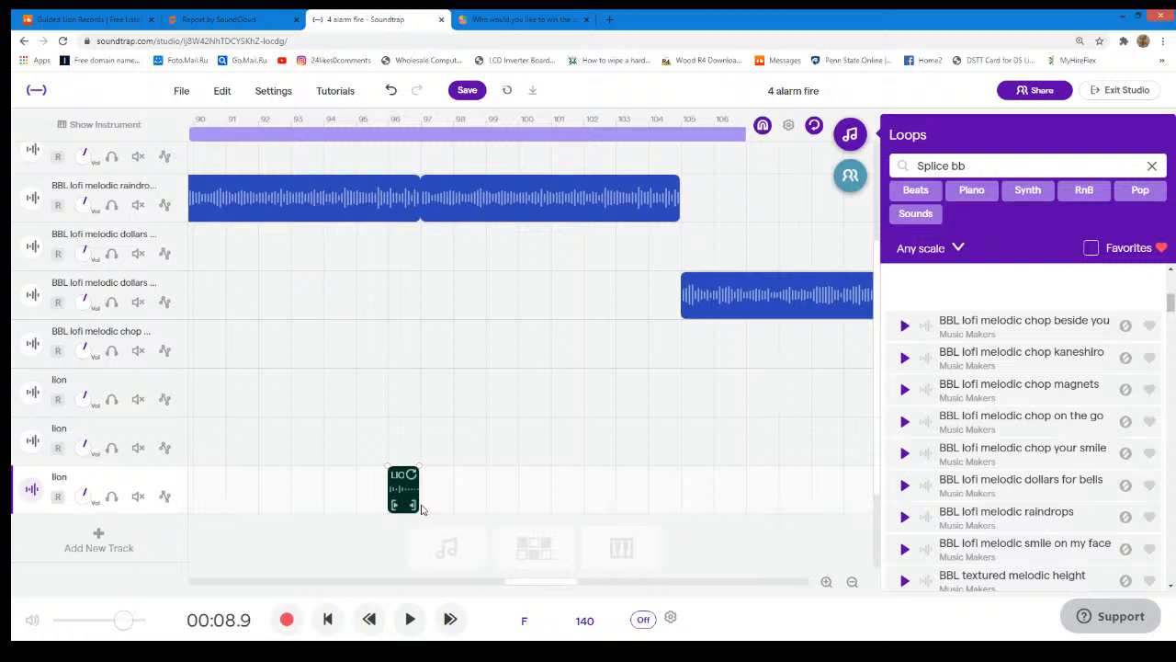
# - Switch to StrawPoll, refresh the custom beat contest results twice, and return to the 4 alarm fire project in Soundtrap
pyautogui.click(518, 16)
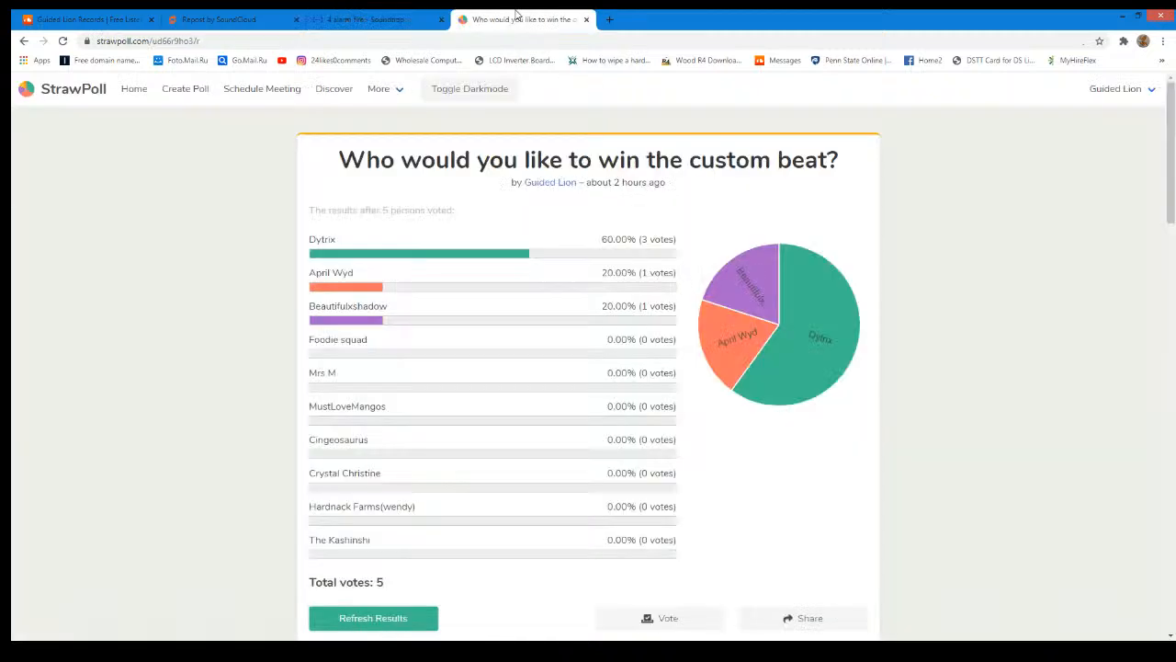
pyautogui.click(387, 618)
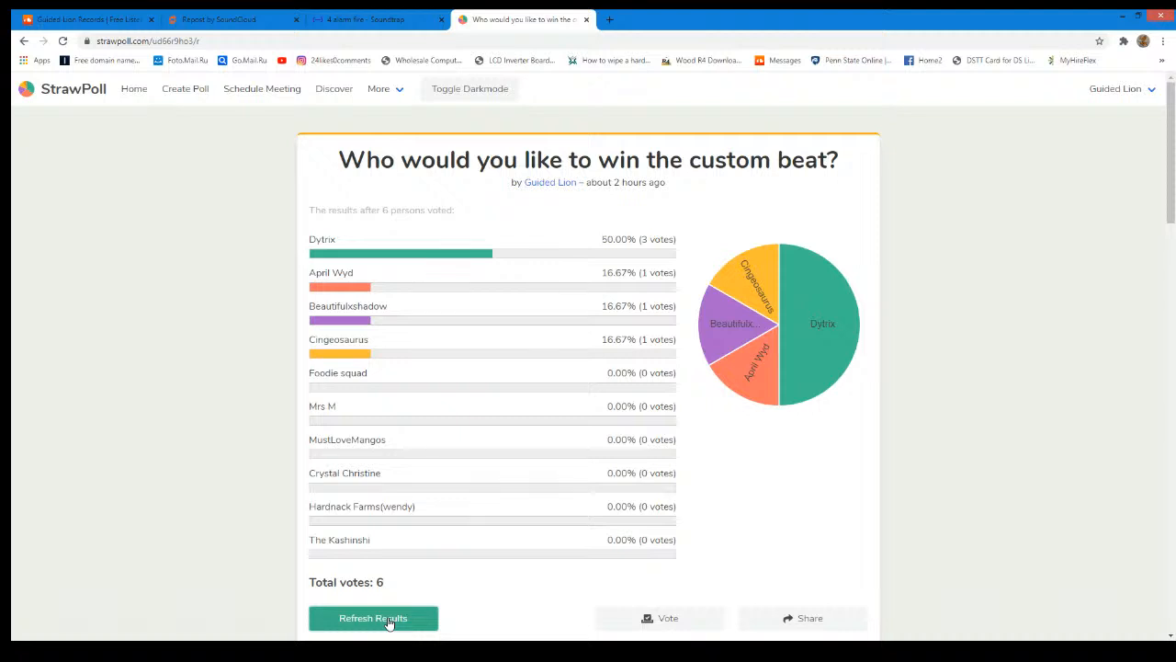
pyautogui.scroll(-3, 478, 566)
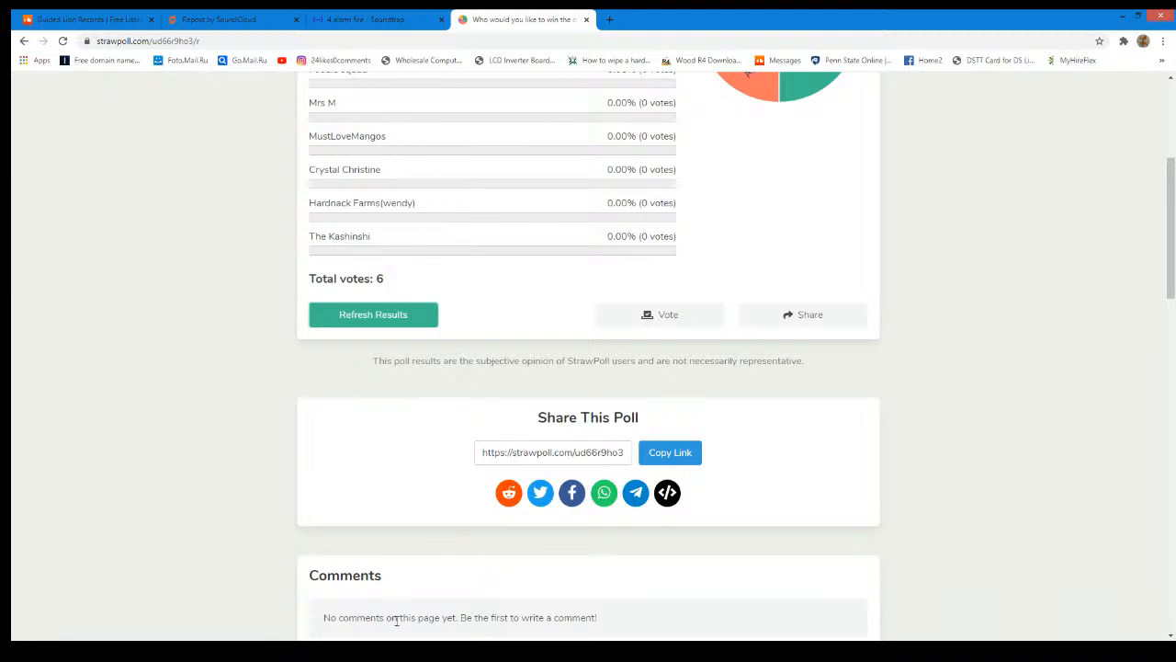
pyautogui.click(391, 318)
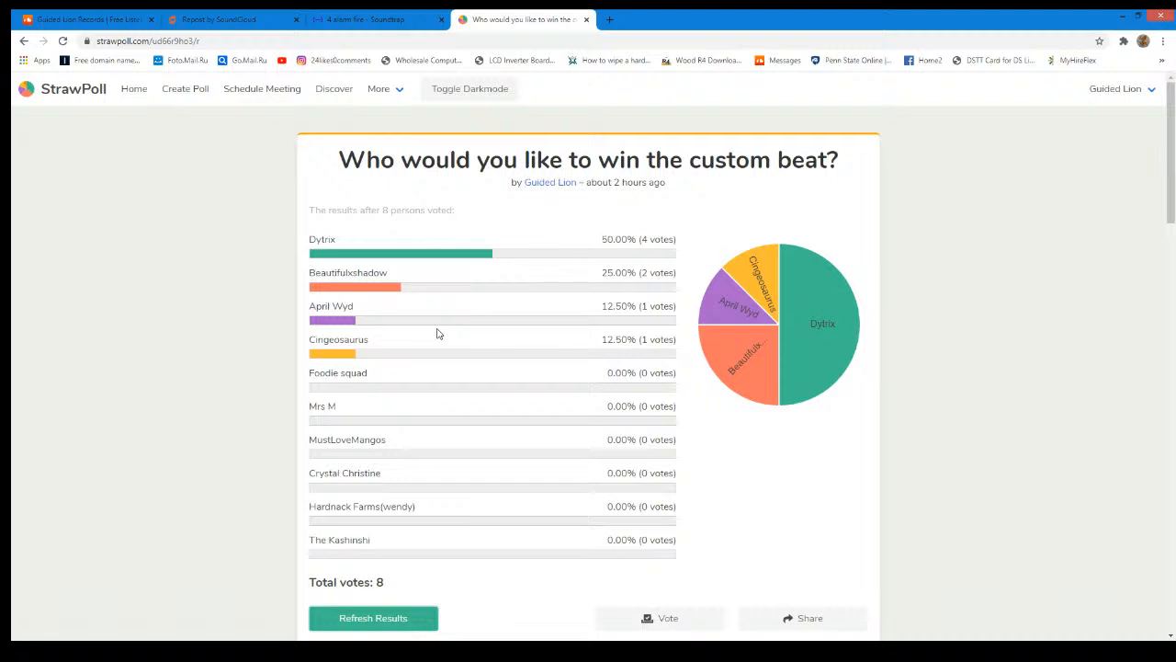
pyautogui.click(364, 22)
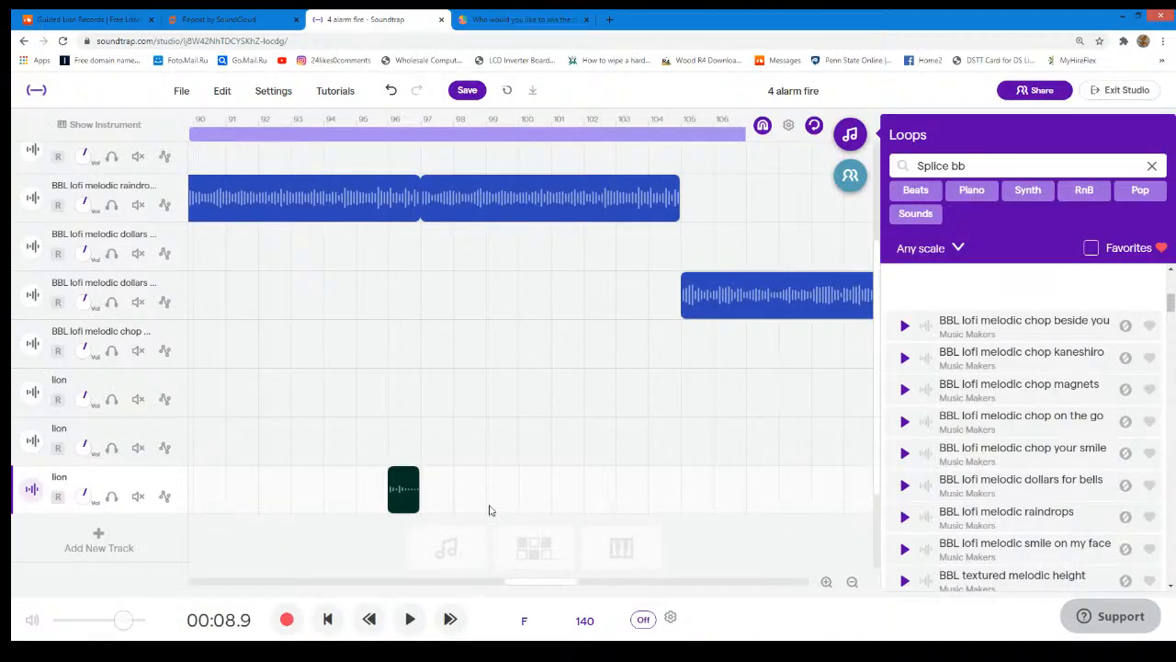
# - Import the lion audio file again onto a new track at bar 112 and shorten its region to end at bar 113
pyautogui.moveTo(570, 581); pyautogui.dragTo(601, 581)
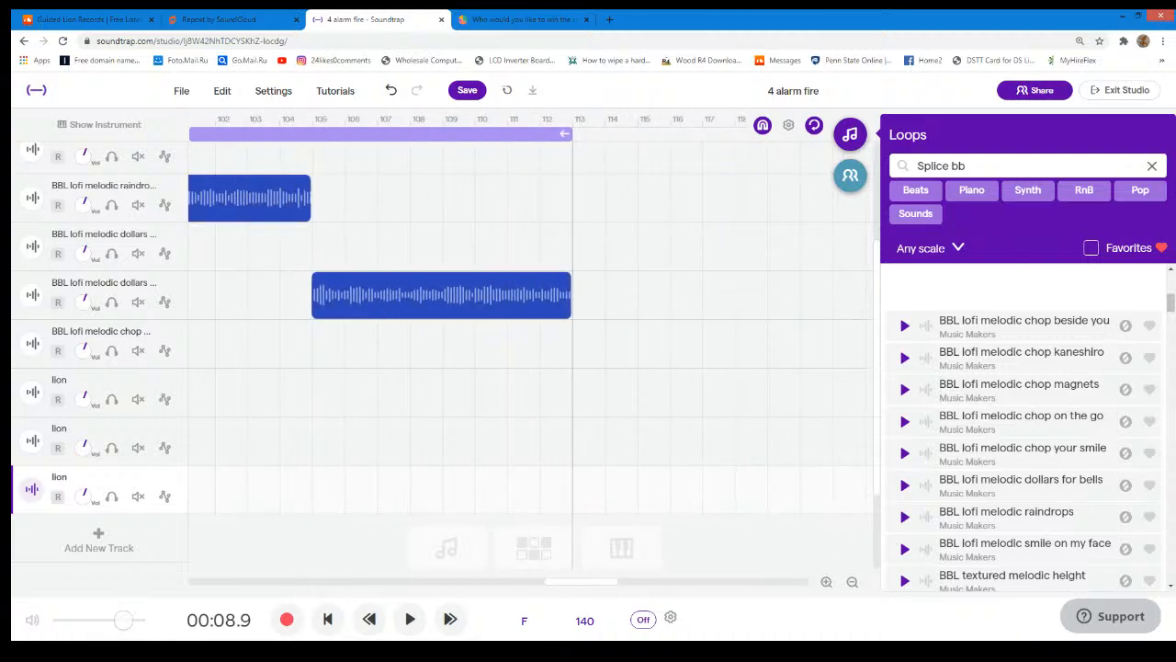
pyautogui.moveTo(911, 210); pyautogui.dragTo(553, 549)
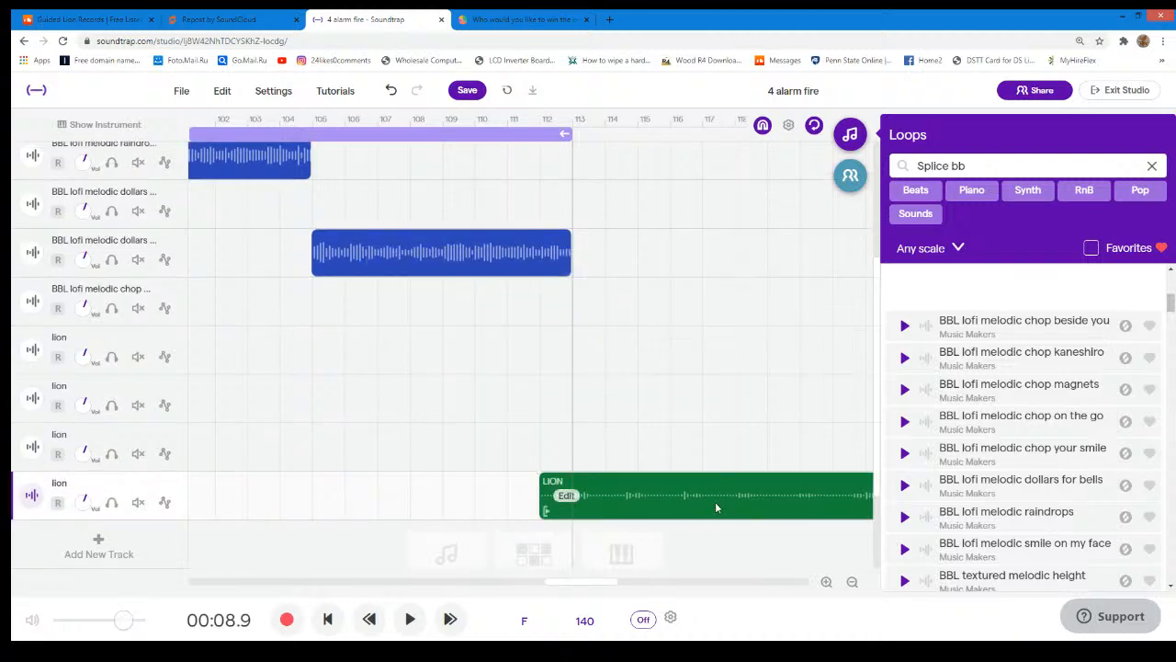
pyautogui.moveTo(714, 505); pyautogui.dragTo(682, 506)
pyautogui.moveTo(580, 580); pyautogui.dragTo(634, 582)
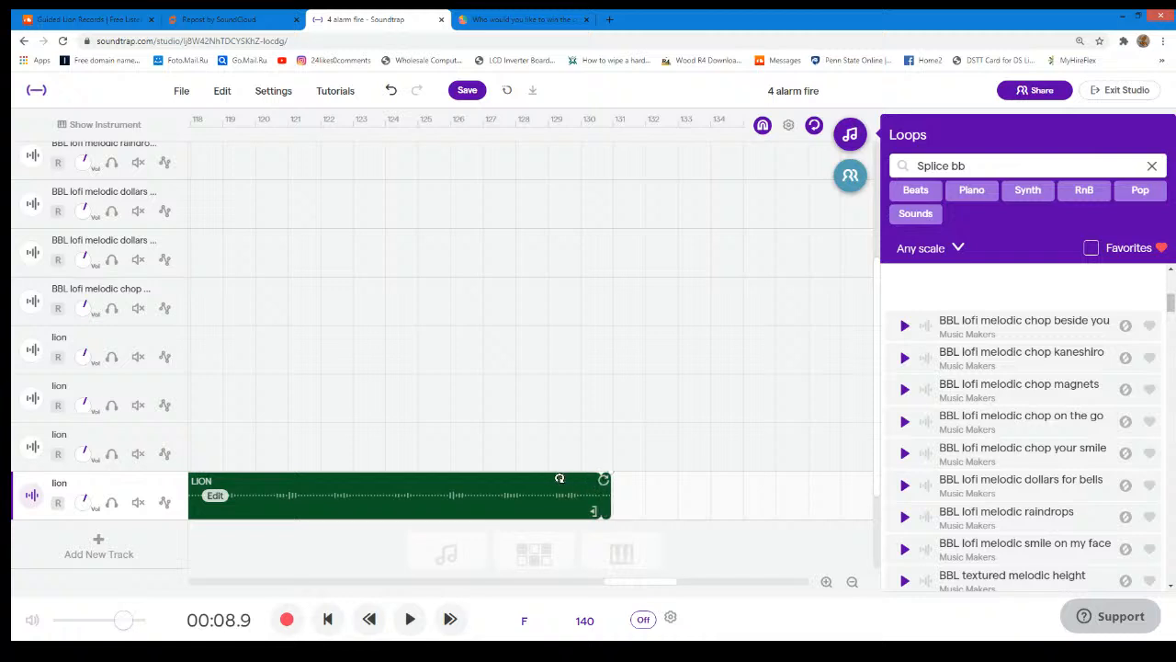
pyautogui.moveTo(599, 514); pyautogui.dragTo(285, 510)
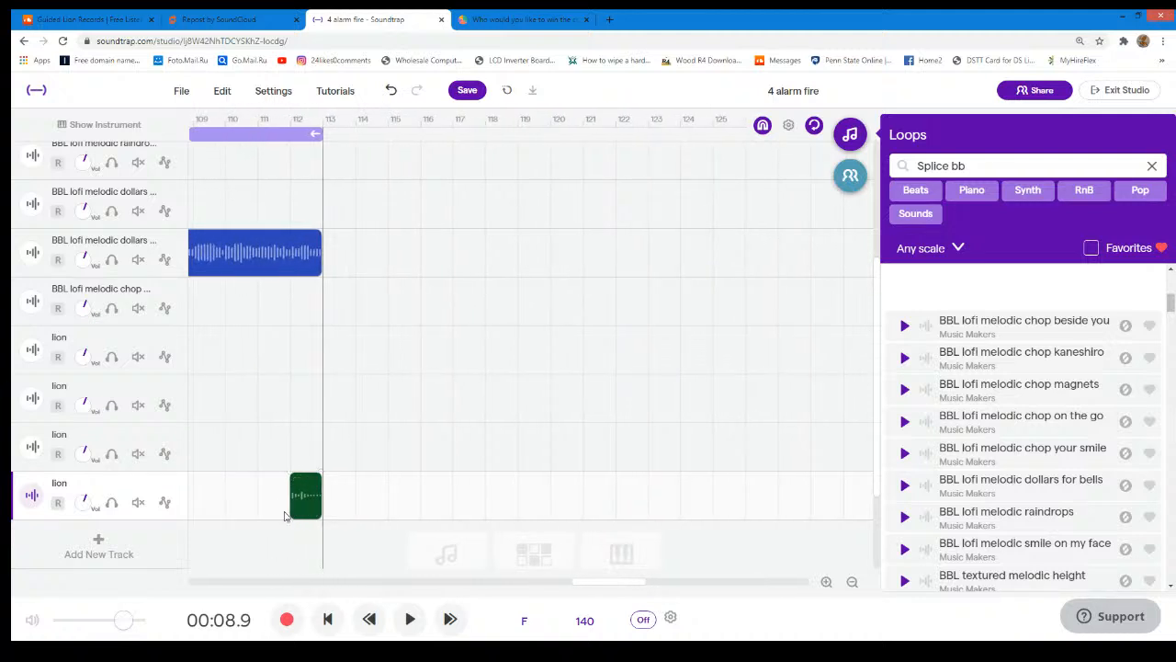
# - Play the arrangement from the beginning past the first lion sound to about bar 9
pyautogui.moveTo(588, 584); pyautogui.dragTo(161, 505)
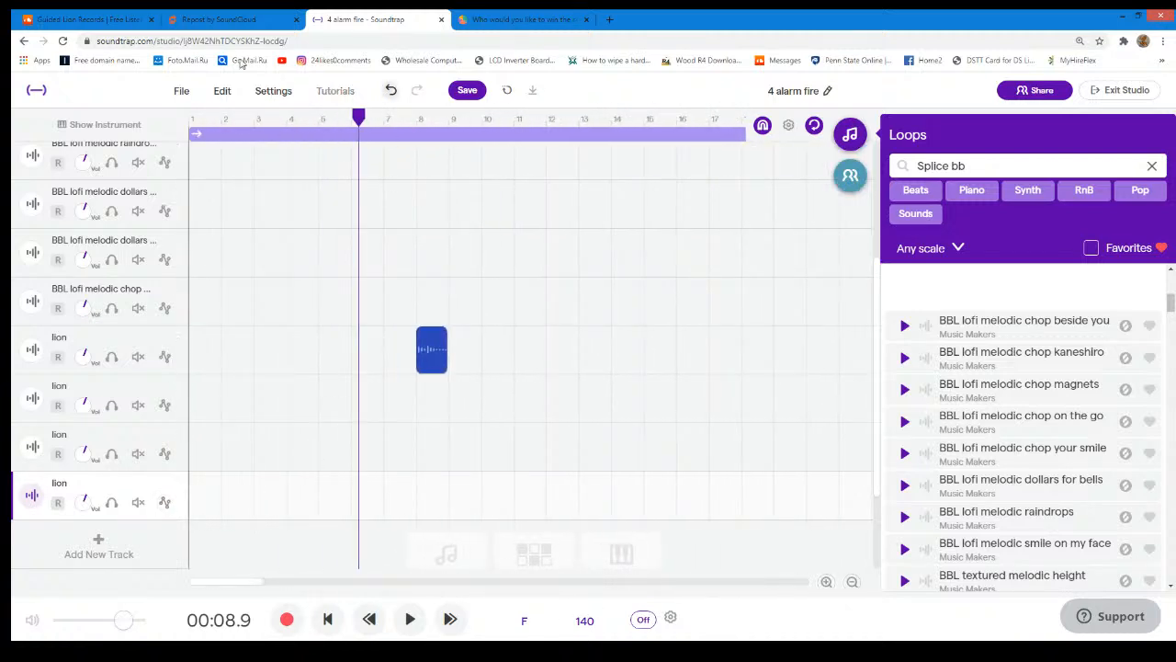
pyautogui.click(191, 126)
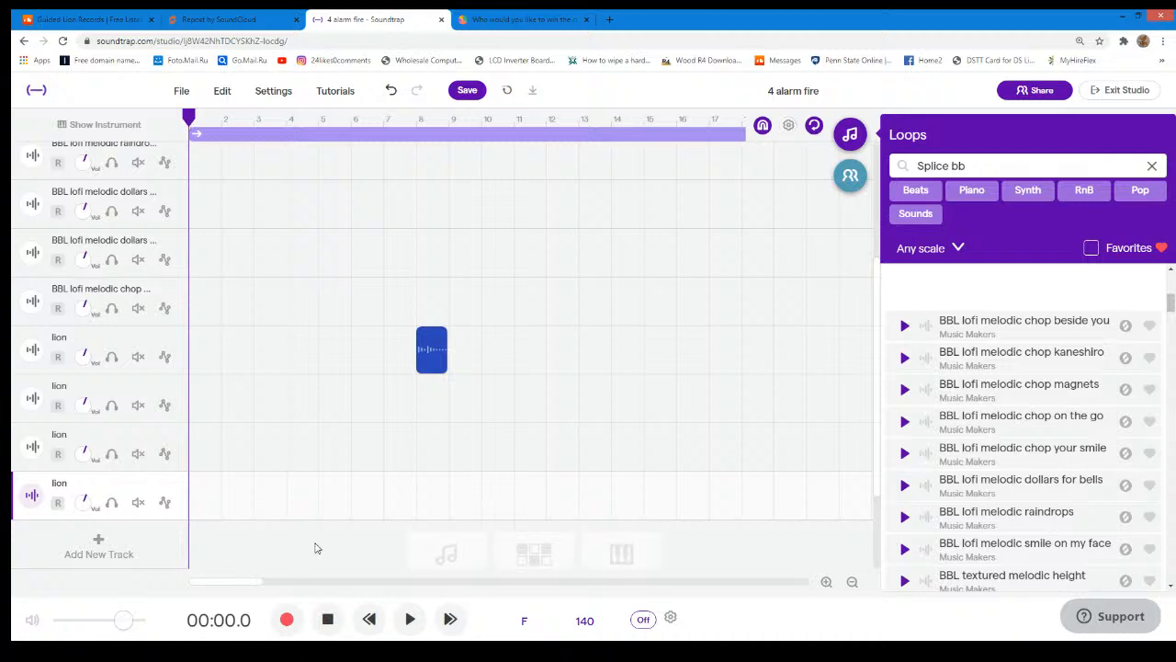
pyautogui.click(410, 618)
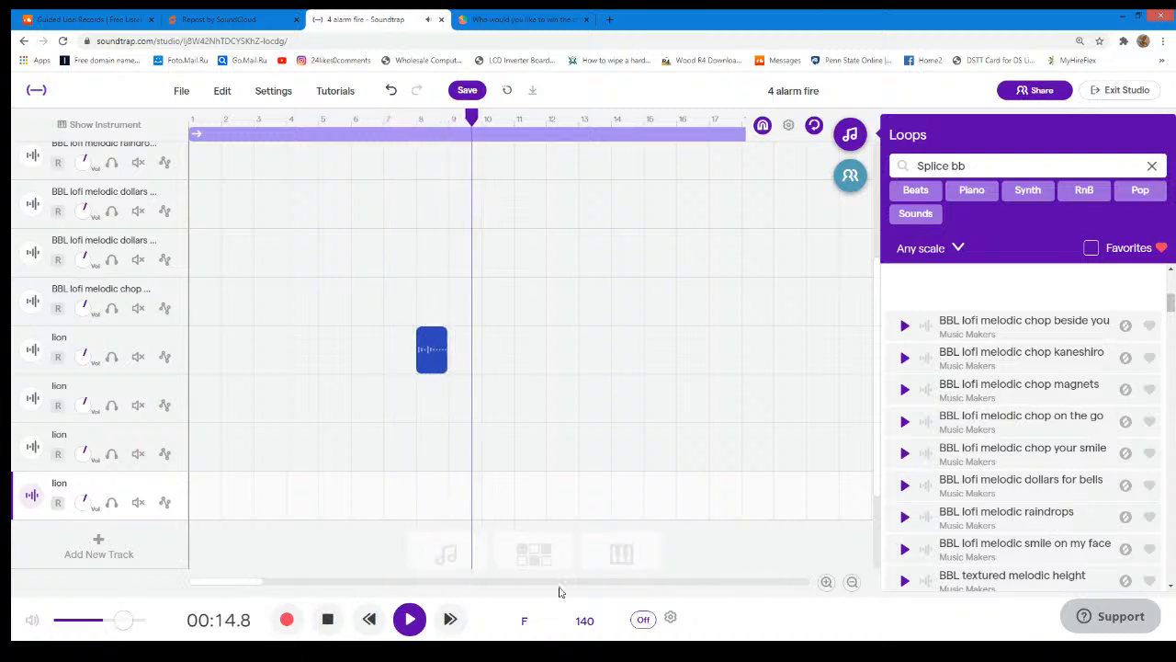
pyautogui.press('space')
# - Return the playhead to the start and raise the volume of all four lion tracks to maximum
pyautogui.moveTo(487, 121); pyautogui.dragTo(13, 156)
pyautogui.moveTo(86, 357); pyautogui.dragTo(196, 310)
pyautogui.moveTo(88, 453); pyautogui.dragTo(132, 385)
pyautogui.moveTo(80, 504); pyautogui.dragTo(230, 341)
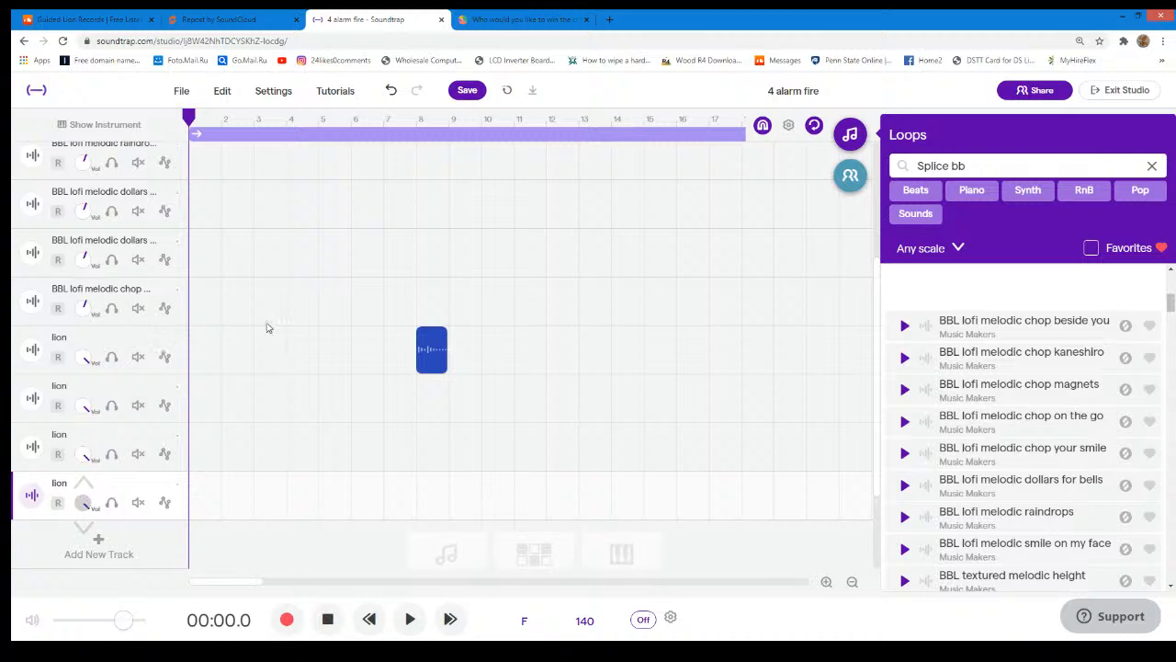
# - Play the full arrangement from the beginning to its end at bar 113 and return the playhead to the start
pyautogui.click(410, 620)
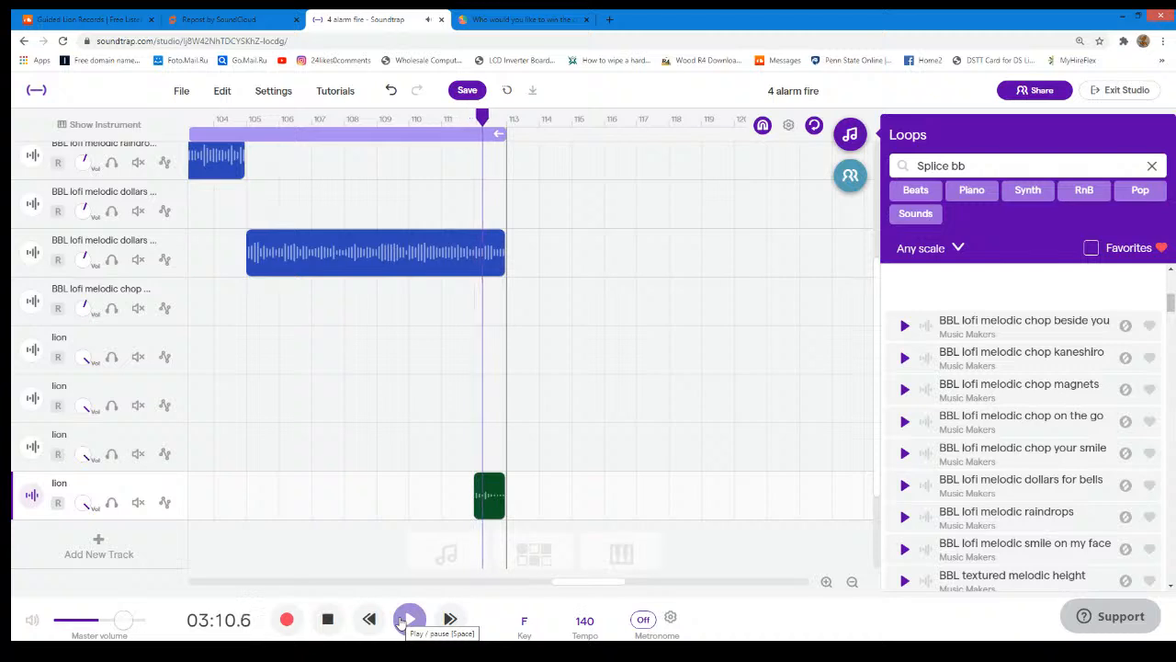
pyautogui.click(404, 621)
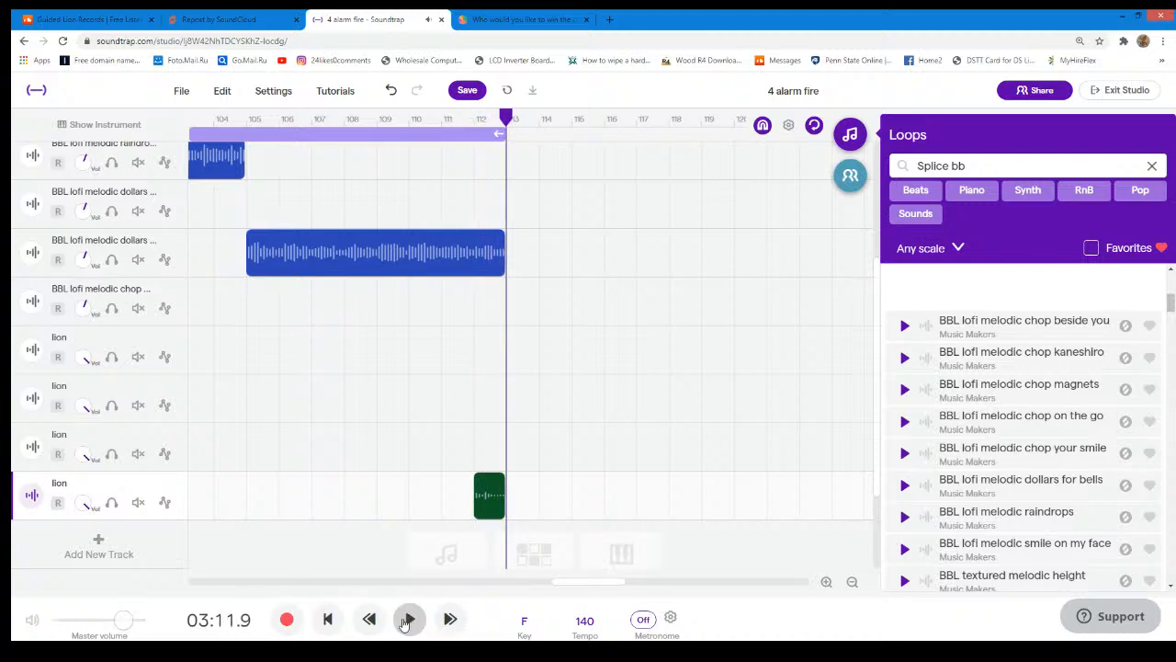
pyautogui.click(404, 622)
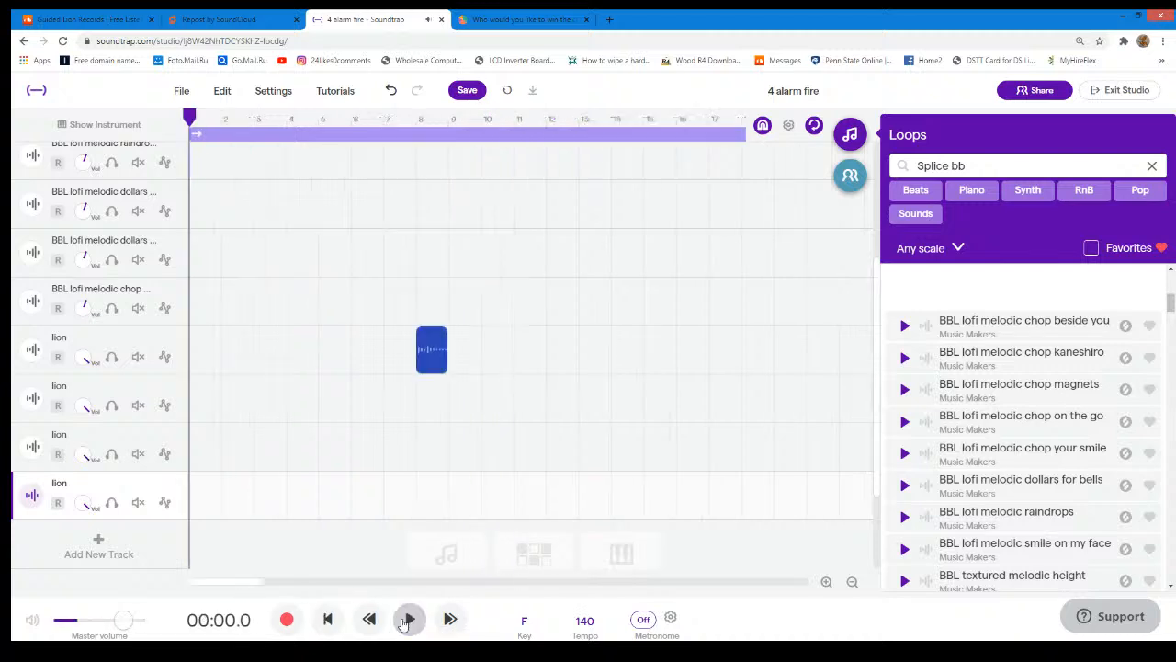
# - Save a copy of the project under the name "mystic melody"
pyautogui.click(188, 96)
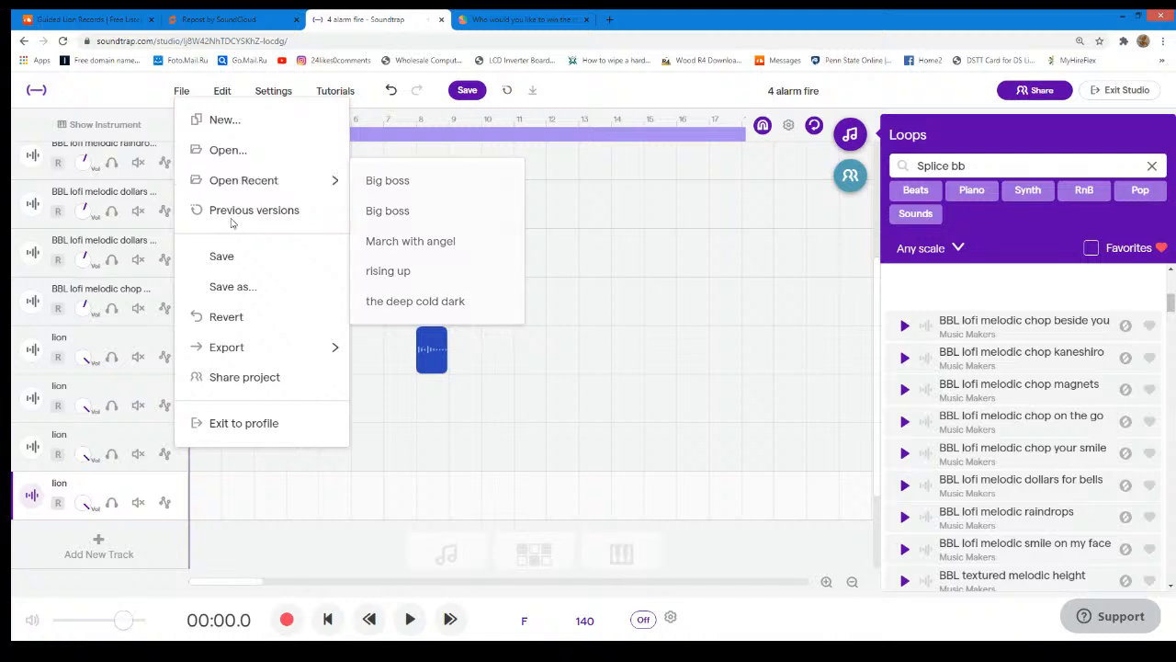
pyautogui.click(237, 284)
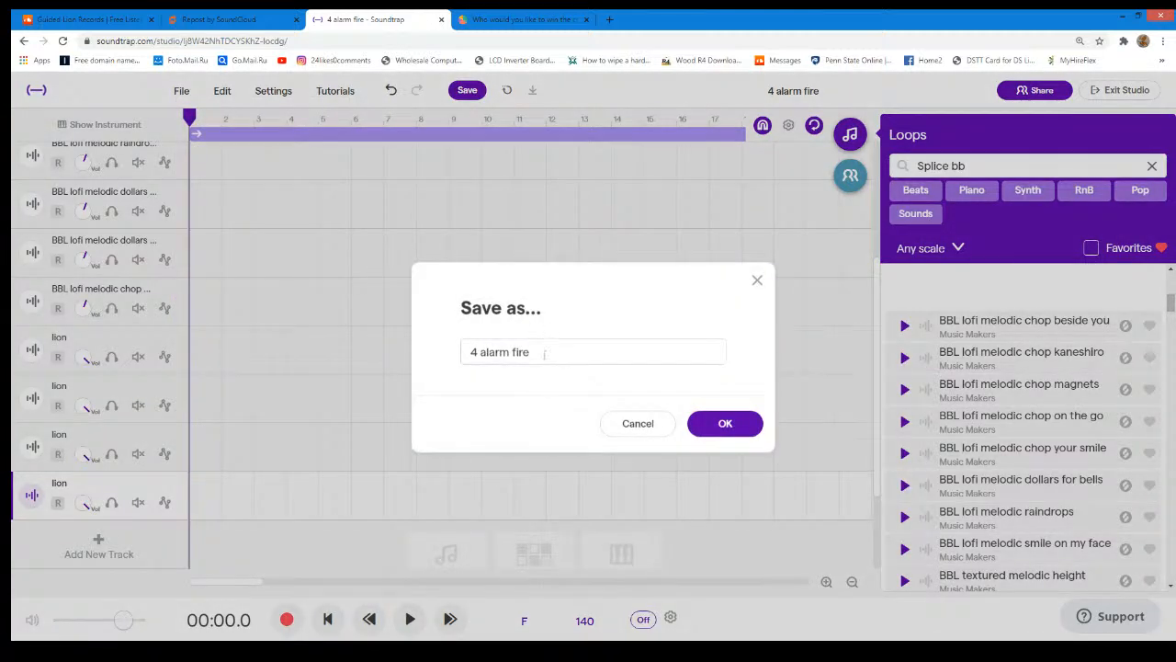
pyautogui.moveTo(545, 352); pyautogui.dragTo(439, 369)
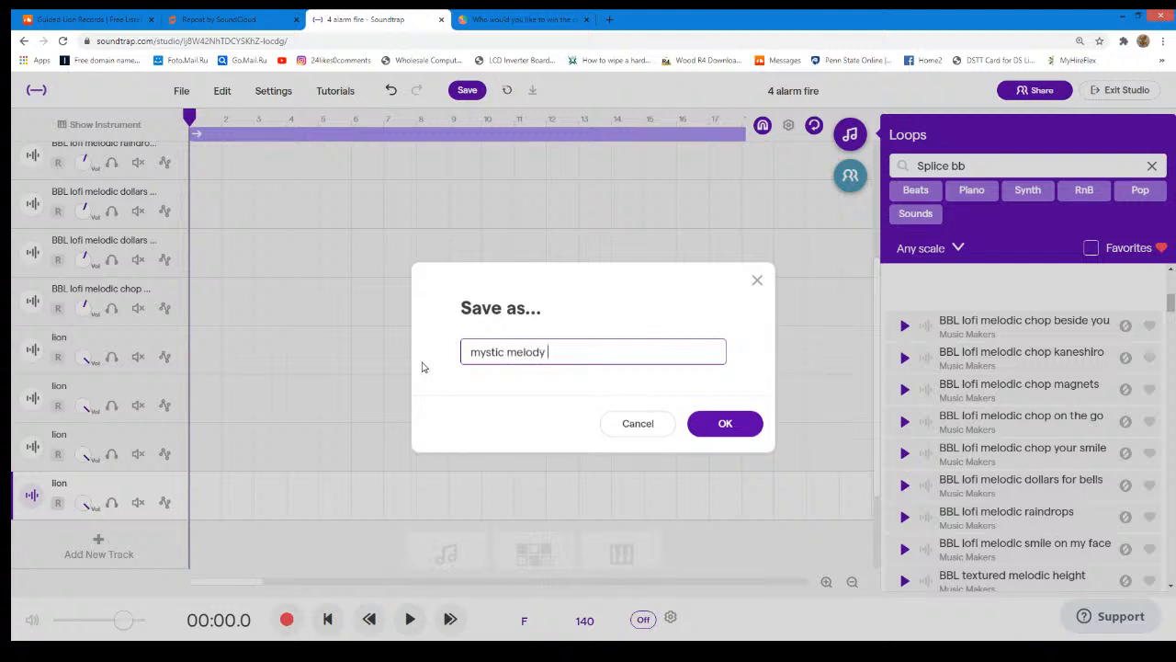
pyautogui.press('Return')
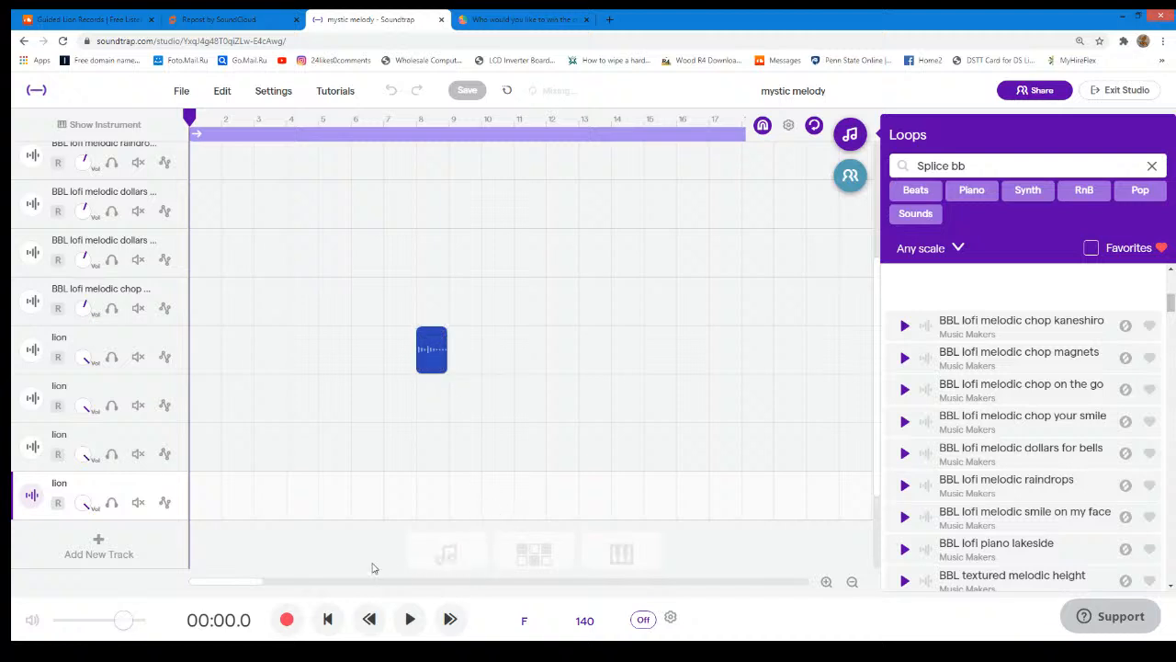
# - Merge all the Front Line 1 beat, BBL lofi and lion tracks into a single track and save the project
pyautogui.moveTo(246, 583); pyautogui.dragTo(135, 540)
pyautogui.click(272, 96)
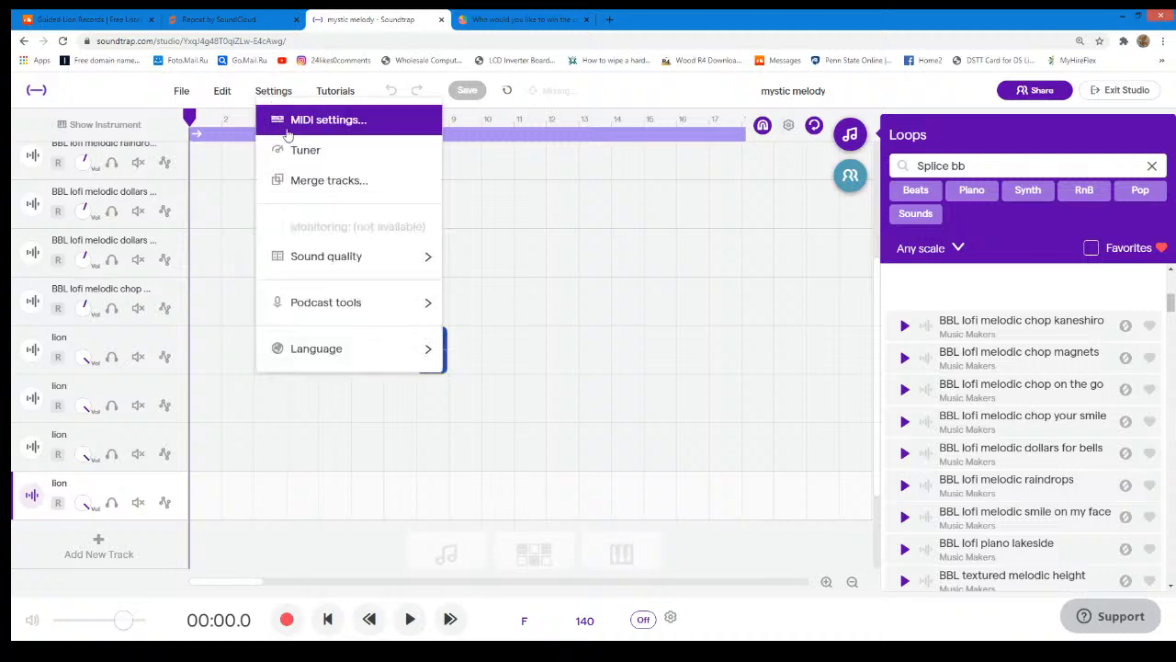
pyautogui.click(308, 180)
pyautogui.click(464, 257)
pyautogui.click(464, 256)
pyautogui.scroll(2, 463, 264)
pyautogui.click(463, 261)
pyautogui.click(463, 280)
pyautogui.click(463, 301)
pyautogui.click(463, 323)
pyautogui.click(464, 344)
pyautogui.click(463, 365)
pyautogui.click(463, 387)
pyautogui.click(463, 408)
pyautogui.click(463, 429)
pyautogui.click(464, 451)
pyautogui.scroll(-1, 465, 451)
pyautogui.click(463, 426)
pyautogui.click(463, 447)
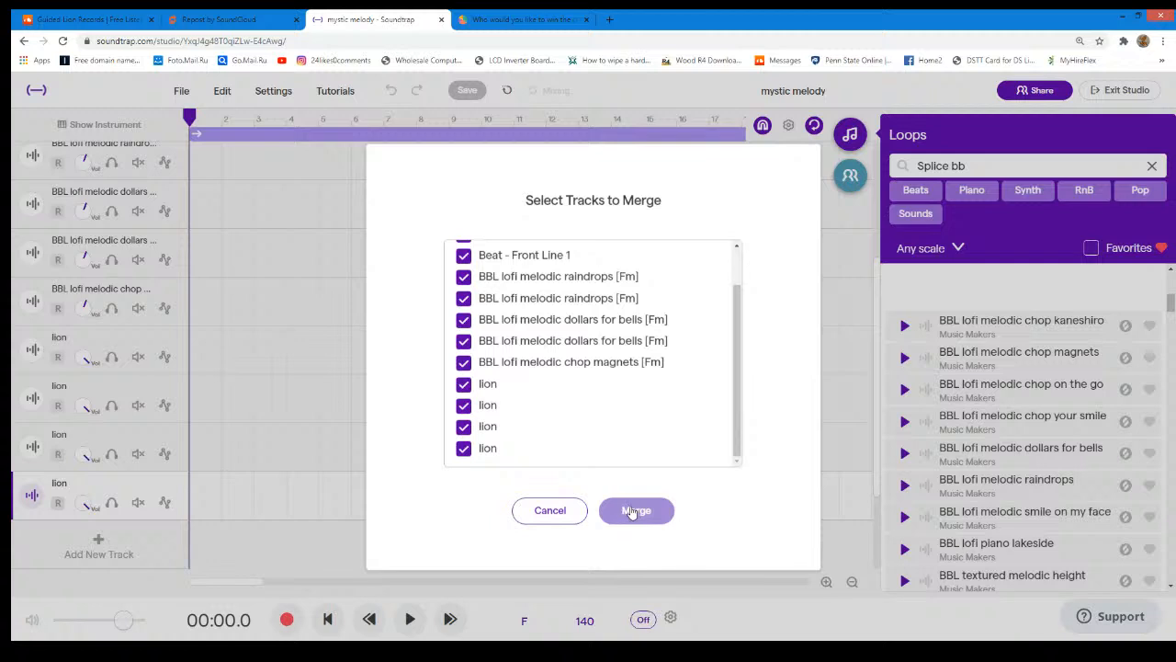
pyautogui.scroll(1, 646, 437)
pyautogui.scroll(-1, 646, 431)
pyautogui.click(626, 509)
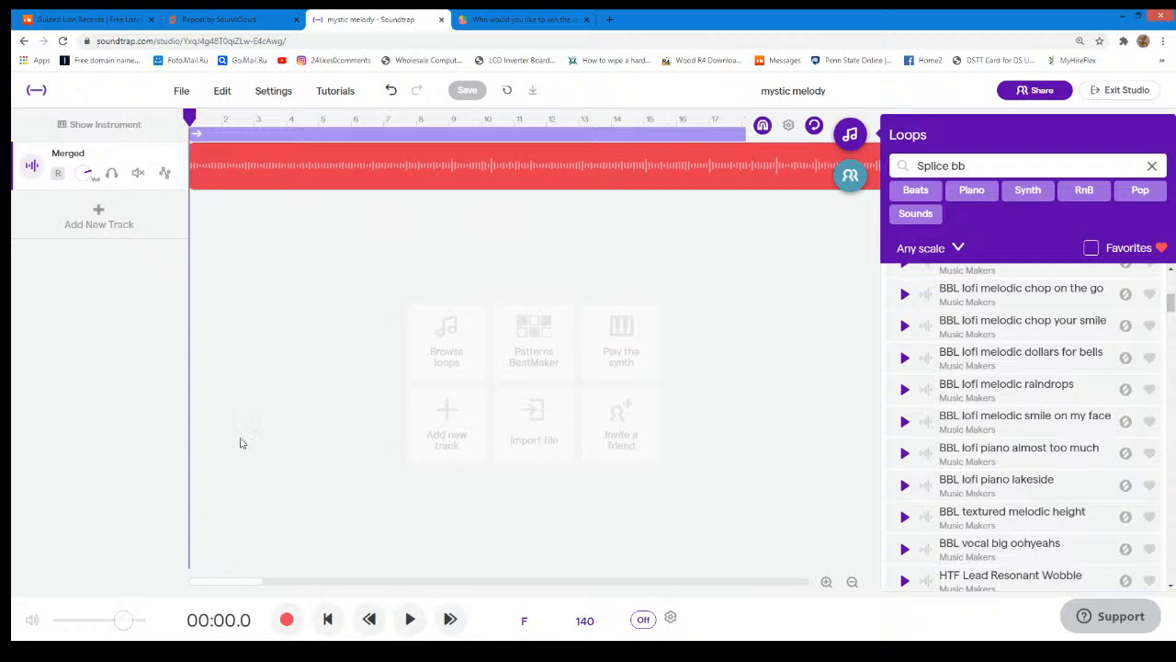
pyautogui.click(180, 93)
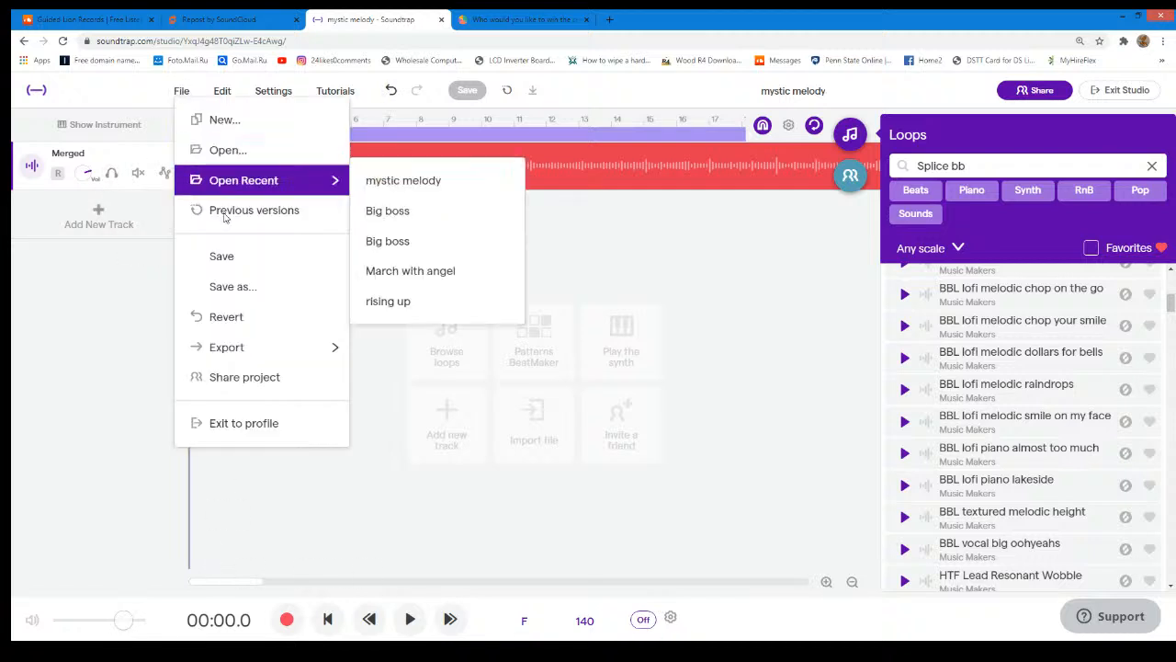
pyautogui.click(254, 261)
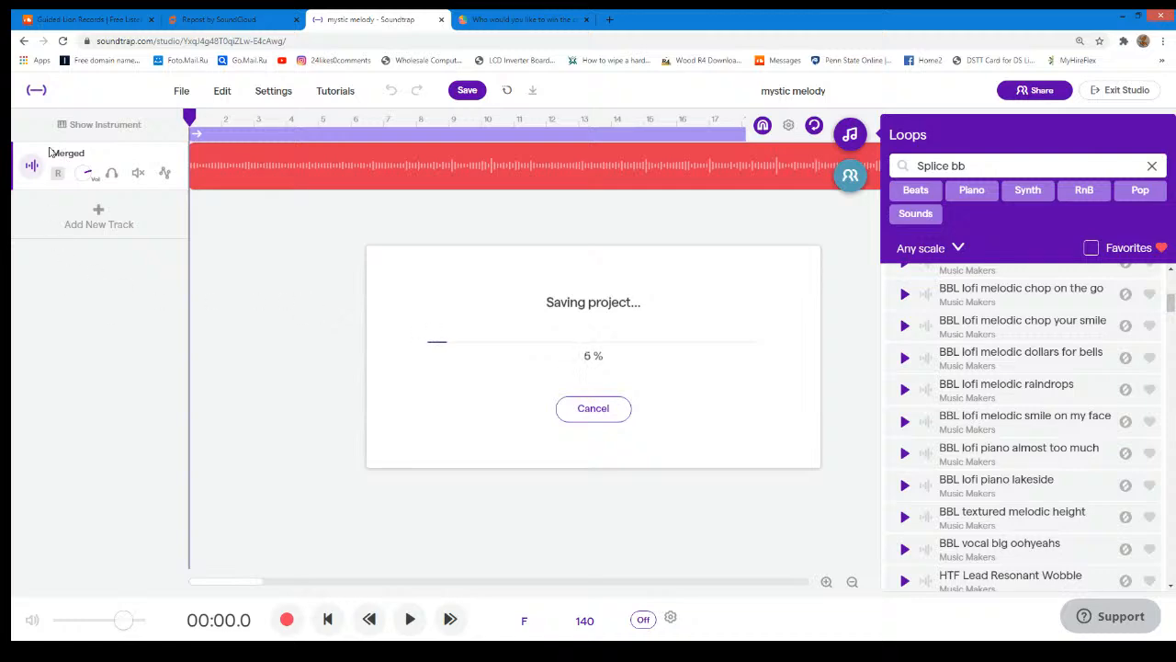
# - Switch to the Guided Lion Records profile on SoundCloud, browse its recent tracks, briefly play The Void and open the Take Flight page
pyautogui.click(107, 15)
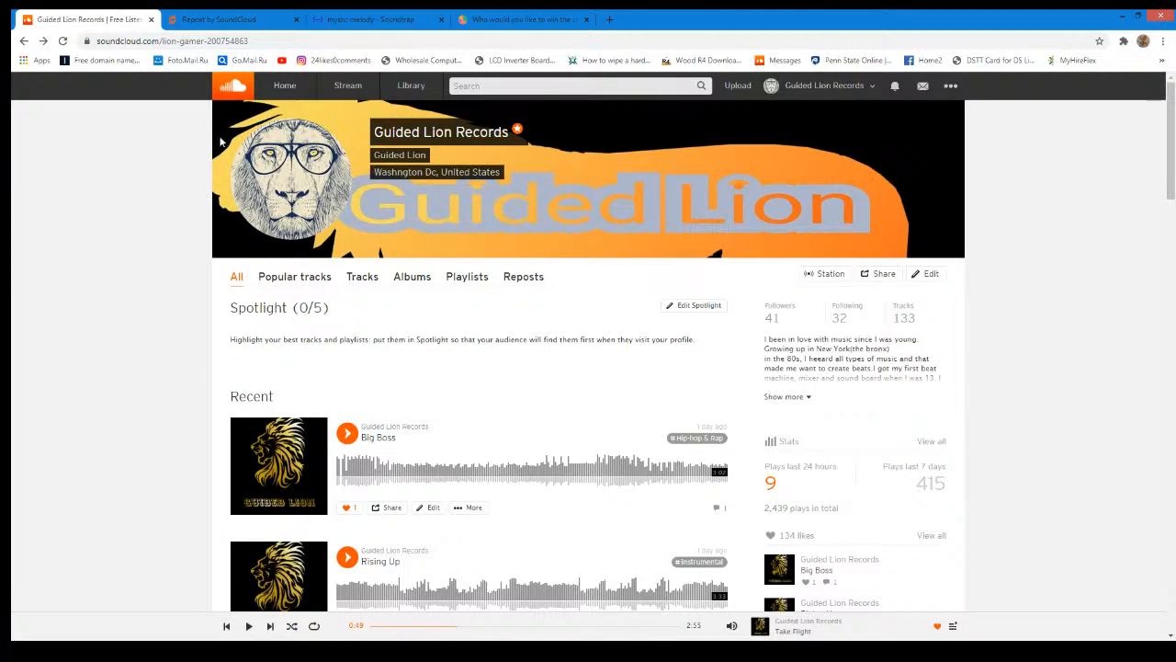
pyautogui.scroll(-2, 217, 166)
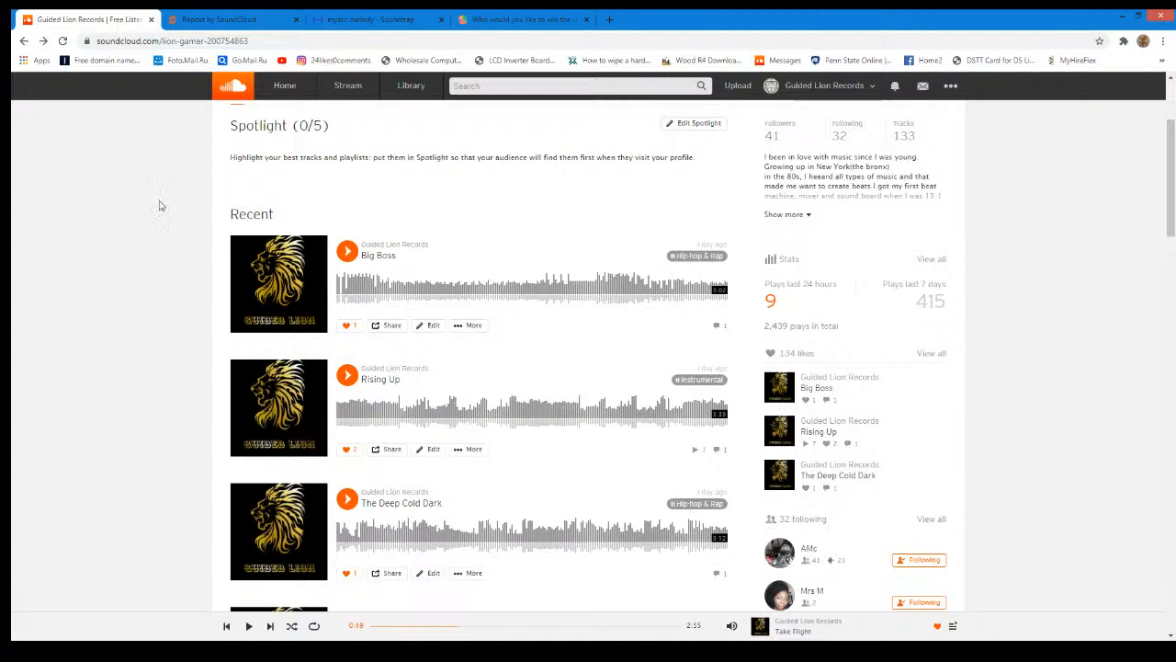
pyautogui.scroll(-2, 267, 281)
pyautogui.scroll(-1, 266, 281)
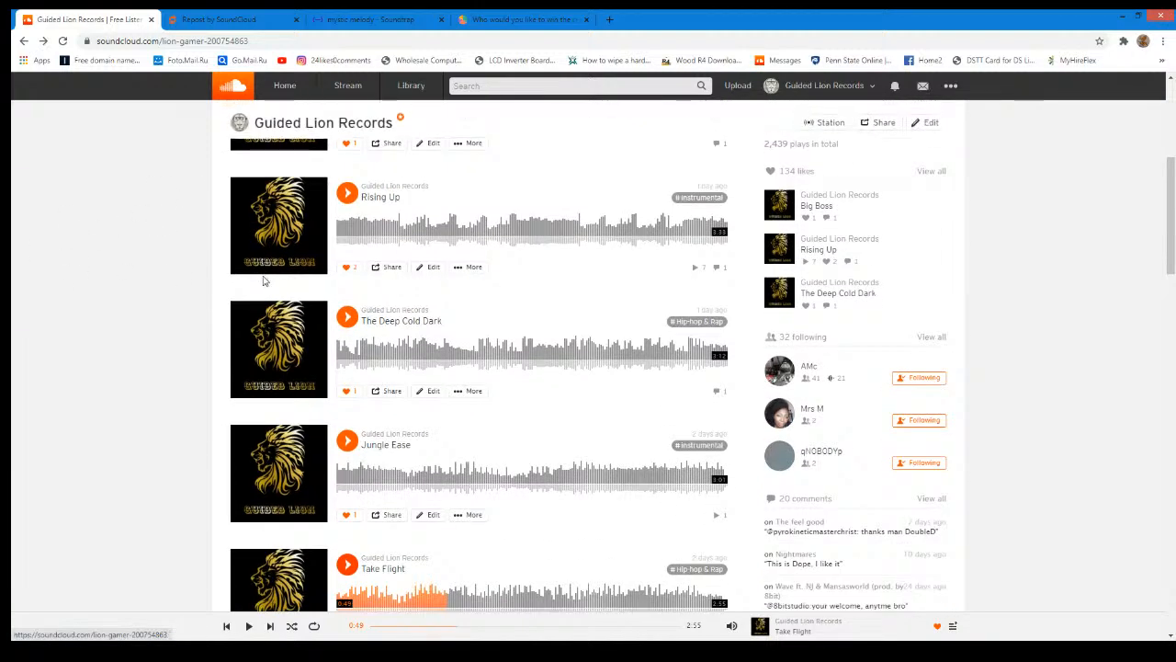
pyautogui.scroll(-2, 226, 317)
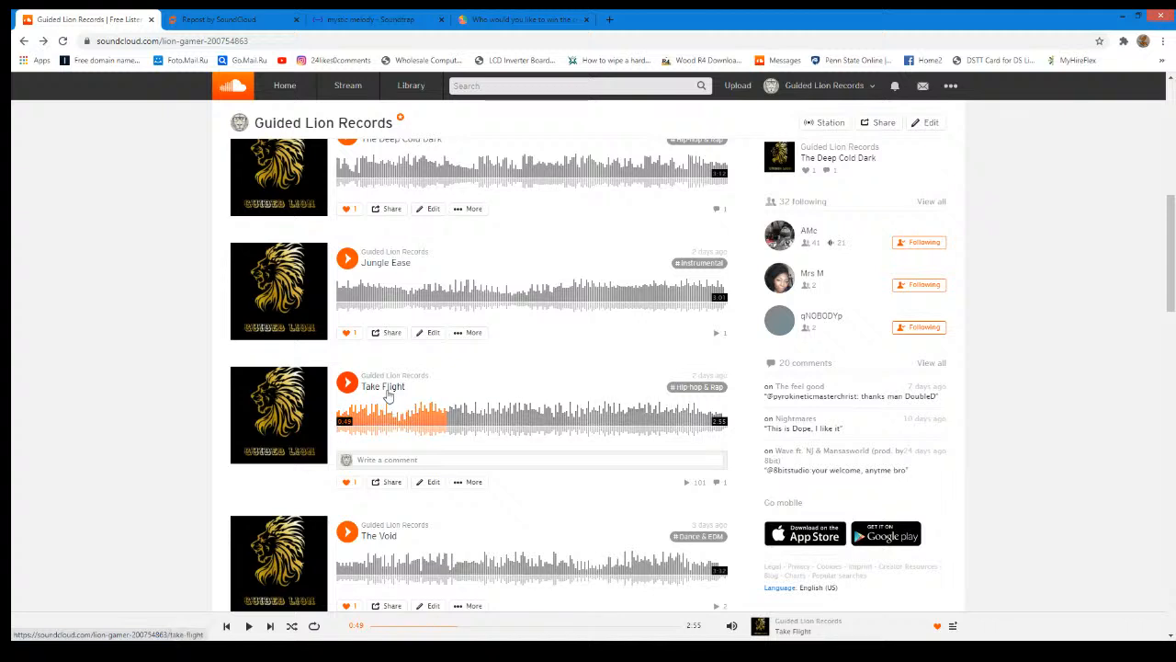
pyautogui.click(354, 531)
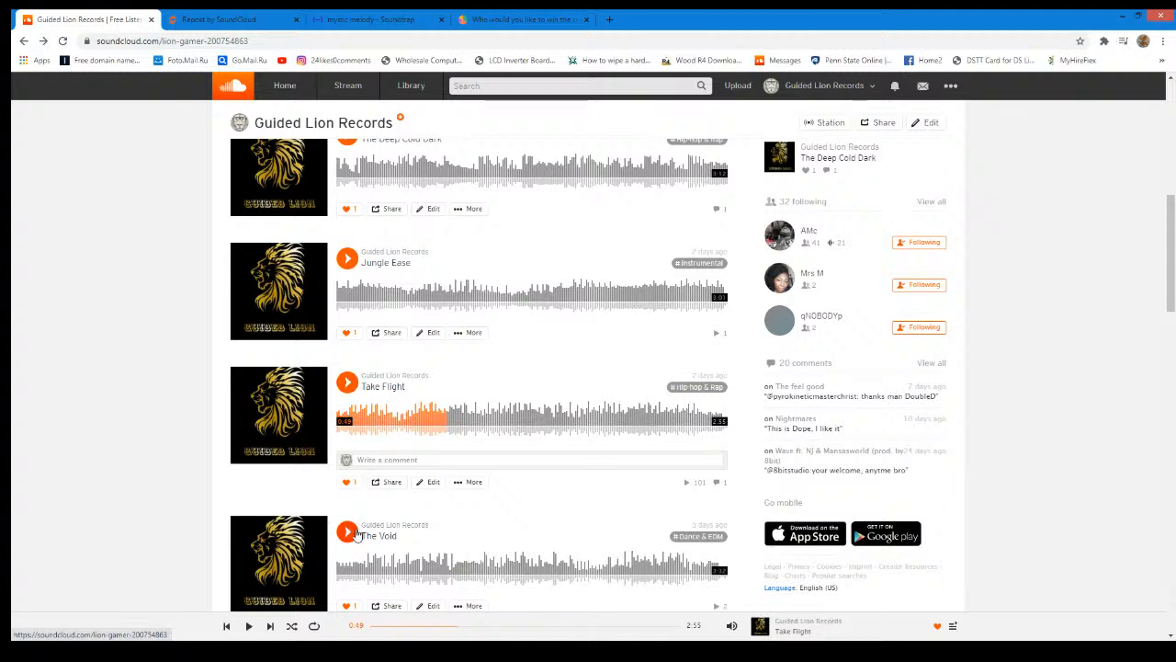
pyautogui.click(354, 531)
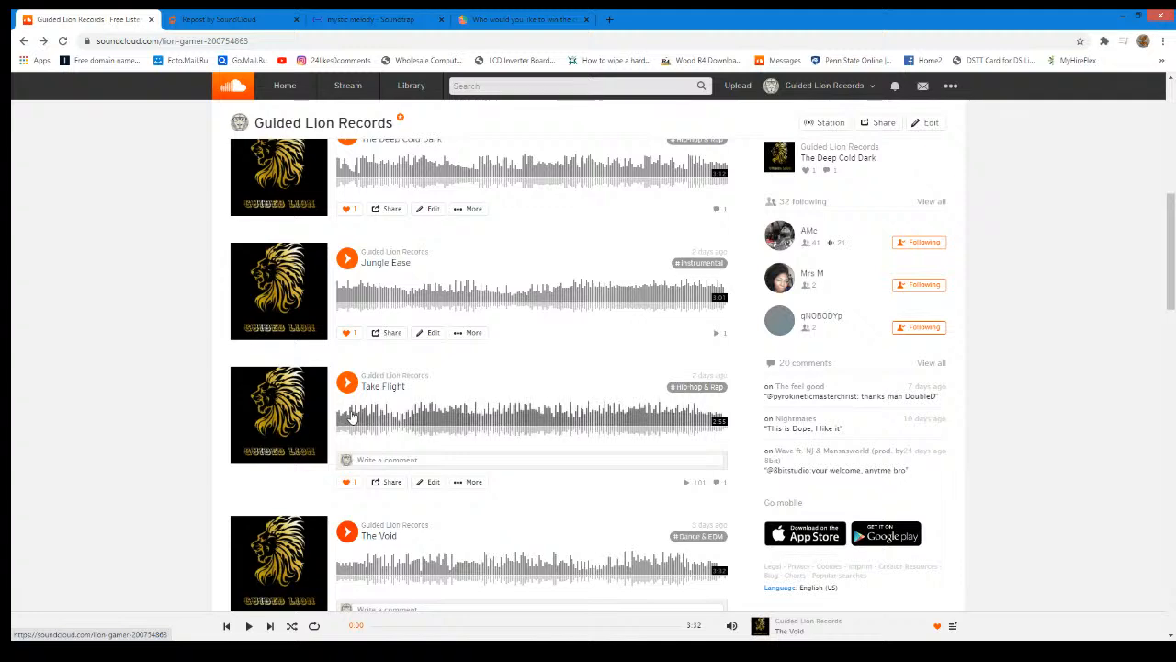
pyautogui.click(303, 418)
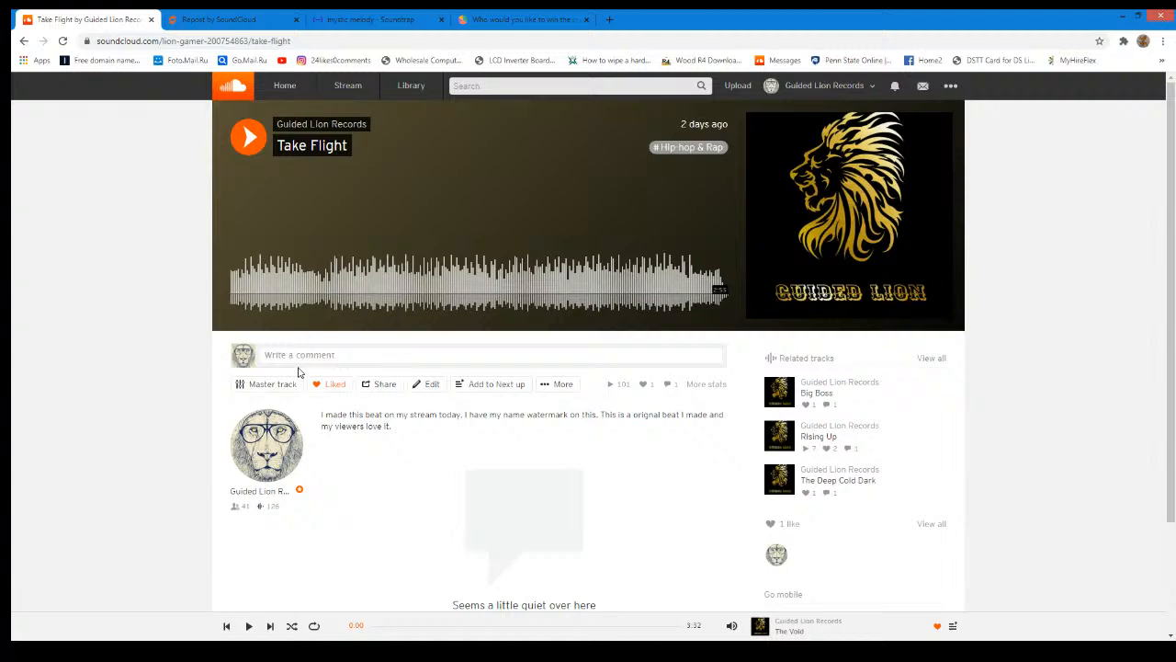
# - Check the saving progress in Soundtrap, switch to the StrawPoll custom beat poll and refresh its results
pyautogui.click(390, 16)
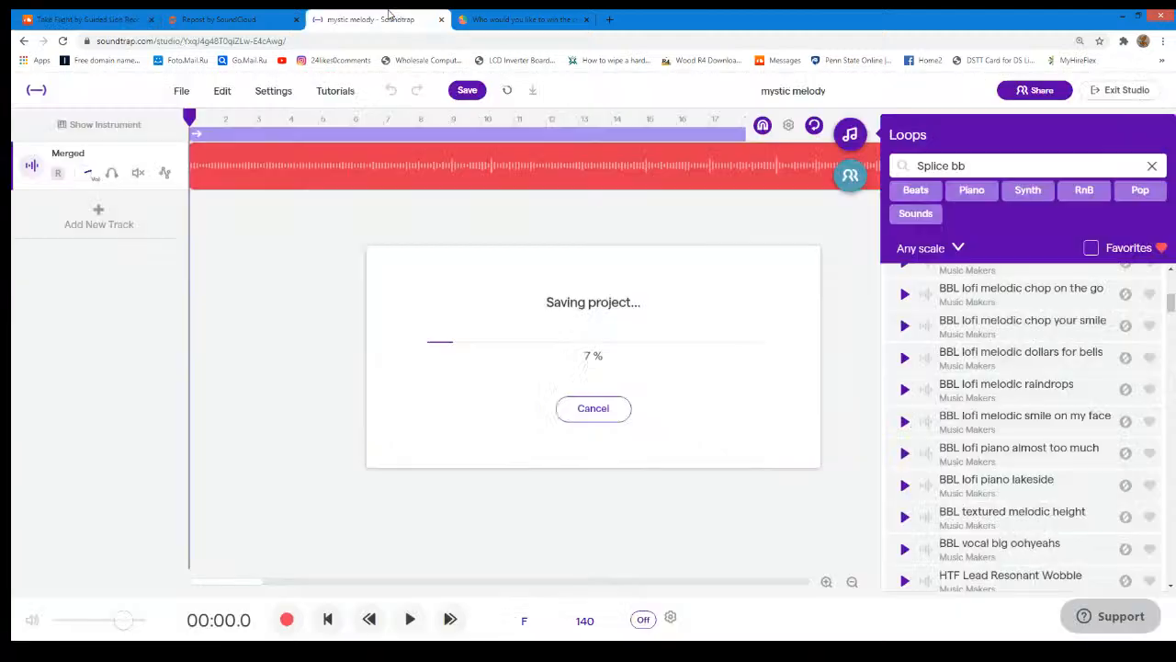
pyautogui.click(477, 16)
pyautogui.click(400, 622)
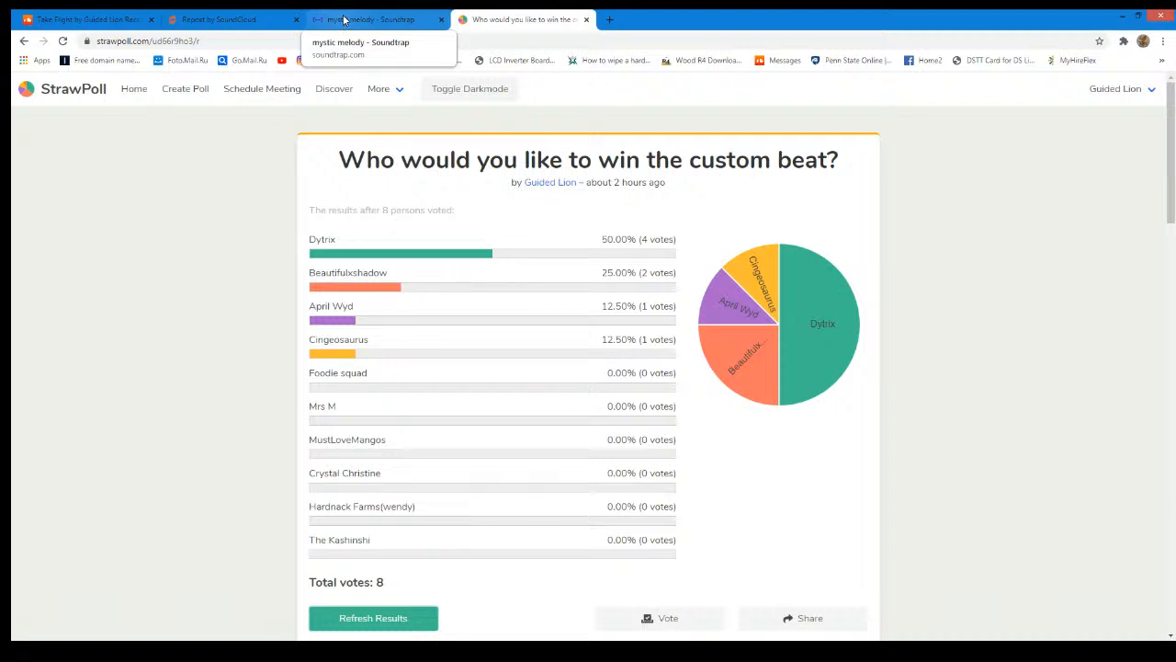
# - Return to the mystic melody project in Soundtrap and play the merged track from the beginning
pyautogui.click(344, 18)
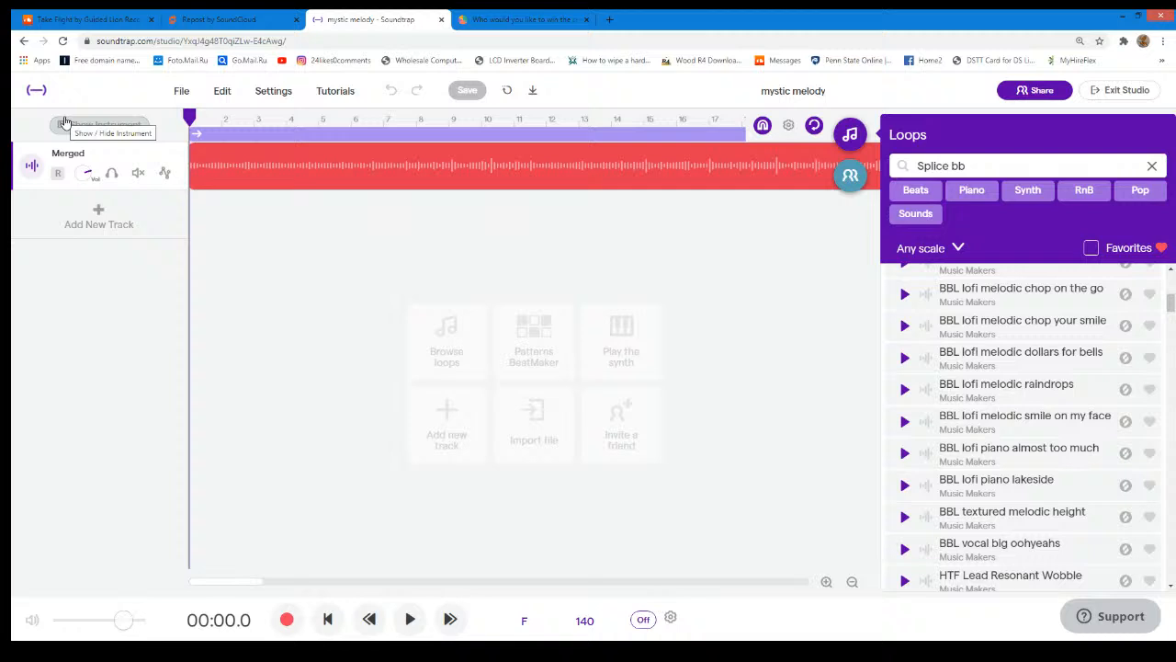
pyautogui.click(409, 621)
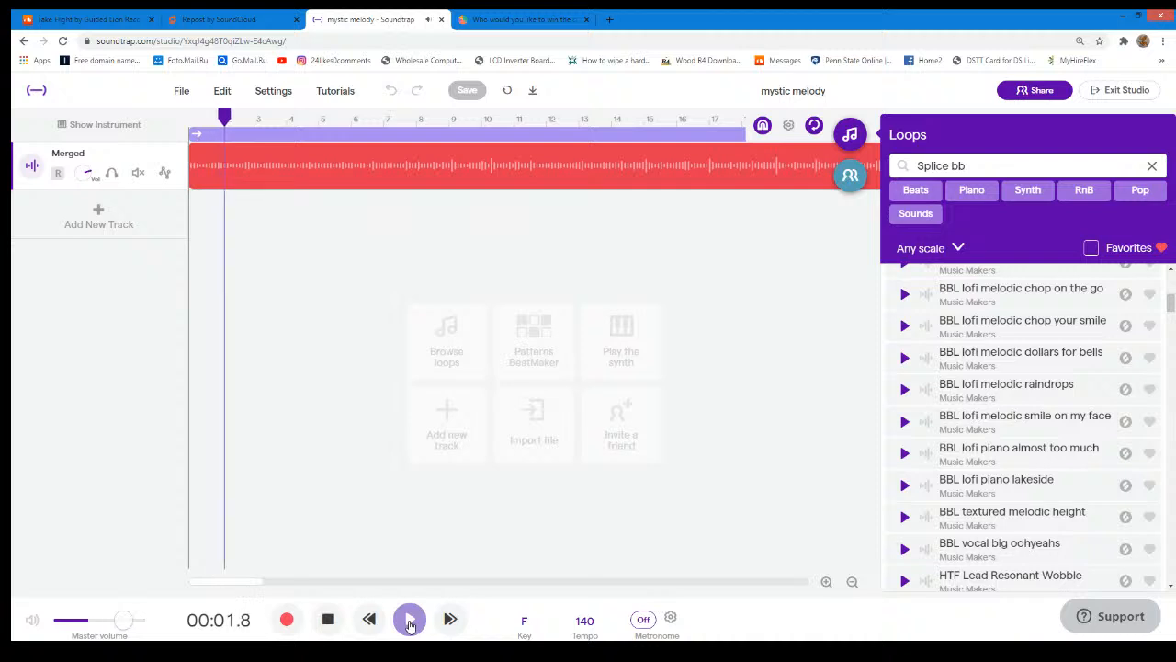
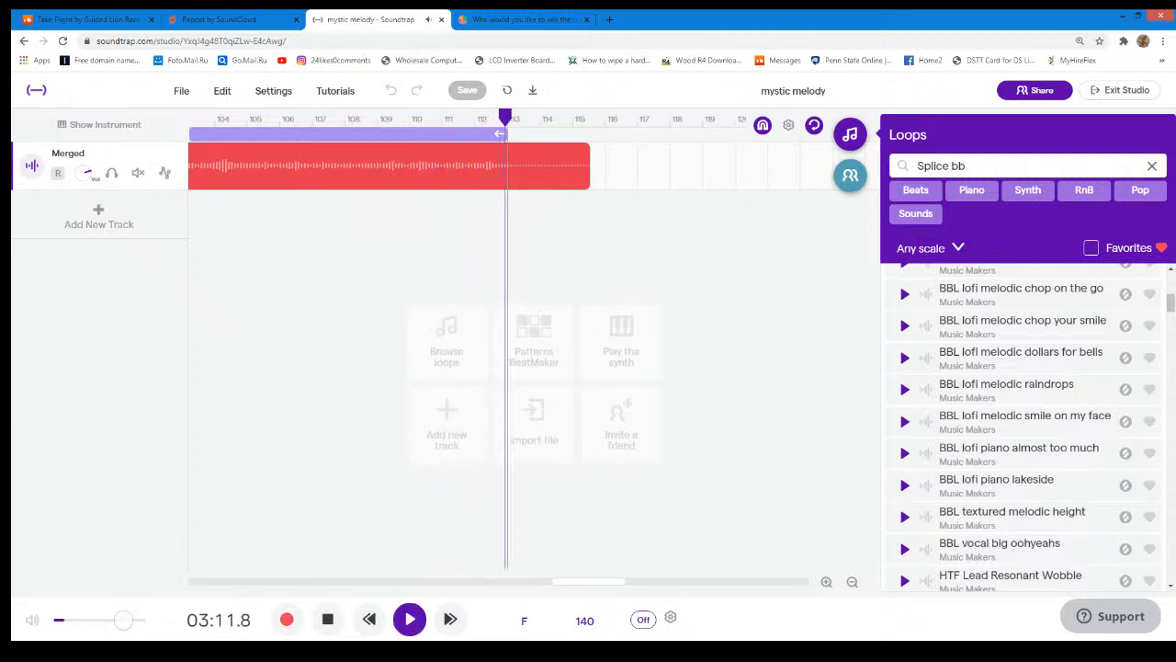
# - Stop playback of the merged track and return the playhead to the start of the mystic melody timeline
pyautogui.click(411, 622)
pyautogui.click(188, 118)
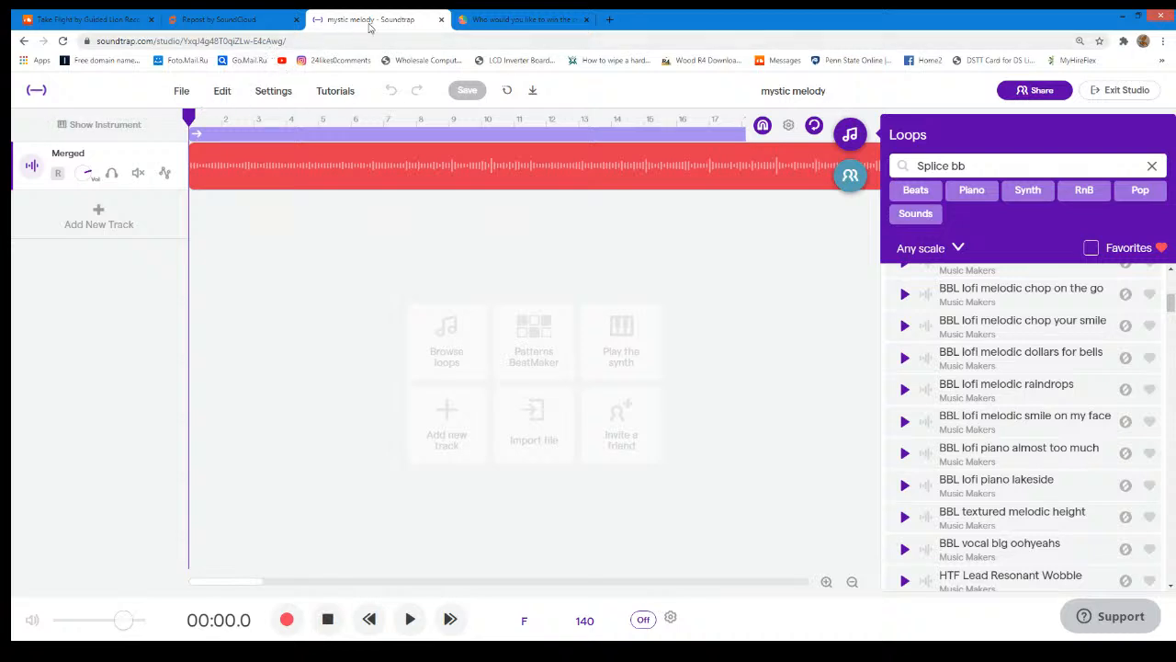
# - Switch to the StrawPoll custom beat poll, review the results and go back to its voting page to read the rules and answer options
pyautogui.click(517, 18)
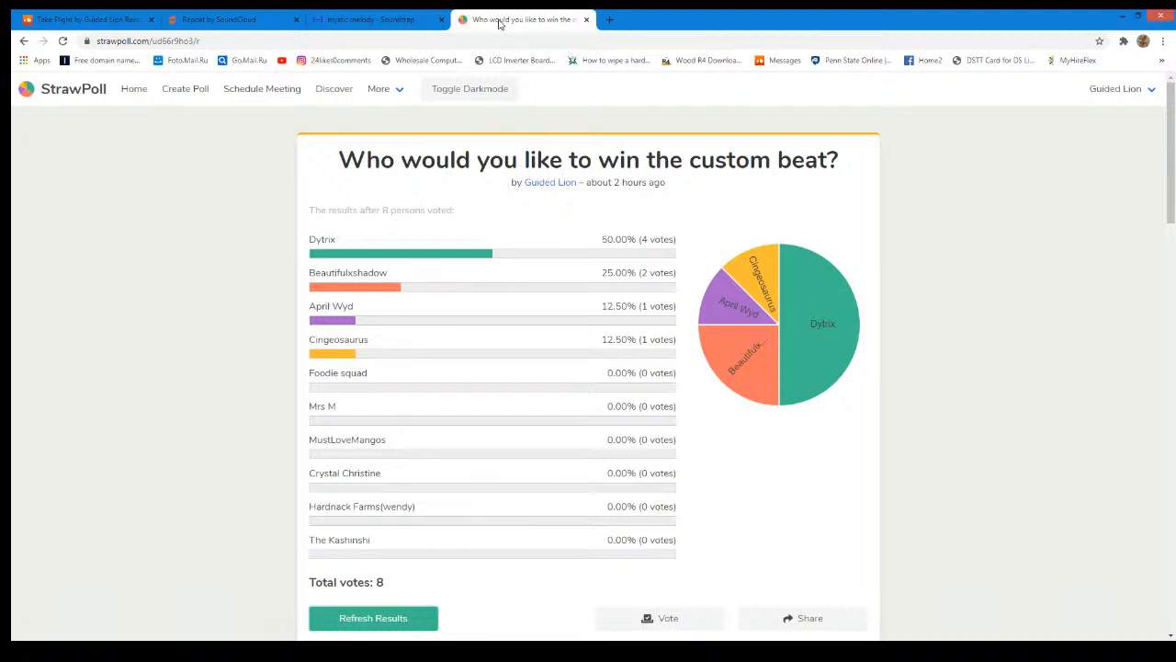
pyautogui.scroll(-3, 147, 271)
pyautogui.scroll(3, 110, 220)
pyautogui.click(25, 41)
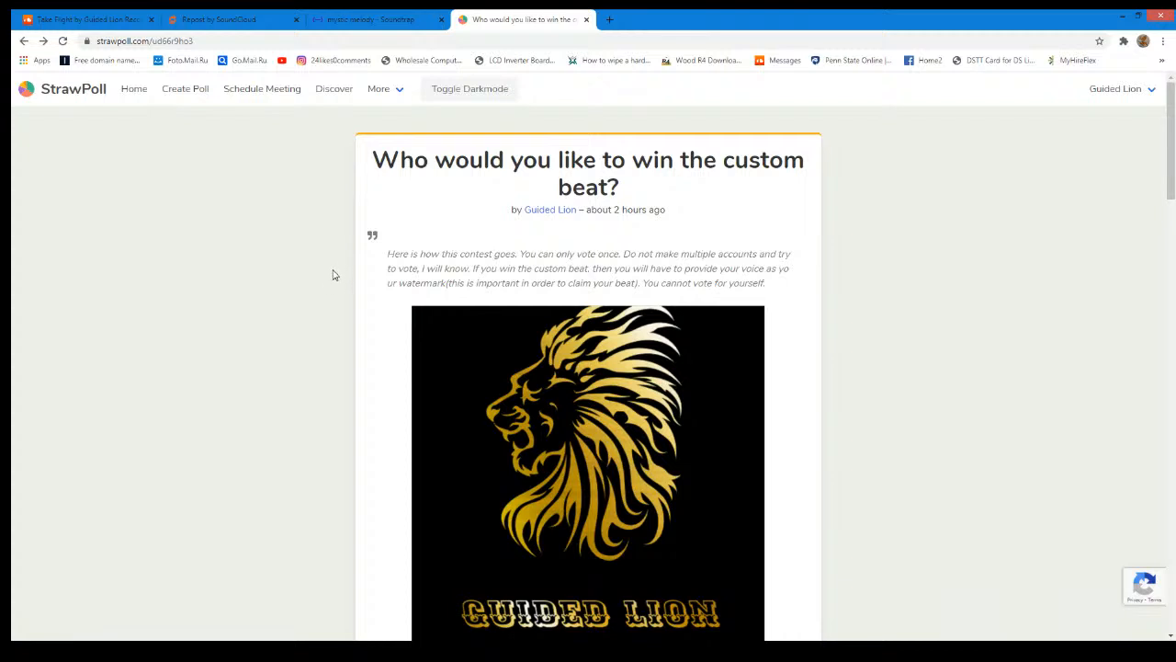
pyautogui.scroll(-3, 358, 280)
pyautogui.scroll(-3, 357, 280)
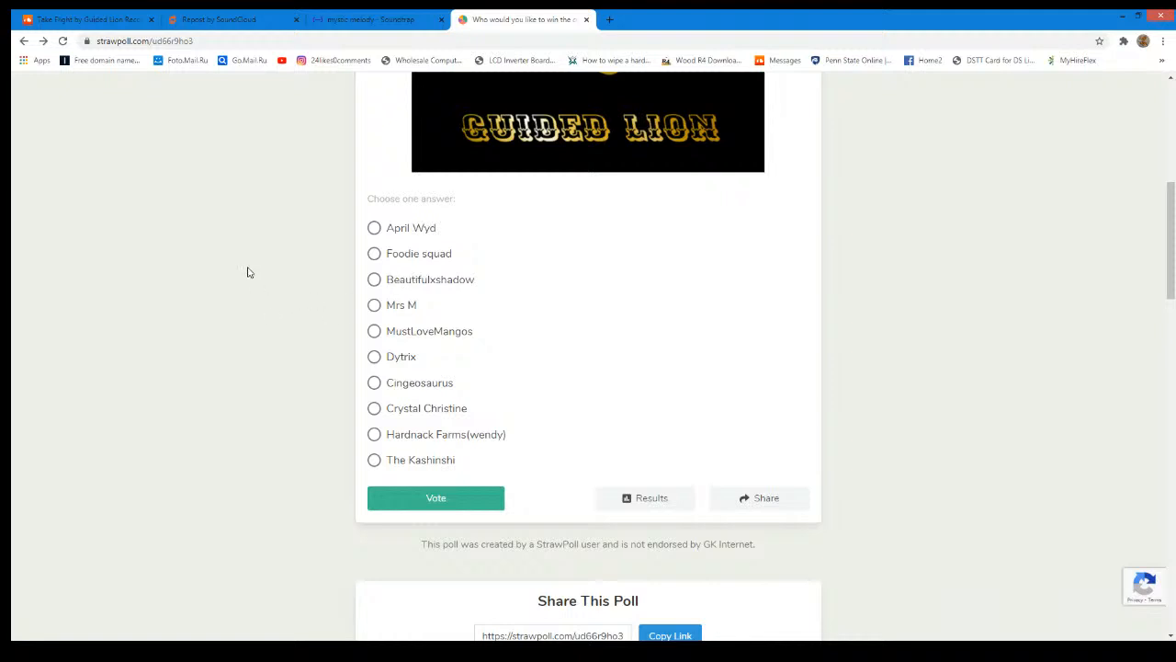
pyautogui.scroll(5, 395, 250)
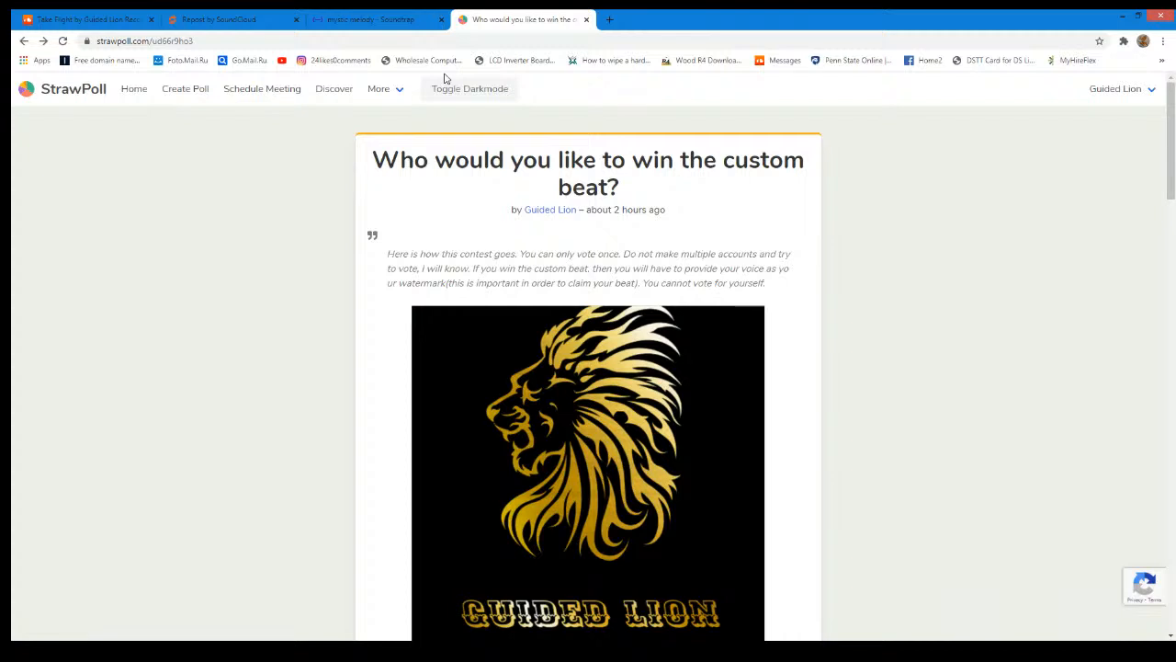
# - Switch to the Take Flight page on SoundCloud, play the track and pause it just before its end
pyautogui.click(373, 25)
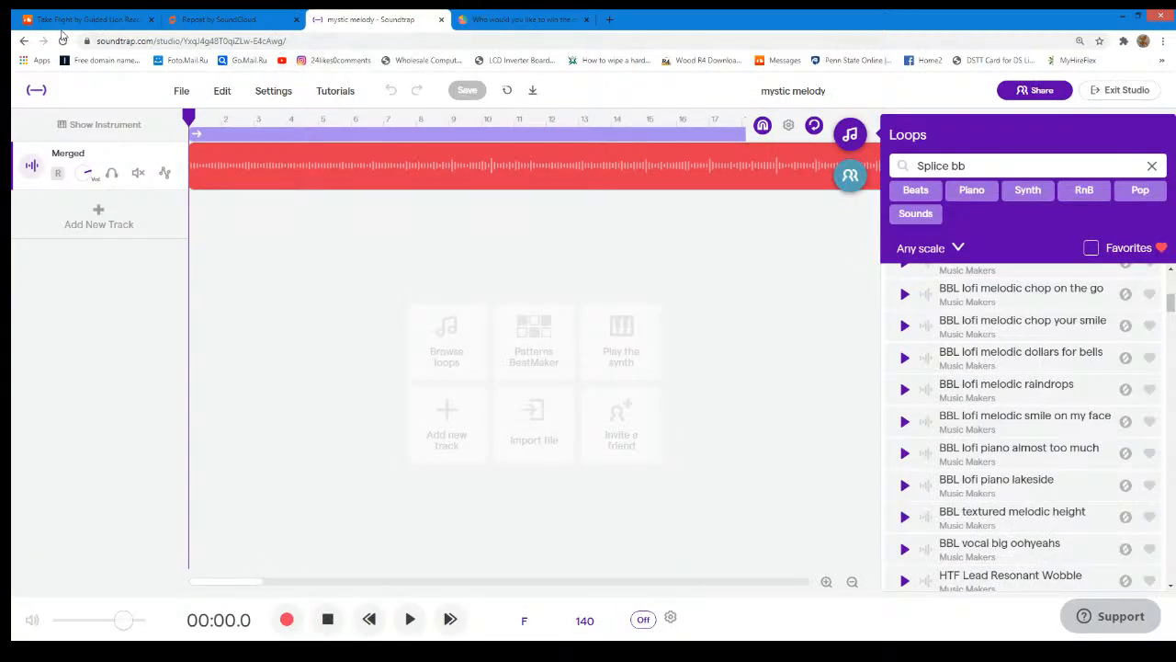
pyautogui.click(88, 20)
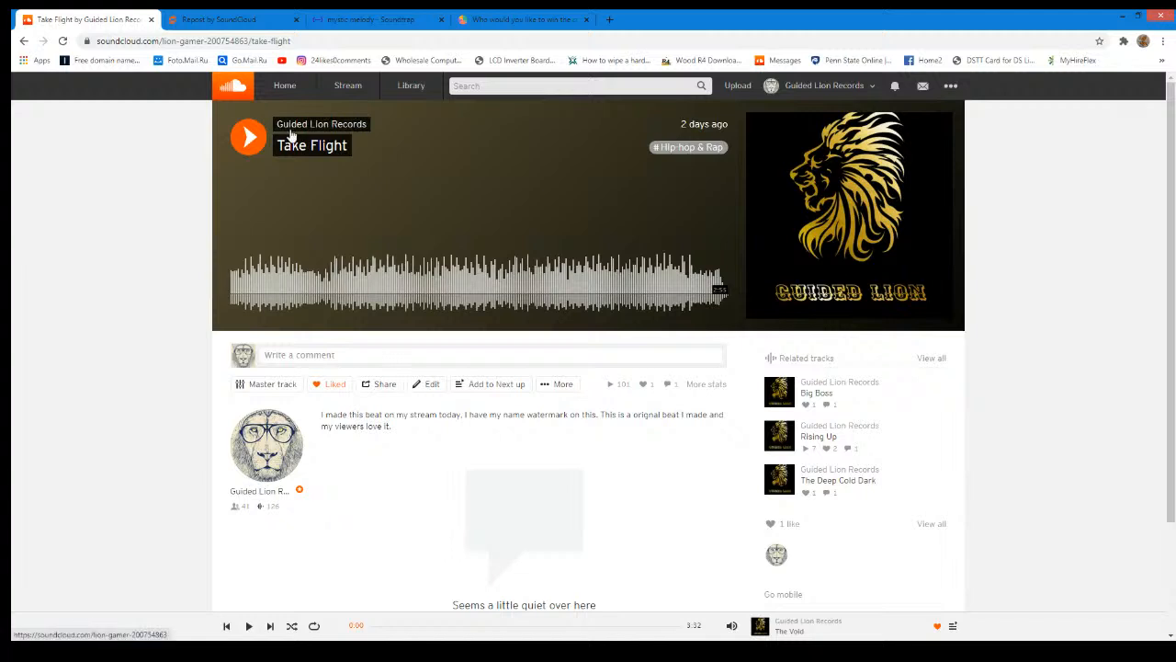
pyautogui.click(248, 139)
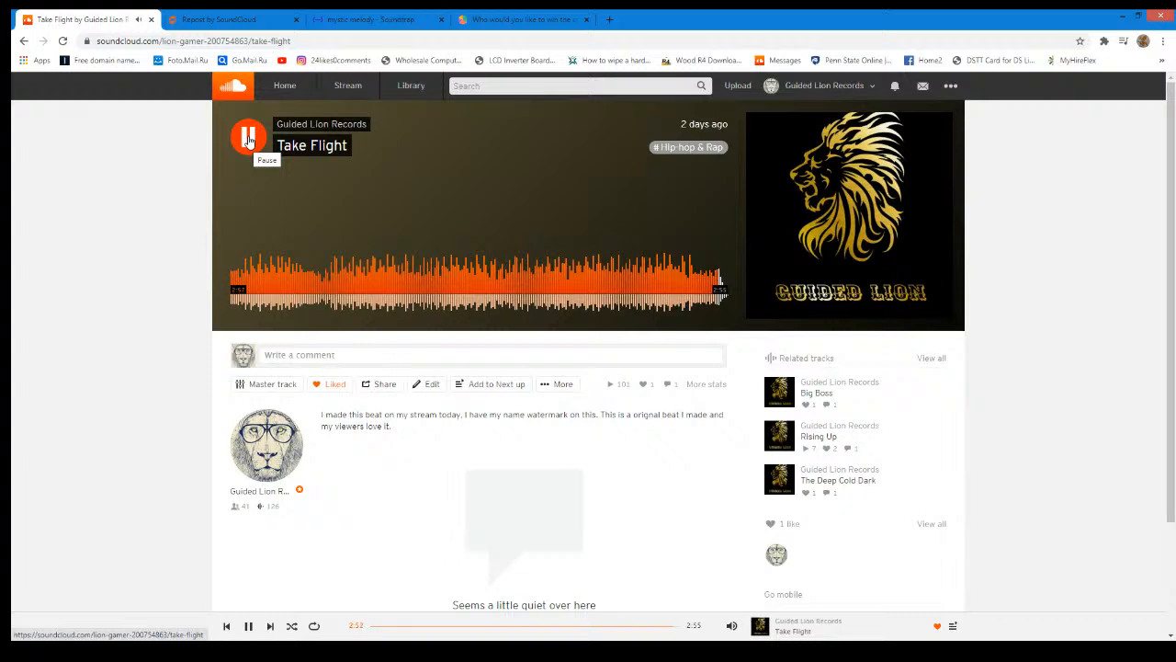
pyautogui.click(248, 137)
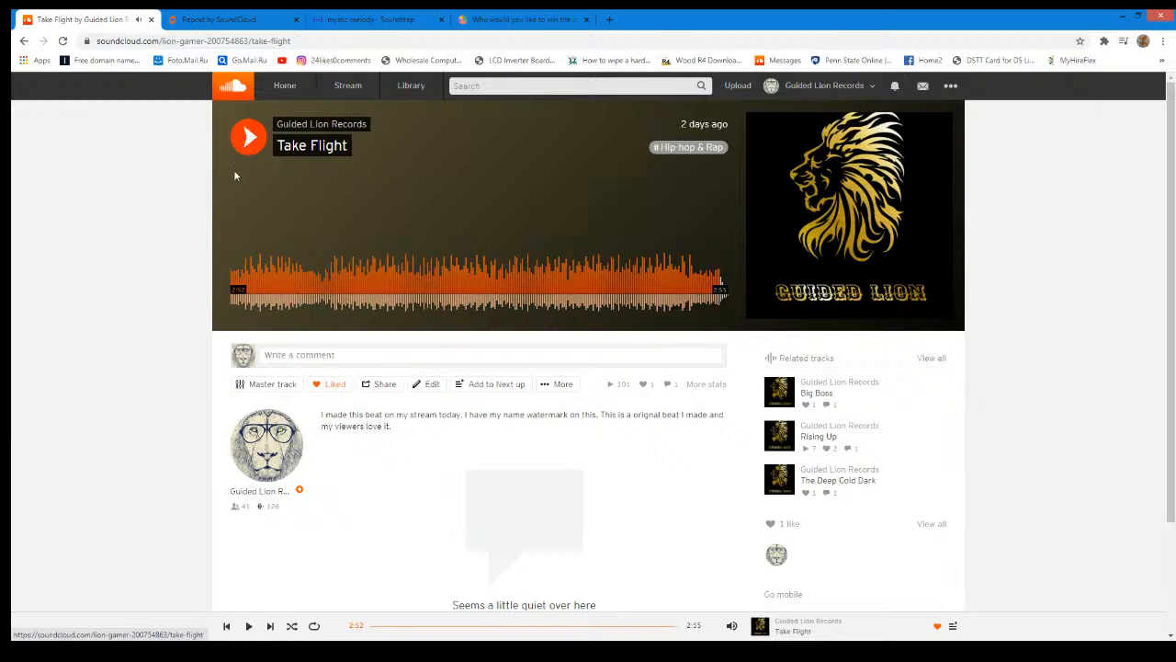